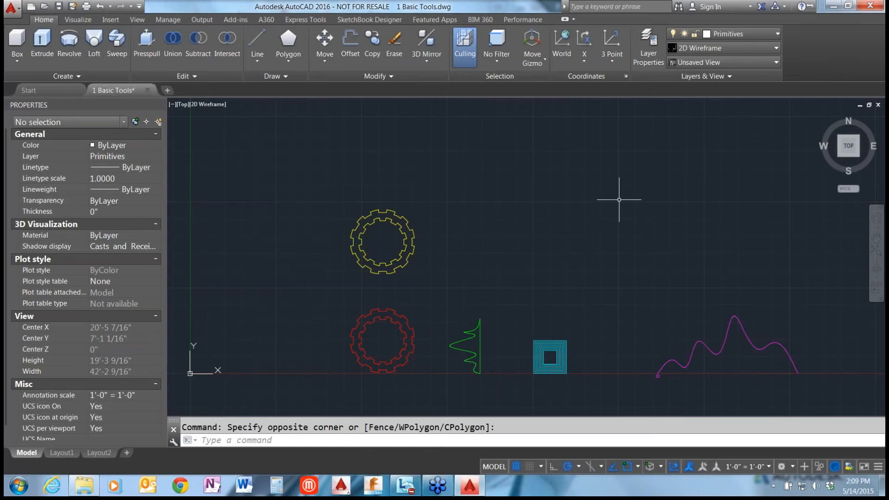
View the drawing's profiles from the southwest isometric, top, side and bottom directions, ending in the home view.
left_click(838, 156)
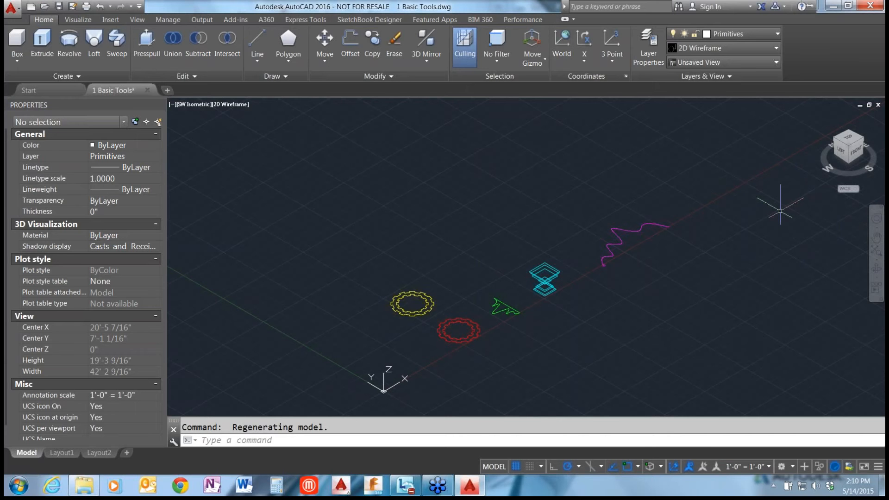
left_click(849, 137)
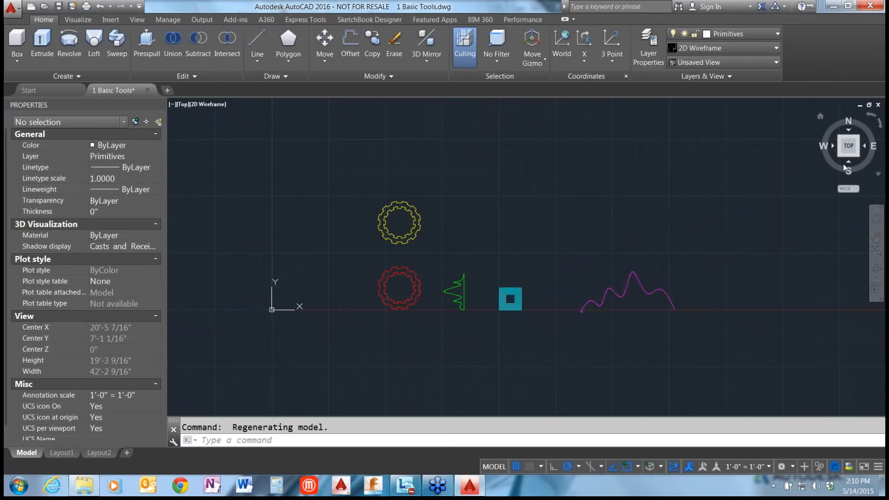
left_click(847, 163)
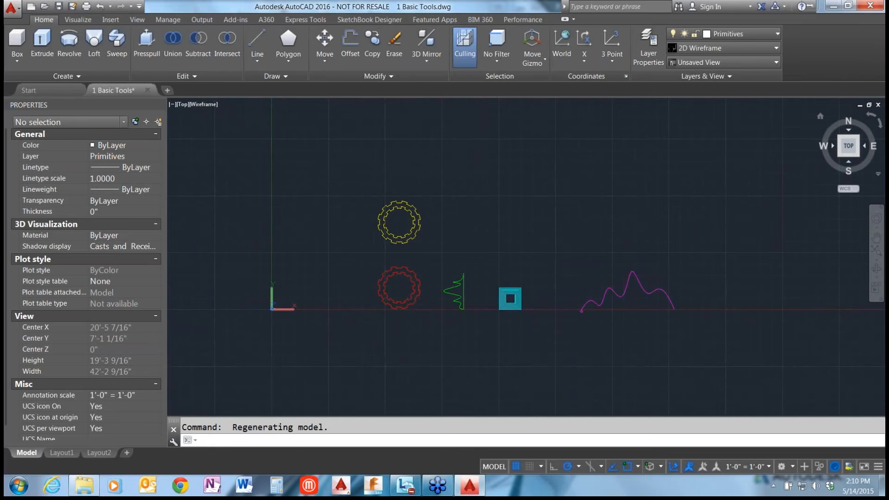
left_click(864, 145)
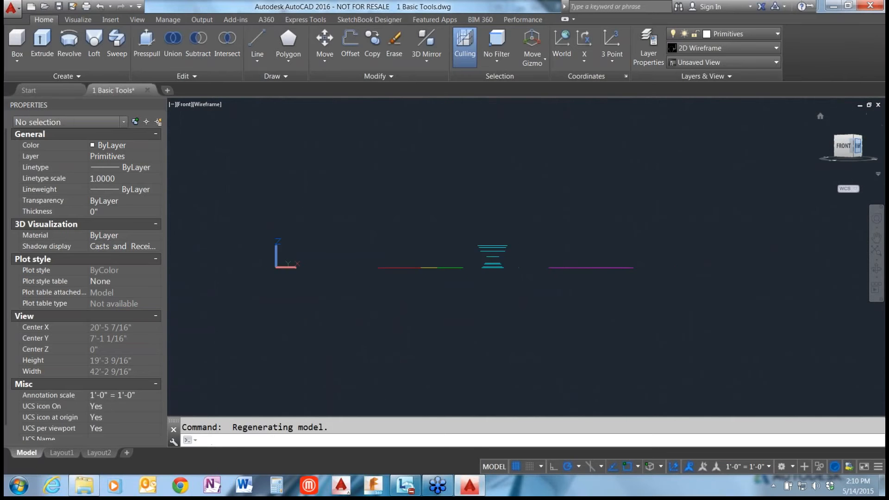
left_click(864, 145)
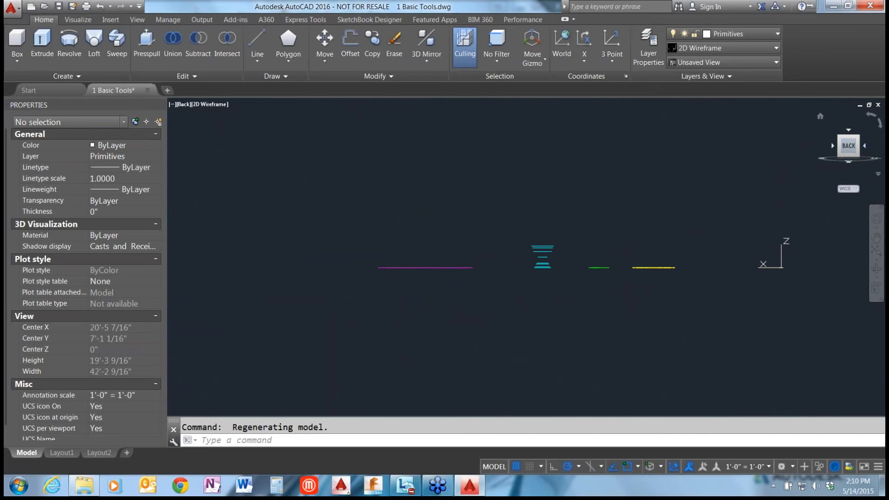
left_click(864, 146)
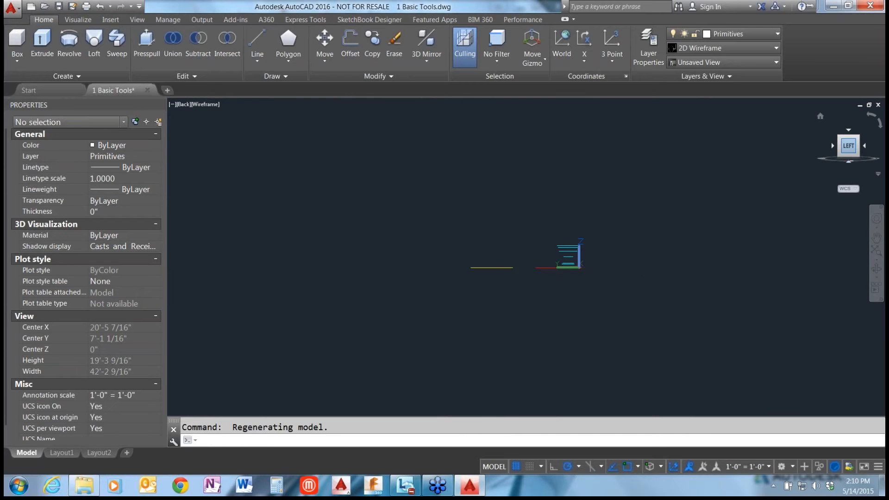
left_click(849, 163)
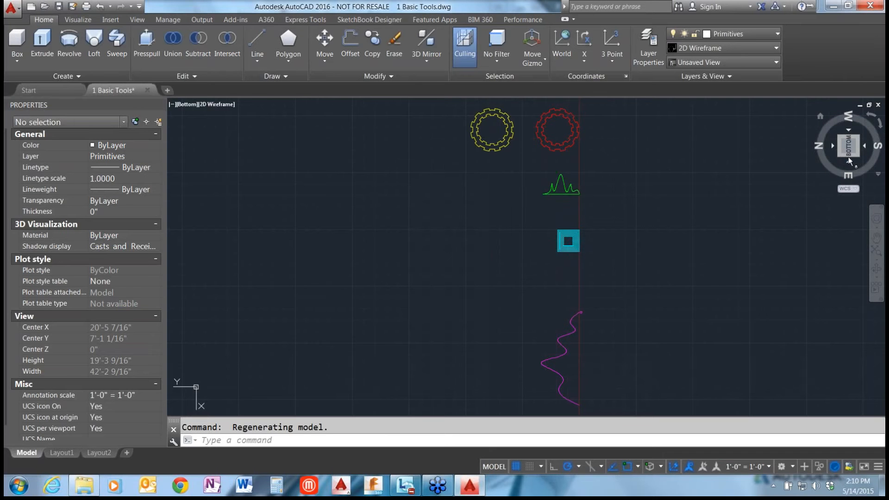
left_click(821, 117)
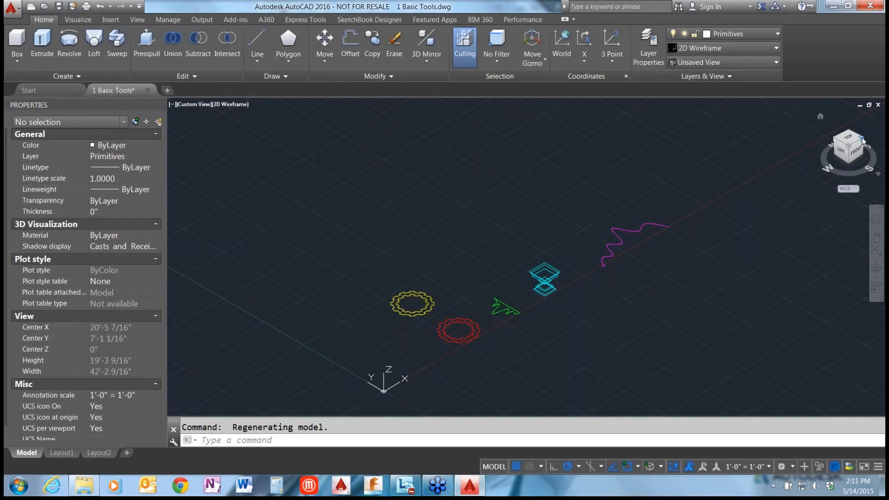
Examine the profiles from other isometric corners and orbit around the stacked cyan rectangles, ending in the home view.
left_click(862, 138)
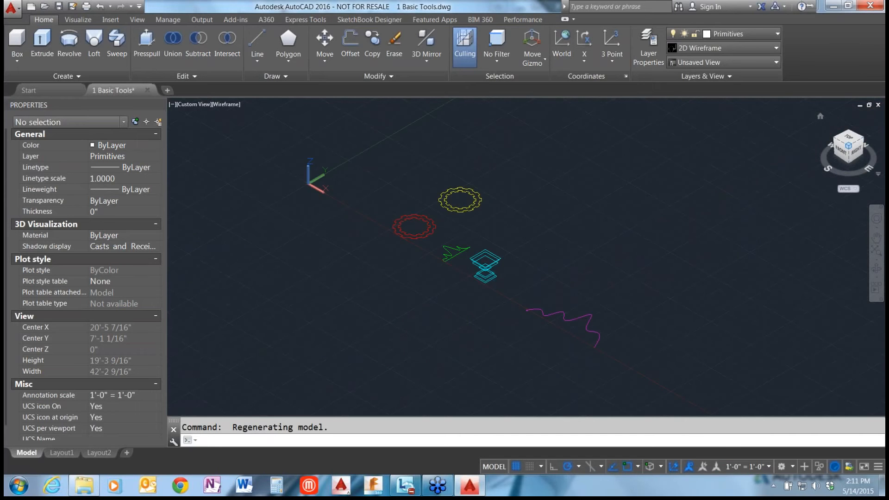
left_click(834, 138)
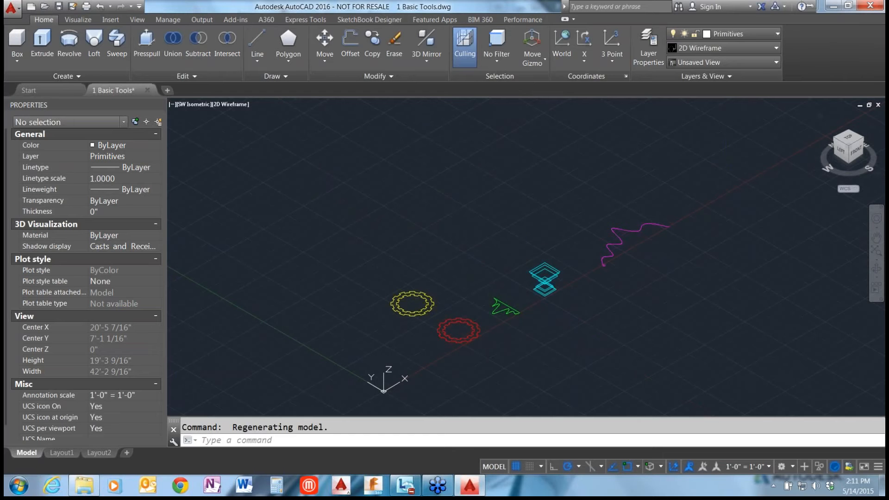
middle_click_drag(521, 262, 421, 222, "shift")
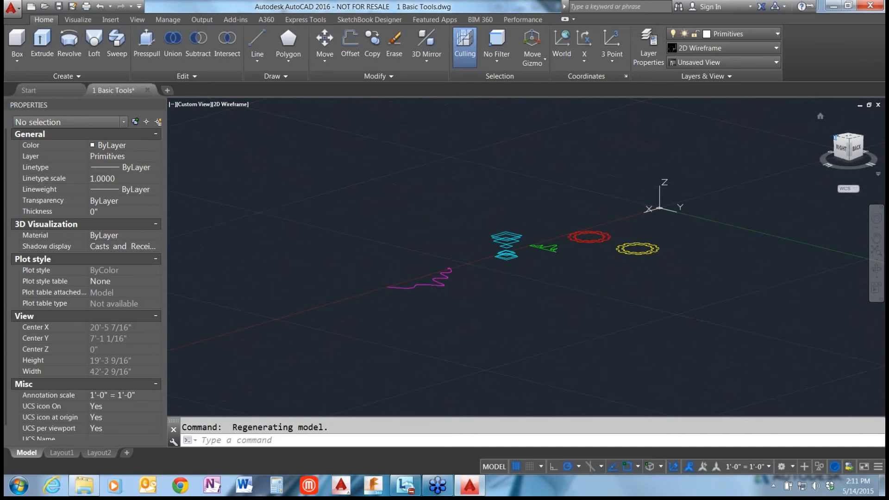
left_click(849, 138)
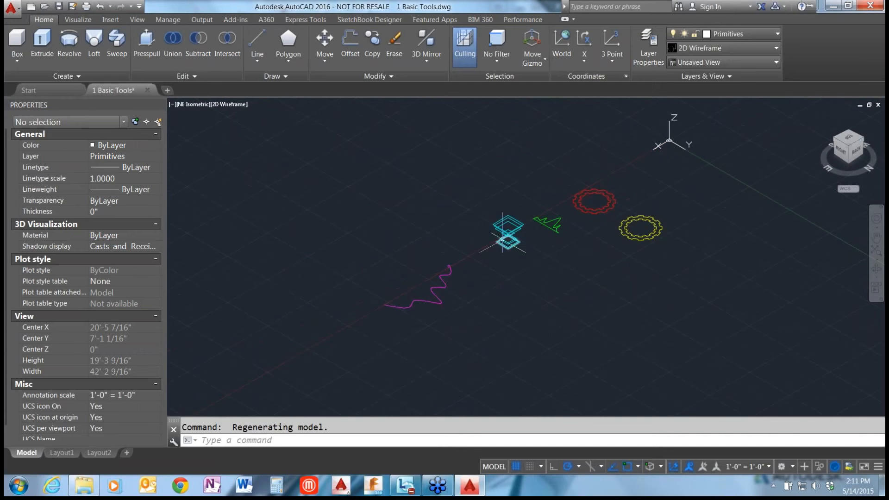
scroll(508, 252, "up", 6)
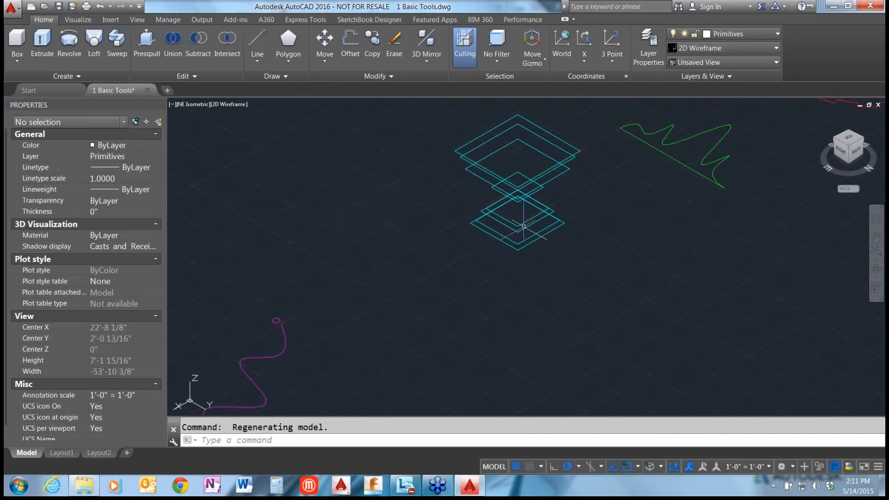
middle_click_drag(508, 252, 520, 226, "shift")
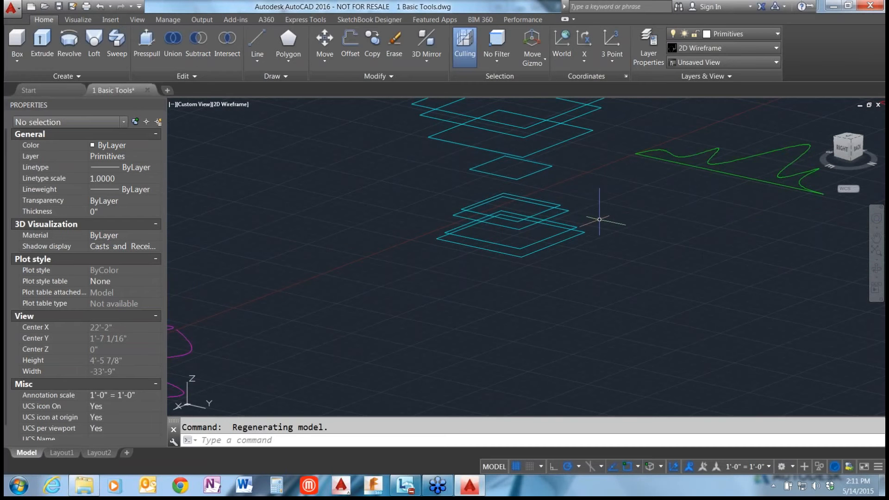
middle_click_drag(600, 220, 561, 233, "shift")
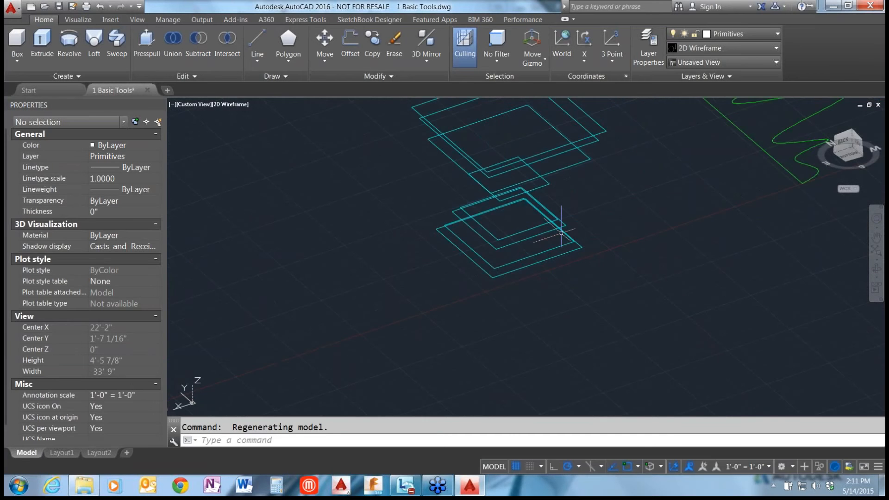
middle_click(561, 233)
middle_click(561, 233)
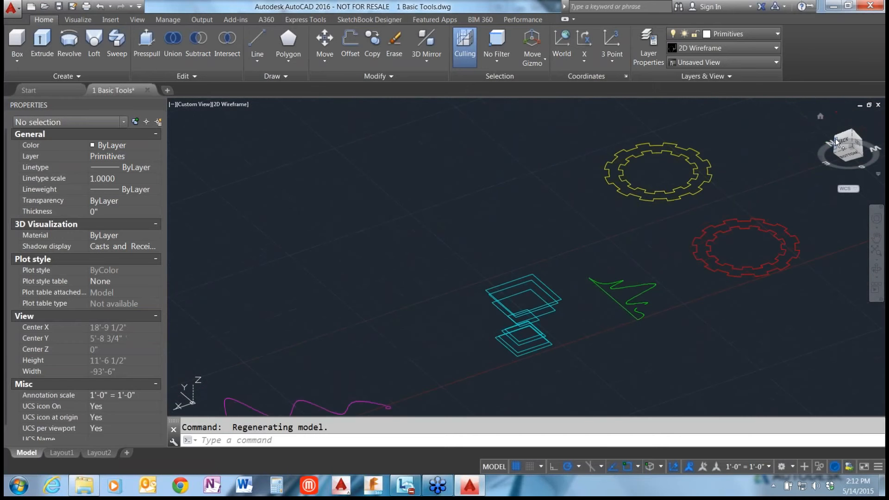
left_click(820, 118)
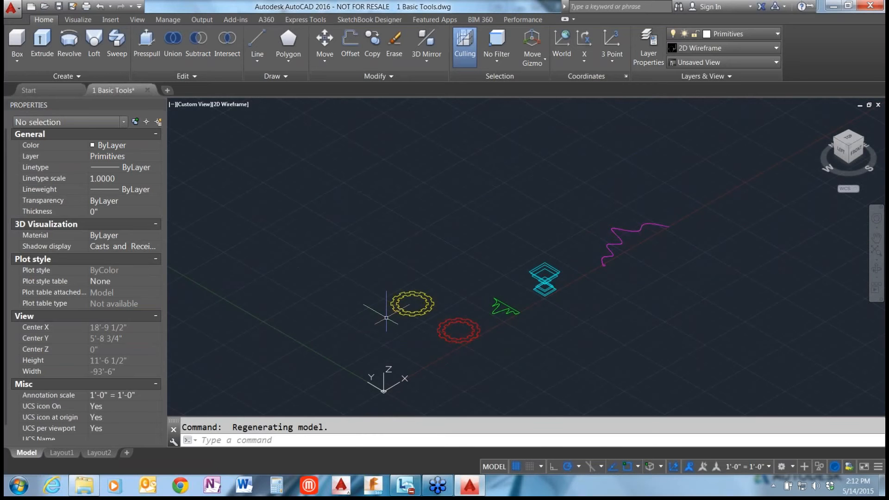
Rotate the UCS 90 degrees about its X axis and inspect the reoriented work plane, ending in the home view.
left_click(855, 188)
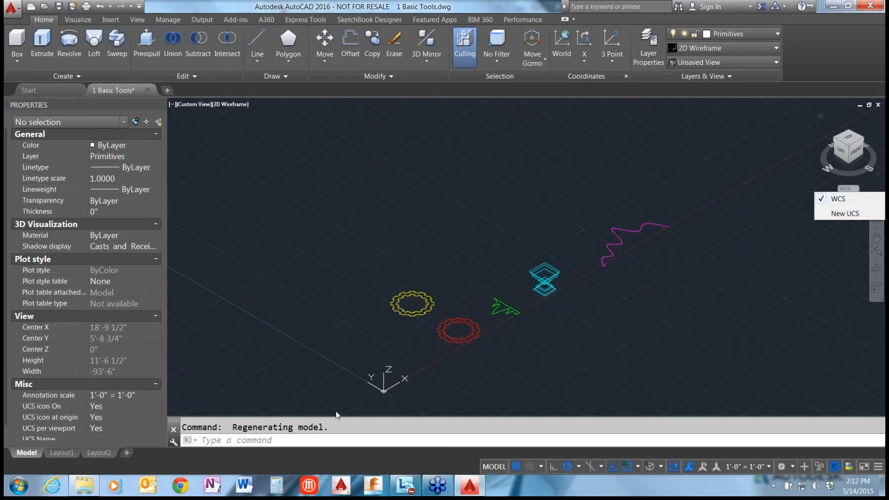
left_click(362, 315)
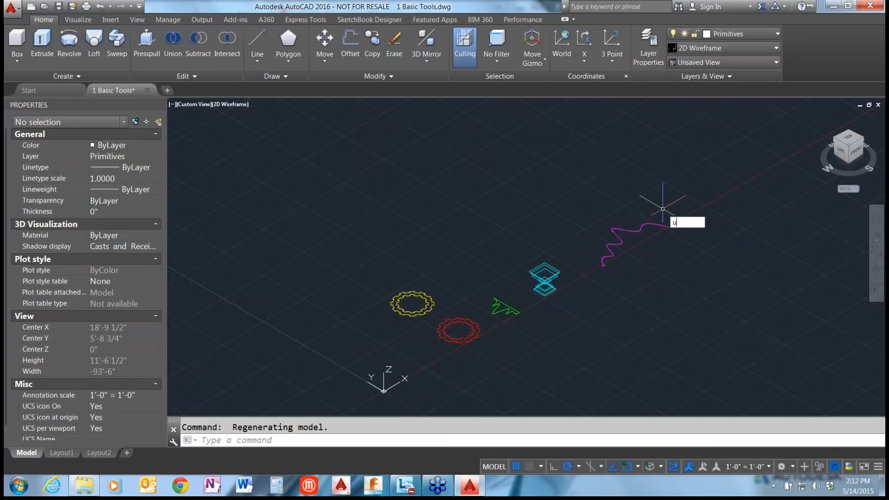
type("ucs")
key("Return")
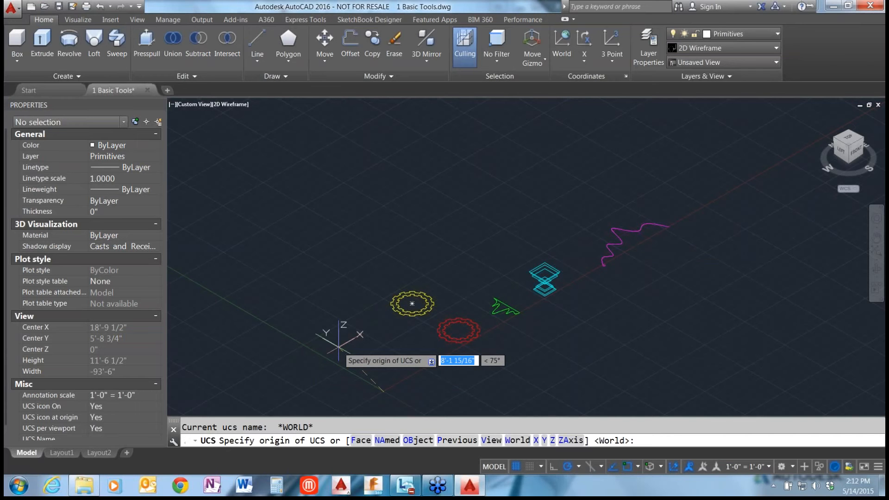
type("x")
key("Return")
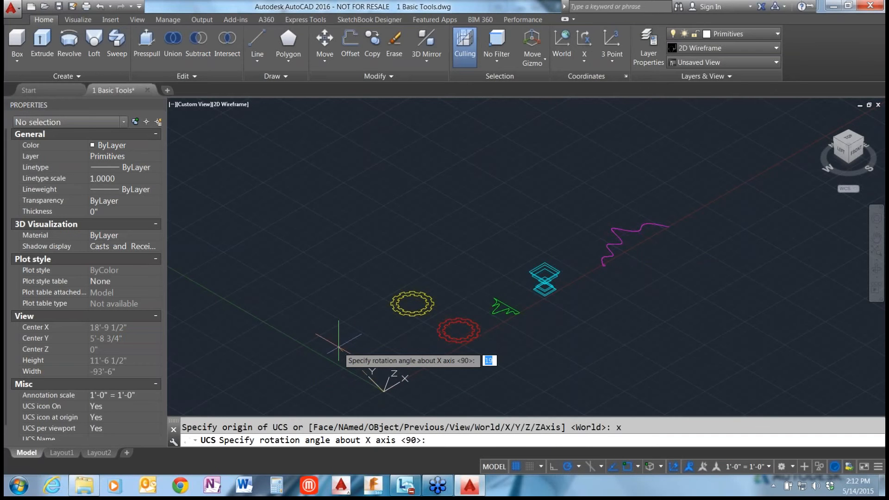
key("Return")
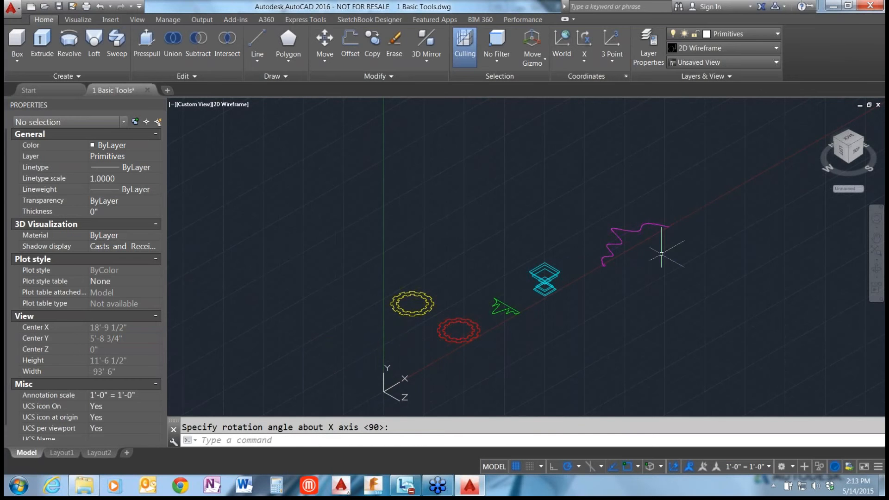
middle_click_drag(662, 253, 528, 222, "shift")
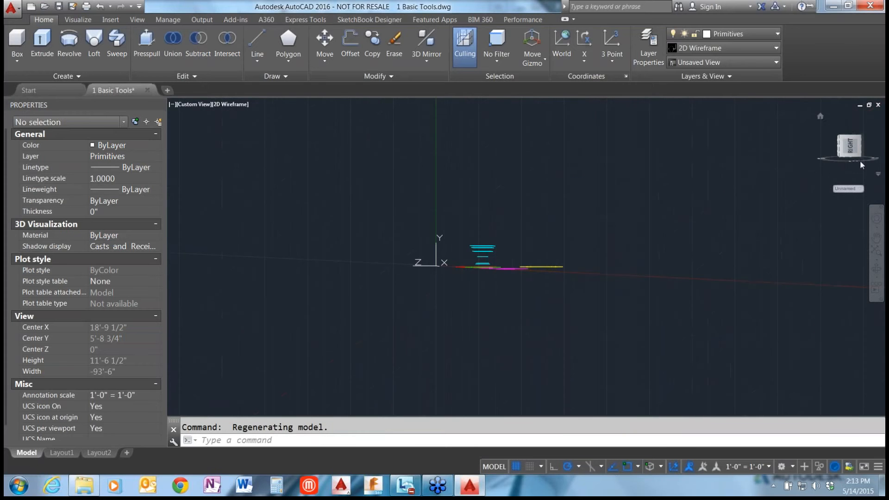
left_click(821, 117)
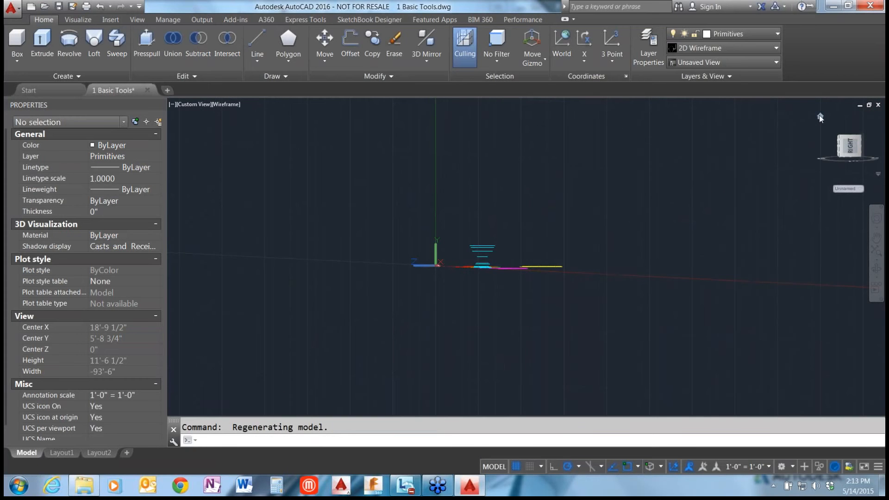
left_click(820, 117)
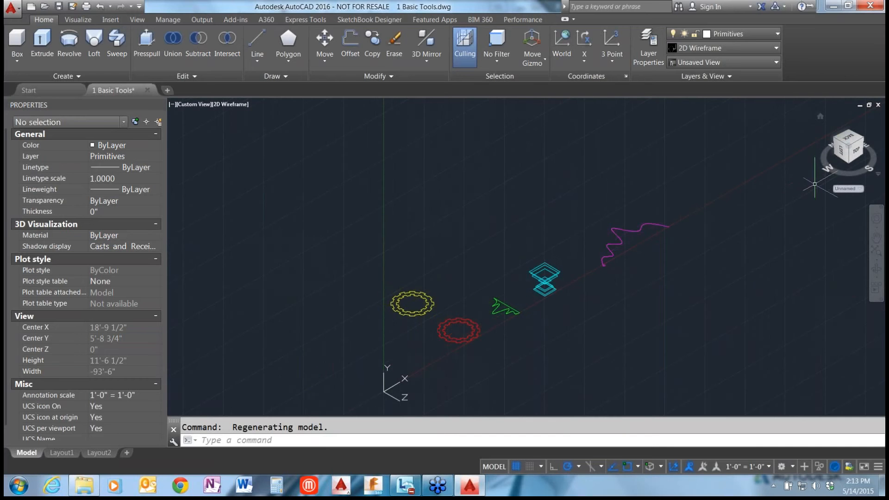
Restore the world coordinate system (WCS) and set the workspace to 3D Basics.
left_click(861, 189)
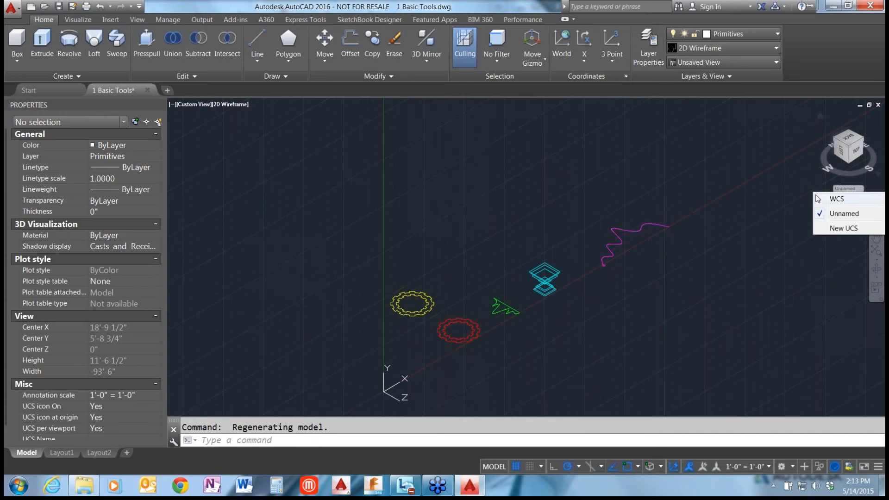
left_click(830, 200)
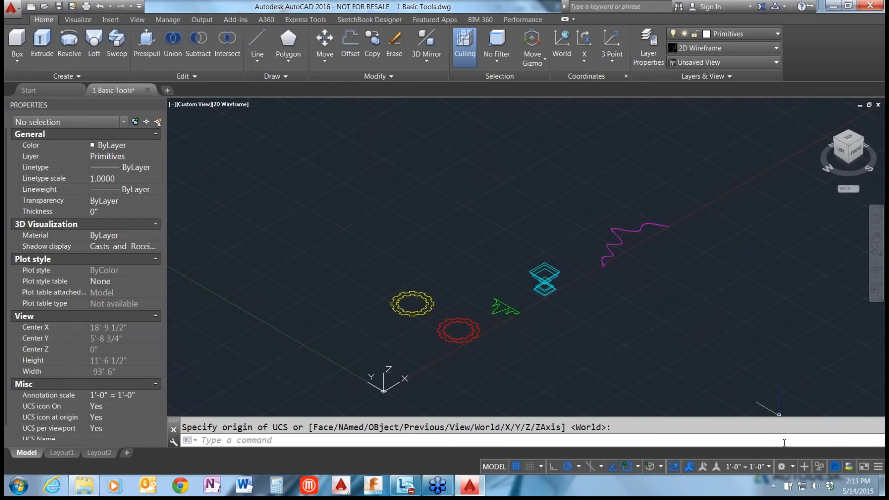
left_click(792, 467)
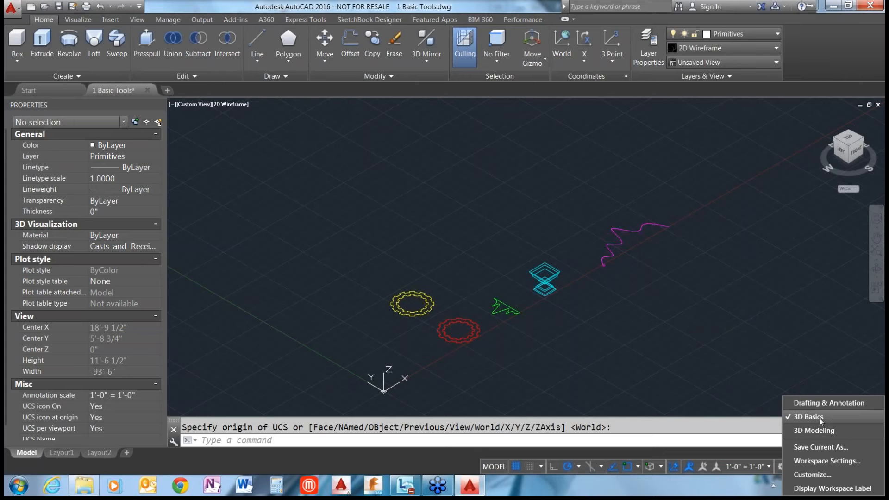
left_click(820, 418)
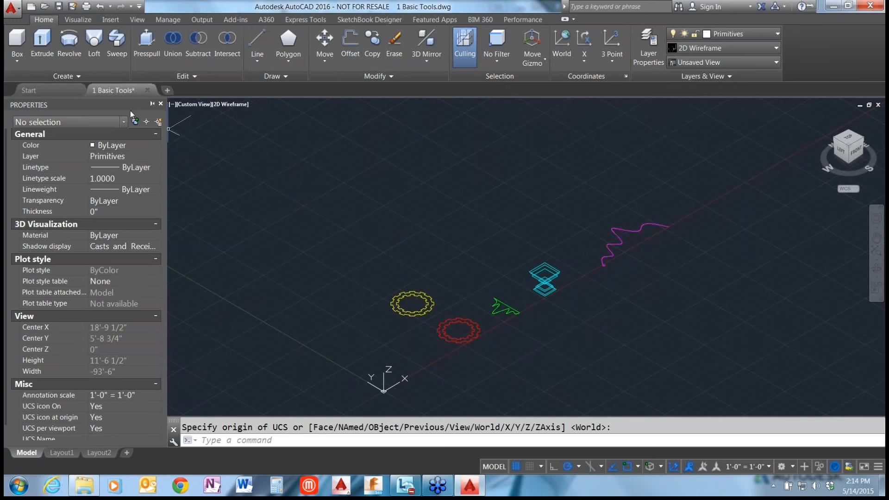
Create a solid box from corner 0,0, about 4'-11" long, 7'-9" wide and 3'-8" high.
left_click(19, 59)
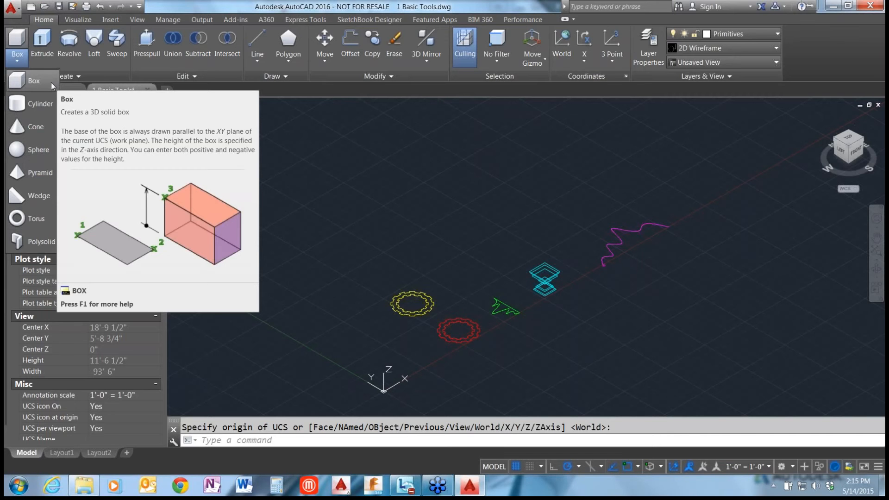
left_click(28, 84)
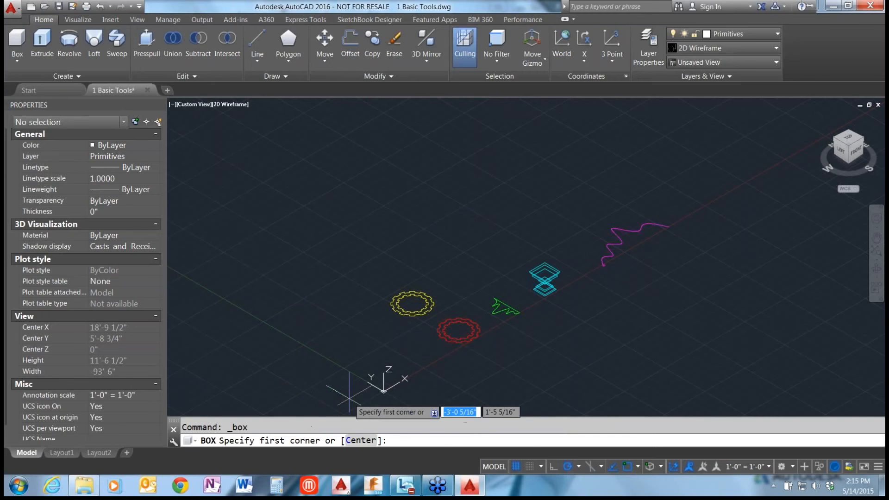
type("0")
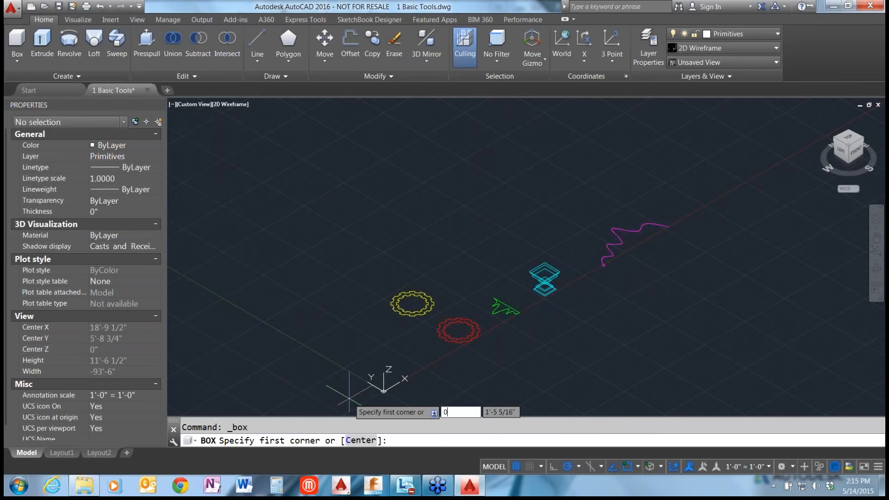
key("Tab")
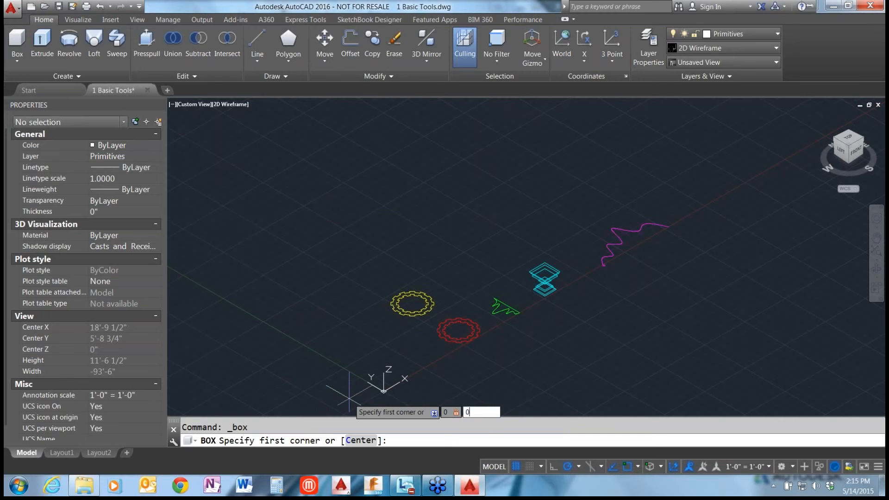
type("0")
key("Return")
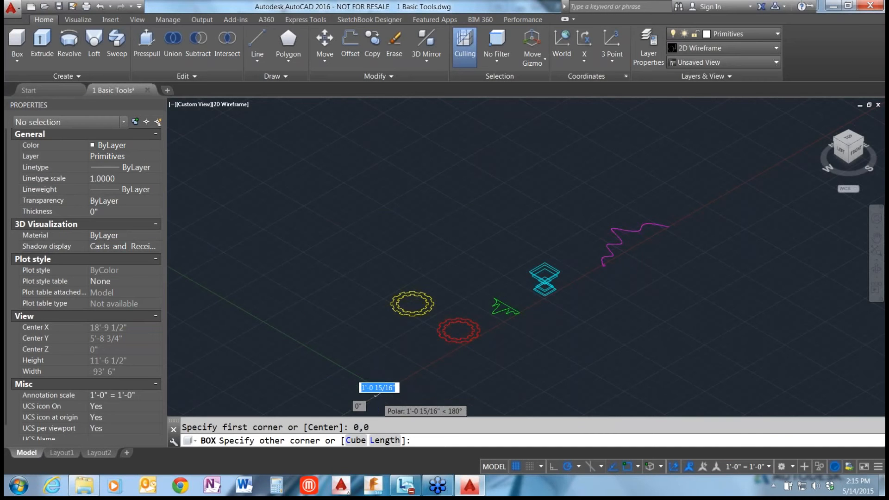
scroll(385, 389, "up", 4)
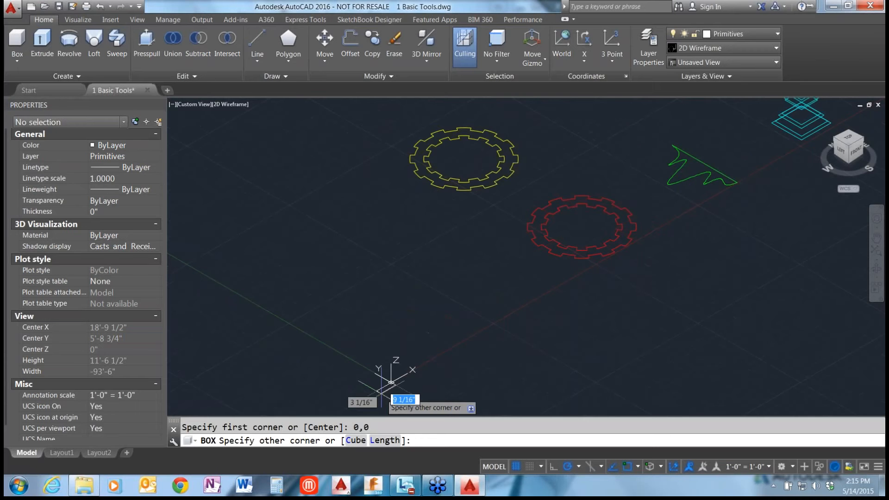
scroll(391, 383, "up", 2)
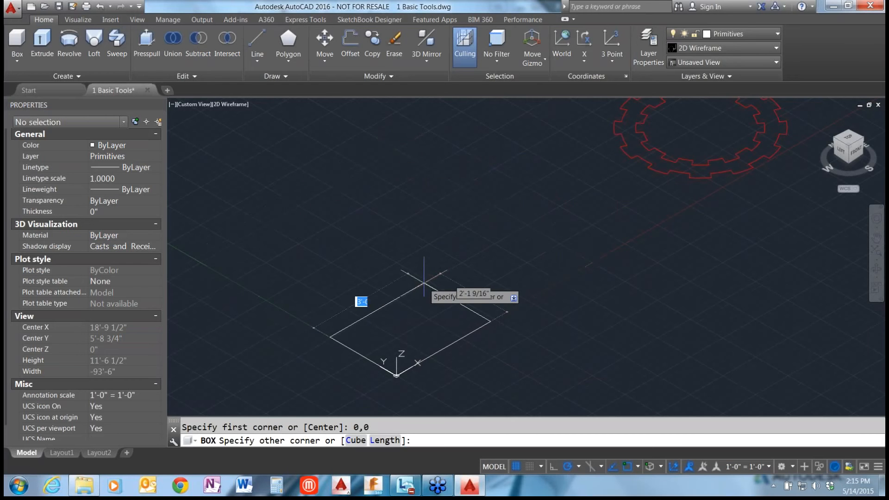
scroll(409, 278, "down", 2)
left_click(359, 197)
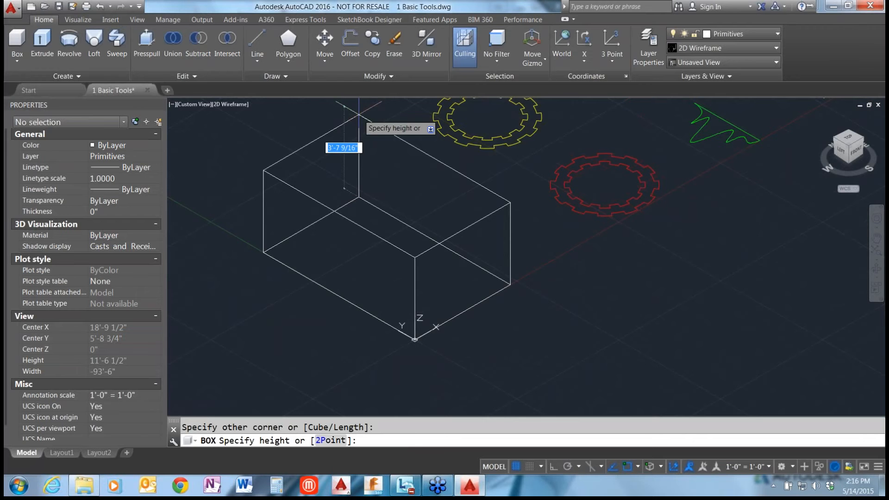
left_click(359, 115)
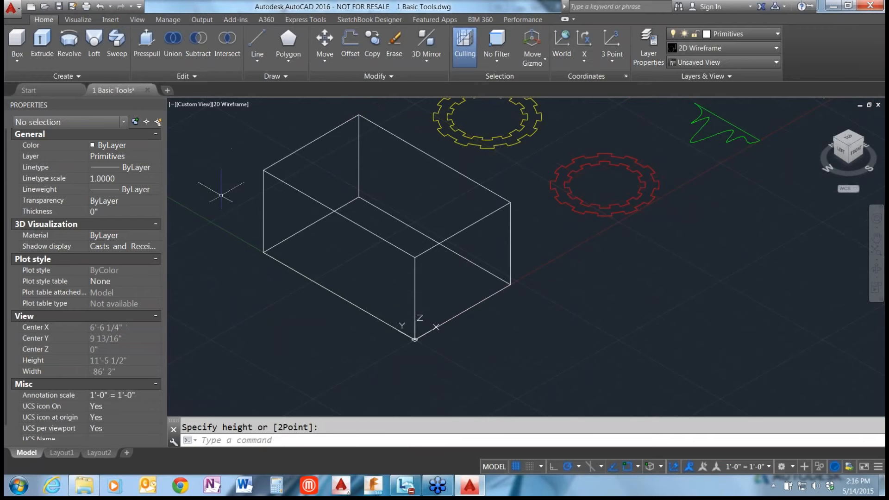
Set the box's length, width and height to 2' each in its properties.
left_click(298, 272)
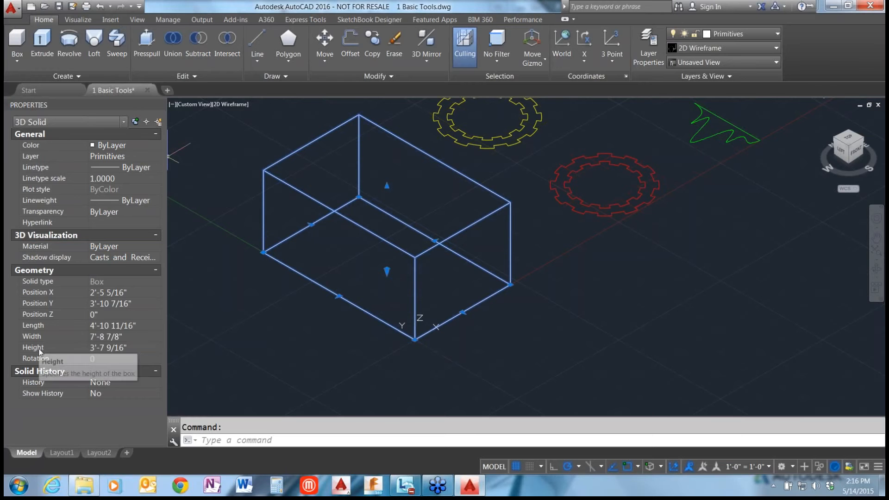
left_click(107, 325)
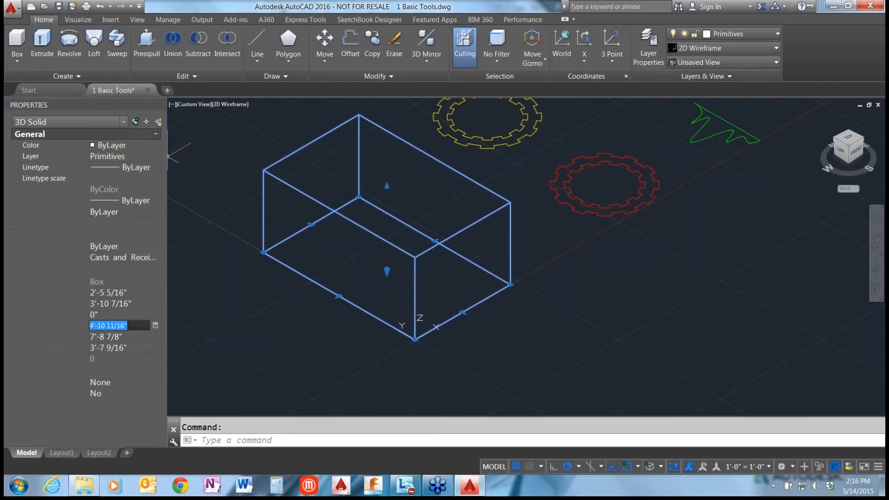
type("2")
type("'")
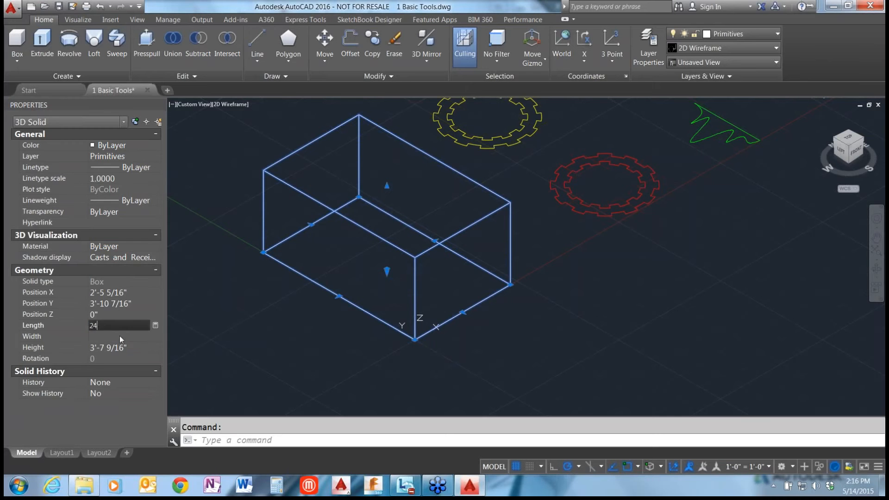
left_click(120, 337)
type("2'")
left_click(115, 348)
type("2'")
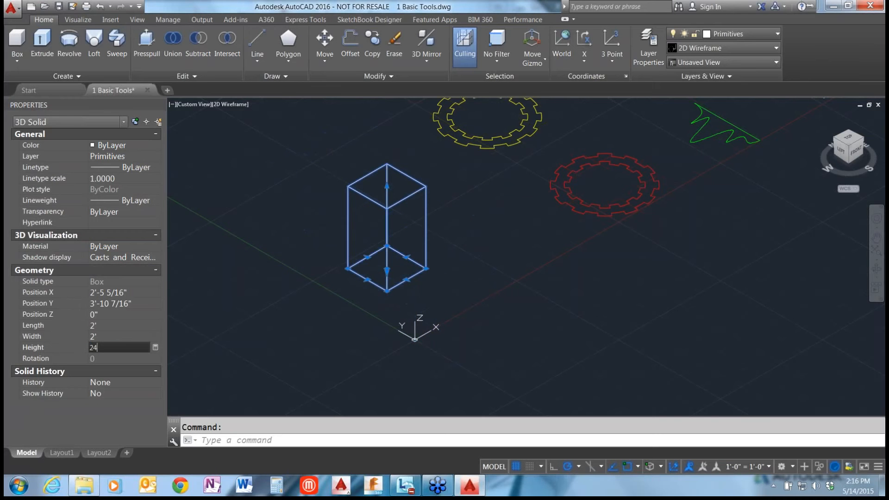
left_click(113, 315)
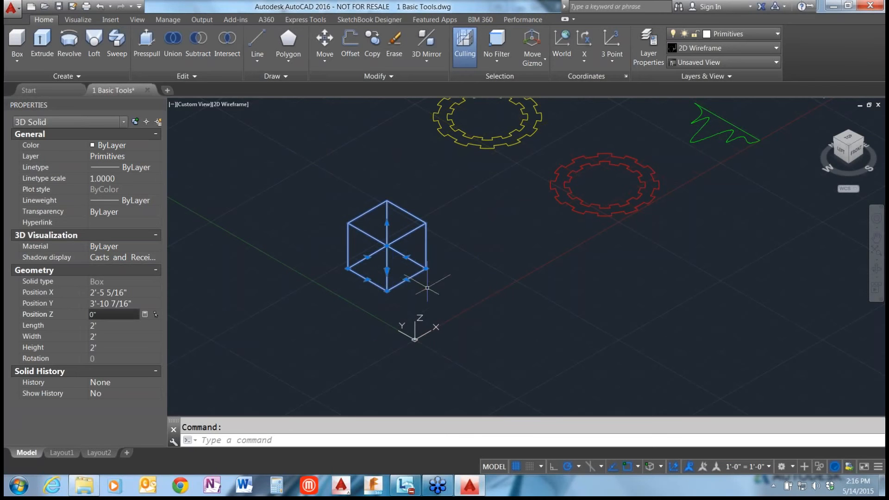
Stretch the box by its grips to about 3'-4" wide toward negative Y and about 2'-11" high.
left_click(366, 279)
scroll(385, 262, "up", 5)
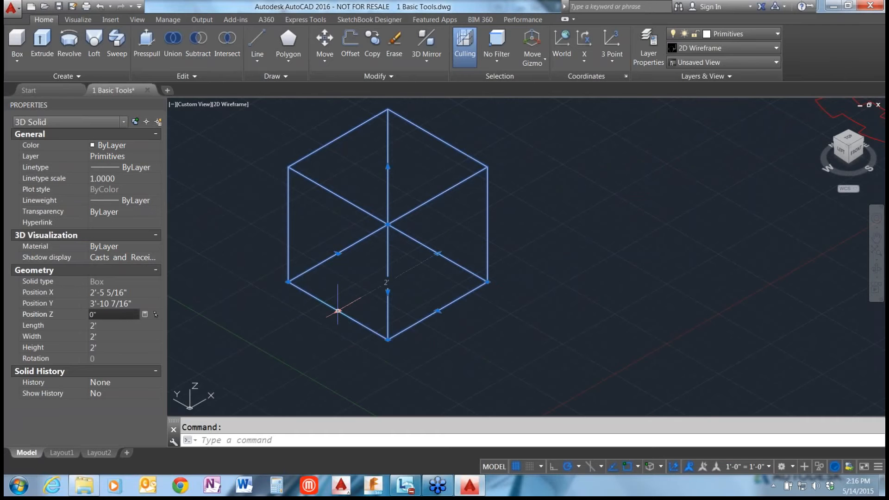
left_click(437, 310)
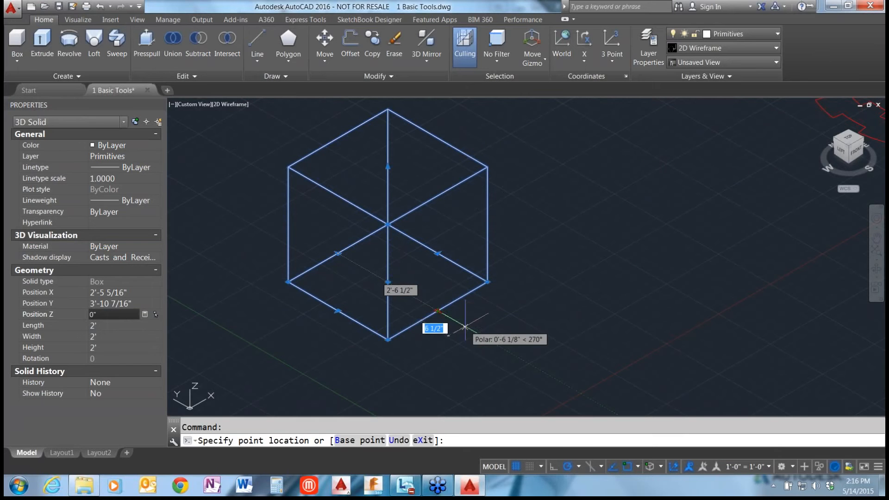
left_click(503, 349)
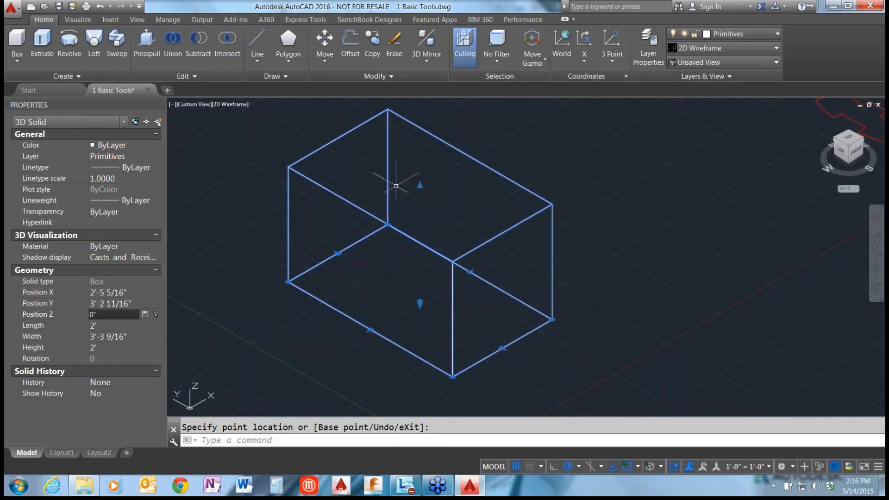
left_click(420, 185)
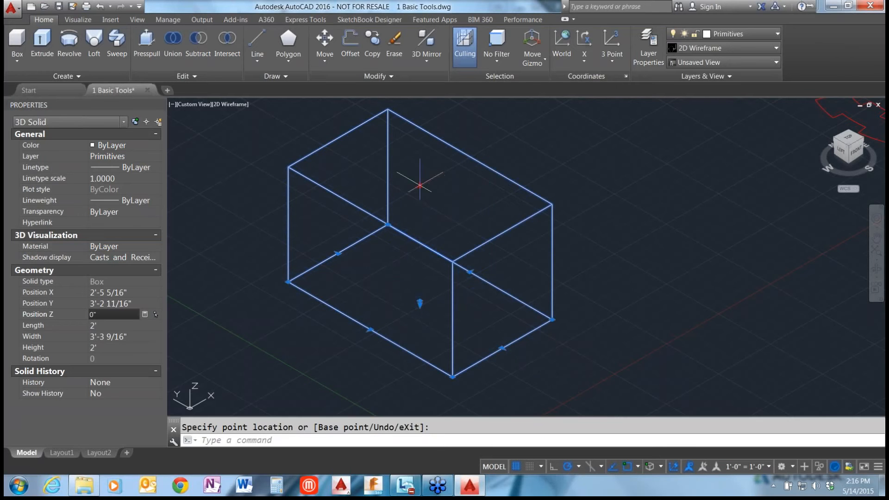
left_click(420, 131)
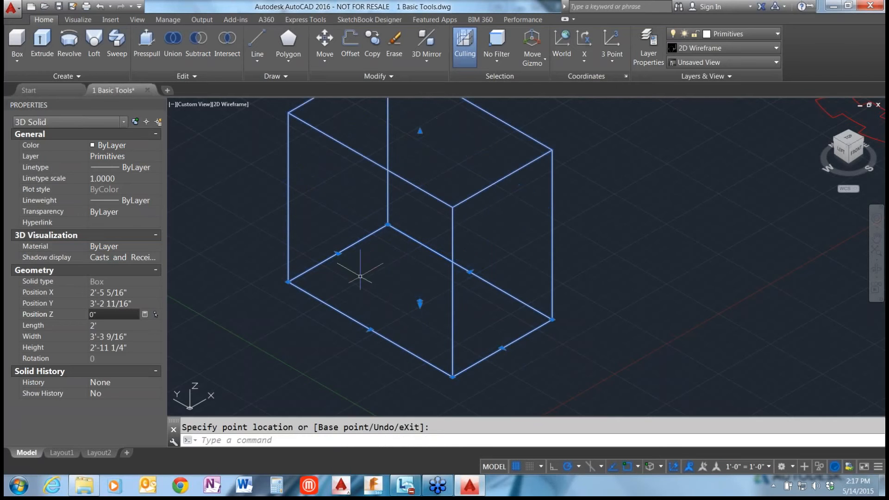
key("Escape")
Create a large torus beside the box, reaching the box's near edge, with a tube radius of 1".
scroll(348, 293, "down", 2)
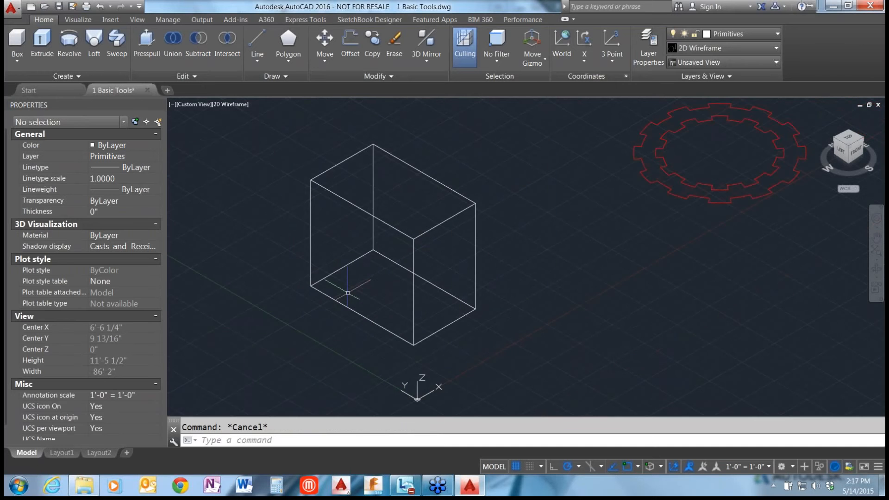
scroll(347, 293, "down", 2)
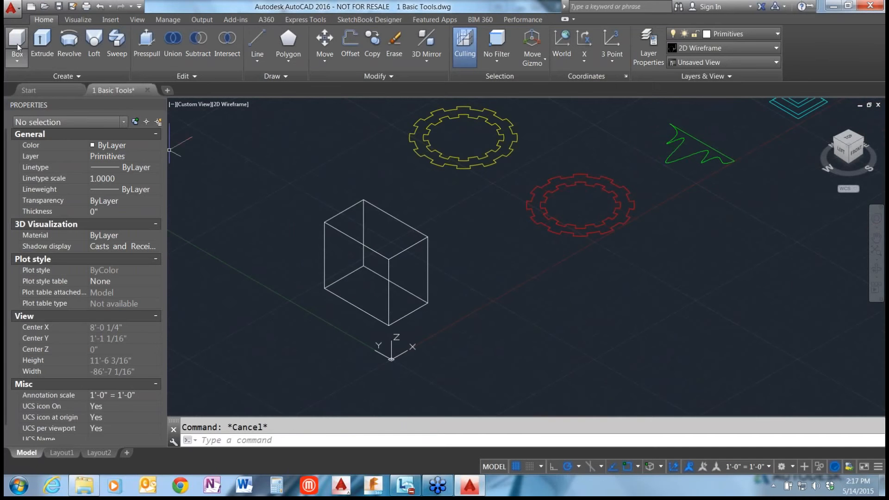
left_click(18, 58)
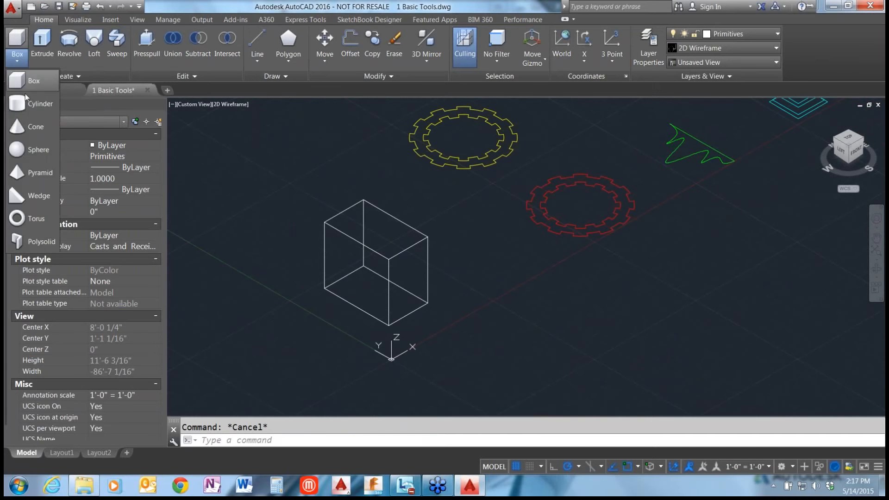
left_click(42, 219)
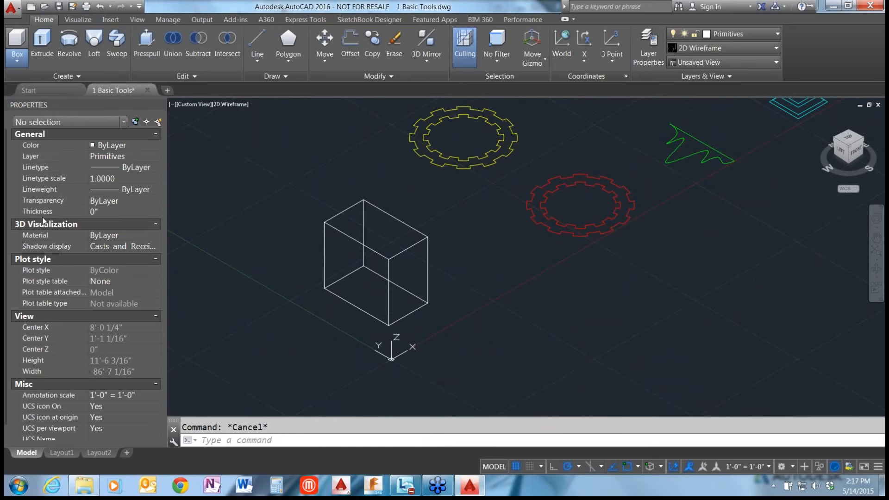
scroll(509, 364, "down", 2)
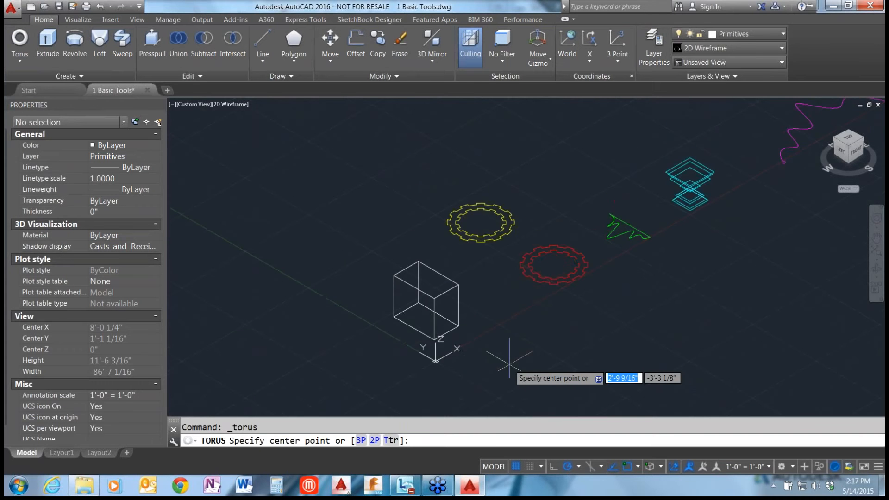
scroll(510, 364, "down", 2)
scroll(417, 334, "up", 2)
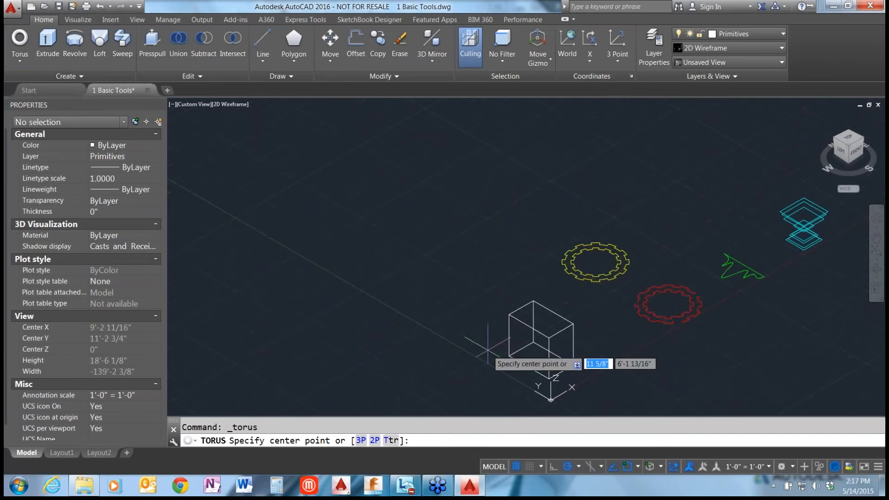
scroll(479, 385, "up", 2)
left_click(428, 343)
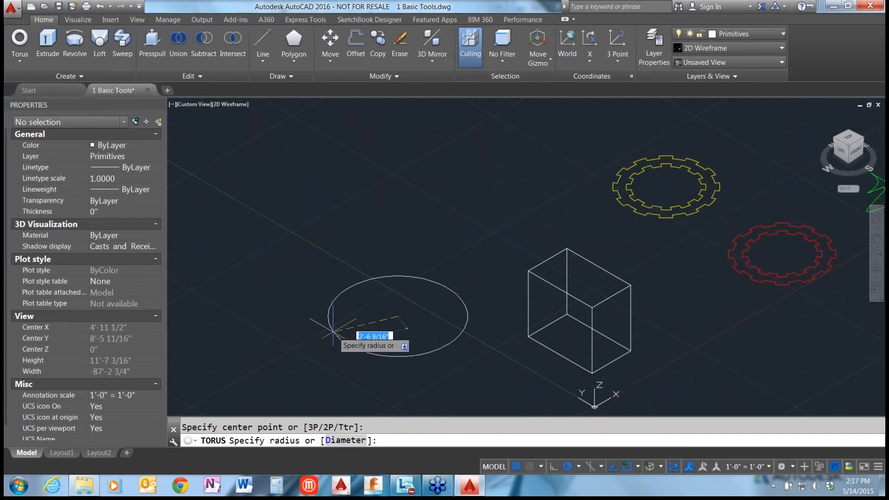
left_click(268, 320)
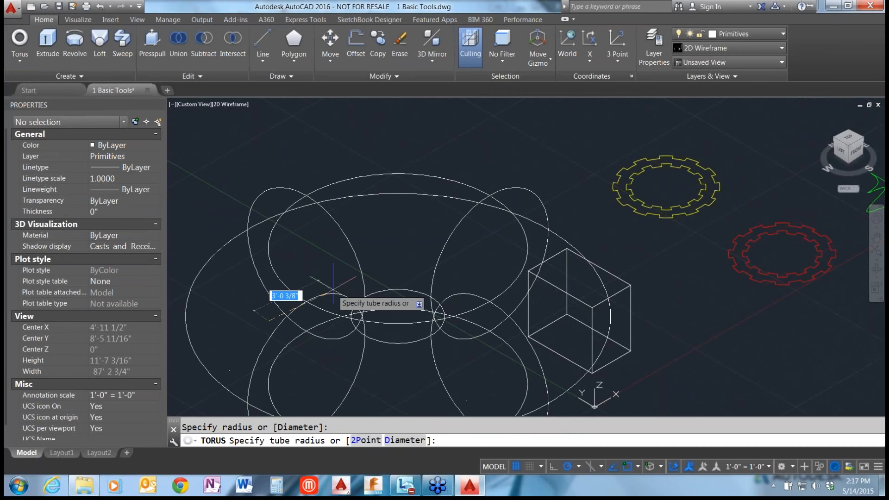
scroll(333, 291, "down", 2)
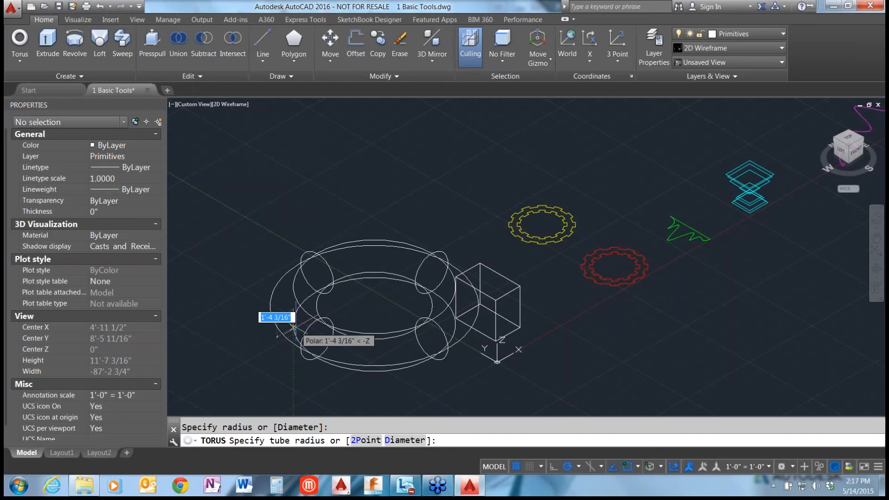
type("1")
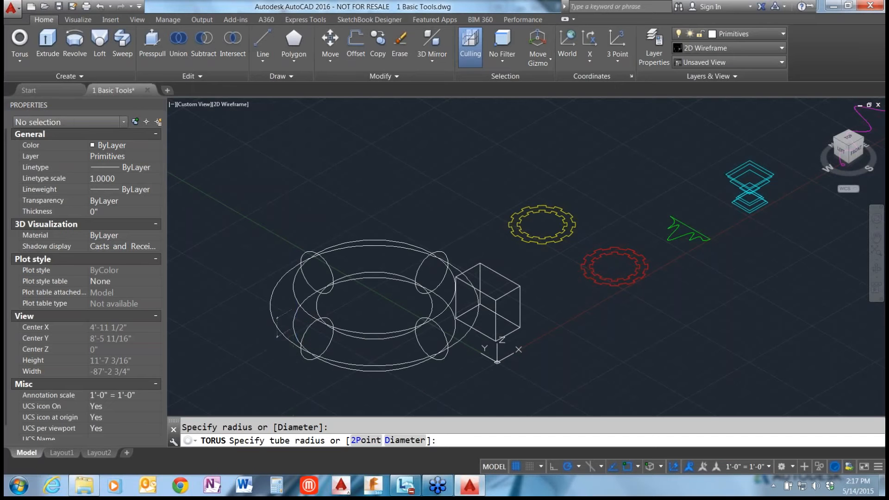
key("Return")
middle_click_drag(299, 328, 300, 328)
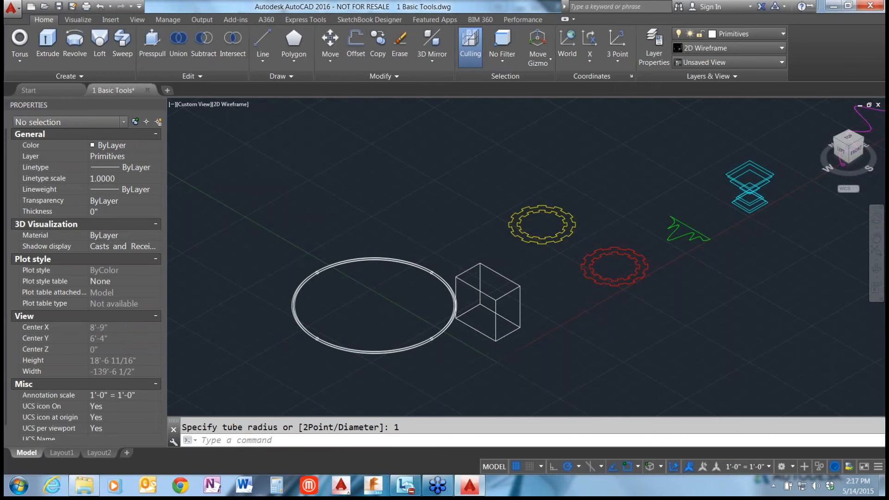
Inspect the torus's thin tube up close and bring the yellow and red gear-shaped profiles into view.
scroll(304, 337, "up", 2)
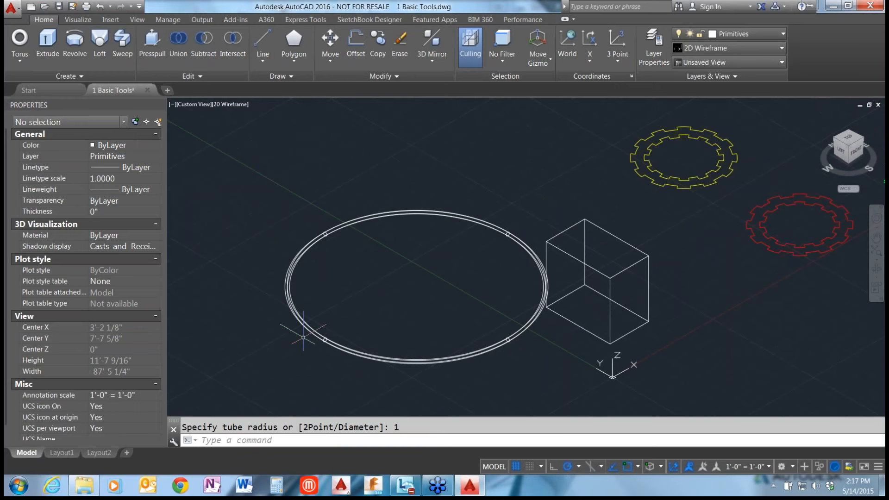
scroll(303, 338, "up", 2)
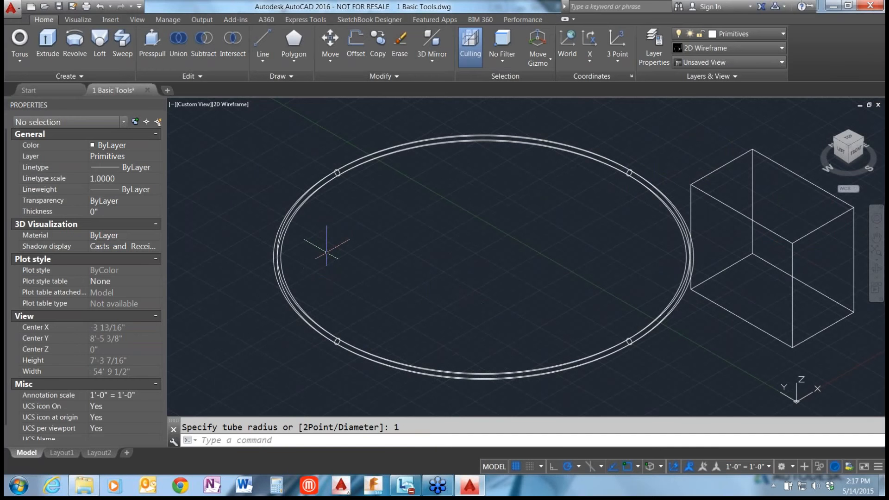
scroll(327, 252, "down", 2)
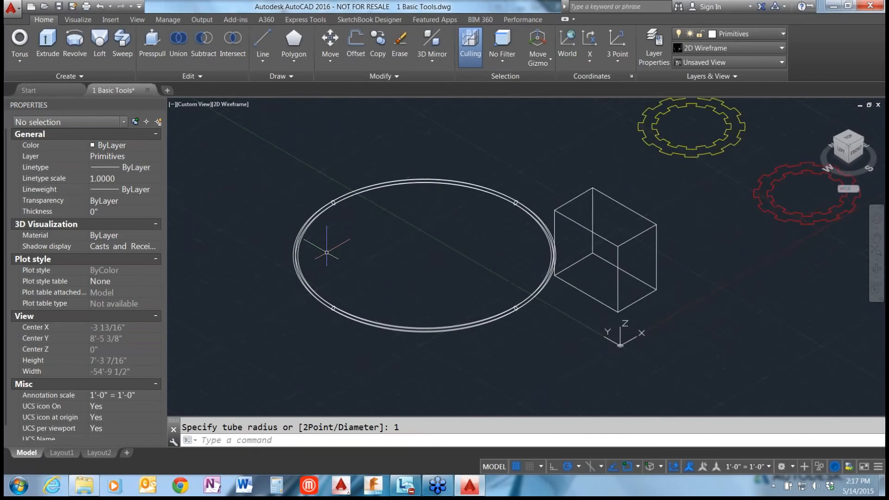
scroll(326, 253, "down", 2)
scroll(653, 147, "up", 2)
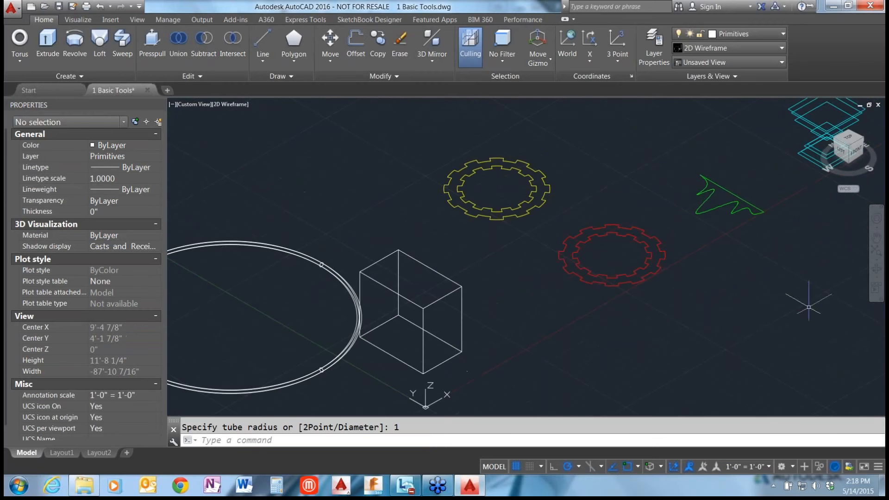
scroll(657, 213, "up", 2)
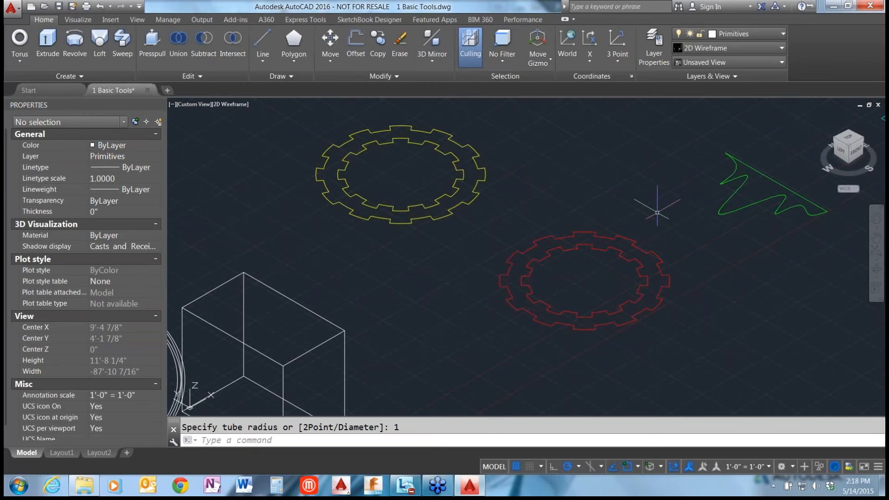
Extrude both red gear-shaped profiles, outer and inner, into solids 6" high.
scroll(658, 212, "up", 2)
left_click(48, 42)
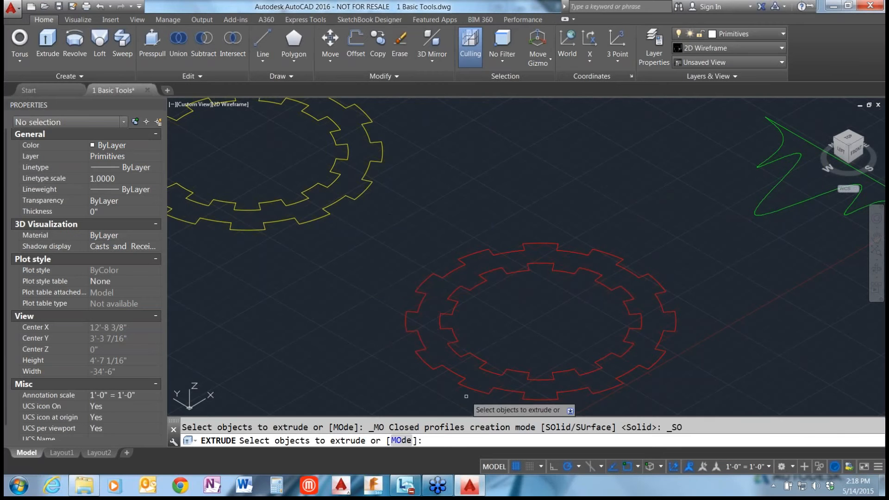
left_click(431, 365)
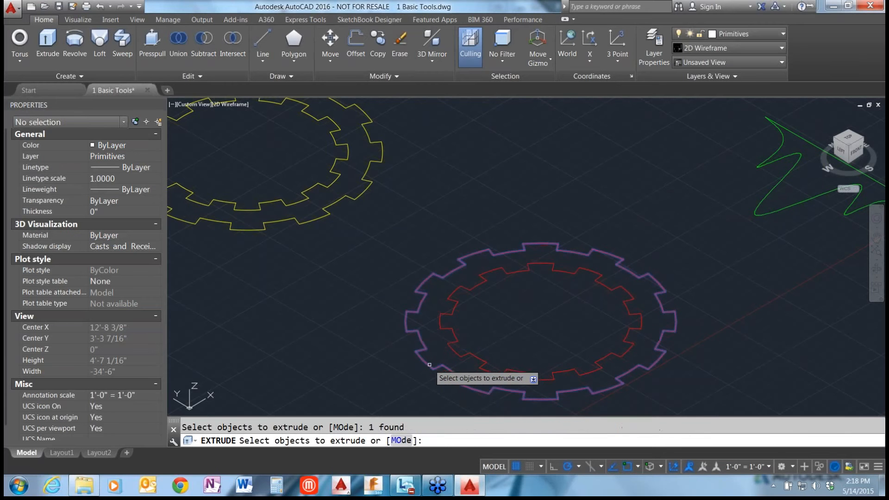
left_click(456, 354)
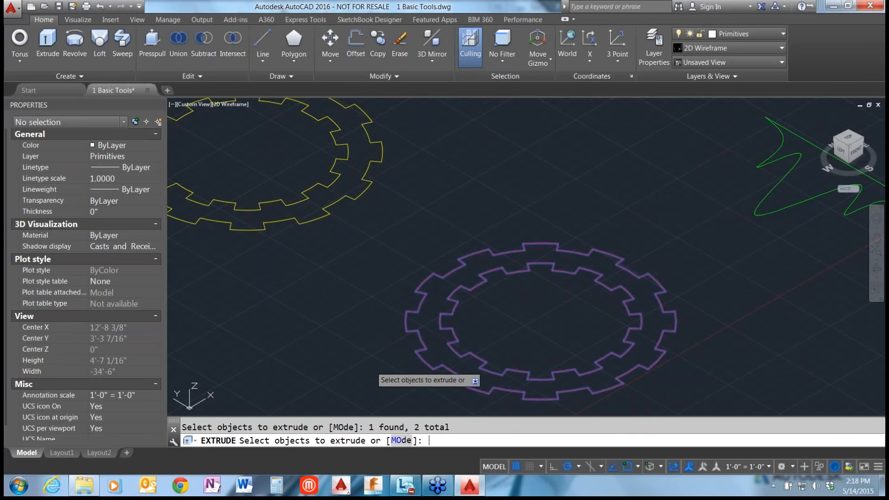
key("Return")
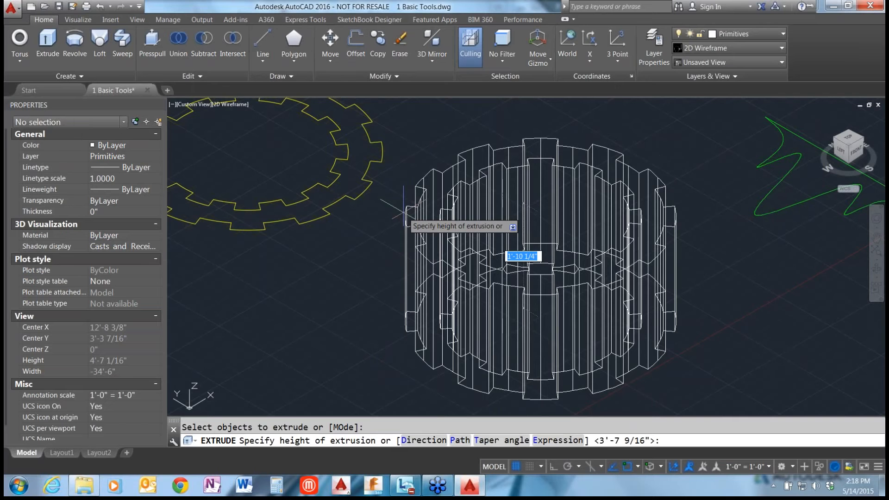
type("6")
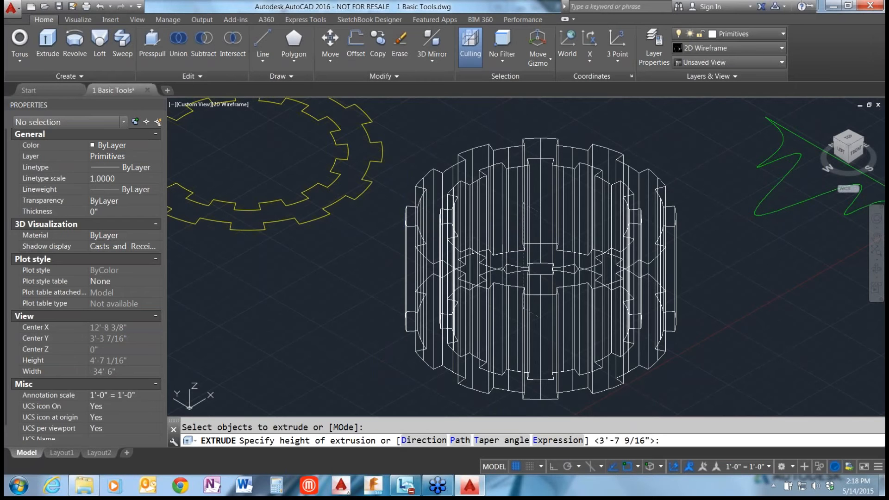
key("Return")
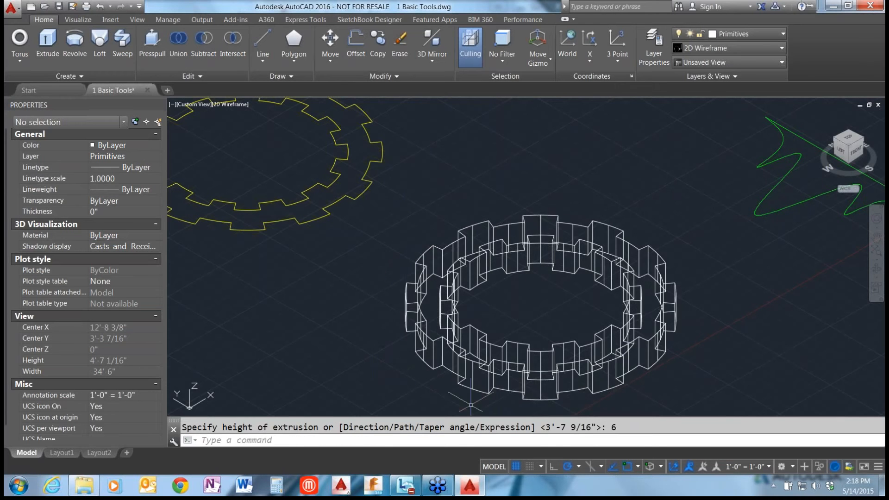
Switch the viewport's visual style to Hidden to view the extruded gear solids.
scroll(433, 390, "up", 2)
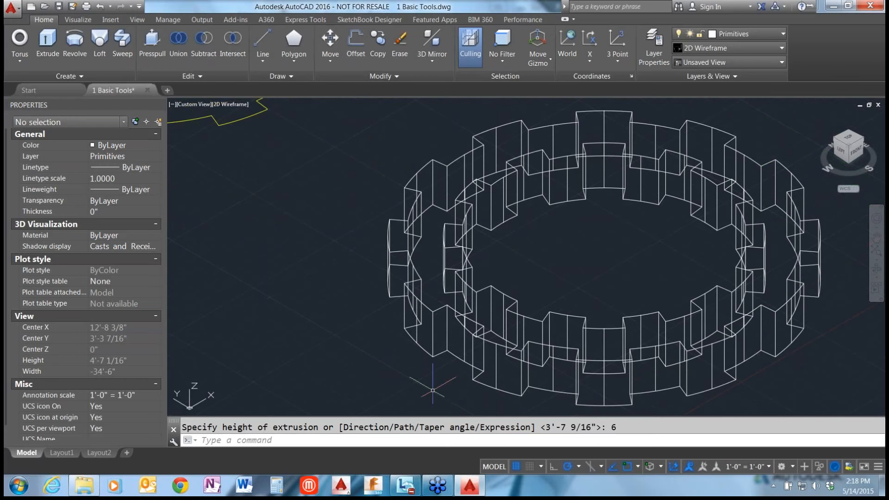
scroll(433, 390, "up", 4)
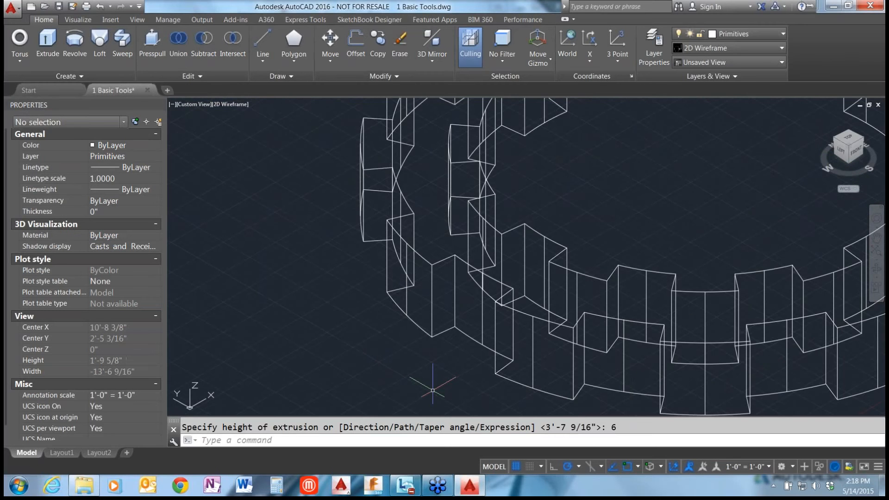
scroll(409, 304, "down", 4)
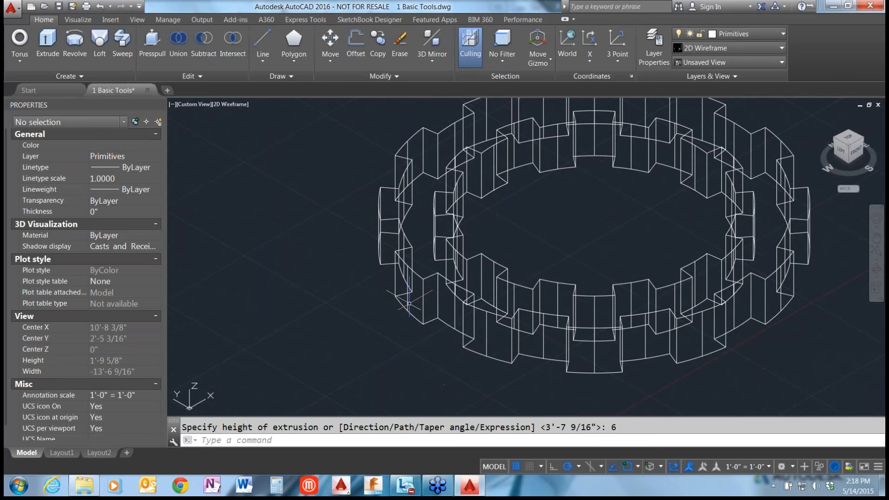
scroll(410, 303, "down", 2)
left_click(235, 104)
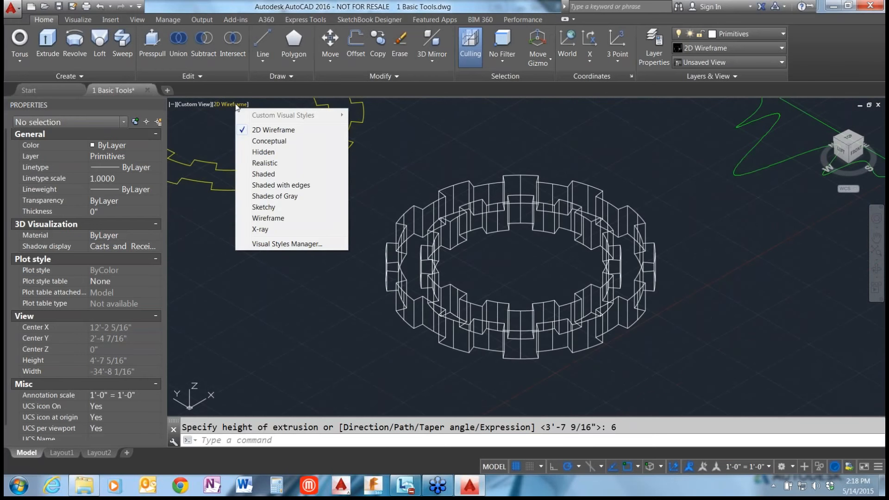
left_click(235, 104)
left_click(235, 104)
left_click(273, 154)
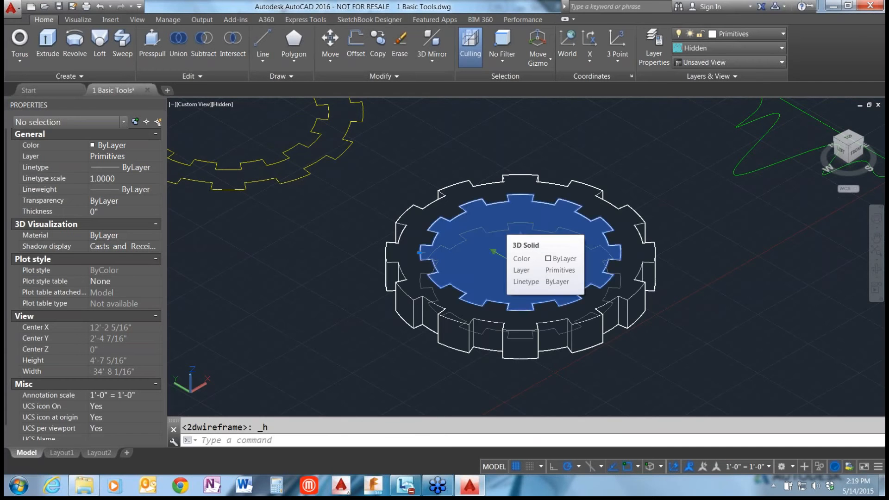
Try erasing the inner gear-shaped solid from within the outer one, and undo the erasure.
left_click(391, 253)
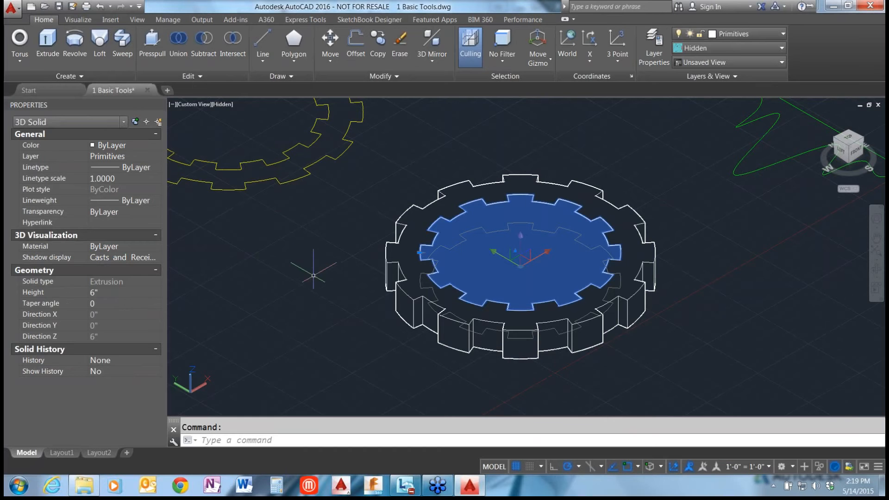
key("Escape")
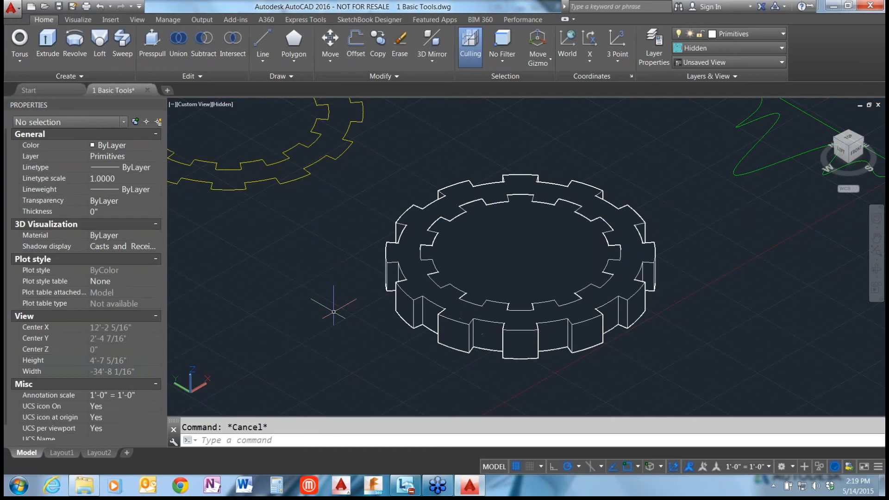
scroll(706, 332, "down", 2)
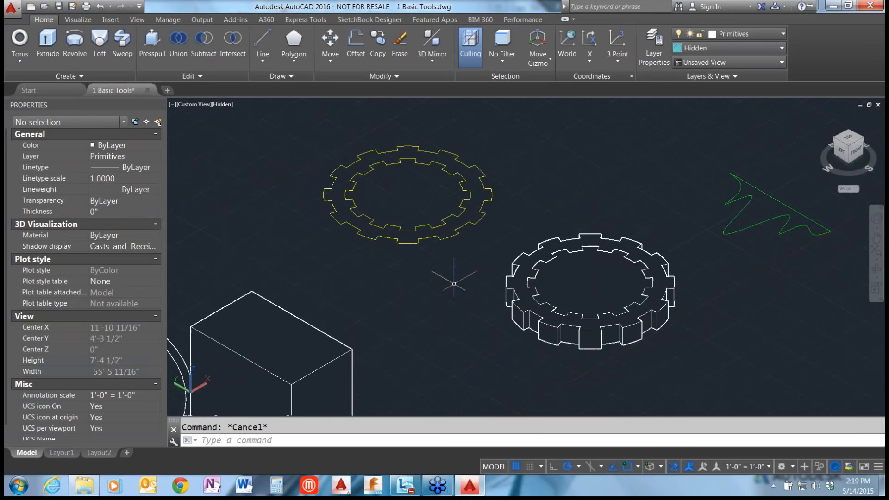
scroll(453, 283, "up", 2)
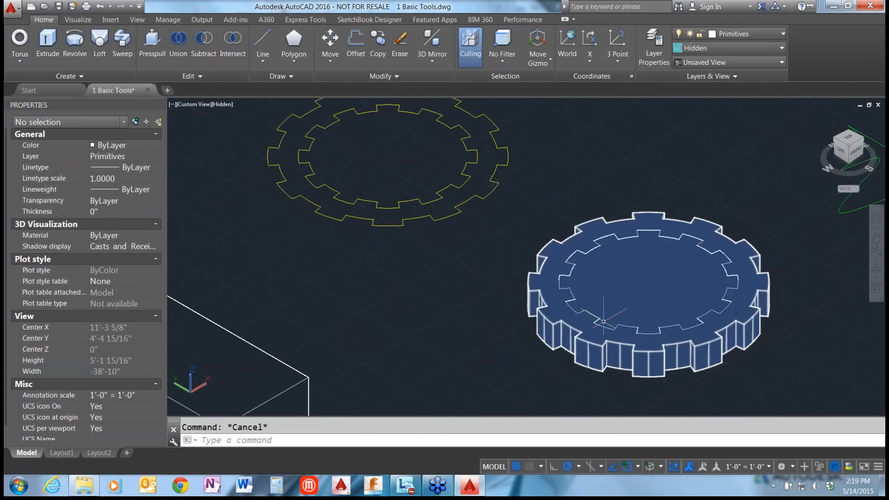
mouse_move(662, 258)
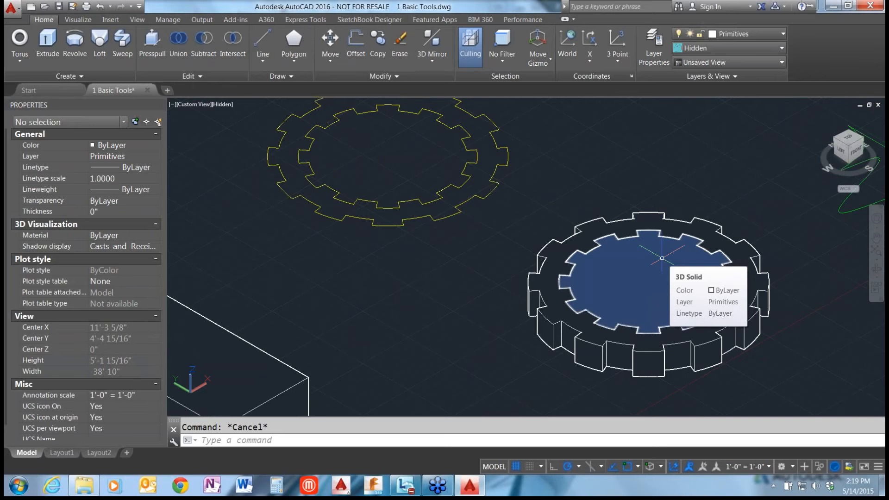
left_click(662, 257)
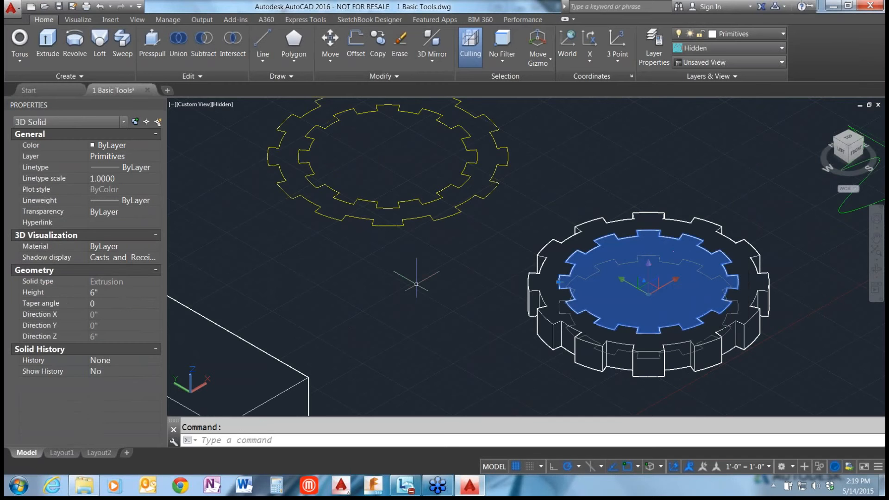
key("Delete")
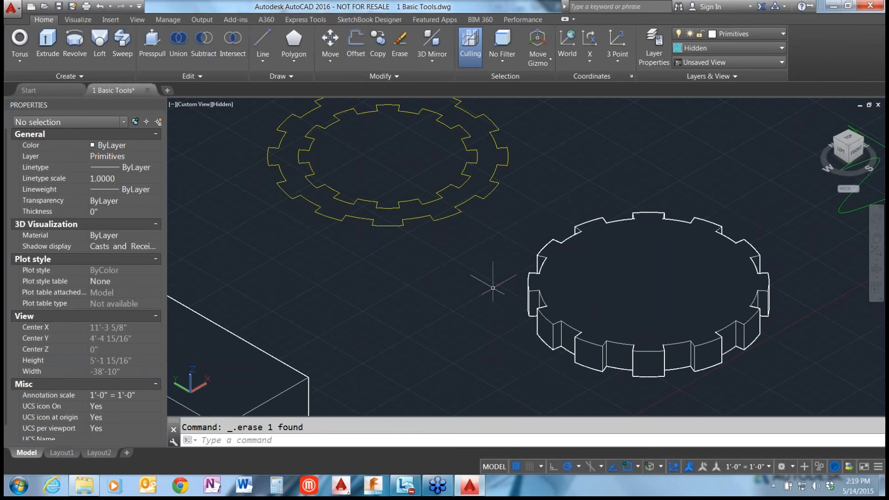
key("ctrl+z")
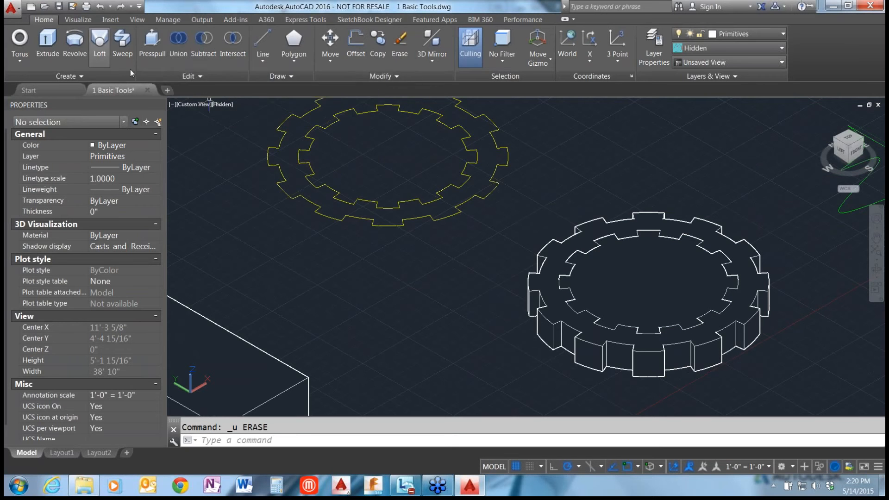
Subtract the inner gear-shaped solid from the outer one to make a hollow toothed ring.
left_click(204, 44)
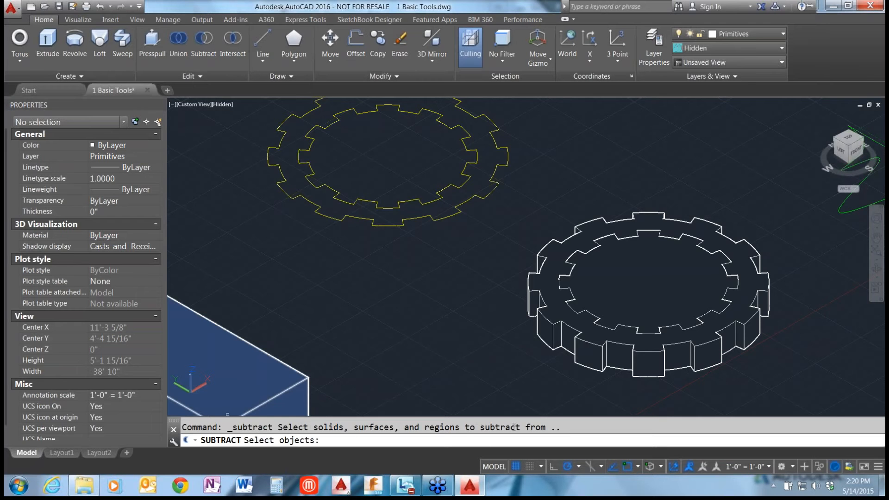
left_click(541, 340)
key("Return")
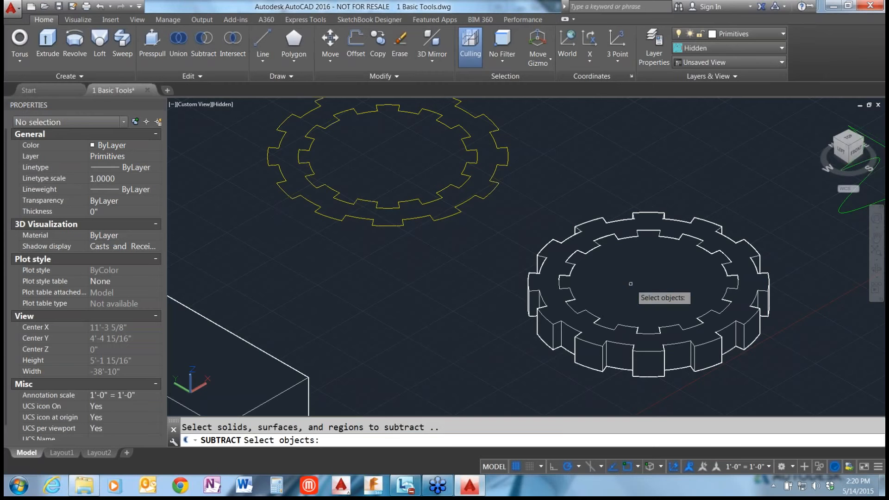
left_click(633, 237)
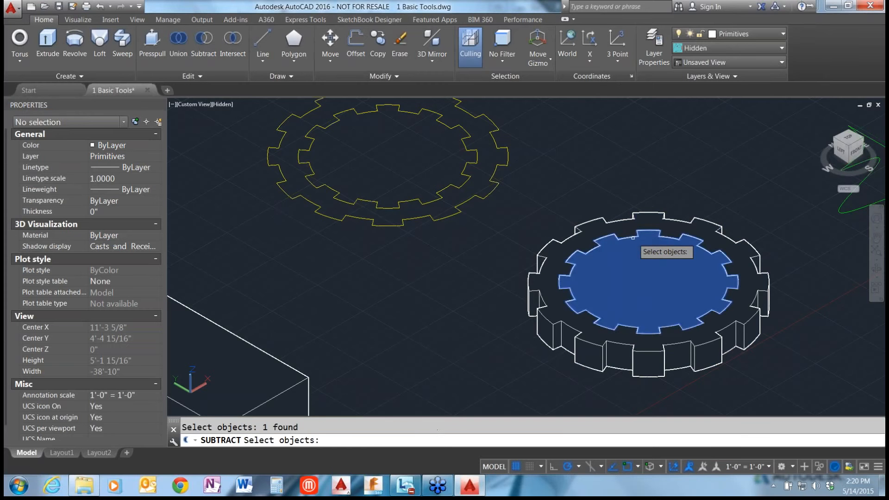
key("Return")
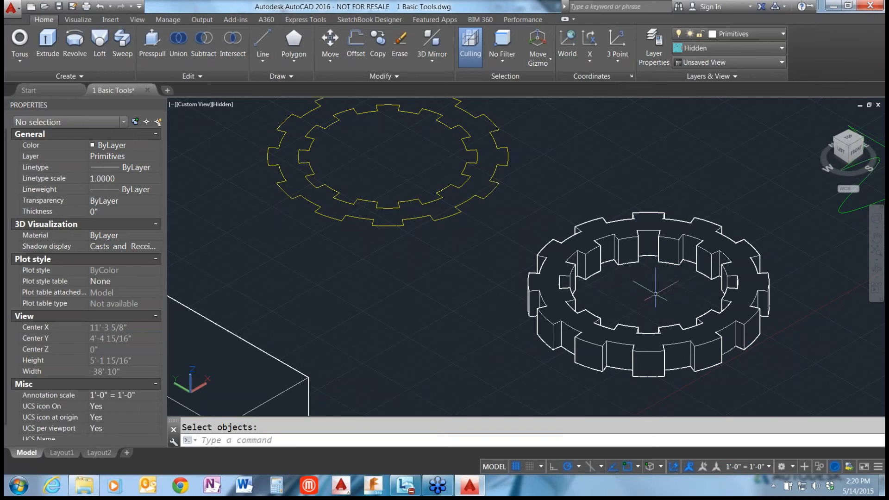
Presspull the bounded area between the two yellow gear-shaped profiles to a height of 6".
middle_click_drag(447, 292, 534, 354)
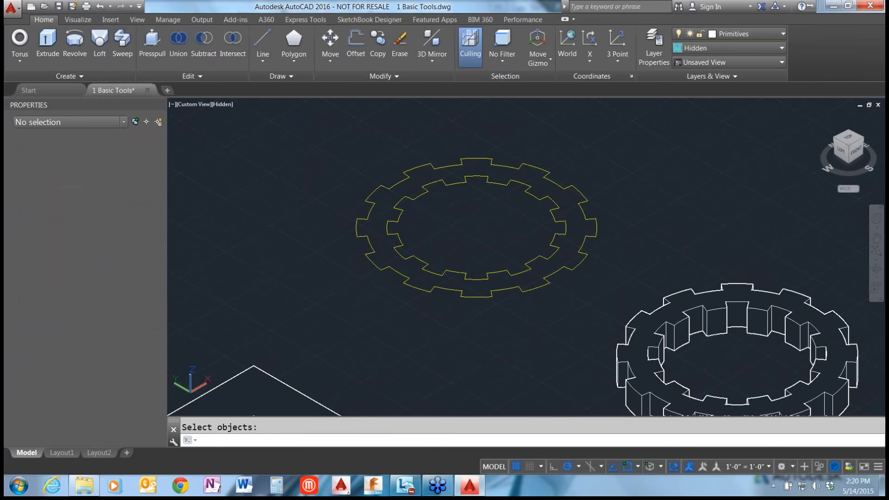
scroll(589, 284, "down", 2)
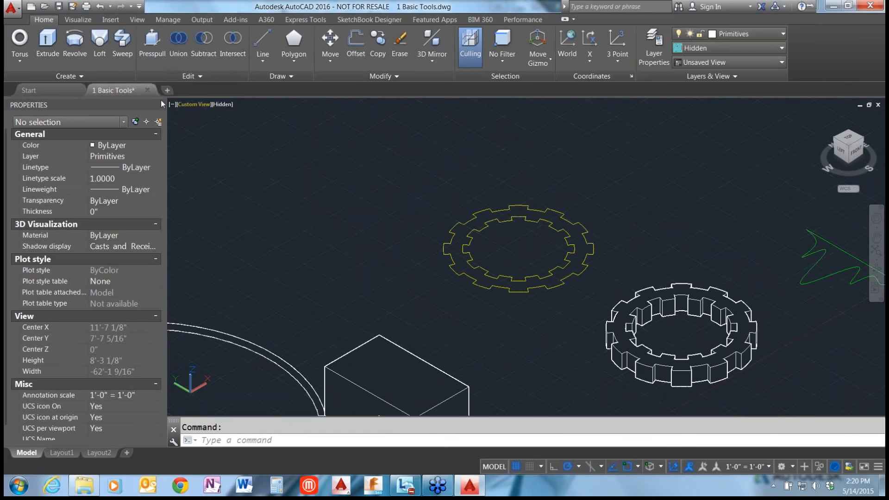
left_click(152, 49)
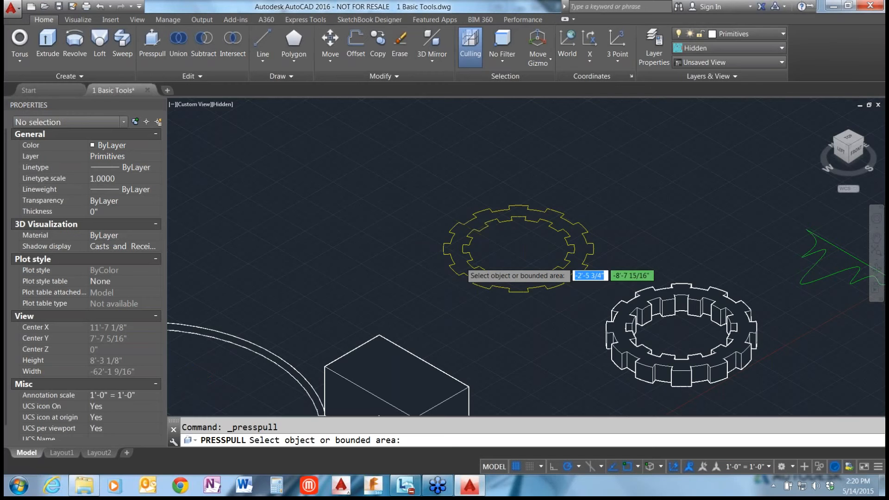
scroll(458, 271, "up", 1)
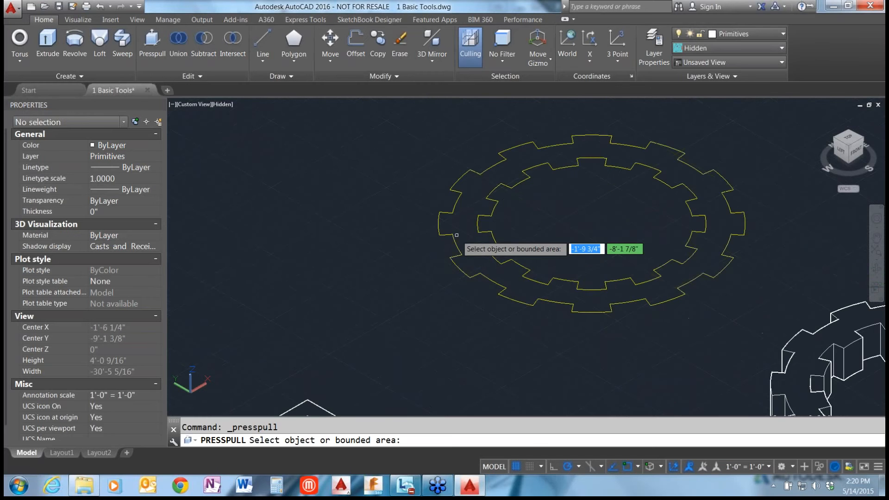
scroll(452, 273, "up", 1)
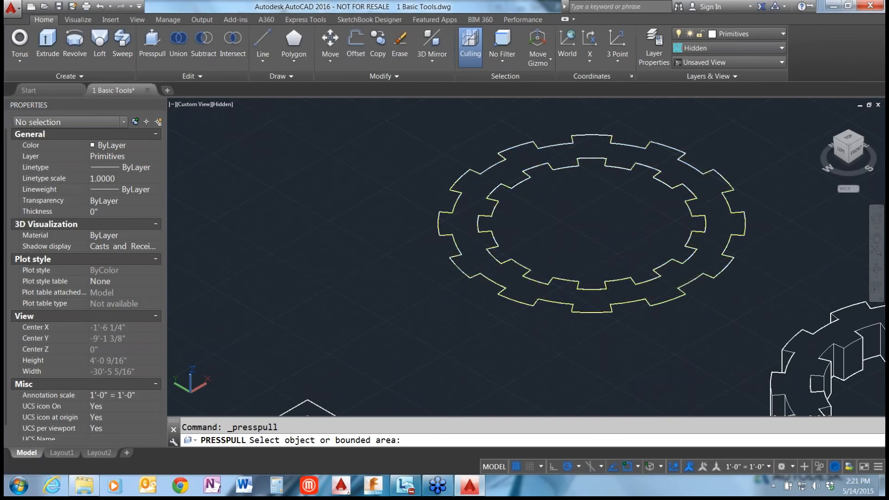
left_click(458, 229)
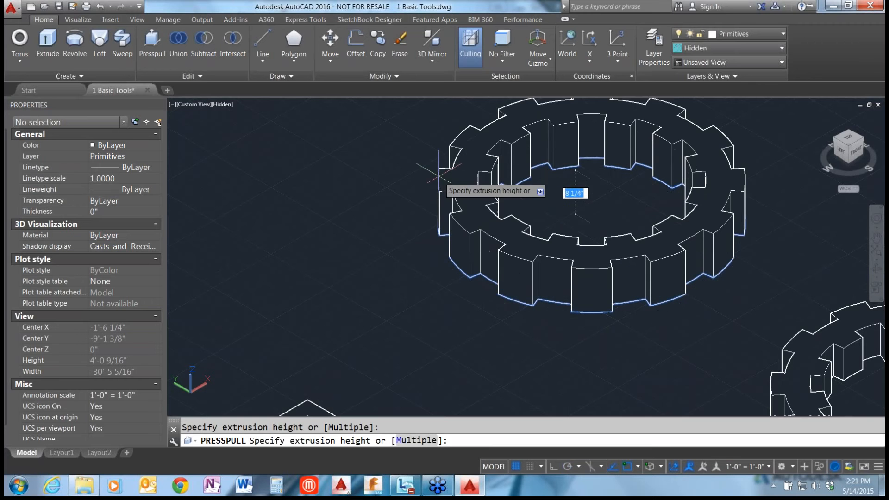
type("6")
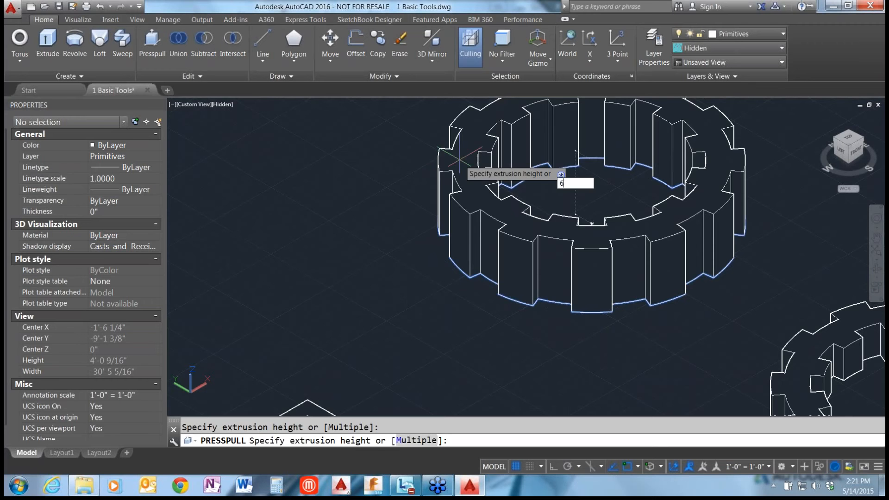
key("Return")
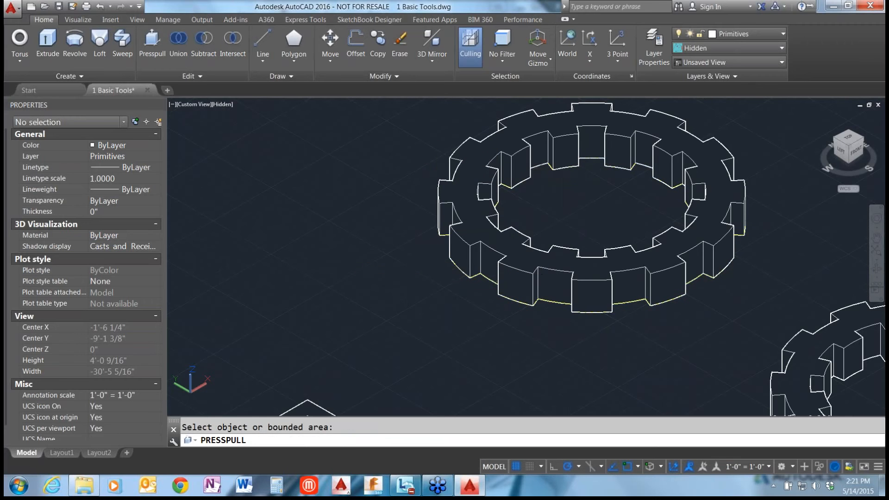
key("Return")
scroll(362, 145, "down", 2)
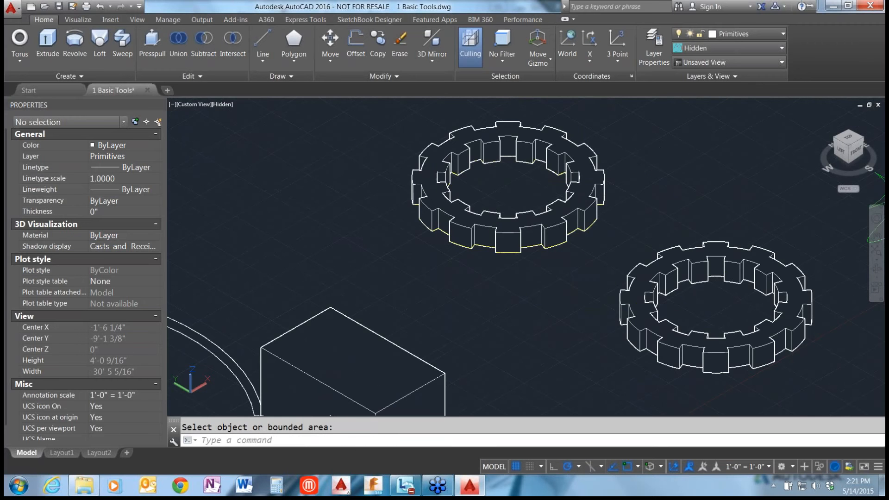
scroll(370, 218, "down", 1)
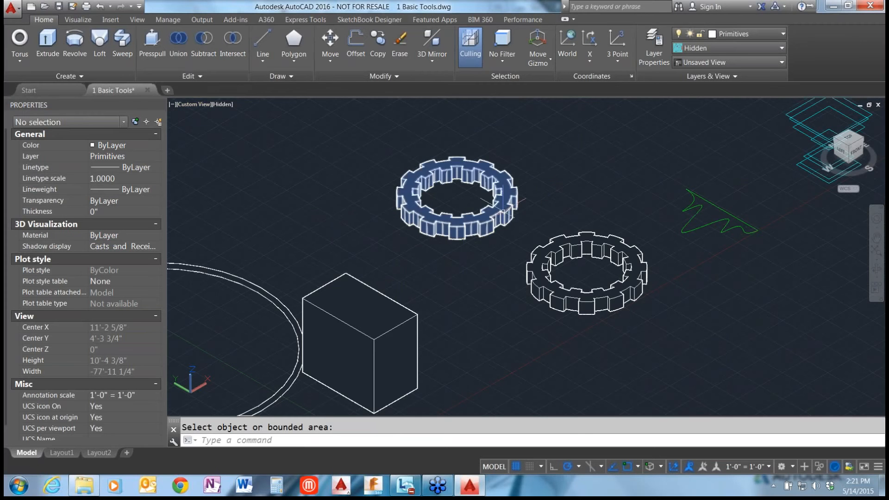
scroll(502, 211, "up", 5)
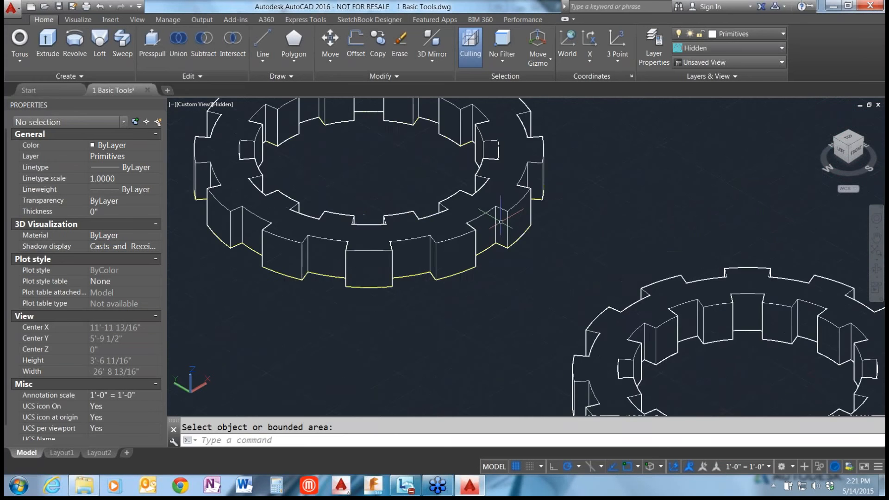
scroll(500, 222, "up", 2)
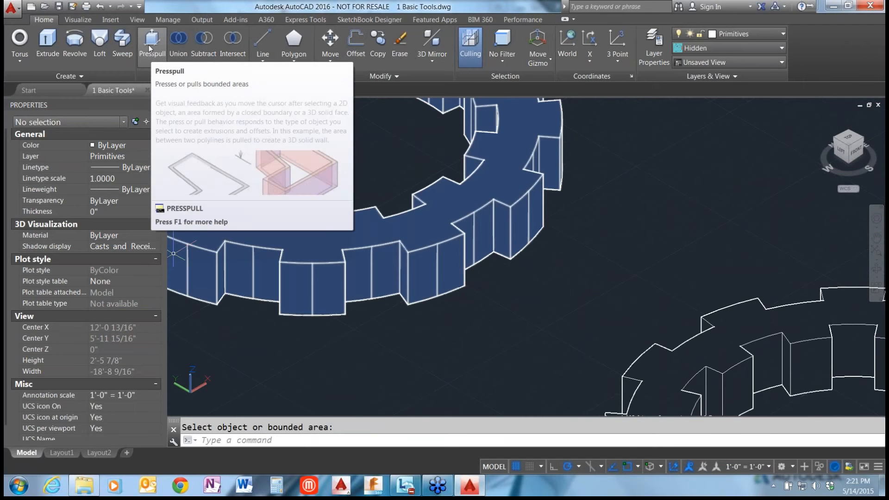
Try pulling a side face of one ring tooth outward about 2'-9" with Presspull, and undo it.
left_click(150, 48)
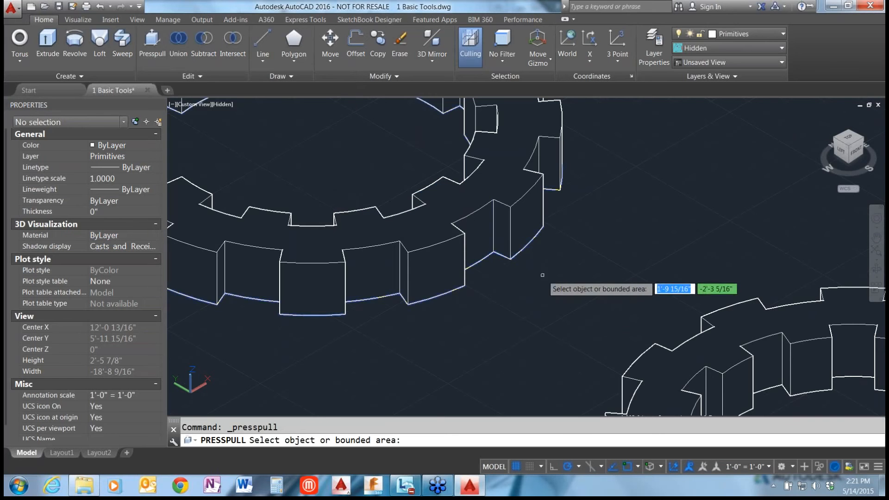
left_click(502, 234)
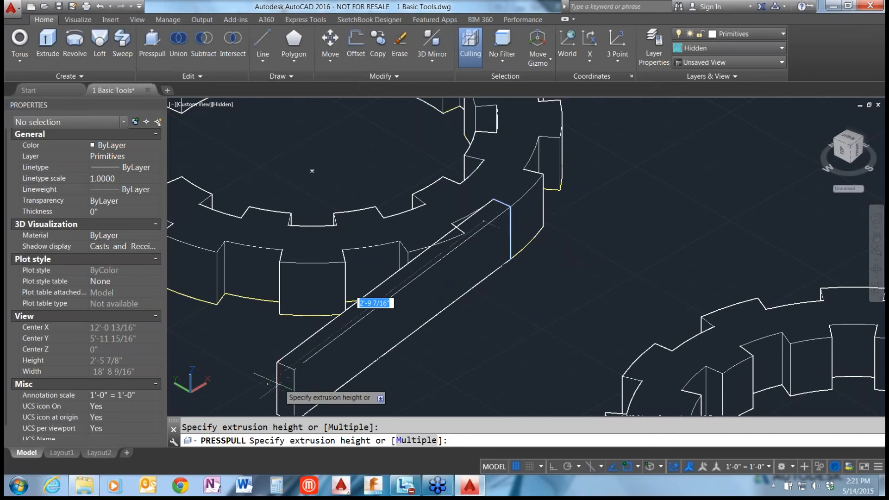
left_click(277, 384)
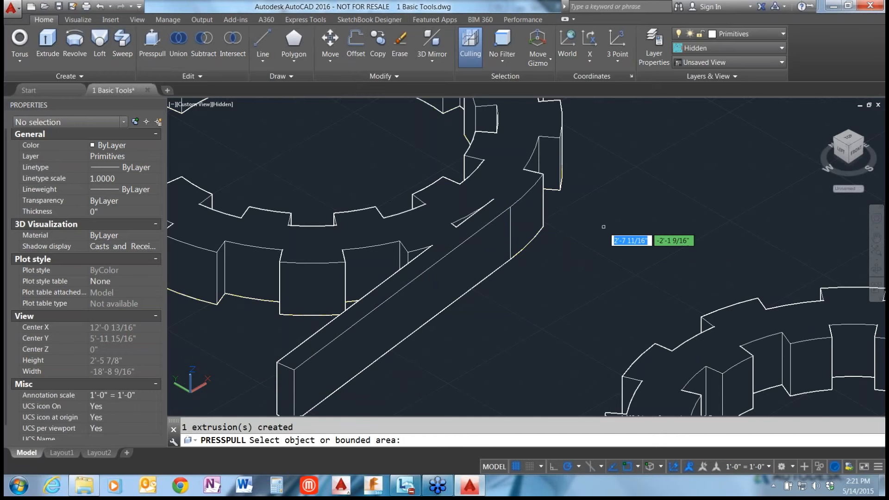
scroll(603, 227, "down", 3)
key("Return")
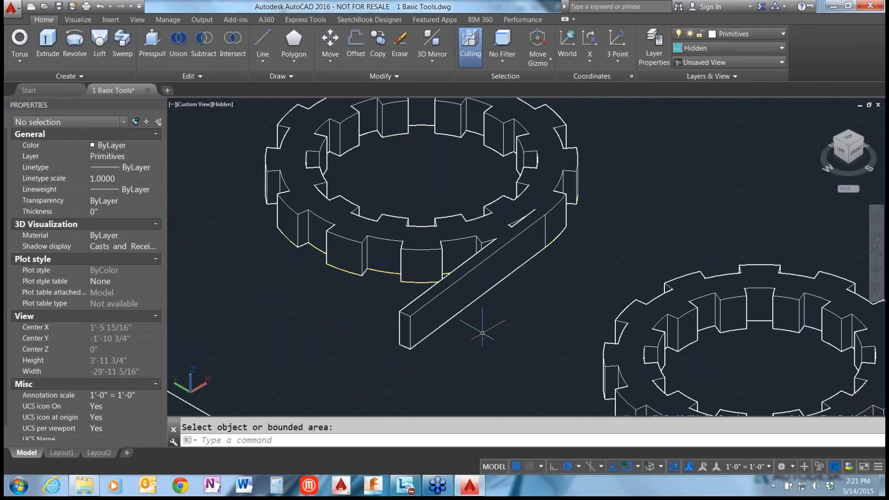
key("ctrl+z")
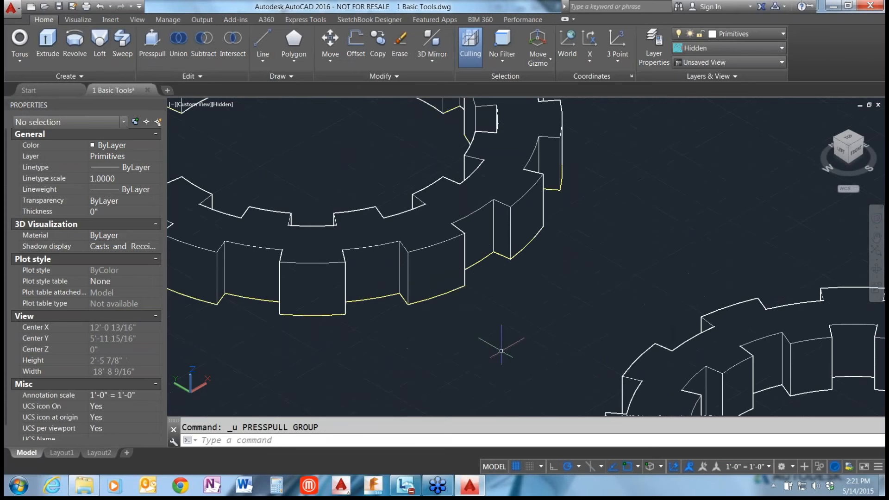
Revolve the green wavy spline 180 degrees as a solid, using the straight green line as the axis object.
scroll(411, 307, "down", 8)
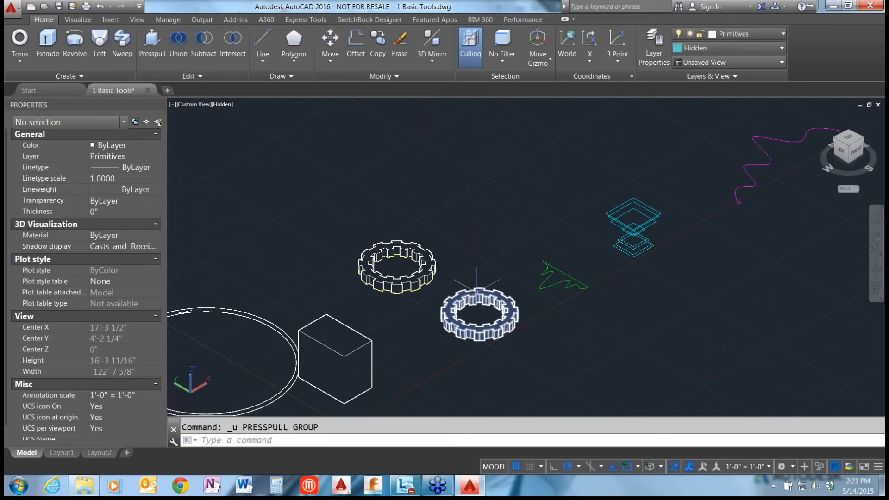
scroll(569, 271, "up", 10)
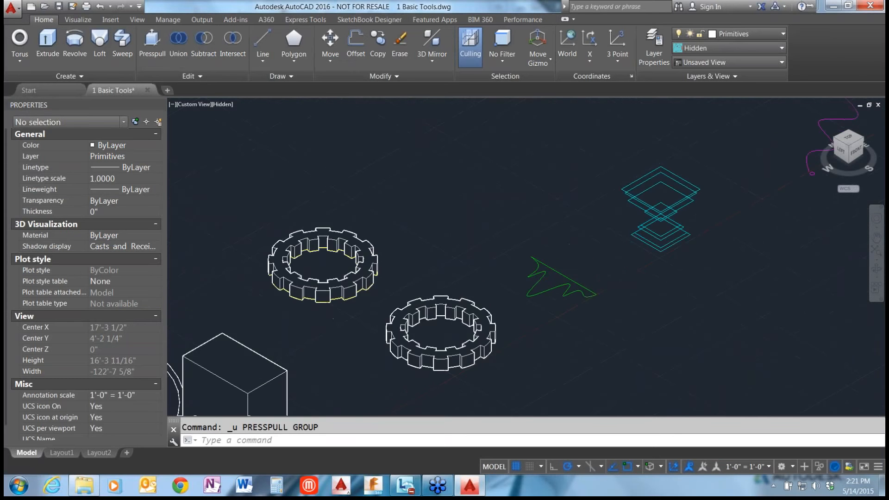
middle_click_drag(649, 275, 632, 214)
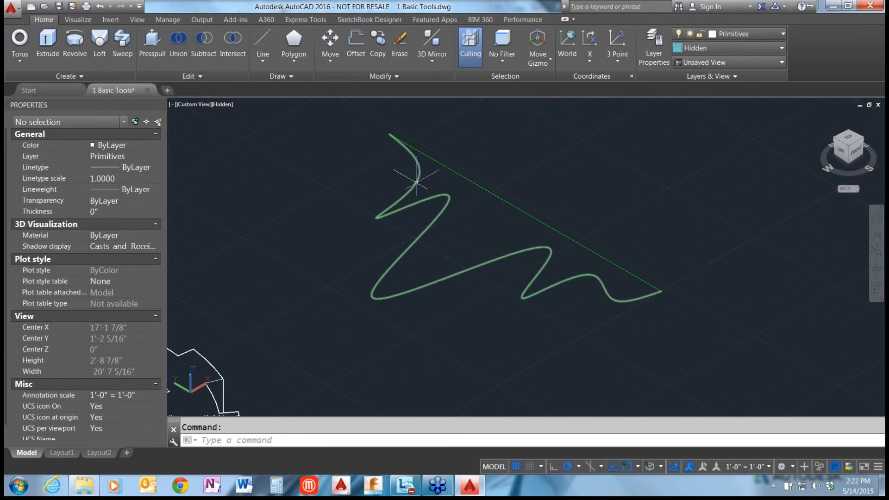
left_click(416, 183)
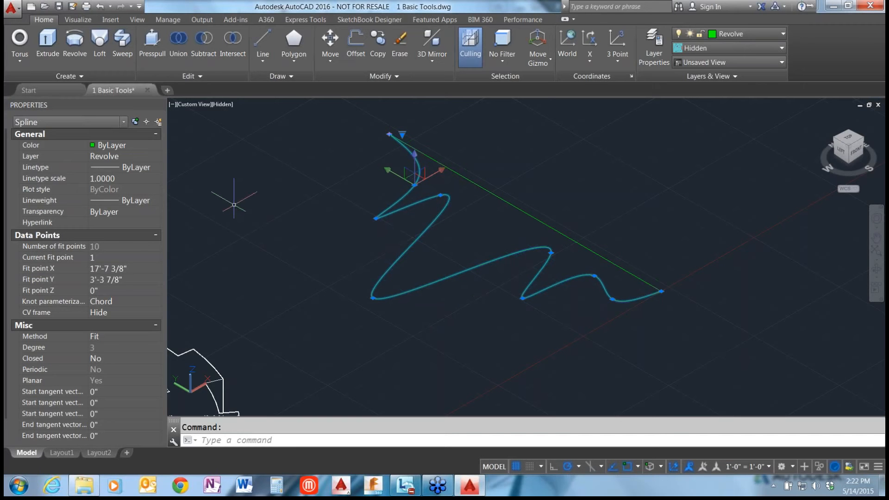
key("Escape")
left_click(85, 46)
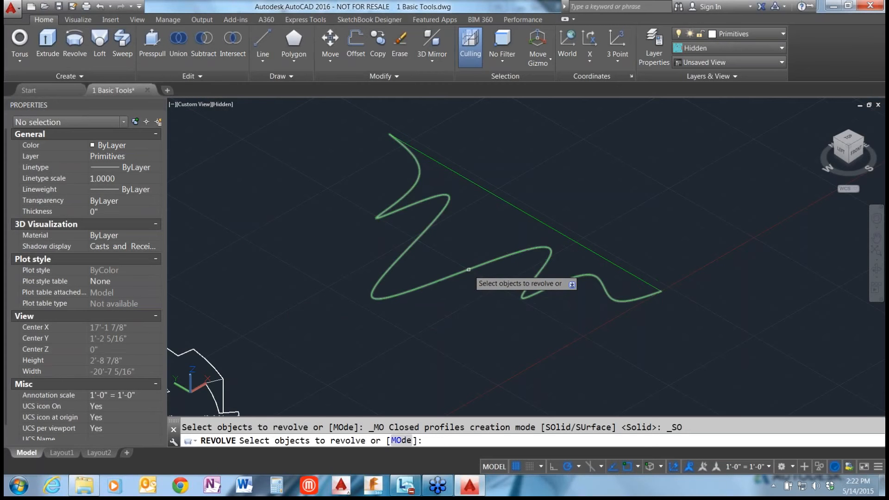
left_click(468, 270)
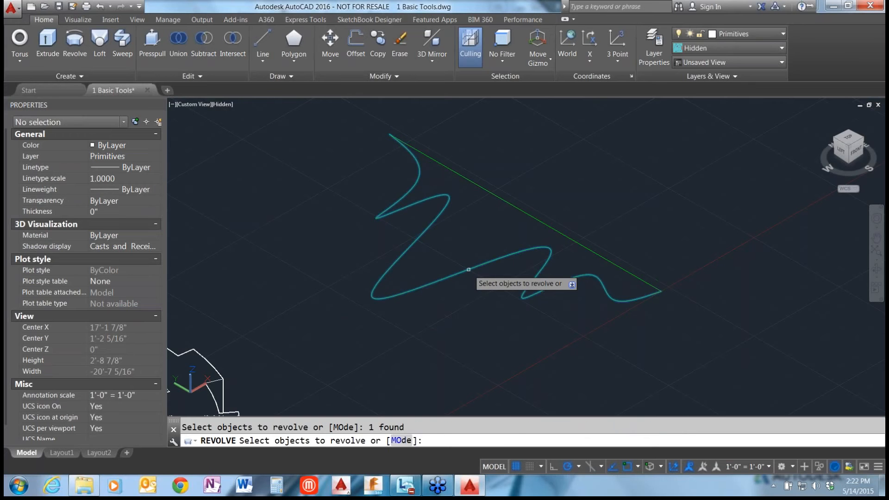
key("Return")
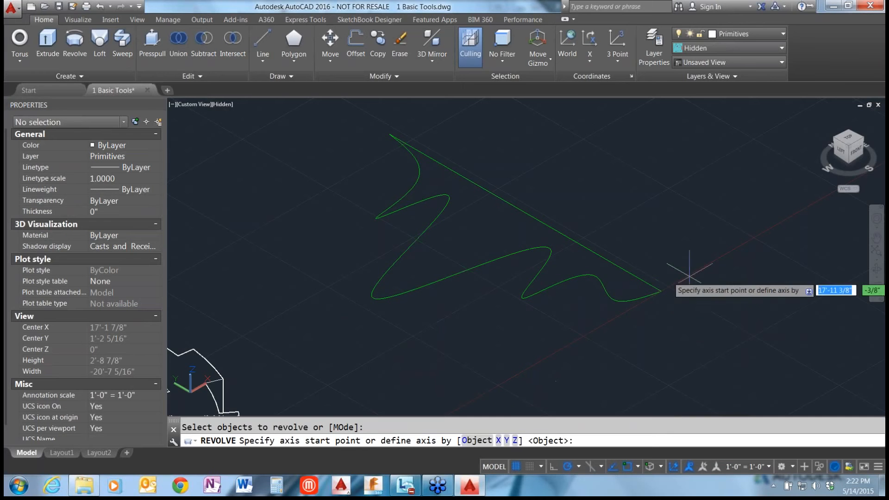
left_click(467, 445)
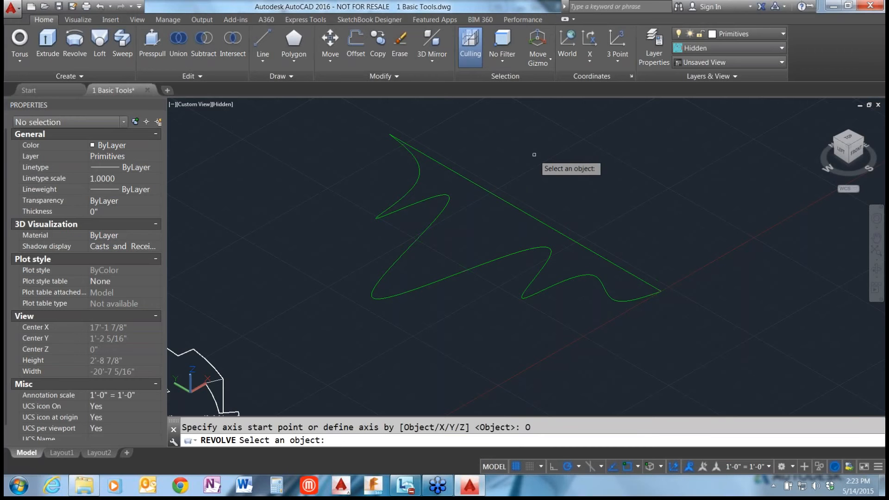
left_click(511, 208)
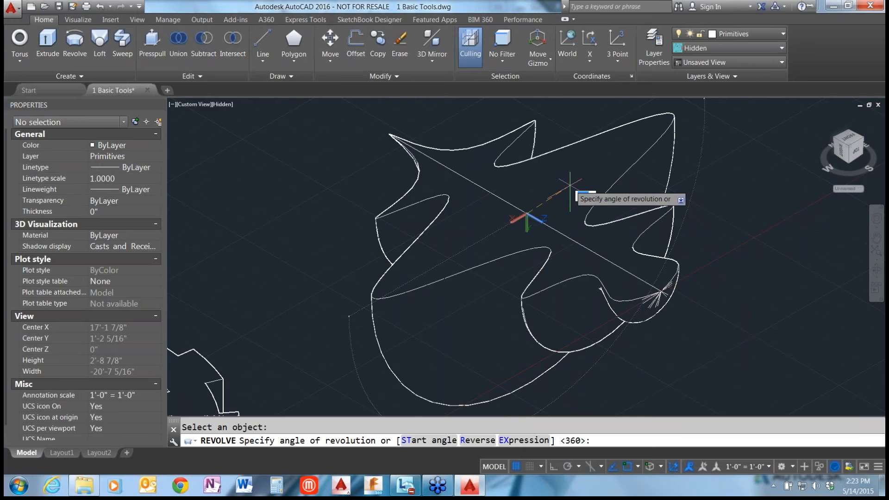
type("180")
key("Return")
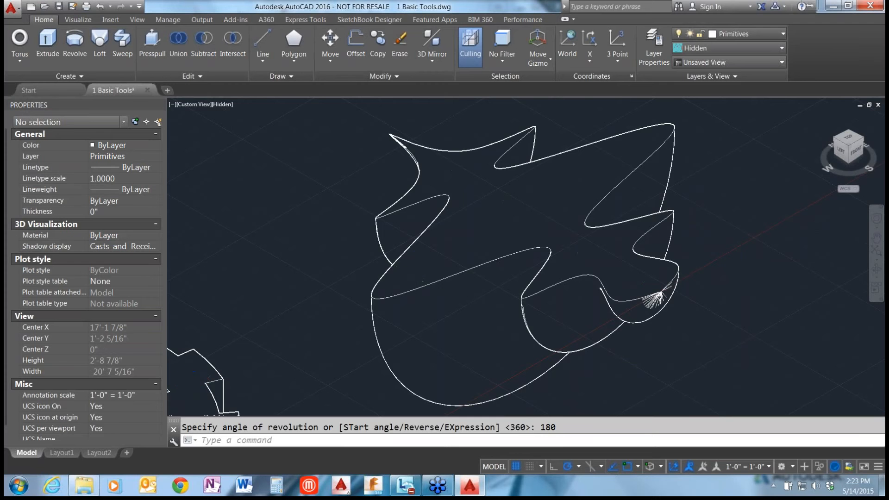
Orbit around the half-revolved solid, restore the home view and set the projection to Parallel.
scroll(376, 245, "down", 2)
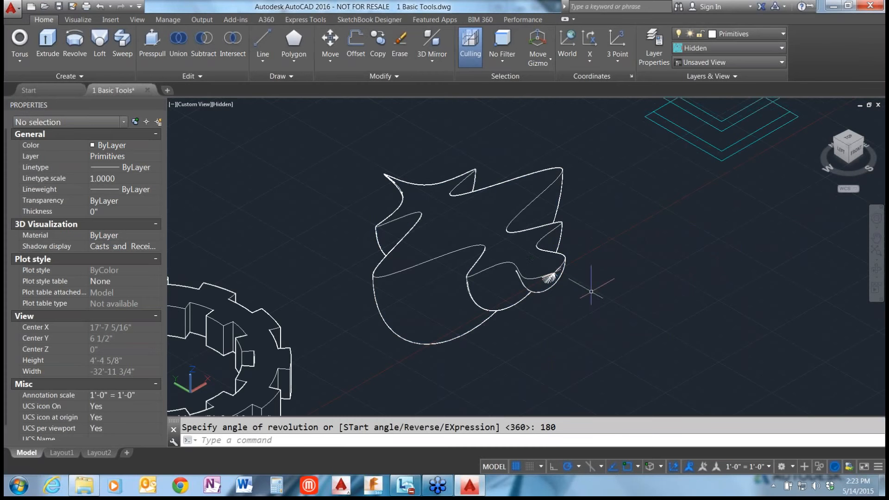
middle_click_drag(551, 270, 563, 234, "shift")
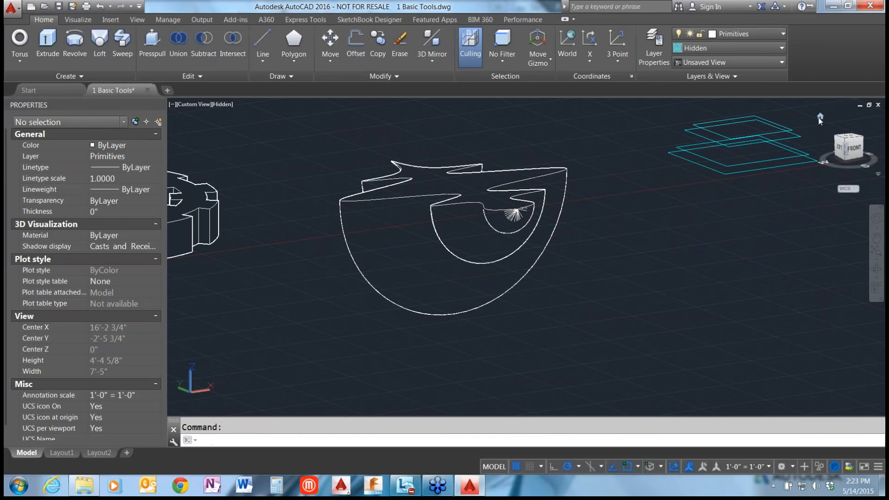
left_click(820, 117)
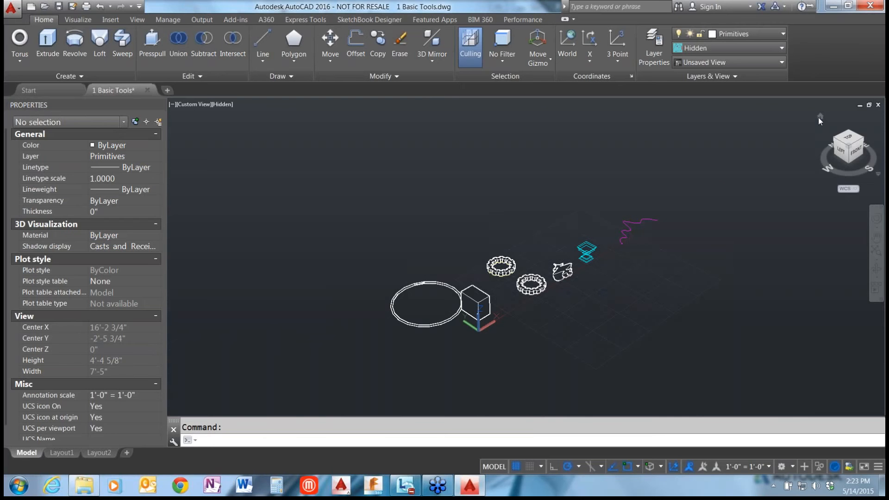
left_click(878, 174)
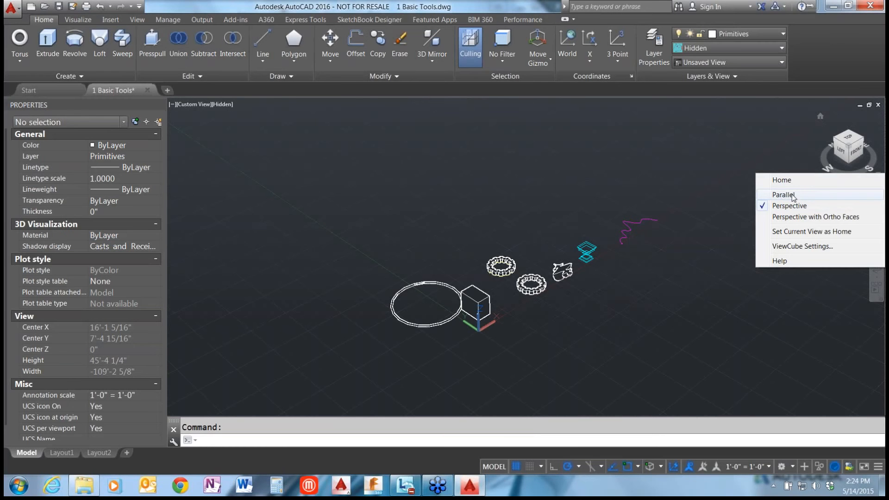
left_click(793, 195)
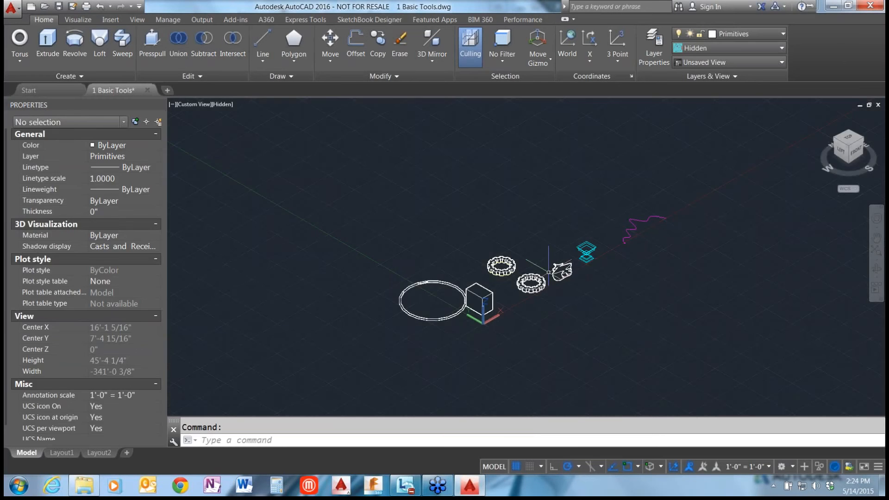
scroll(549, 273, "up", 5)
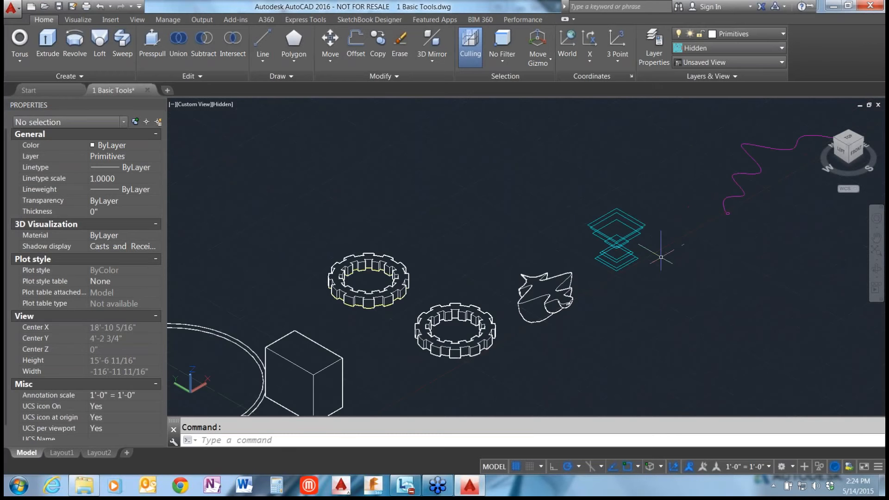
scroll(661, 257, "up", 6)
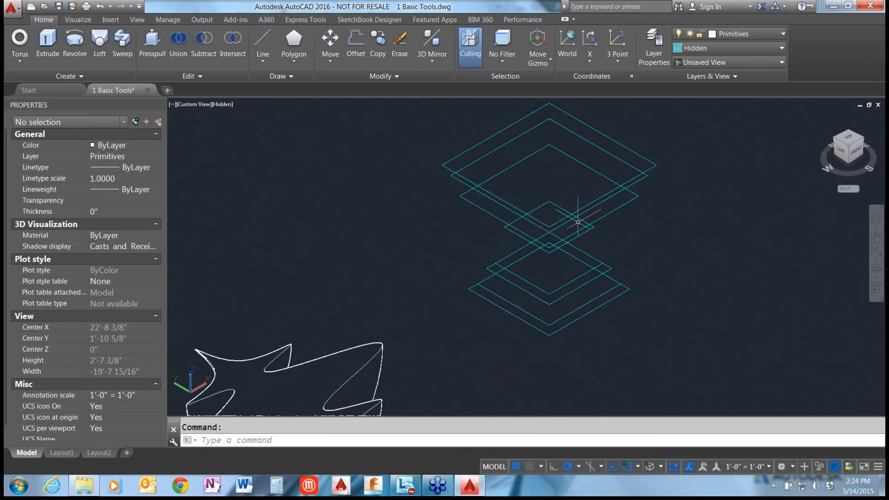
left_click(100, 44)
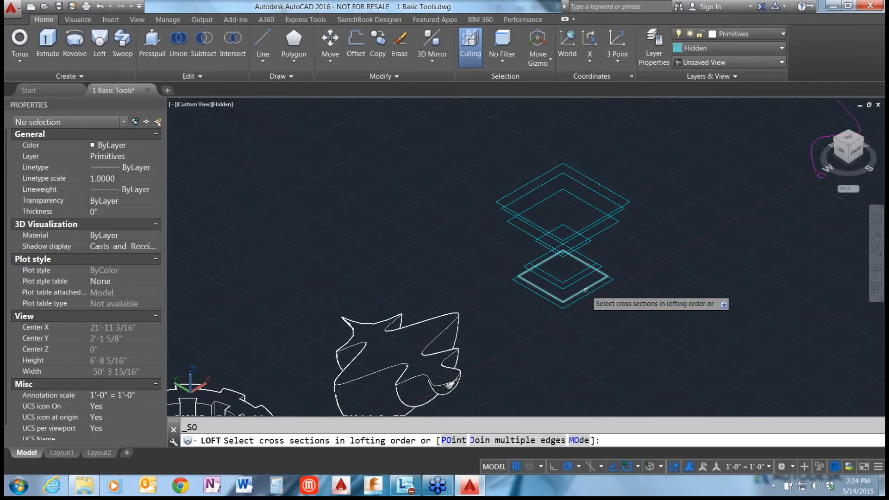
key("Escape")
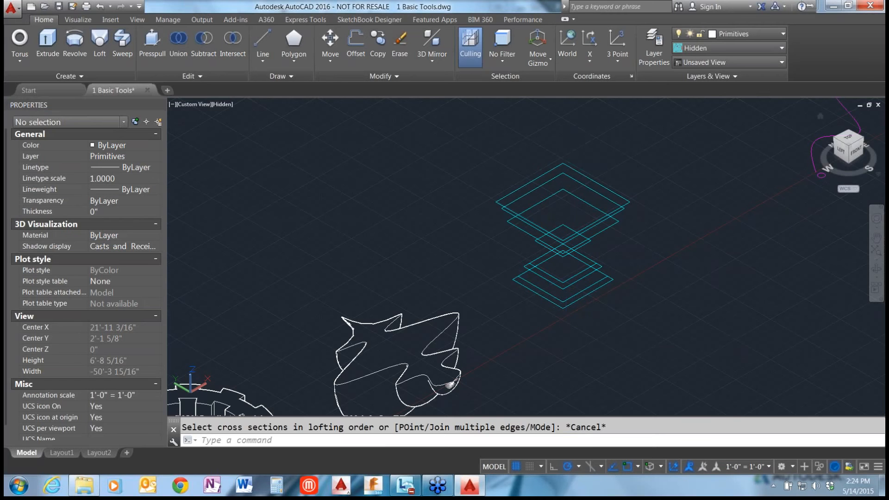
Examine the elevations of the stacked cyan rectangles individually from the front view.
left_click(856, 152)
left_click(564, 359)
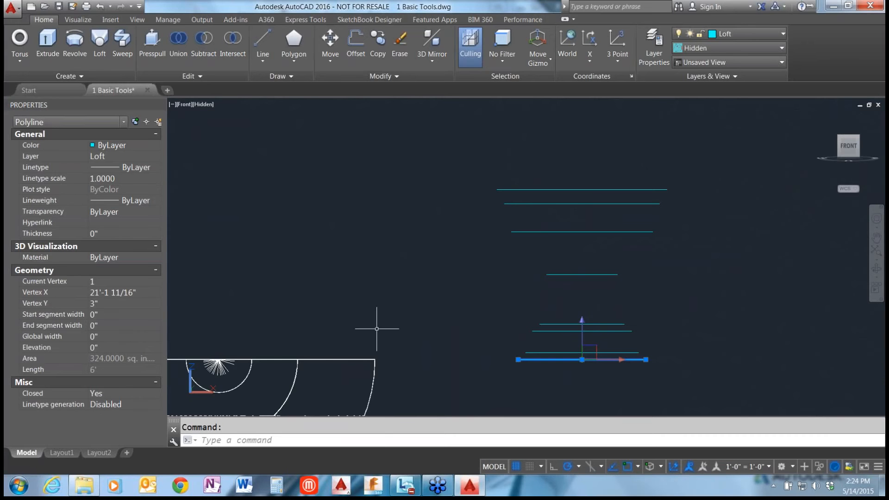
key("Escape")
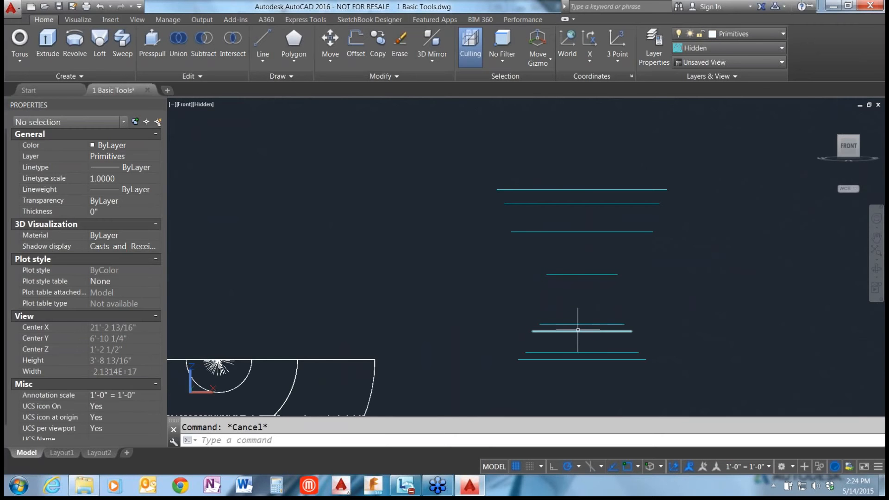
left_click(578, 331)
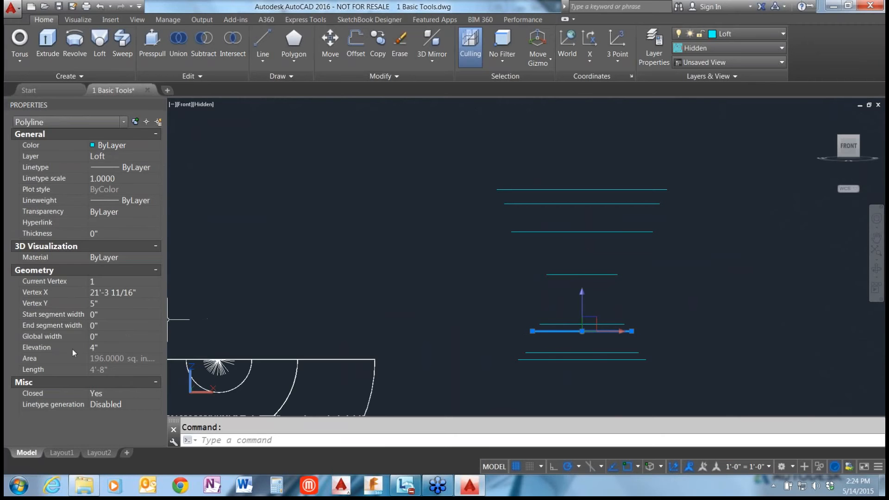
key("Escape")
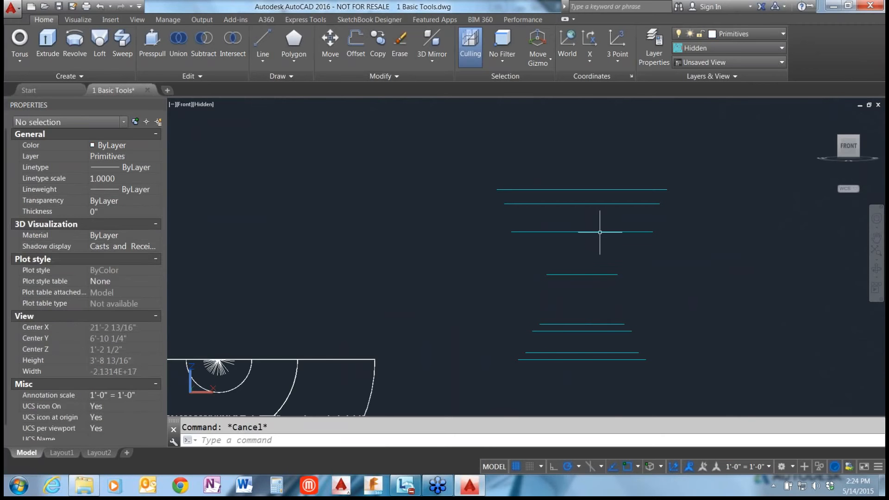
left_click(600, 232)
key("Escape")
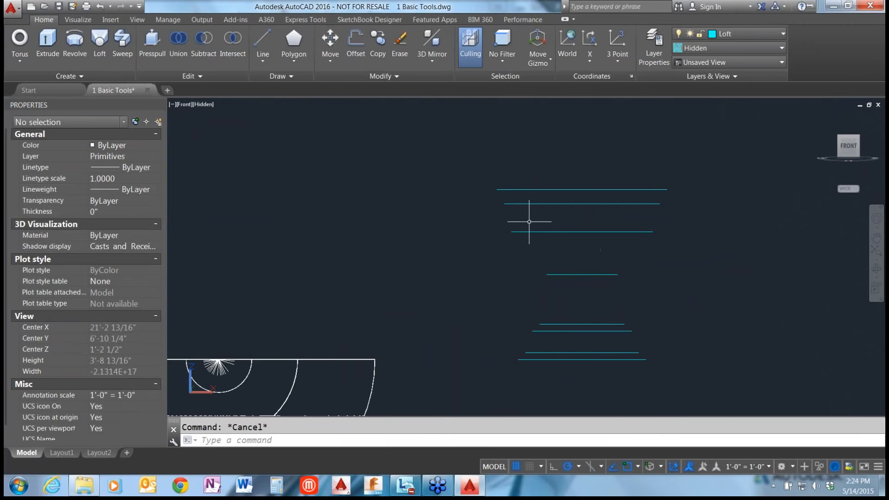
left_click(541, 190)
key("Escape")
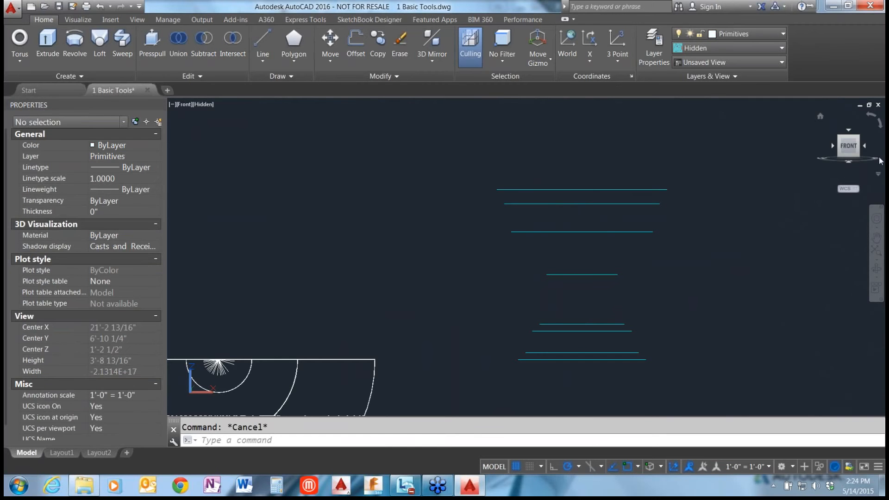
Return from the front view to the home view with Parallel projection.
left_click(819, 116)
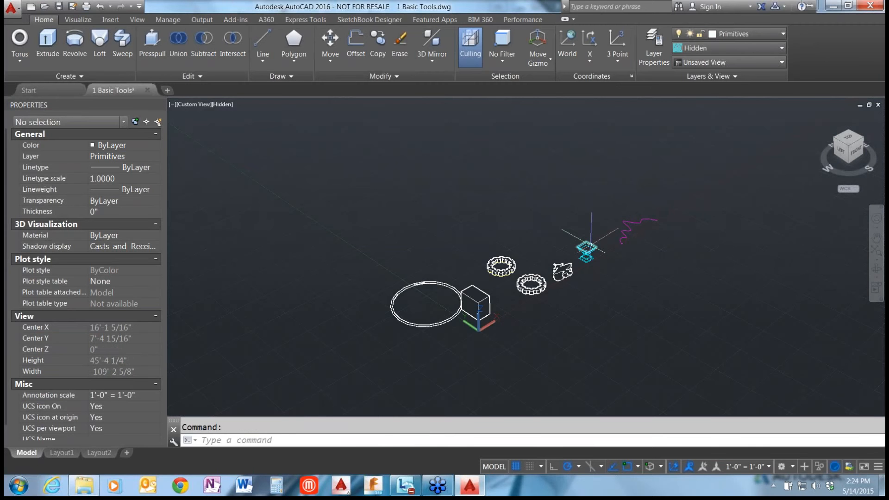
left_click(878, 175)
left_click(800, 198)
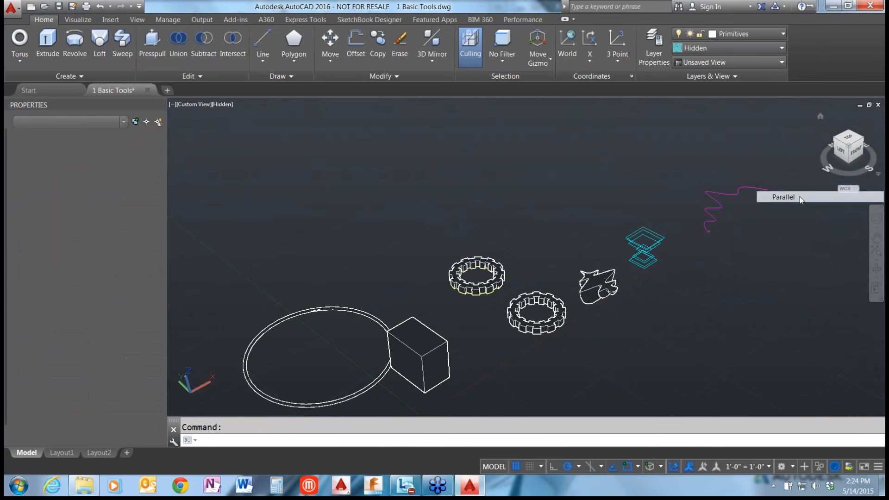
Loft the eight stacked cyan rectangles into a solid, picking them in order from lowest to highest and using cross sections only.
scroll(660, 252, "up", 7)
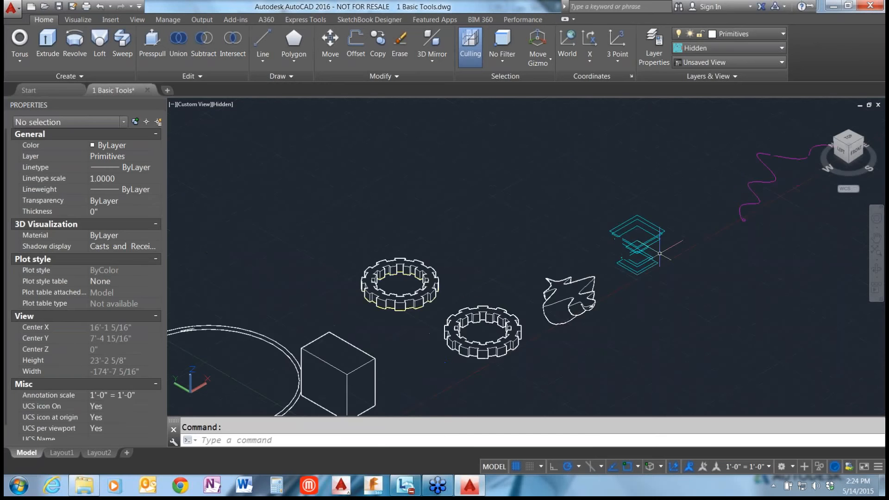
left_click(102, 47)
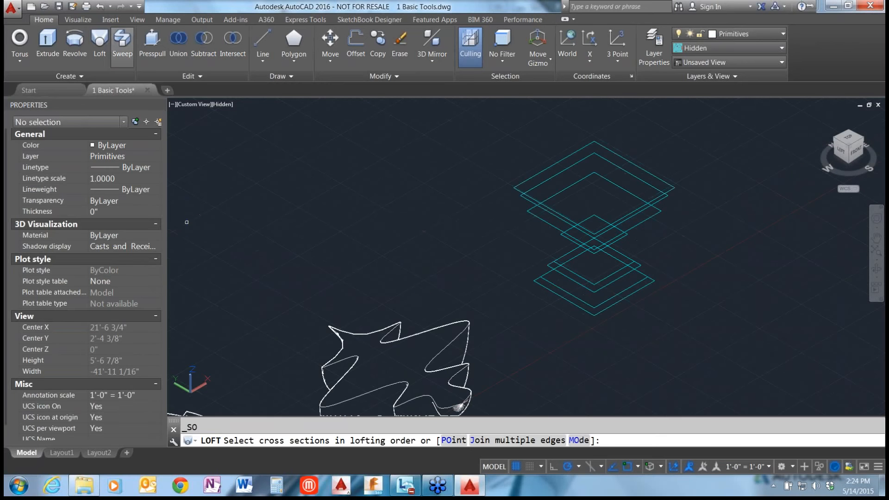
left_click(614, 305)
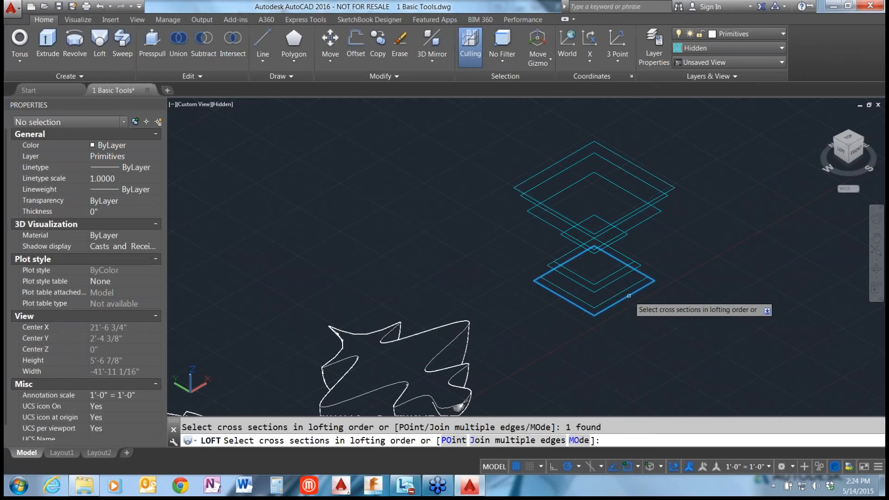
left_click(624, 288)
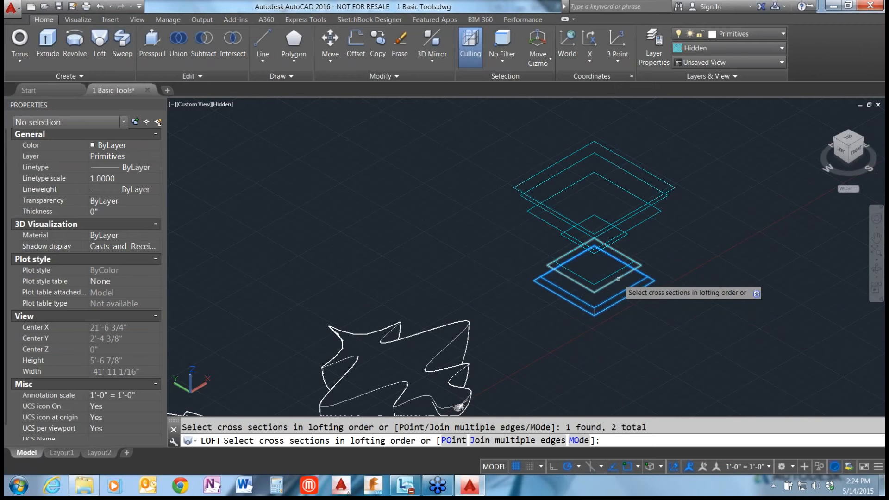
left_click(624, 271)
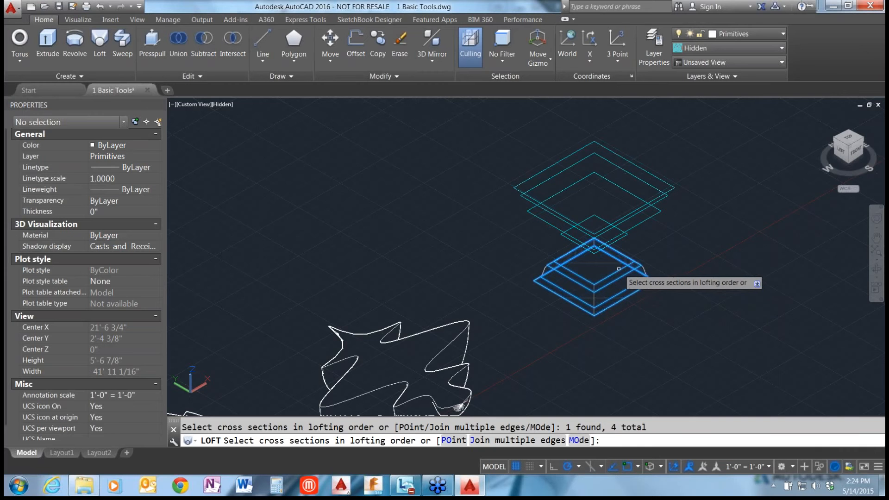
left_click(620, 238)
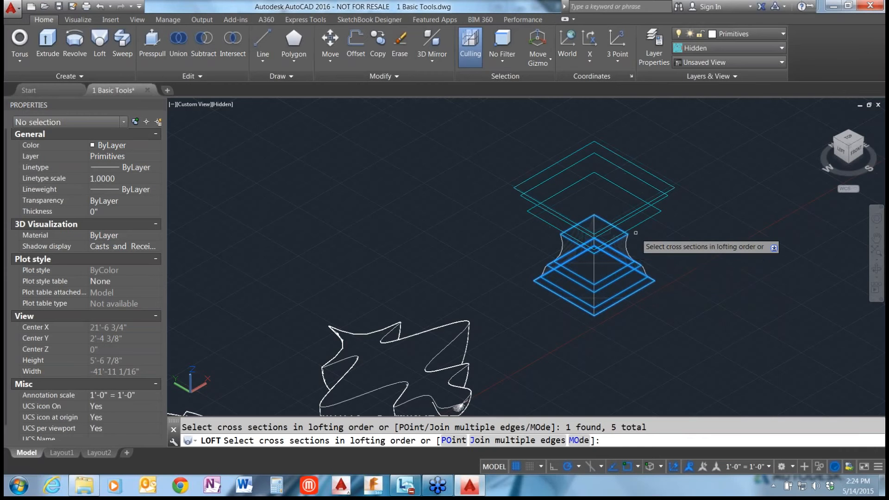
left_click(657, 207)
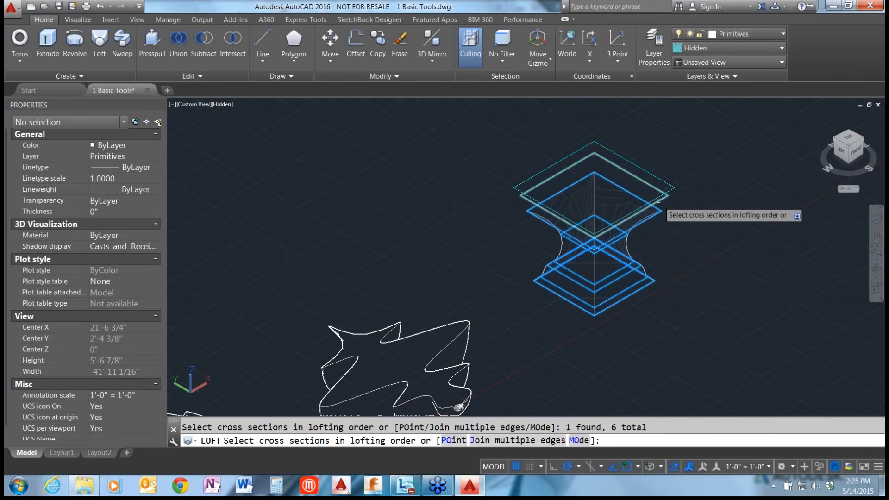
left_click(662, 204)
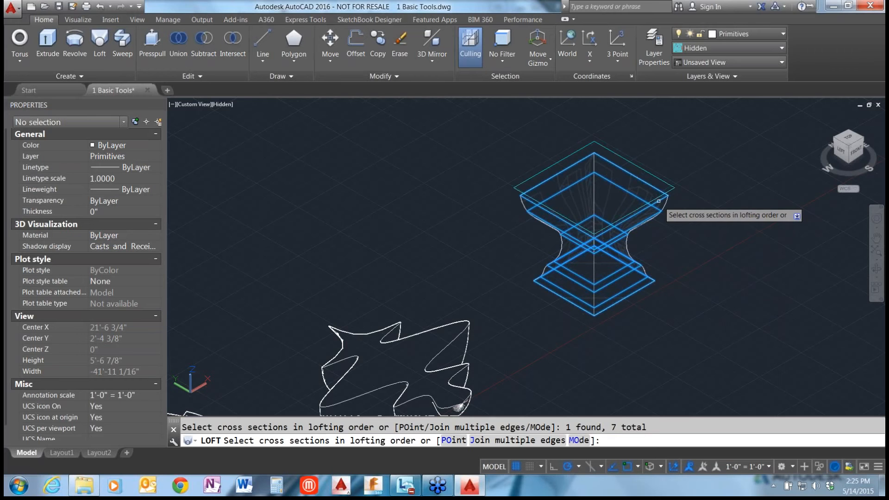
left_click(666, 197)
key("Return")
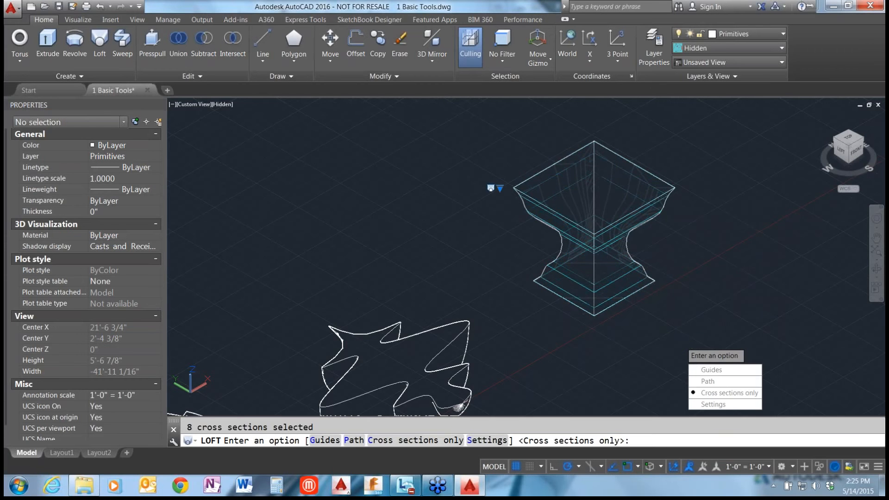
key("Return")
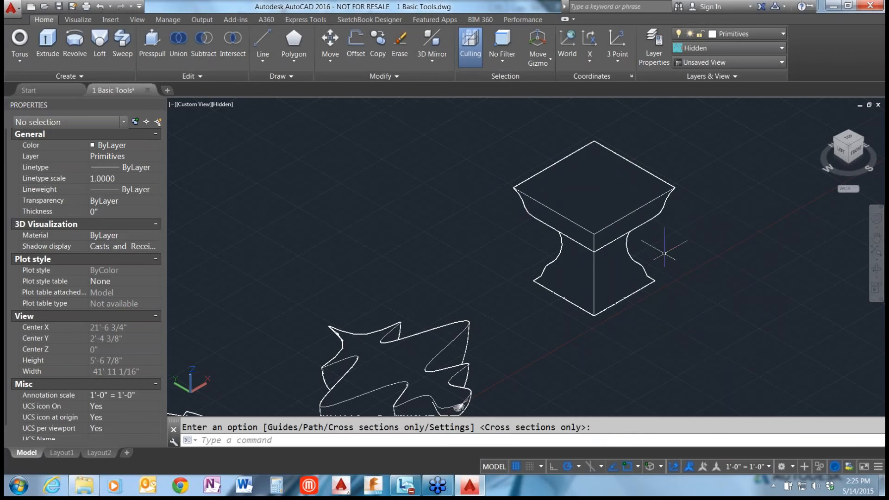
View the lofted solid in the Conceptual and Realistic visual styles, orbit it slightly, and restore the Hidden style.
scroll(669, 250, "up", 2)
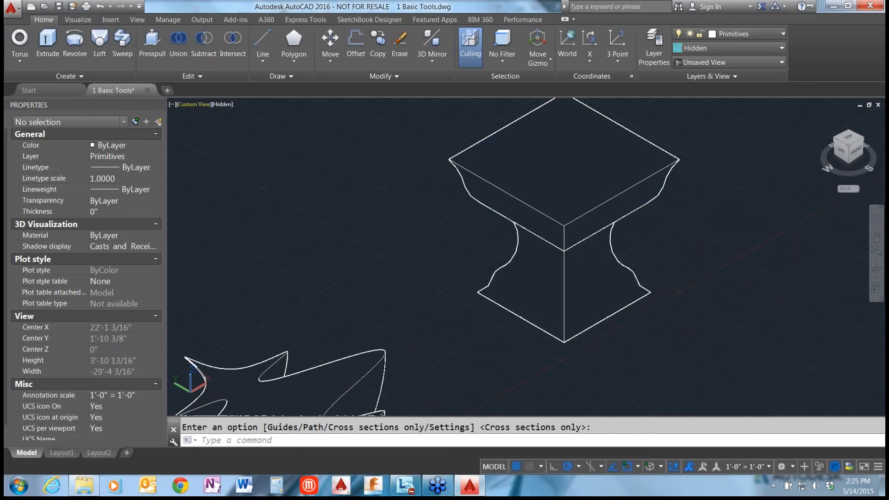
left_click(222, 105)
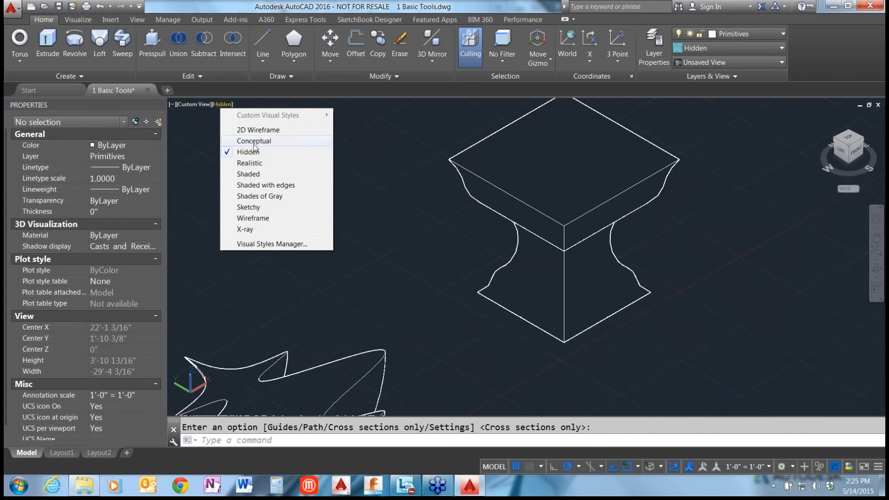
left_click(255, 141)
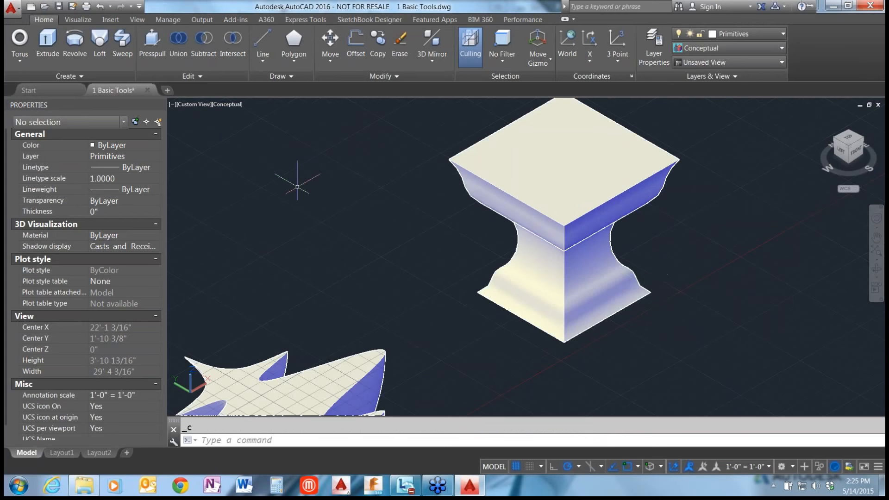
left_click(220, 106)
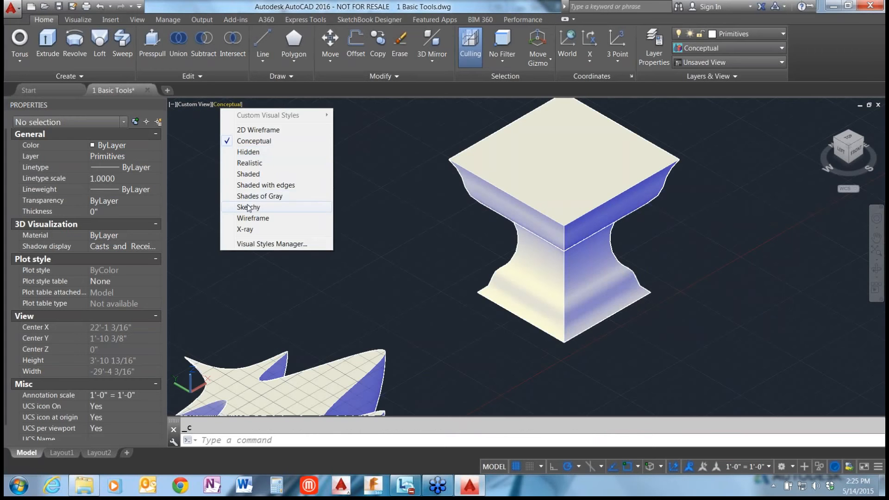
left_click(250, 163)
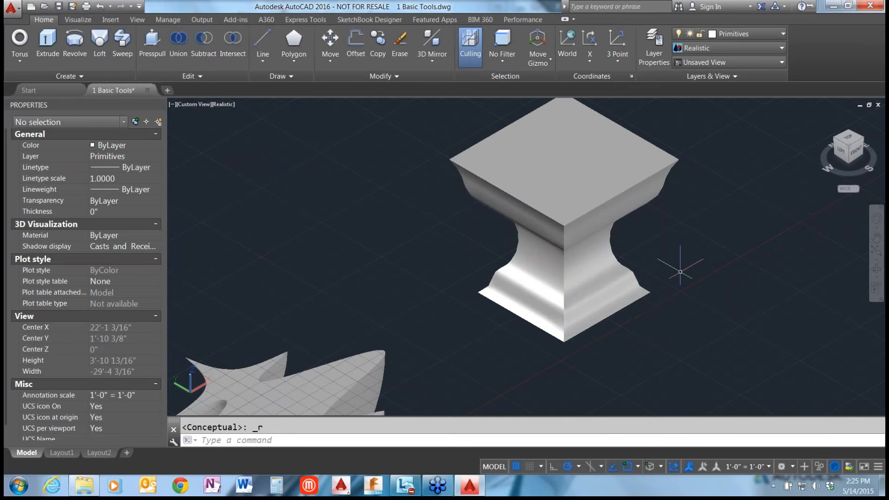
mouse_move(680, 280)
middle_mouse_down("shift")
mouse_move(670, 296)
mouse_move(636, 262)
mouse_move(682, 273)
middle_mouse_up("shift")
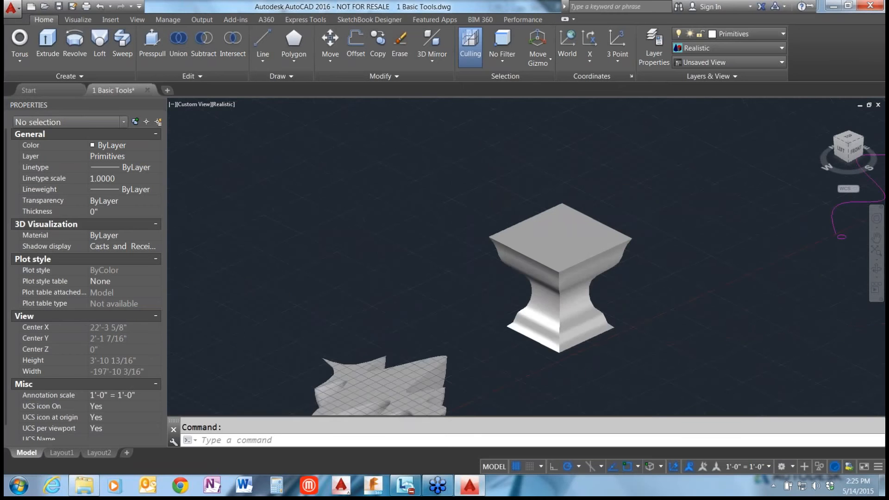
left_click(223, 104)
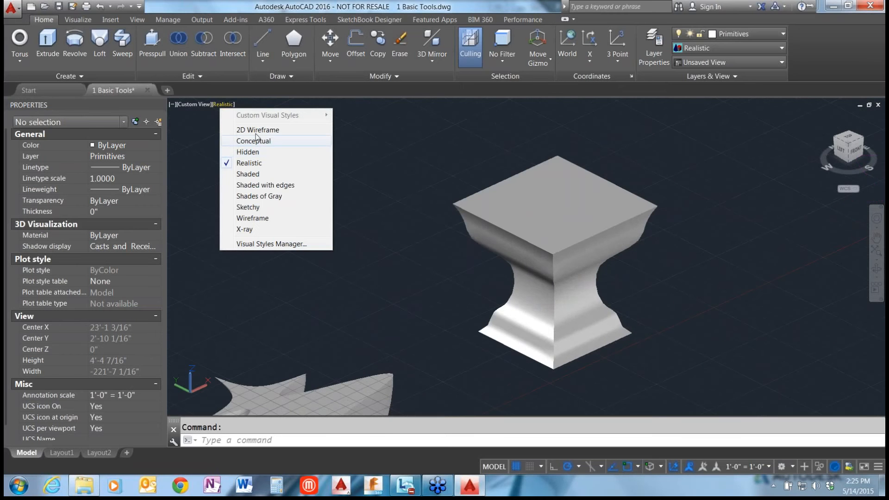
left_click(250, 152)
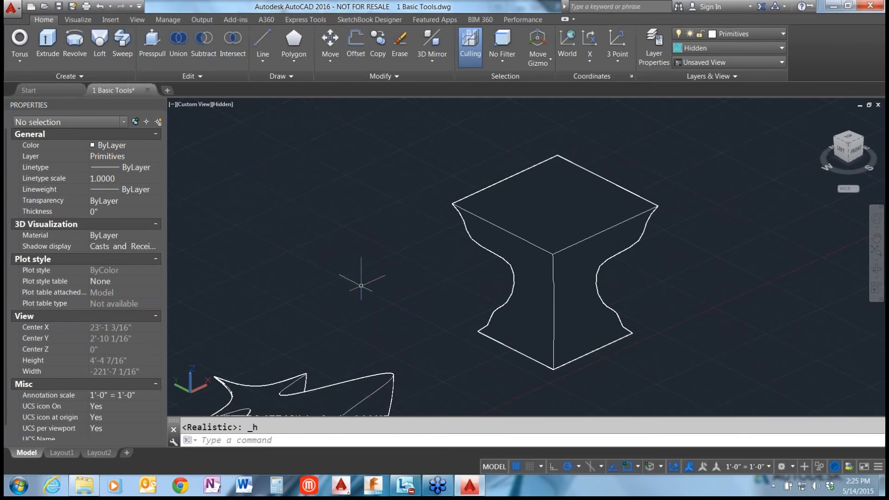
Sweep the small magenta circle along the magenta spline path to create a solid tube.
scroll(443, 333, "up", 4)
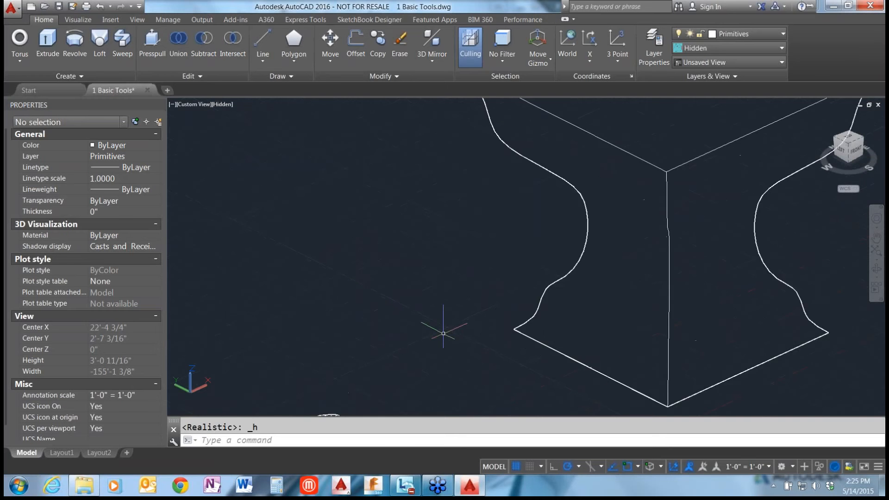
scroll(443, 333, "down", 13)
key("Escape")
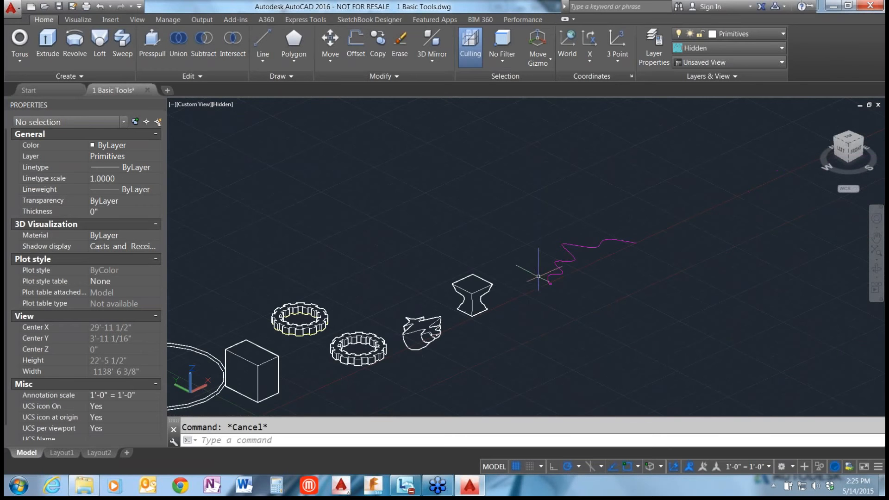
scroll(578, 265, "up", 2)
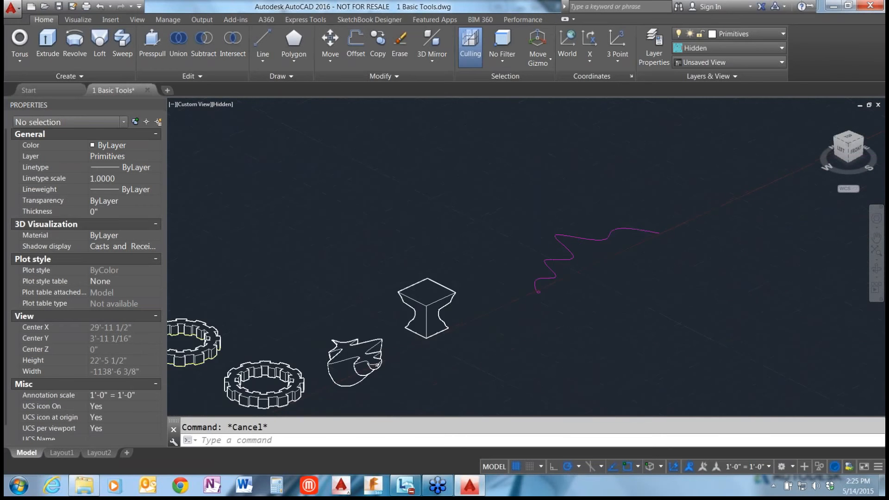
scroll(583, 280, "up", 4)
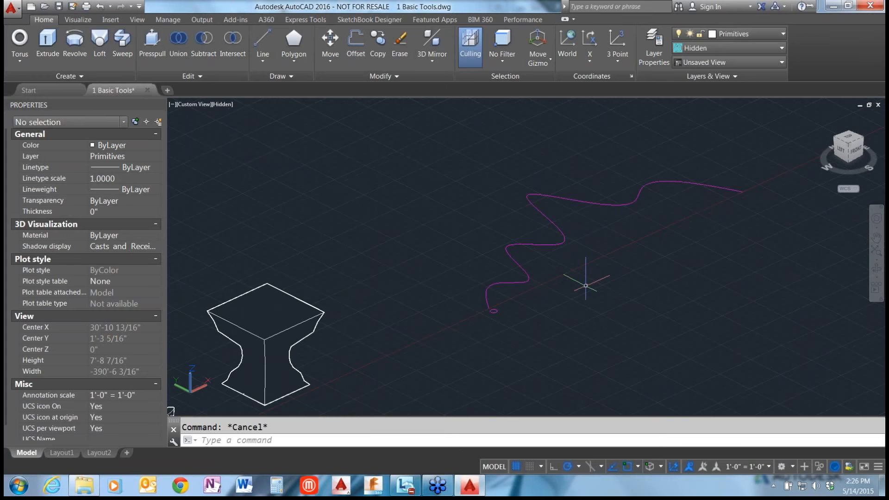
scroll(586, 214, "up", 2)
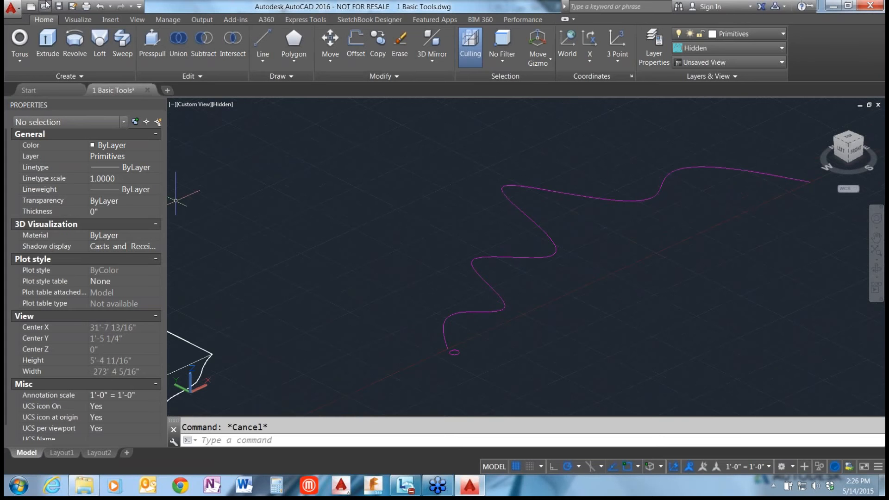
left_click(123, 42)
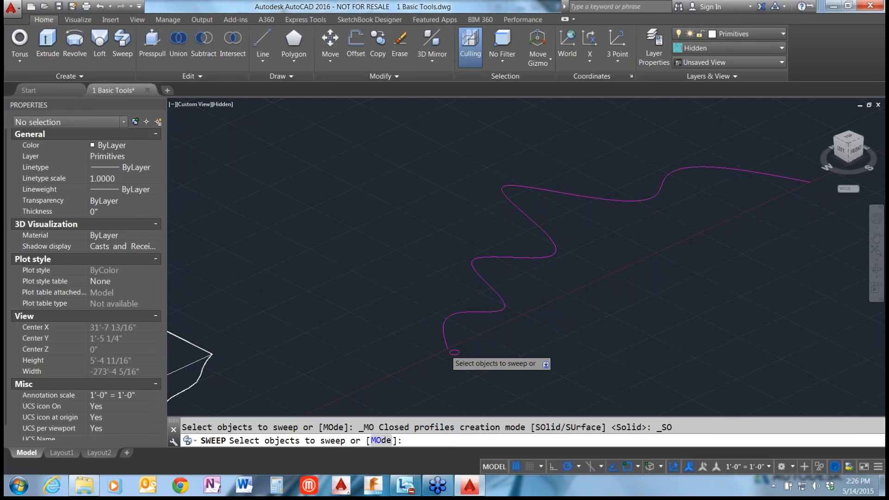
scroll(454, 356, "up", 4)
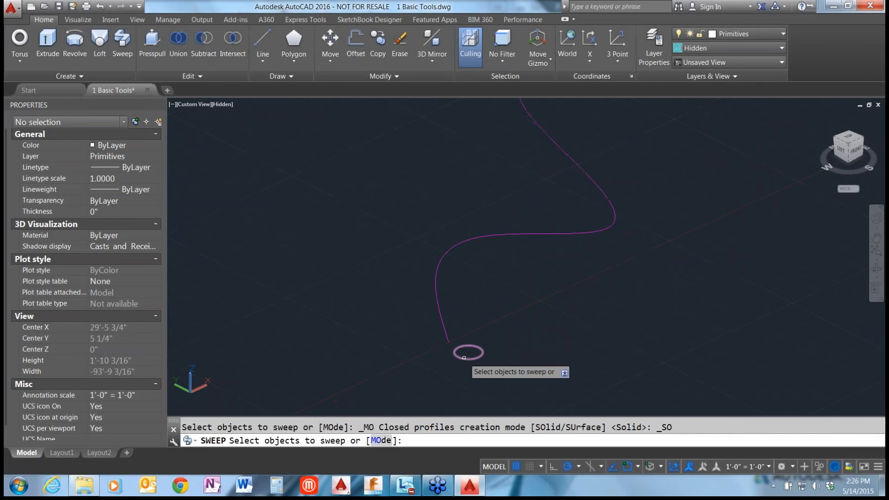
left_click(464, 357)
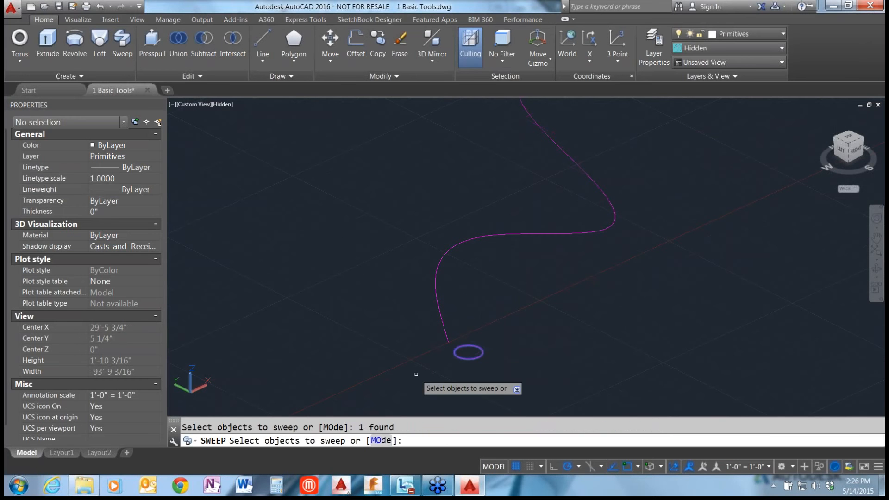
key("Return")
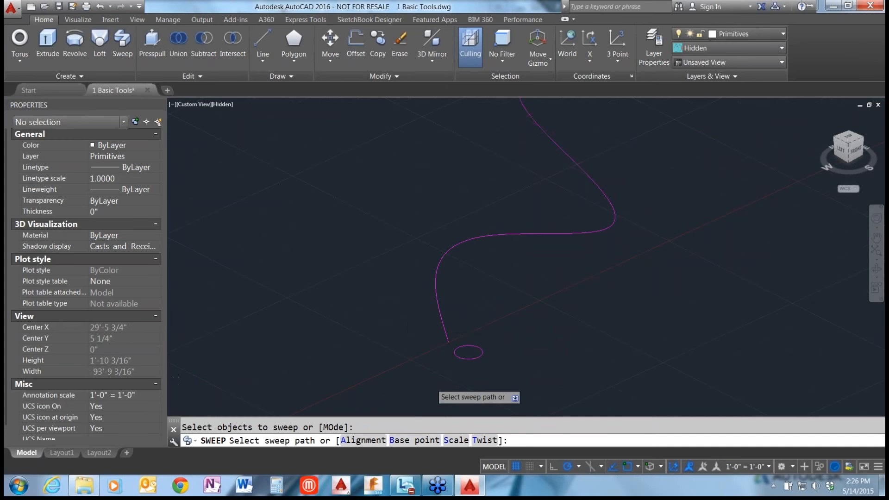
scroll(430, 383, "down", 5)
scroll(463, 329, "up", 2)
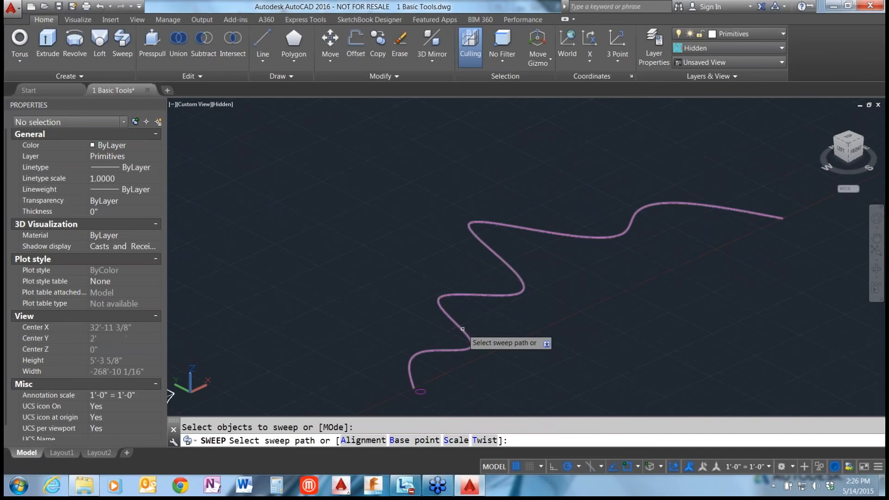
left_click(463, 328)
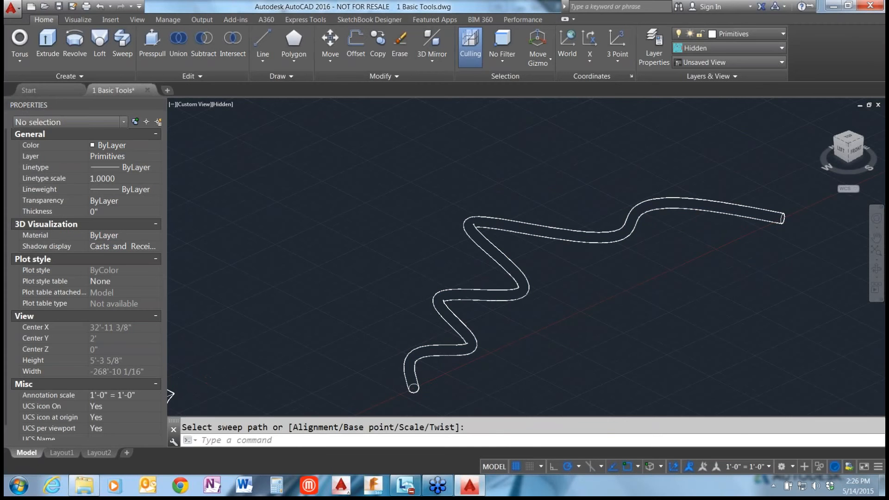
scroll(689, 273, "down", 3)
key("Escape")
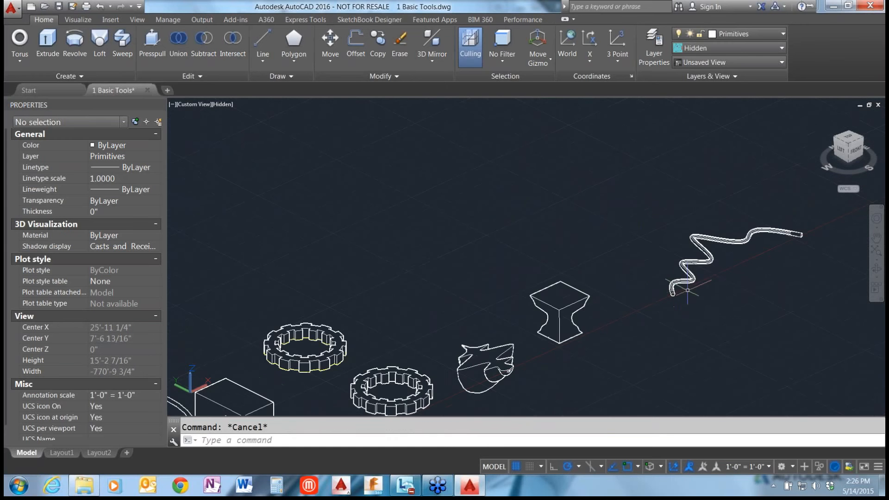
In the top view, move the torus by its center grip to about Y 7'-9 1/8" so it overlaps the box, and restore the southwest isometric view.
scroll(755, 244, "down", 2)
scroll(755, 244, "down", 2)
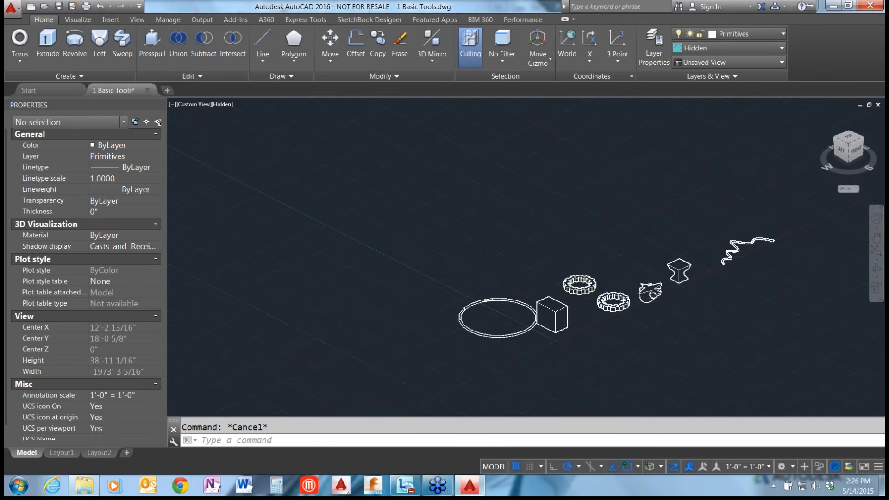
scroll(517, 323, "up", 3)
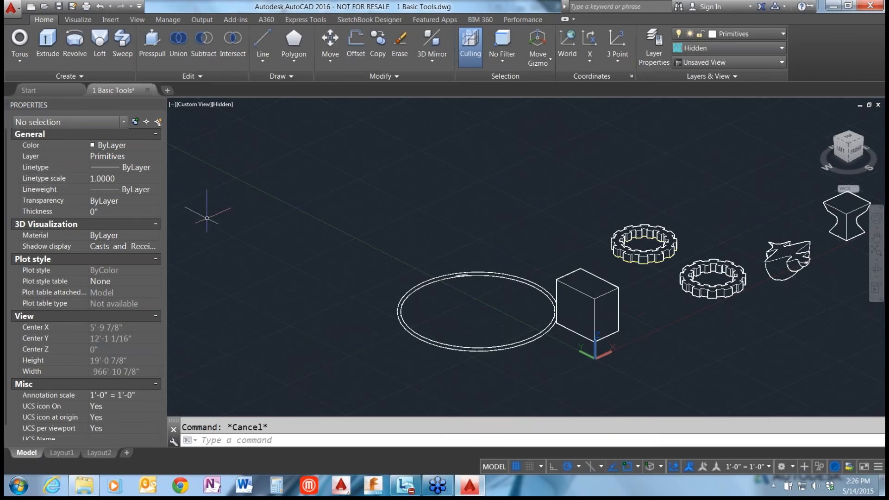
scroll(522, 324, "up", 4)
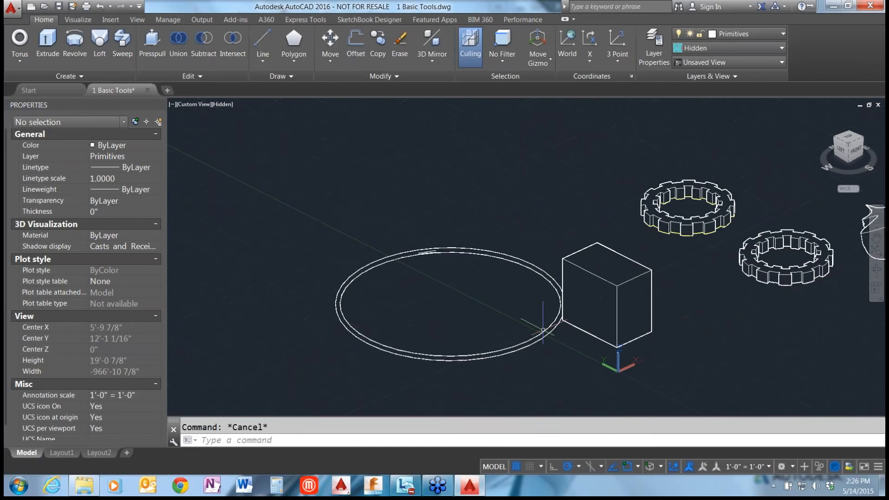
left_click(540, 339)
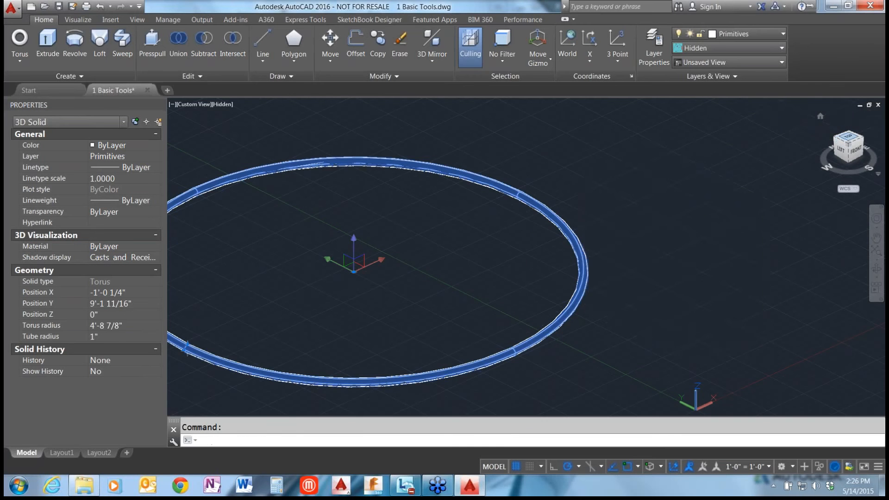
left_click(849, 137)
scroll(463, 236, "down", 4)
scroll(518, 334, "up", 3)
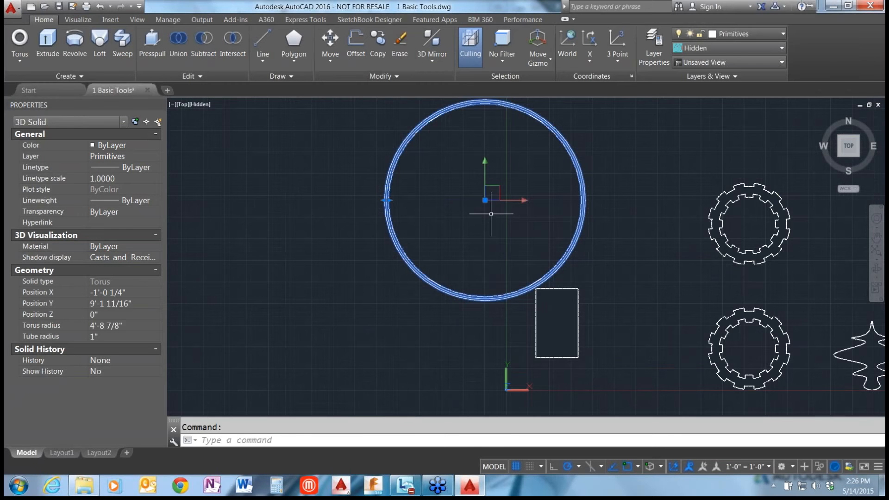
left_click(485, 200)
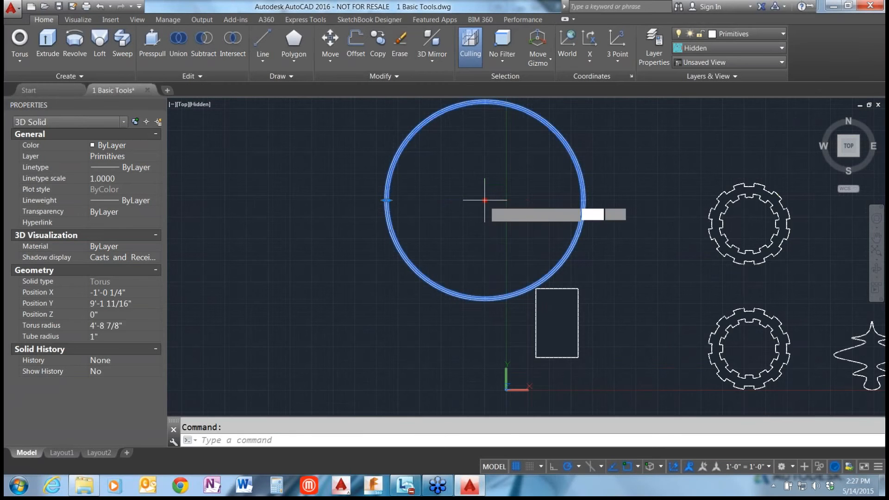
left_click(484, 229)
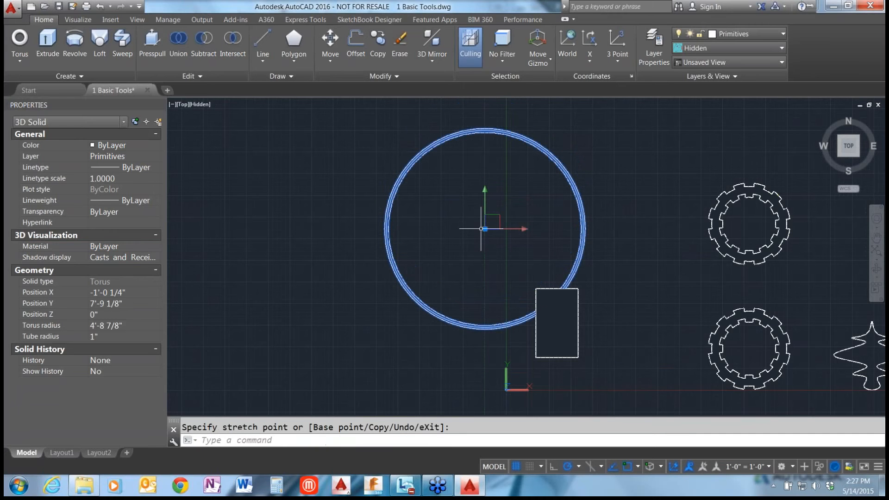
left_click(839, 155)
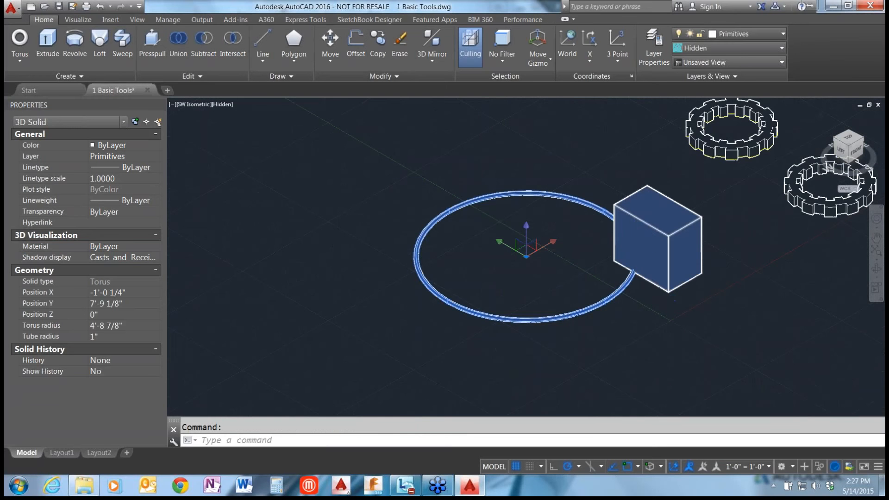
key("Escape")
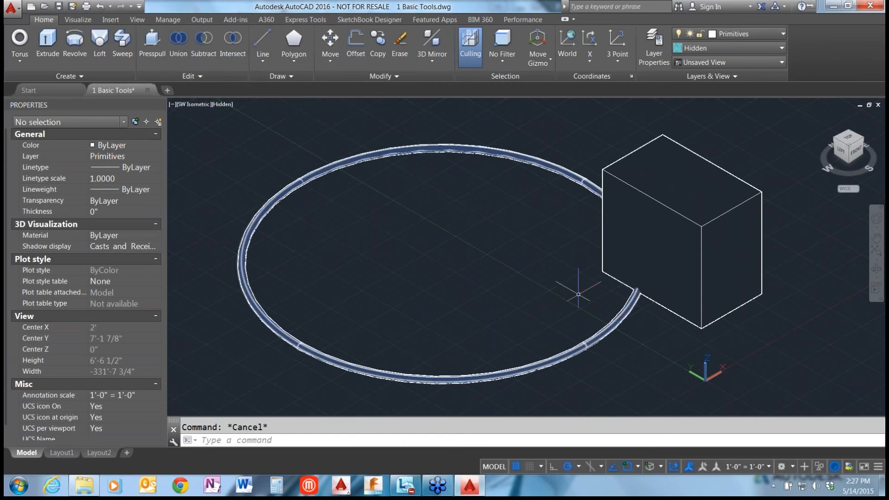
Unite the torus and the box with Union, select the combined solid to check it, and undo the union.
left_click(178, 43)
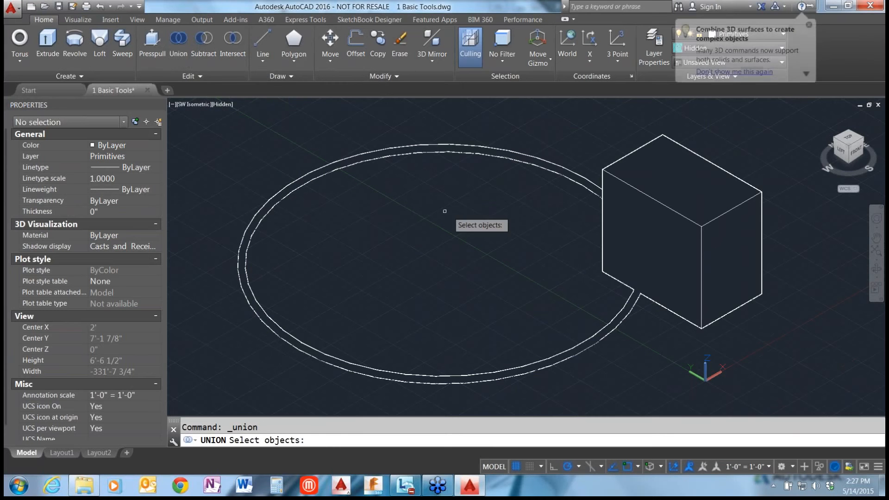
left_click(567, 176)
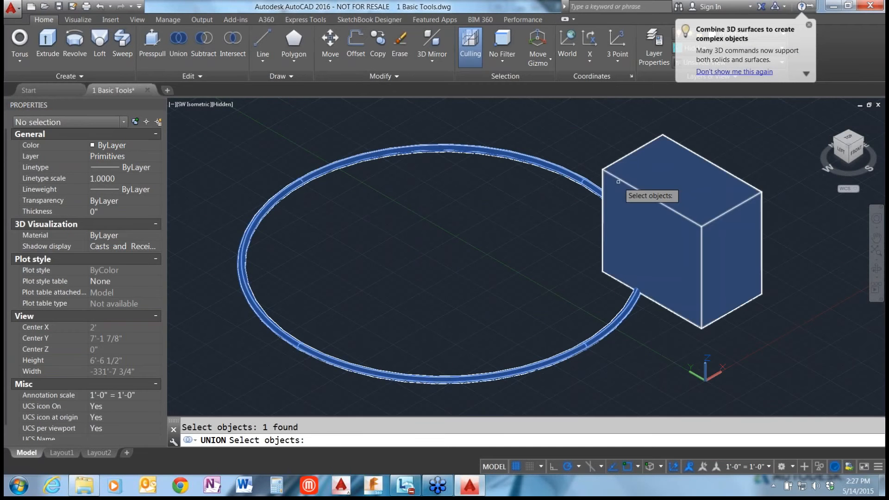
left_click(619, 182)
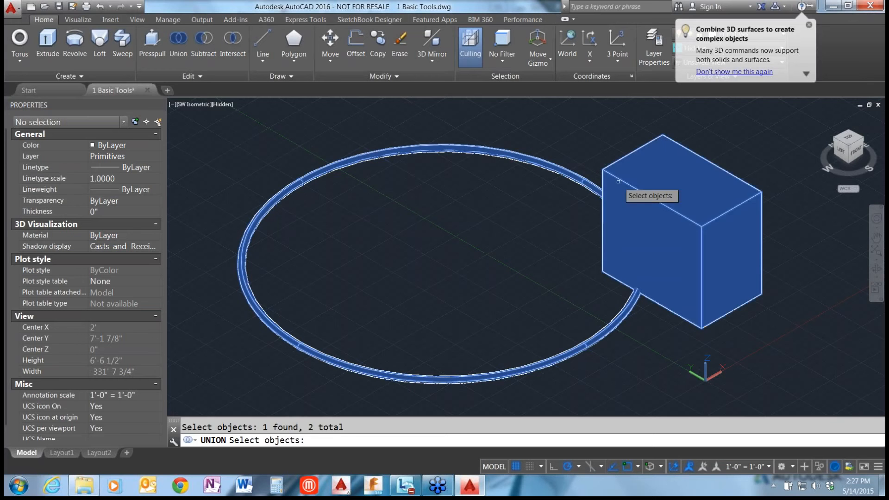
key("Return")
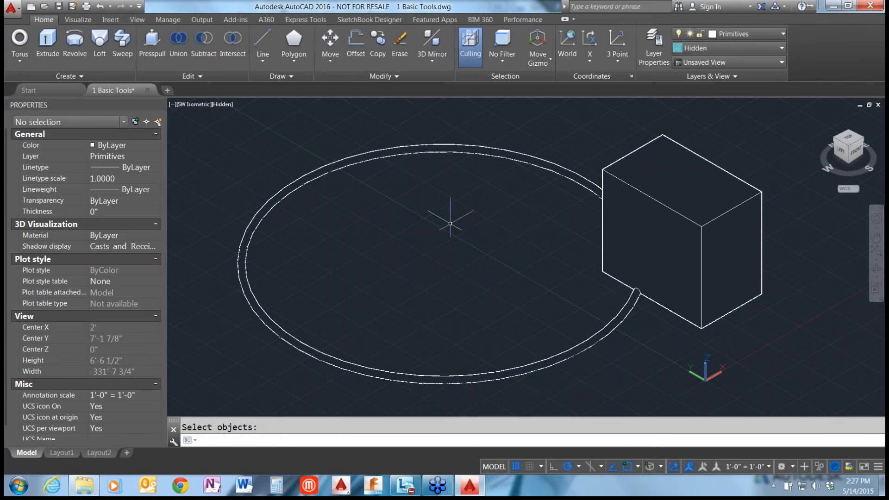
left_click(540, 358)
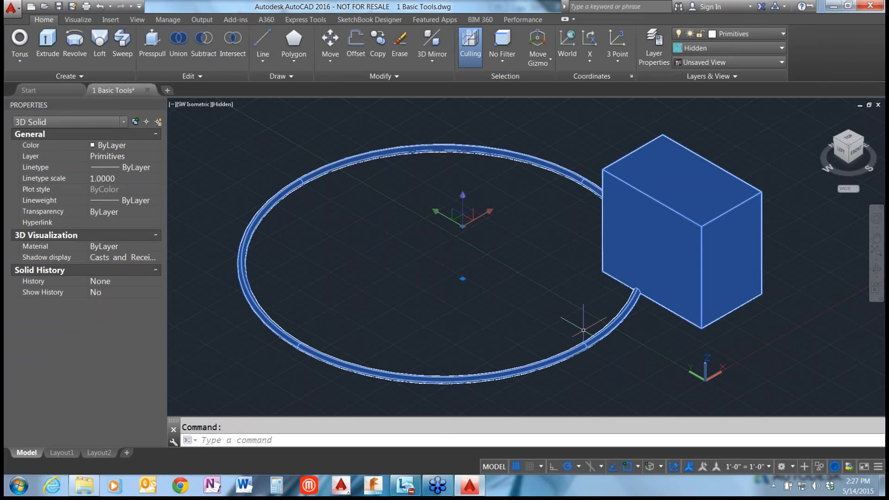
key("Escape")
key("ctrl+z")
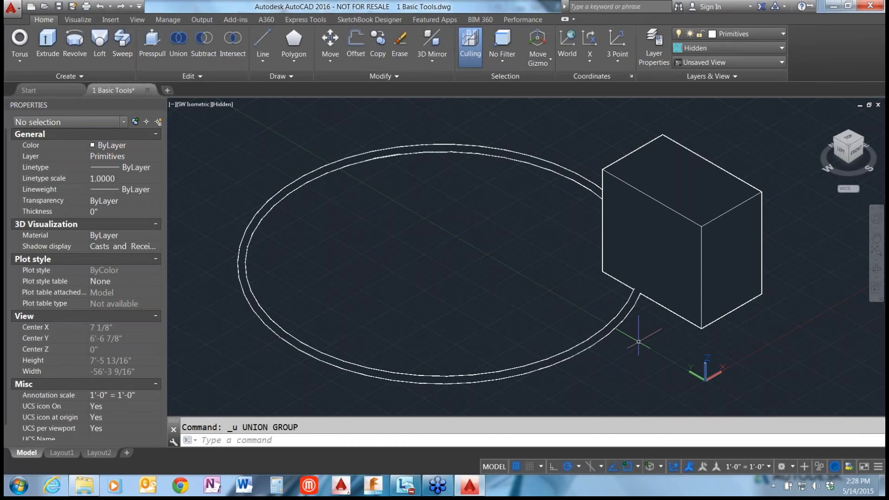
Intersect the torus with the box to keep only their shared volume, and orbit around the remaining piece.
left_click(229, 38)
left_click(529, 161)
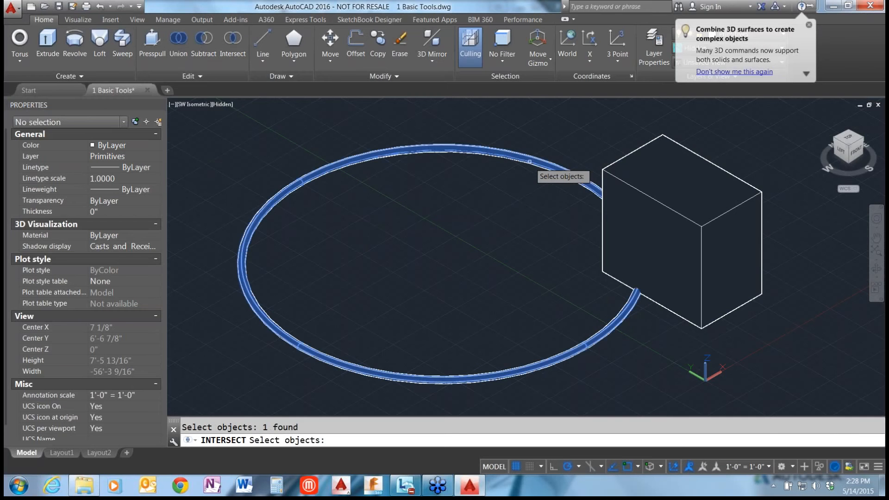
left_click(625, 180)
key("Return")
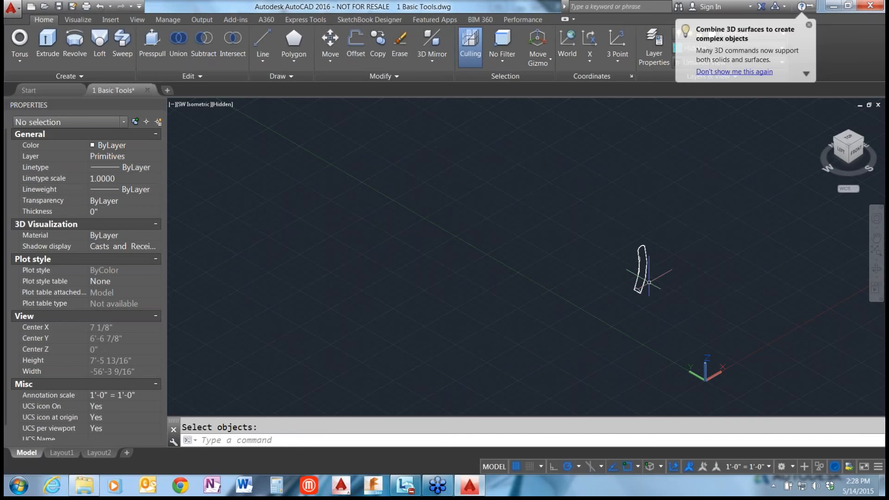
scroll(649, 282, "up", 6)
middle_click_drag(649, 283, 608, 304, "shift")
scroll(607, 305, "down", 5)
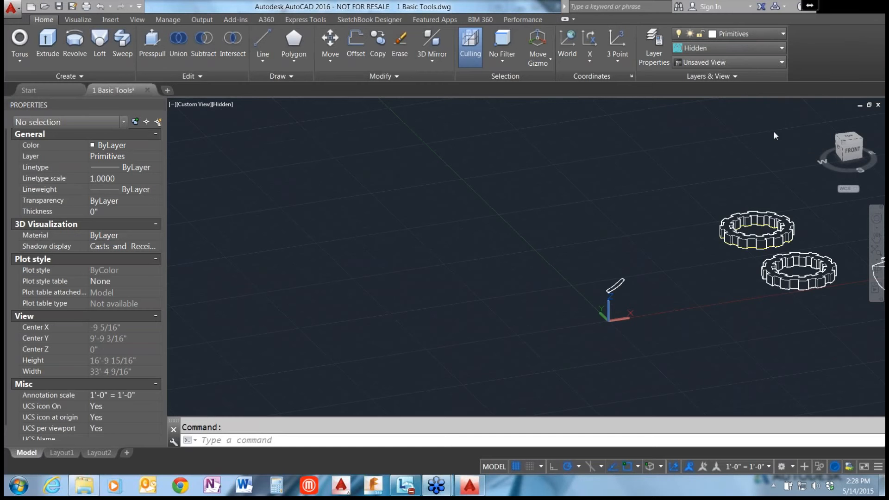
Switch to the 1 Basic Tools drawing and create a solid box about 6'-10" long beside the yellow and red gear outlines.
left_click(528, 258)
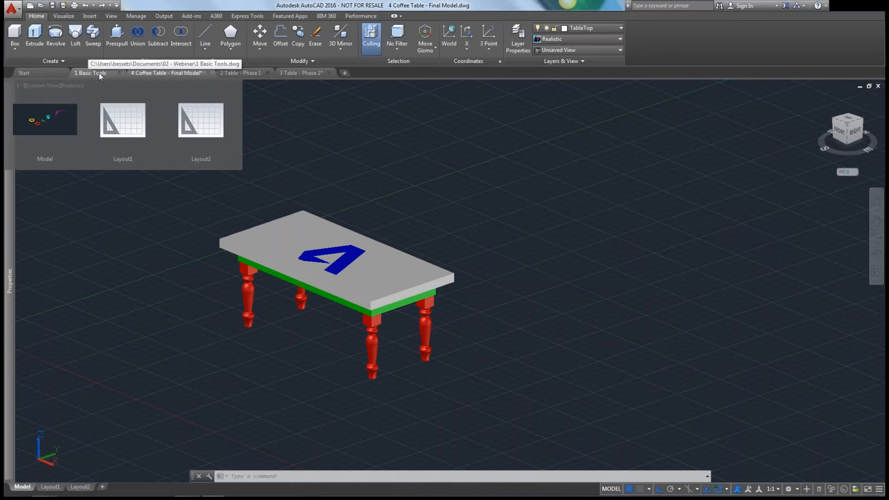
left_click(99, 74)
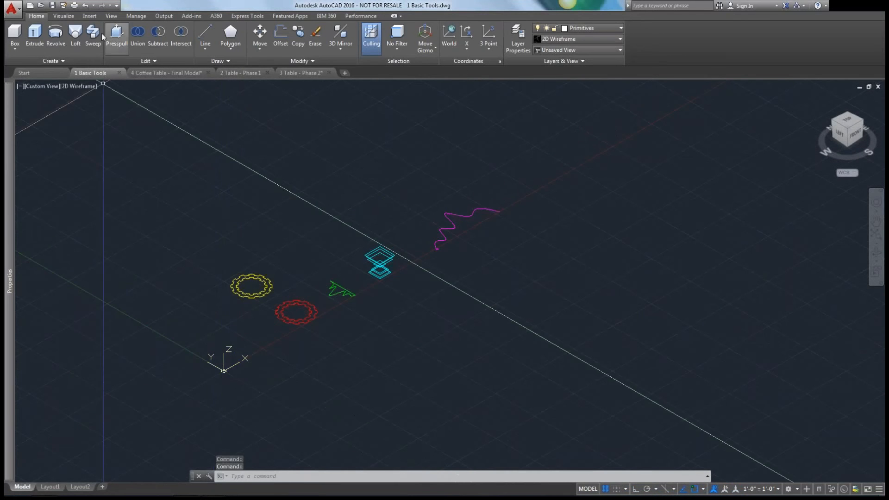
left_click(14, 36)
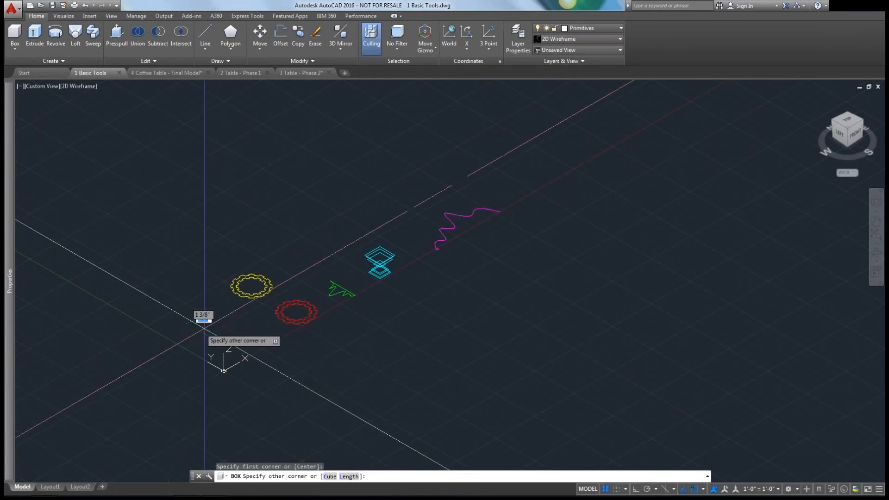
left_click(222, 304)
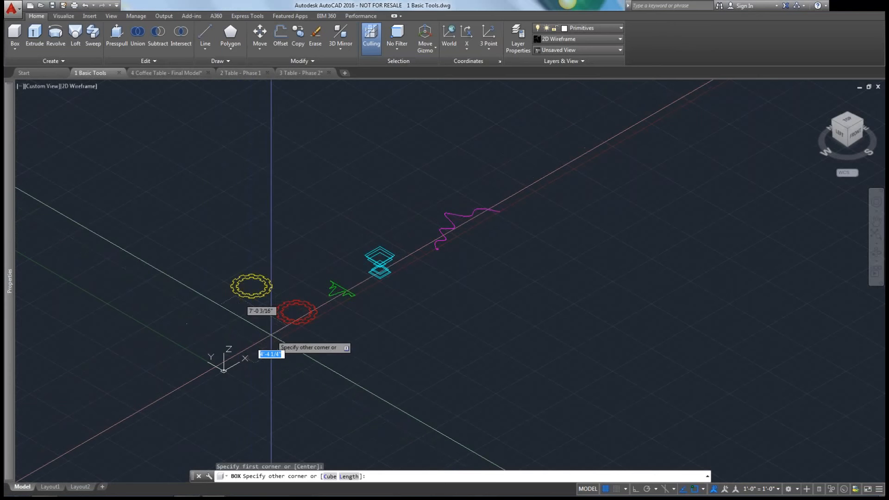
scroll(240, 340, "up", 5)
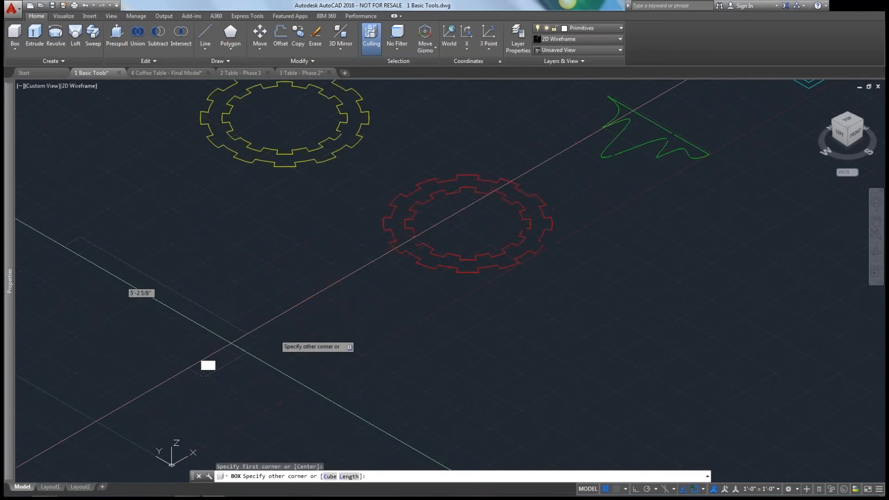
left_click(362, 332)
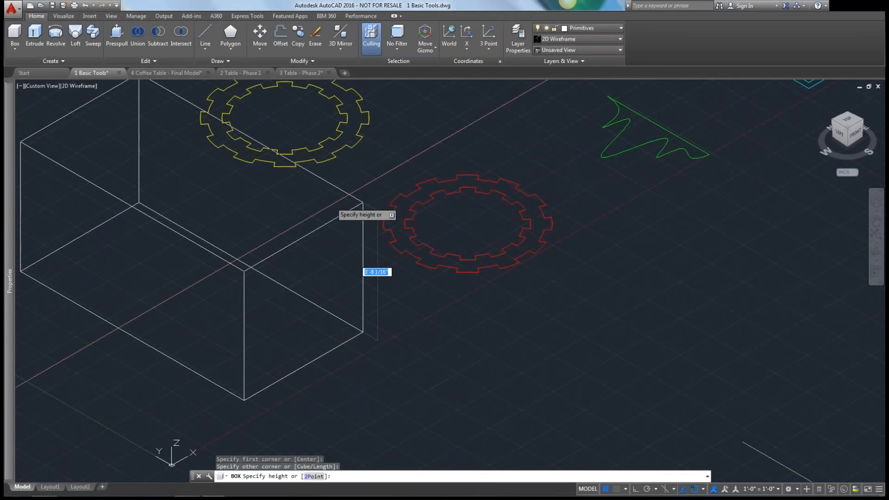
left_click(363, 266)
scroll(398, 325, "down", 4)
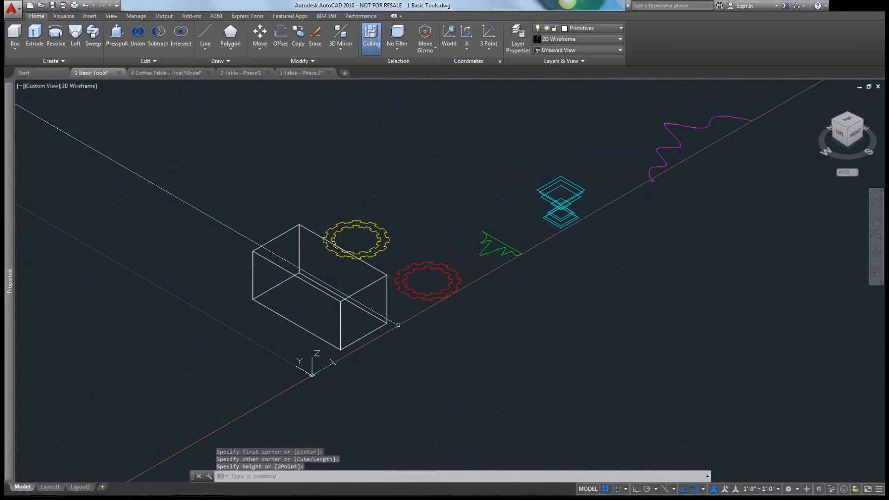
Draw a rectangle in the open area beyond the box, on the side away from the red gear outline.
scroll(398, 325, "down", 2)
type("rec")
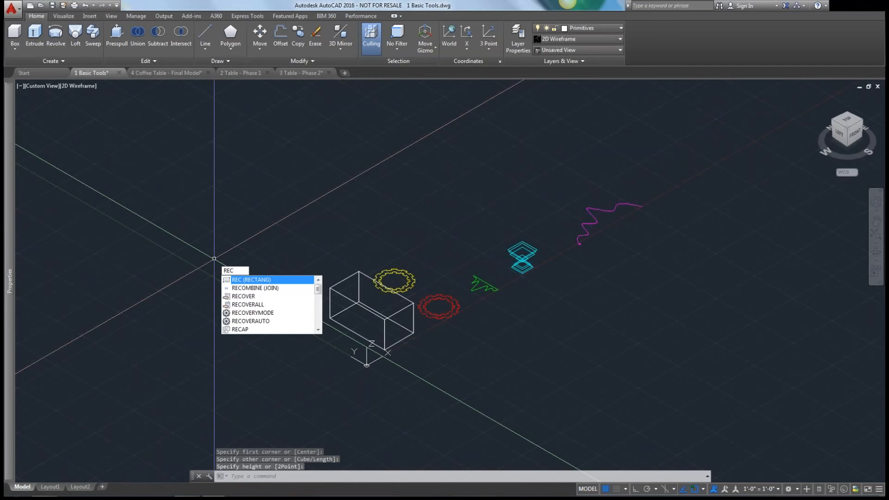
key("Return")
left_click(215, 244)
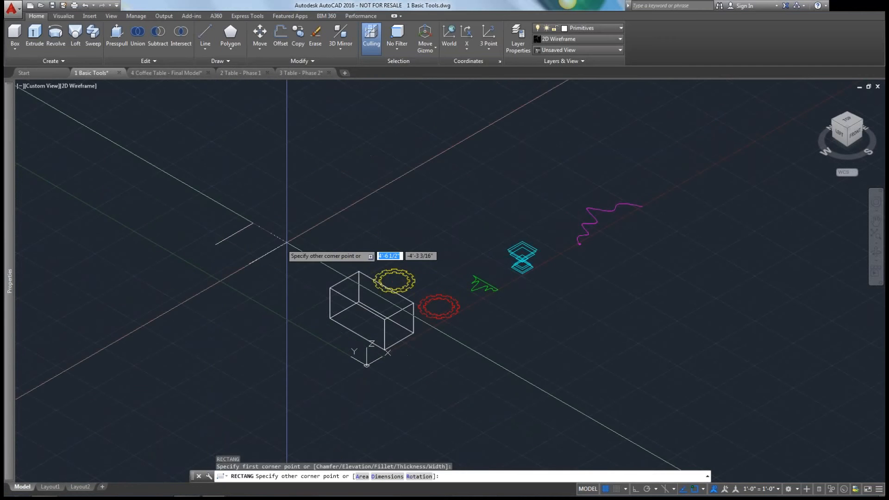
left_click(314, 238)
Extrude the new rectangle upward into a solid block.
left_click(35, 37)
left_click(245, 228)
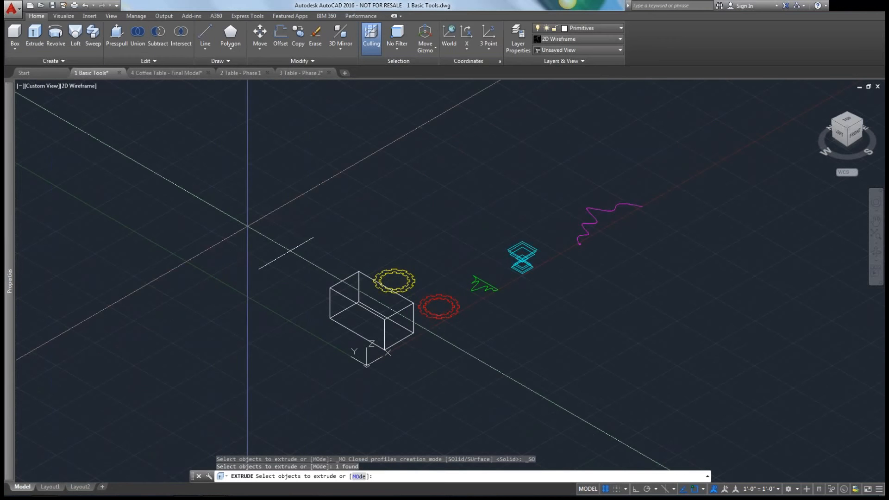
key("Return")
left_click(199, 179)
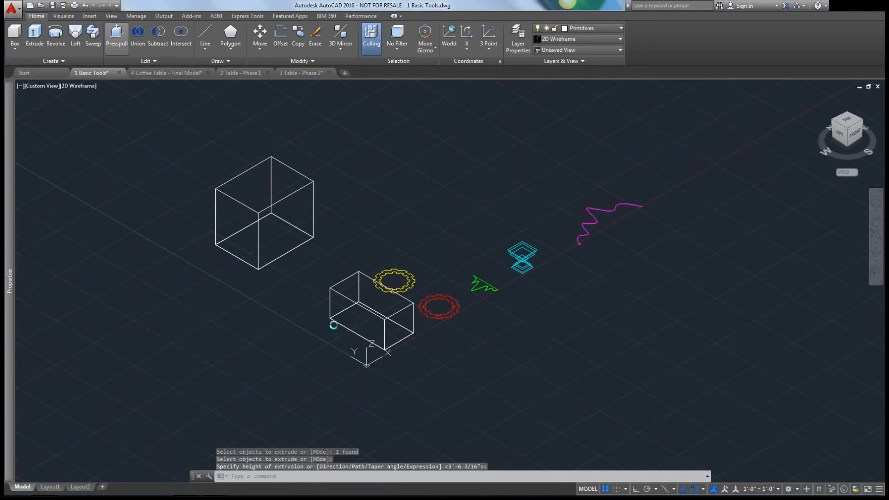
Presspull the box's long front face outward by about 4', and pull its adjacent end face near the red gear outward as well.
key("ctrl+shift+e")
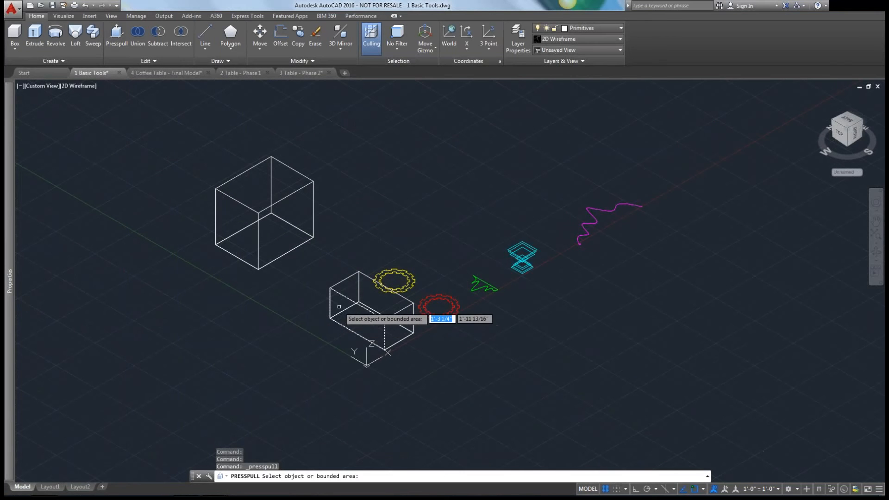
scroll(339, 307, "up", 6)
scroll(339, 306, "down", 4)
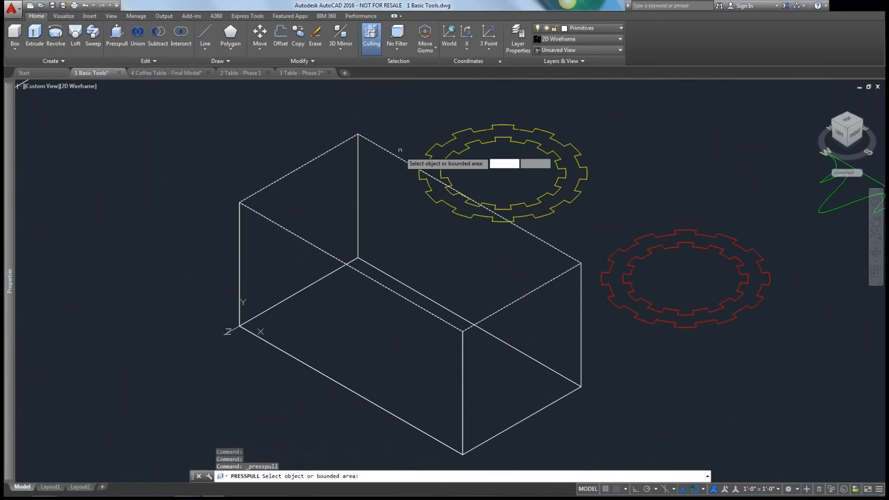
left_click(357, 261)
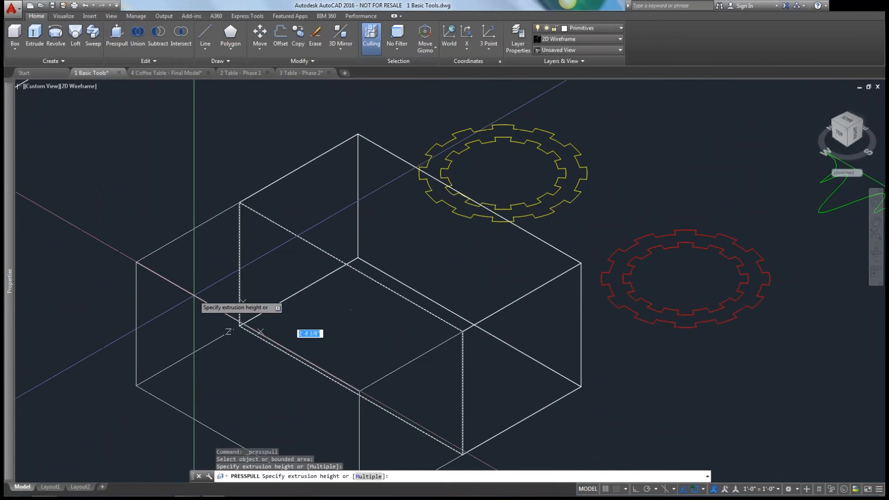
scroll(296, 324, "down", 4)
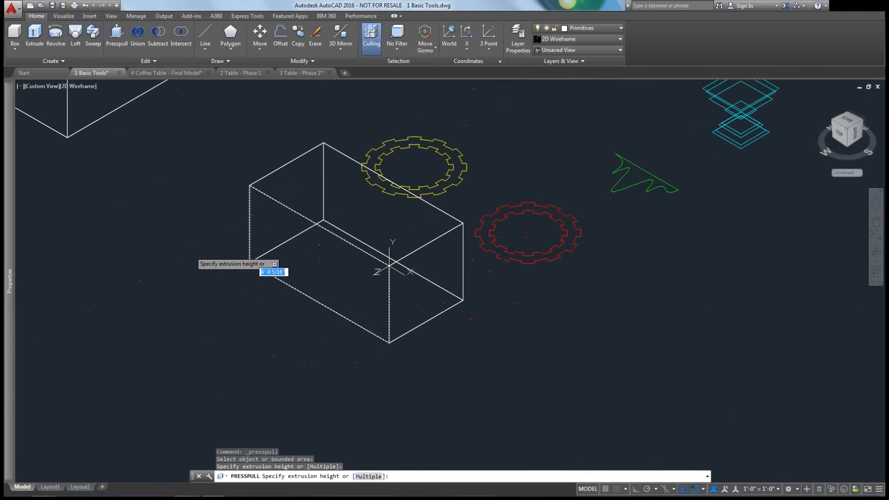
left_click(192, 244)
left_click(382, 311)
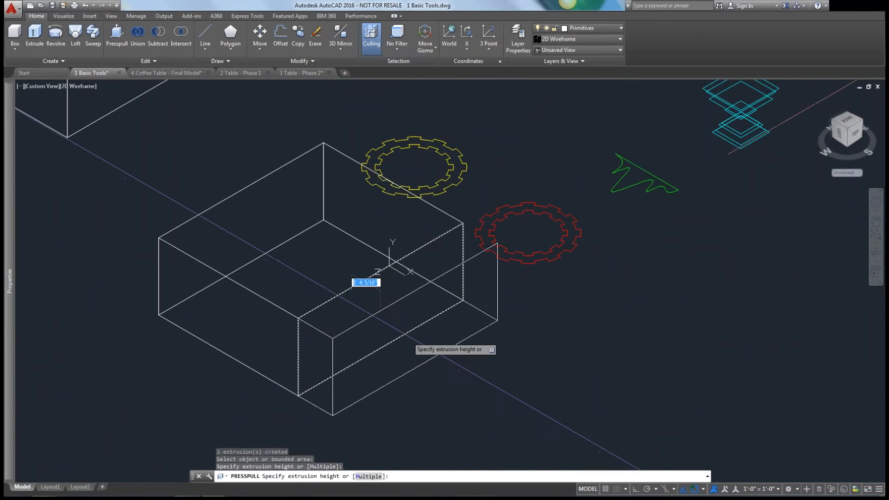
left_click(457, 356)
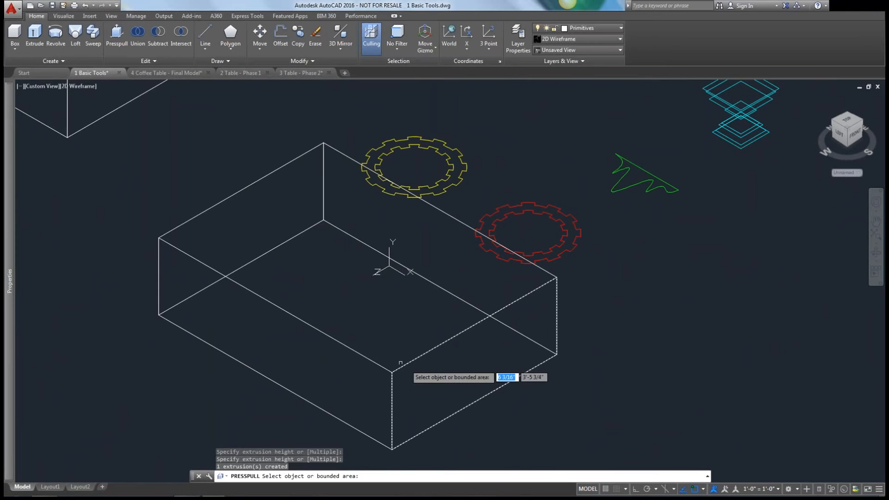
Look at the 4 Coffee Table - Final Model drawing and switch to the 2 Table - Phase 1 drawing.
key("Return")
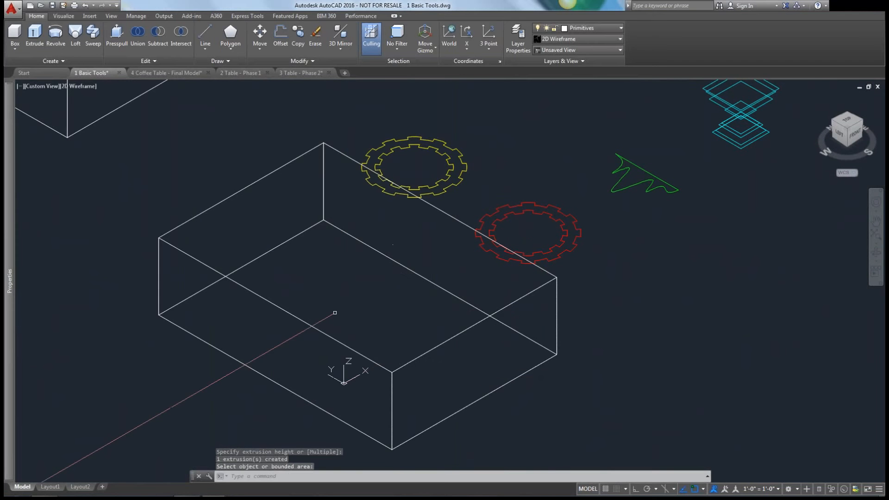
scroll(335, 312, "down", 4)
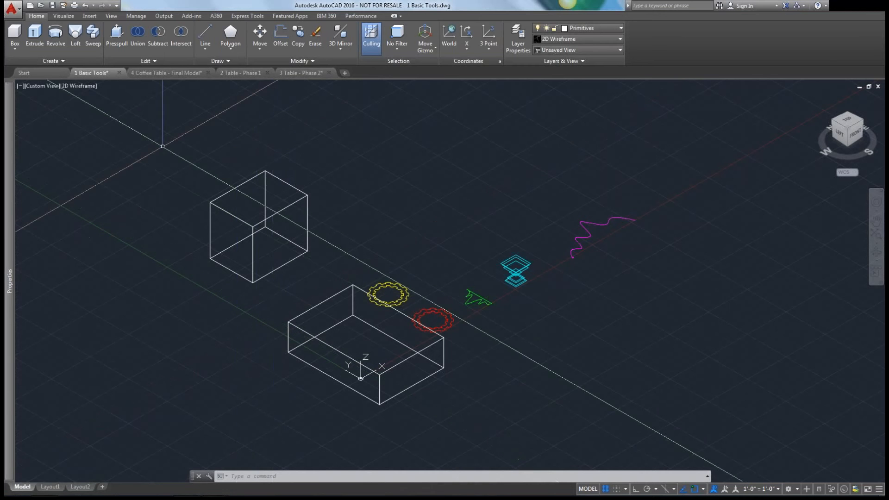
left_click(160, 74)
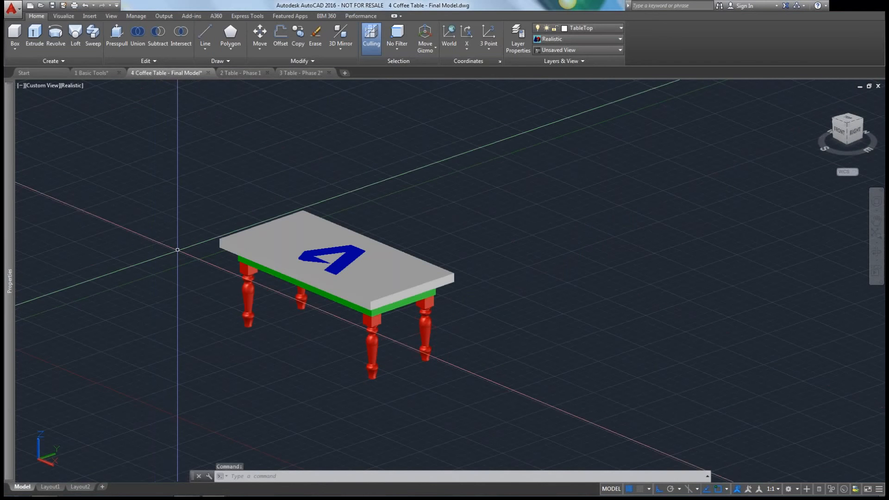
left_click(240, 73)
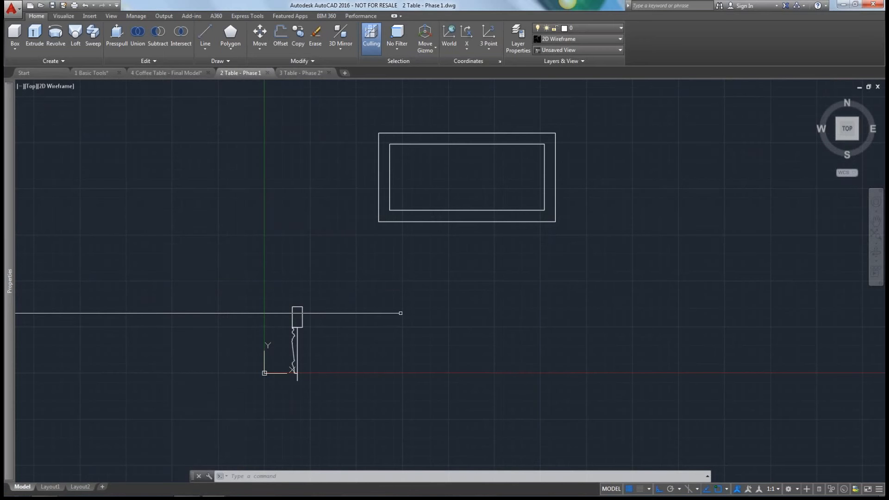
Examine the table leg's curved profile, the straight axis line beside it and the rectangle at its upper end.
mouse_move(417, 311)
middle_mouse_down()
mouse_move(328, 308)
mouse_move(377, 248)
mouse_move(421, 314)
middle_mouse_up()
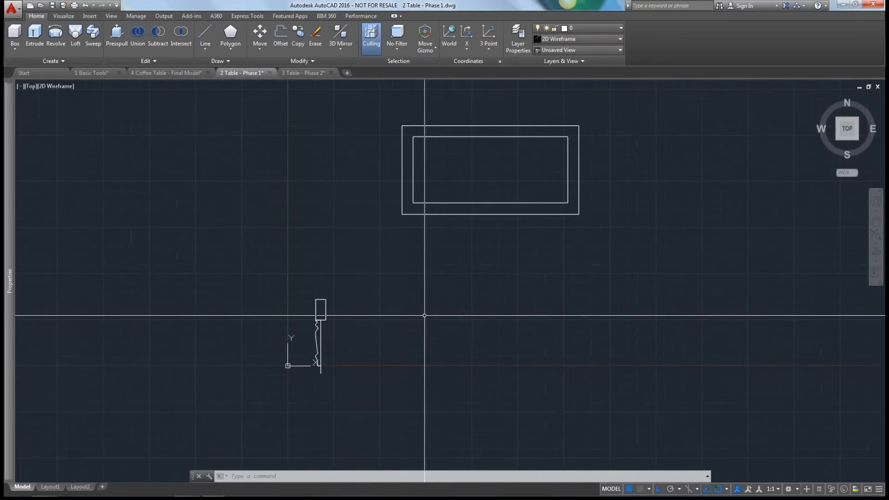
scroll(310, 338, "up", 4)
scroll(310, 339, "up", 2)
middle_click_drag(291, 281, 288, 264)
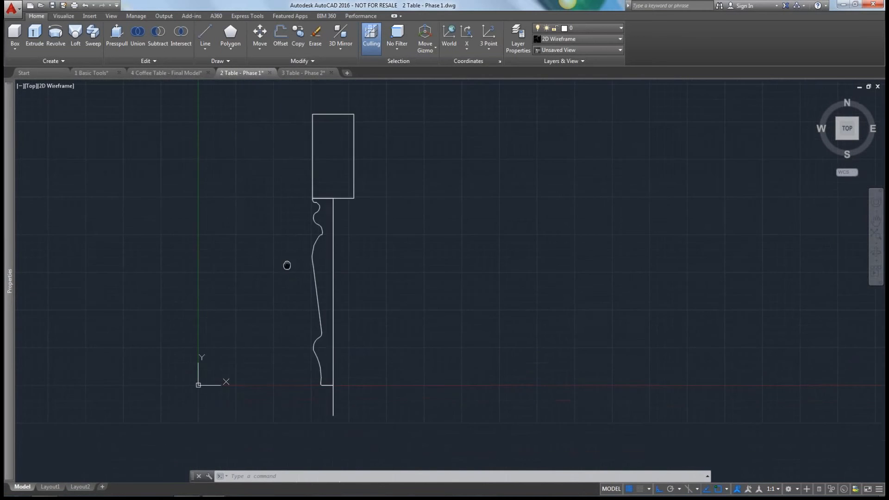
left_click(314, 273)
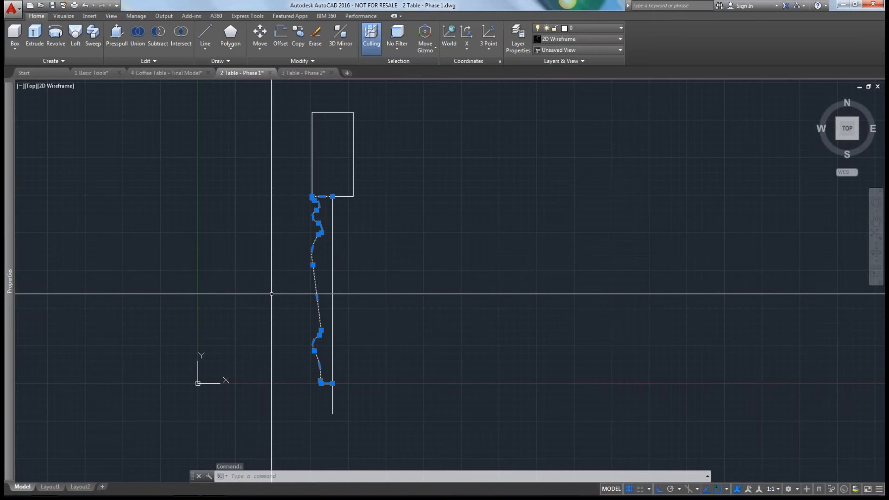
key("Escape")
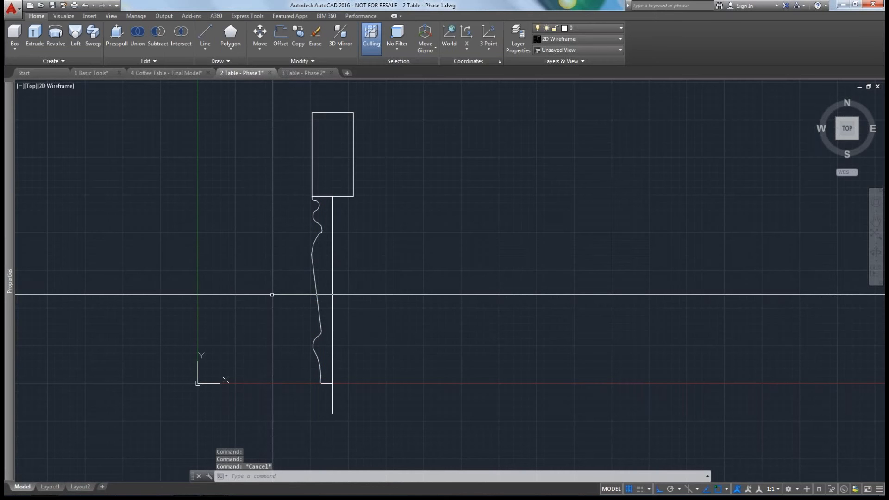
scroll(309, 199, "up", 4)
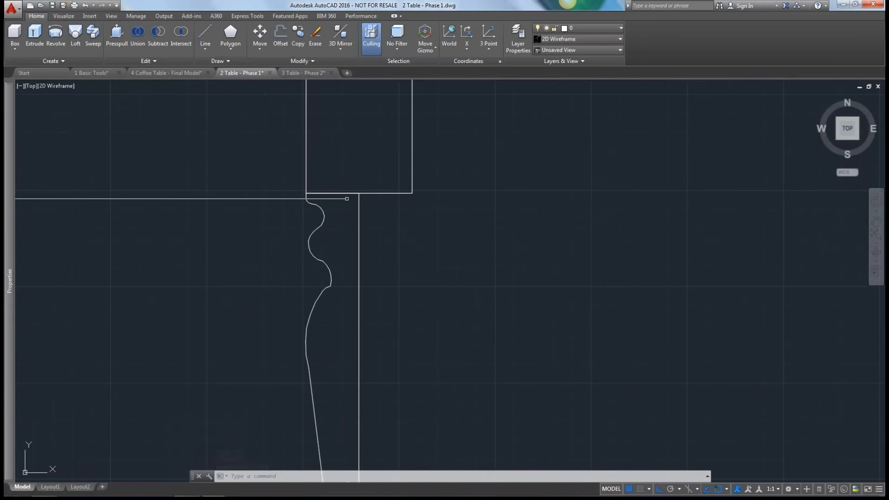
scroll(315, 264, "down", 2)
scroll(316, 266, "down", 2)
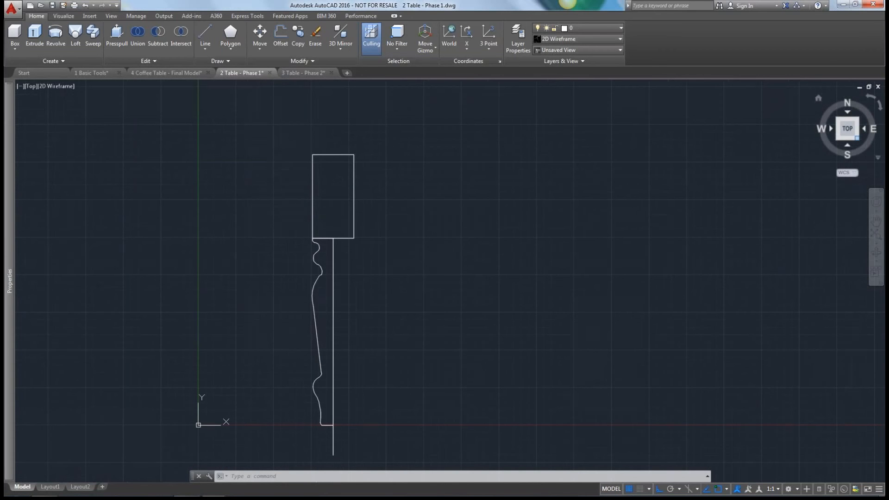
Revolve the curved table leg profile 360 degrees into a solid, using the straight line beside it as the axis object.
left_click_drag(860, 144, 856, 137)
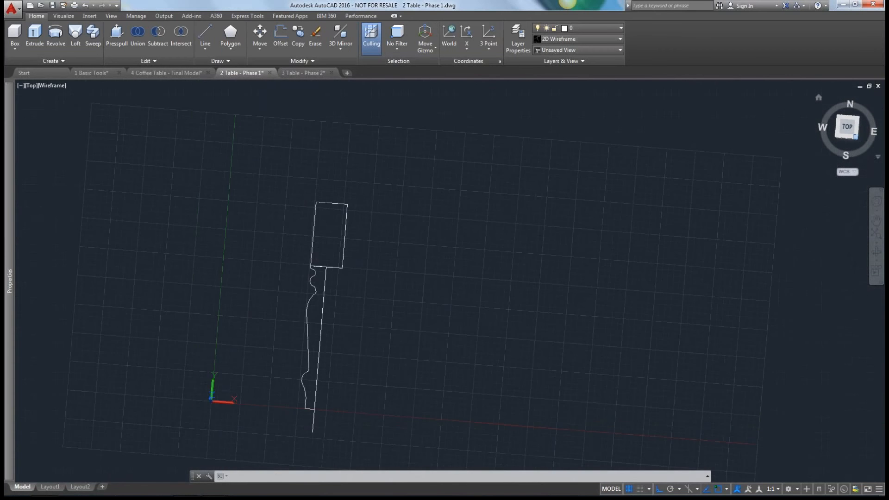
left_click(856, 137)
scroll(271, 275, "up", 4)
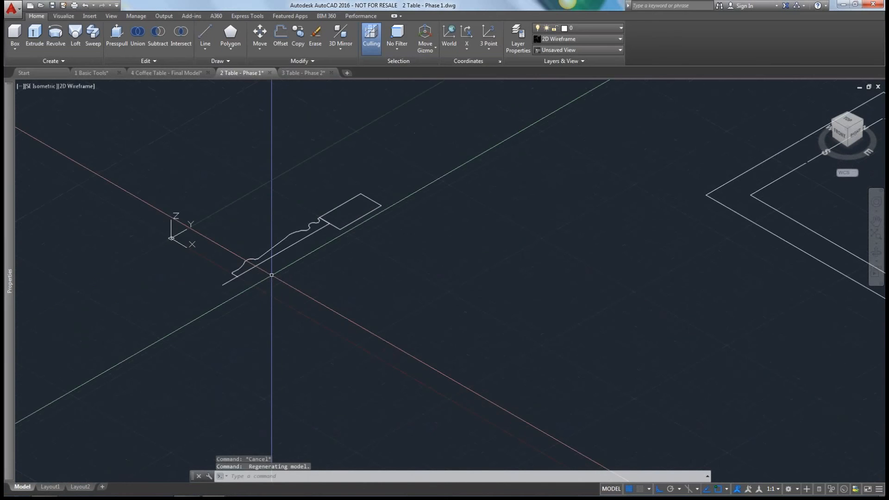
left_click(52, 37)
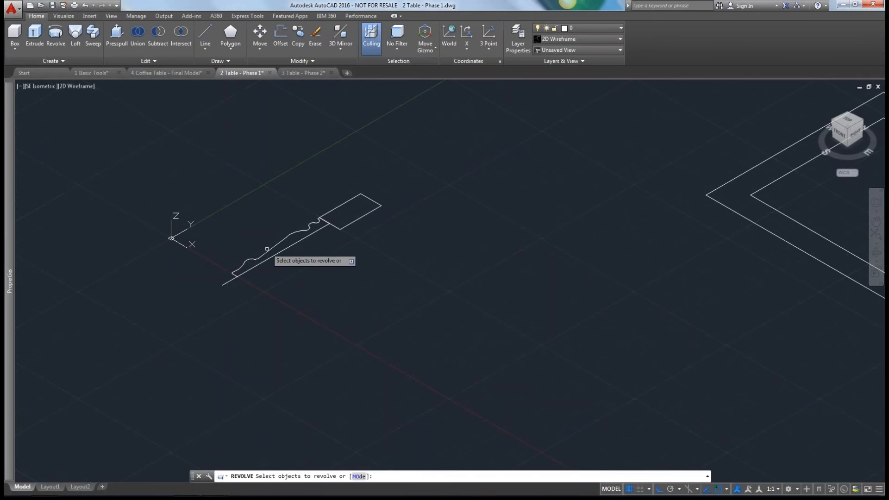
left_click(268, 251)
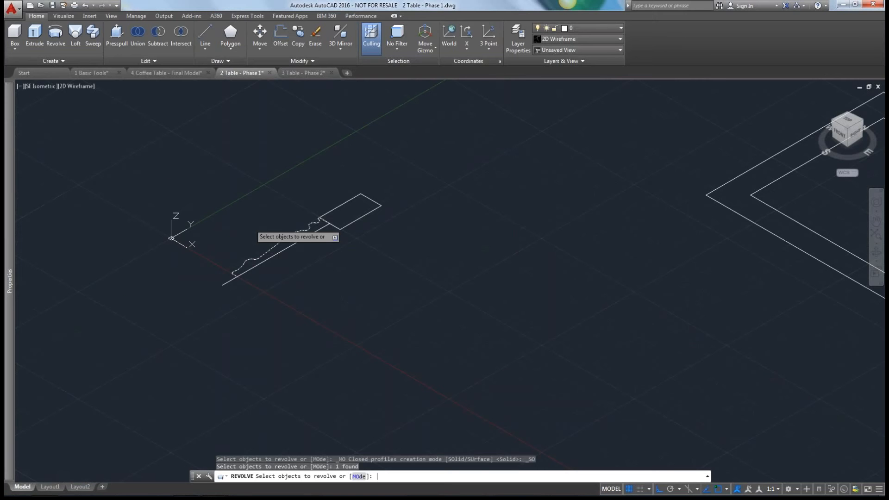
key("Return")
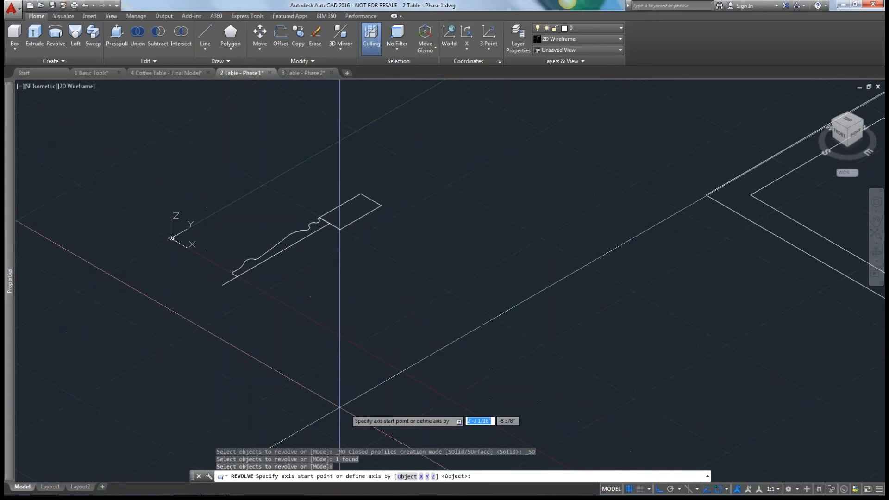
left_click(406, 477)
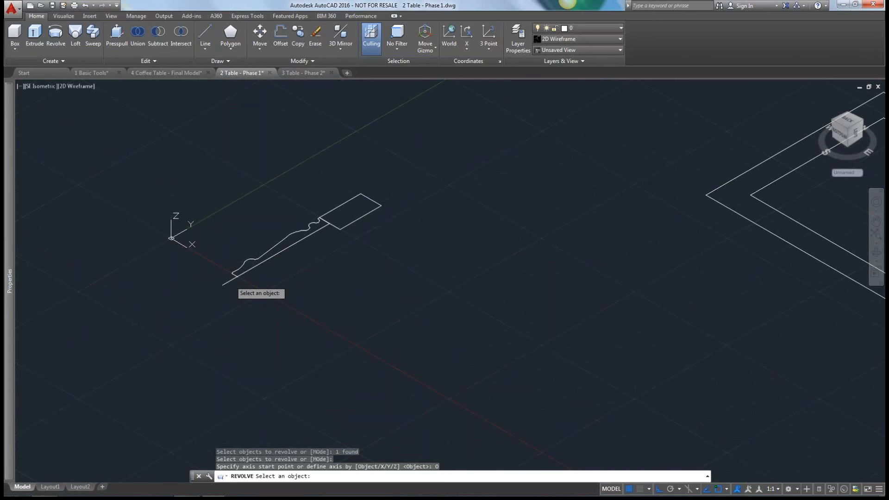
left_click(230, 281)
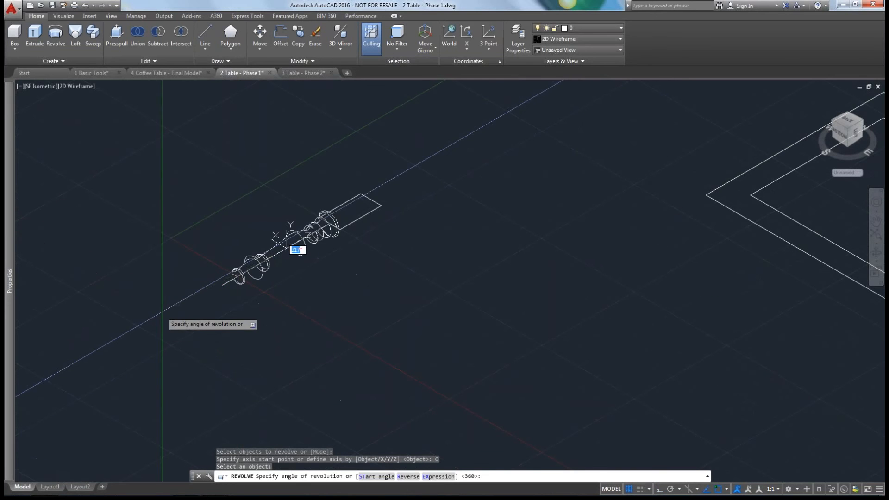
type("360")
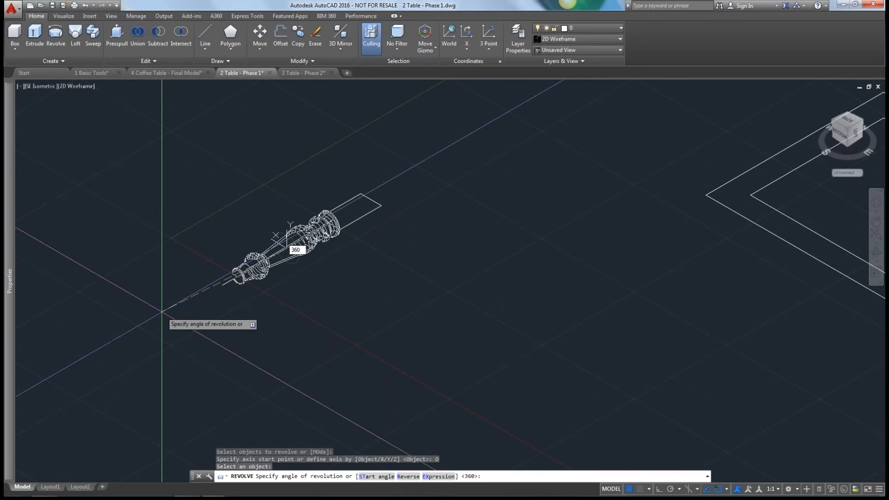
key("Return")
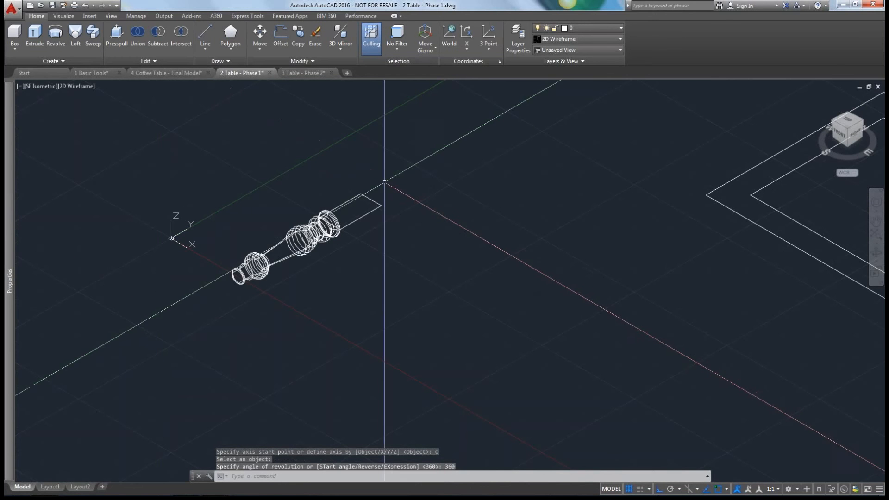
Extrude the rectangle at the upper end of the revolved leg into a solid block with a height of 2.75.
scroll(361, 199, "up", 2)
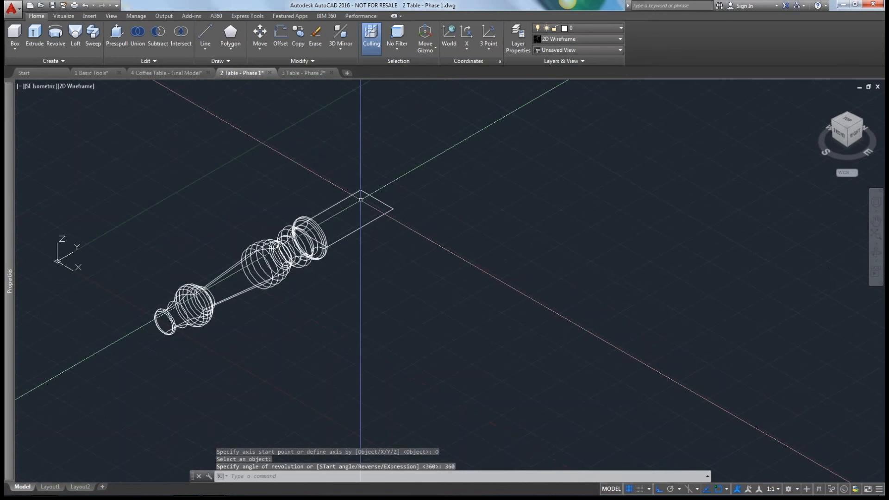
scroll(359, 199, "up", 2)
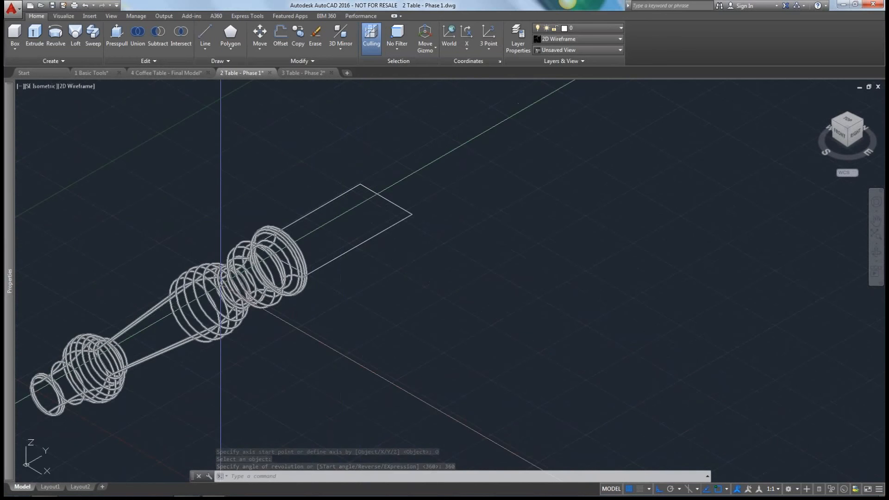
left_click(33, 33)
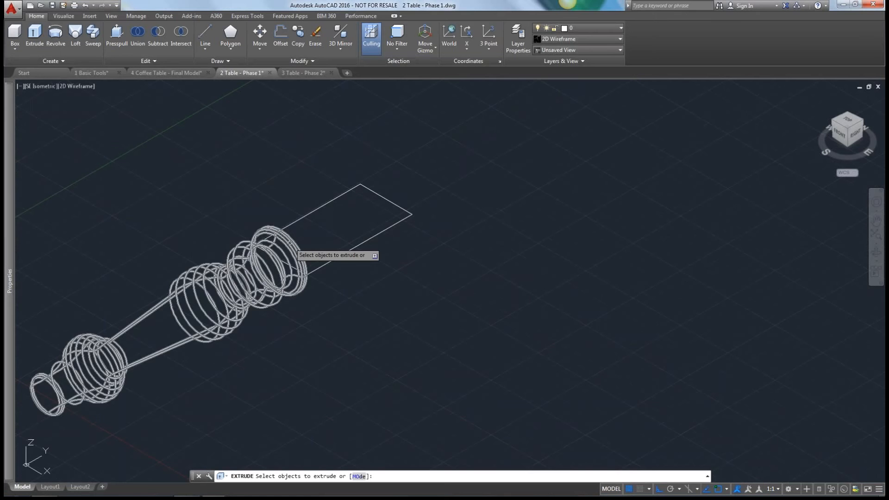
left_click(374, 191)
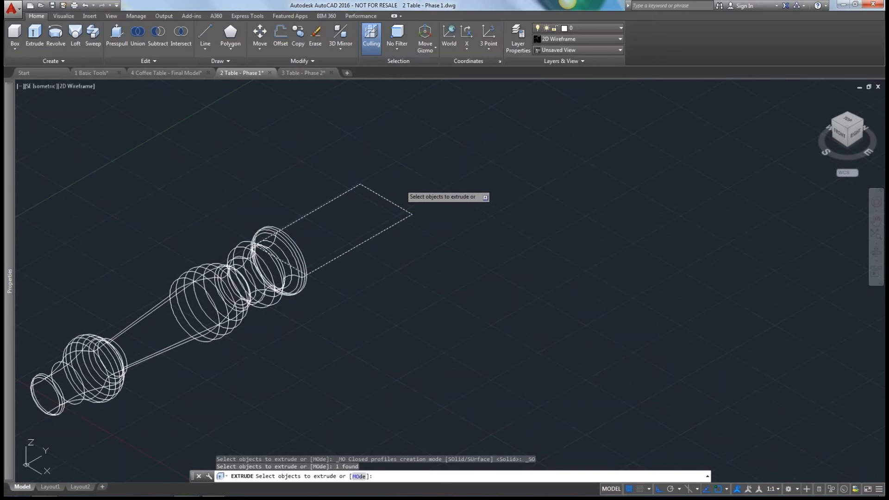
key("Return")
type("2.75")
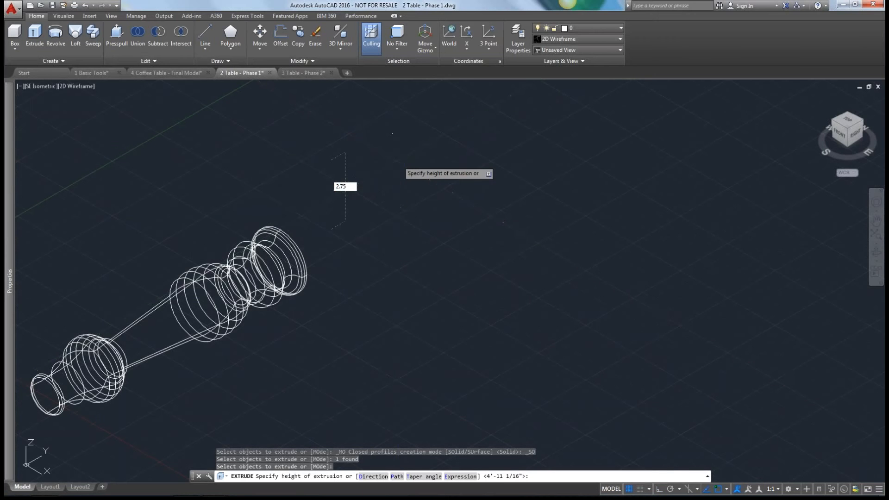
key("Return")
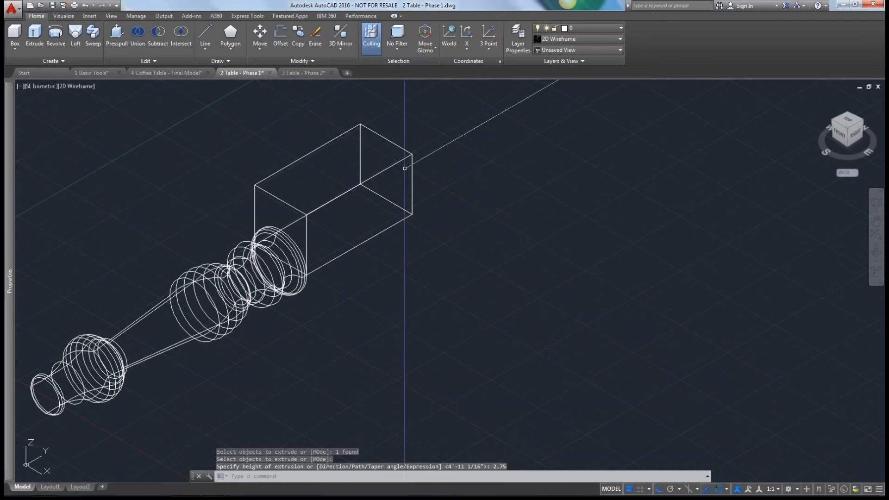
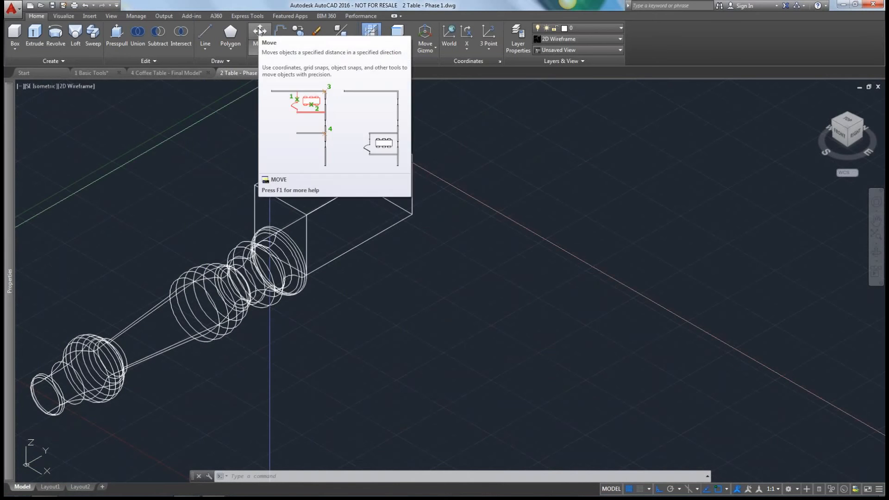
Move the rectangular block at the upper end of the leg 1.5 straight down along the Z axis.
left_click(259, 31)
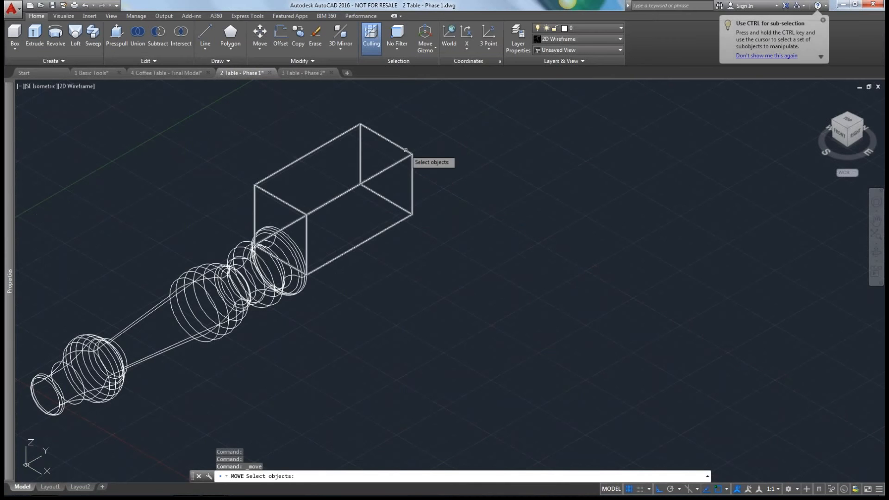
left_click(412, 155)
key("Return")
left_click(468, 147)
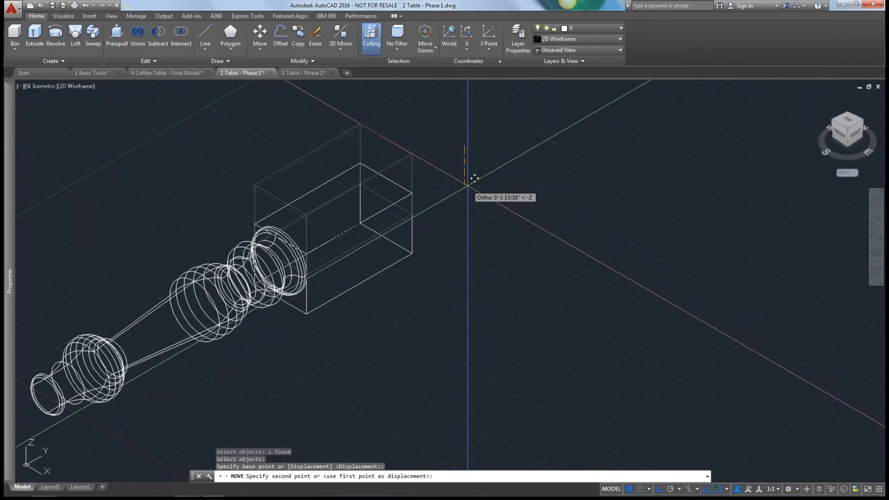
type("1.5")
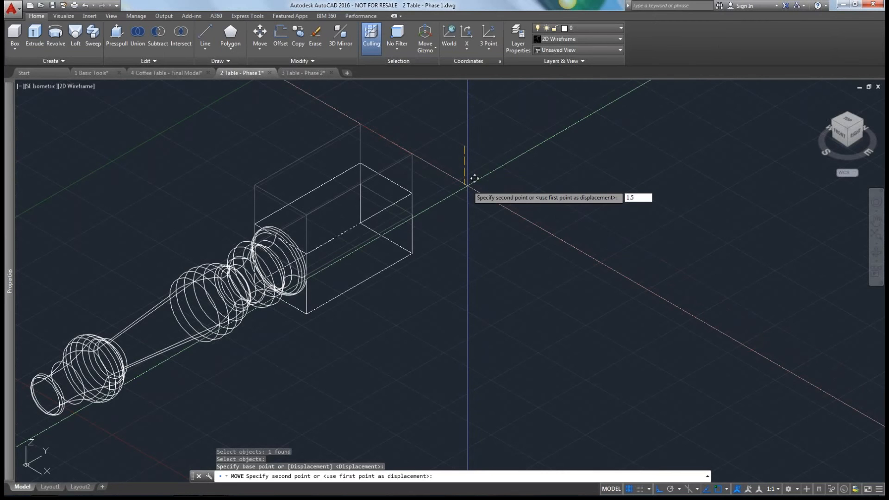
key("Return")
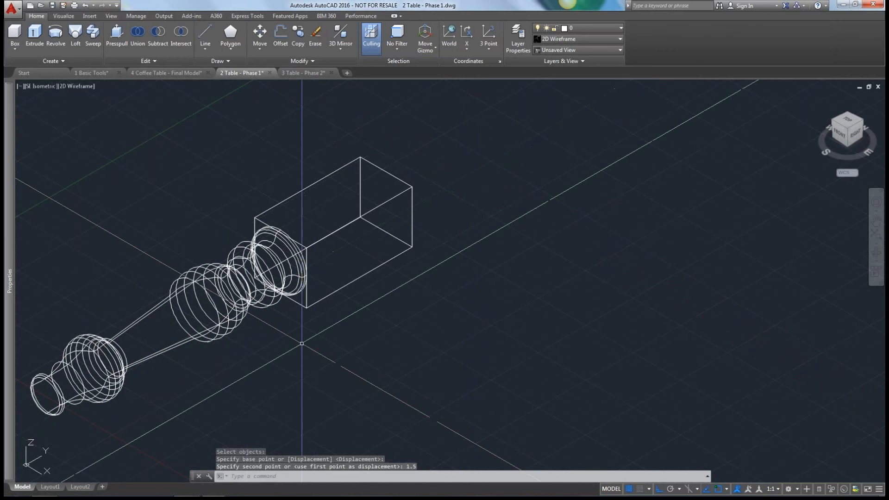
Union the revolved leg and the rectangular block into a single solid.
left_click(134, 33)
left_click(238, 259)
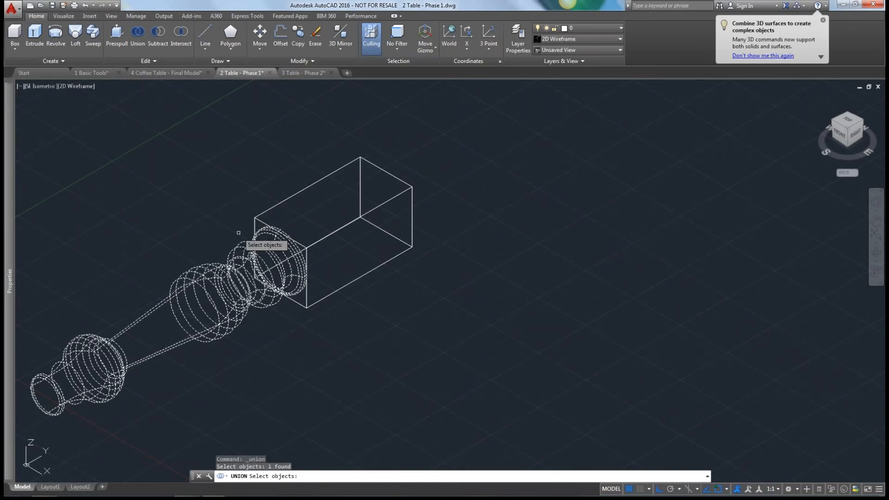
left_click(255, 219)
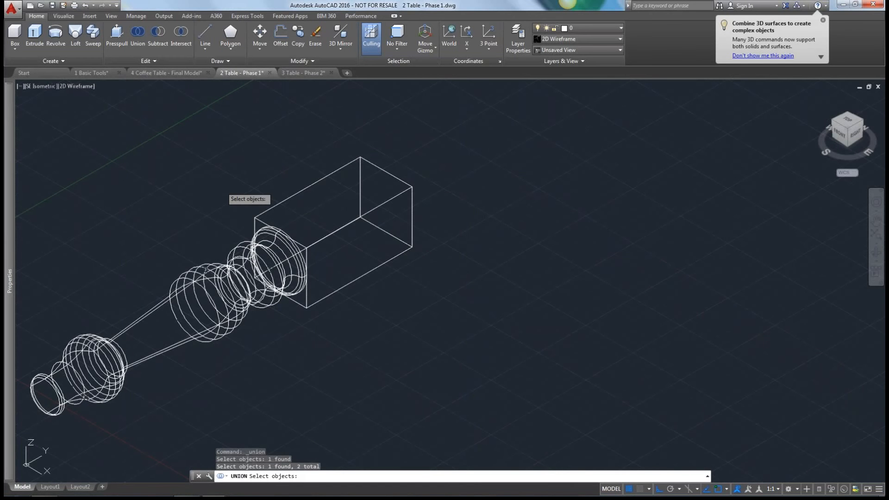
key("Return")
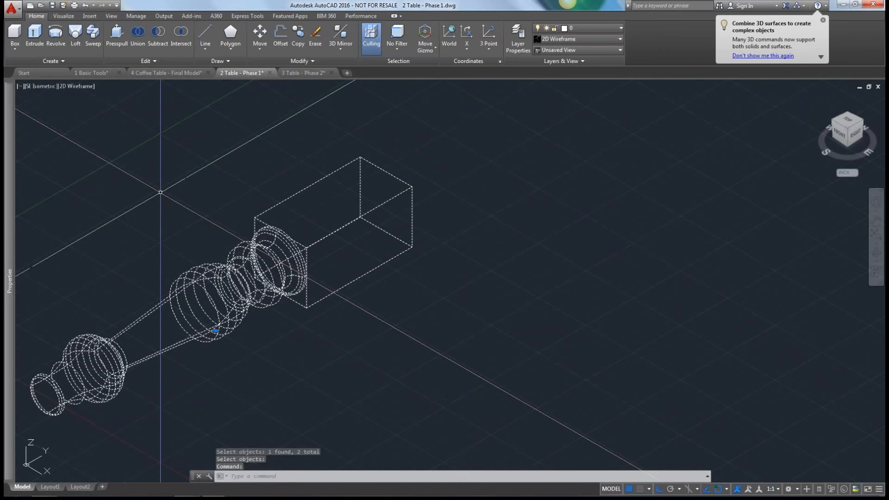
scroll(146, 230, "down", 3)
middle_click_drag(140, 235, 331, 187)
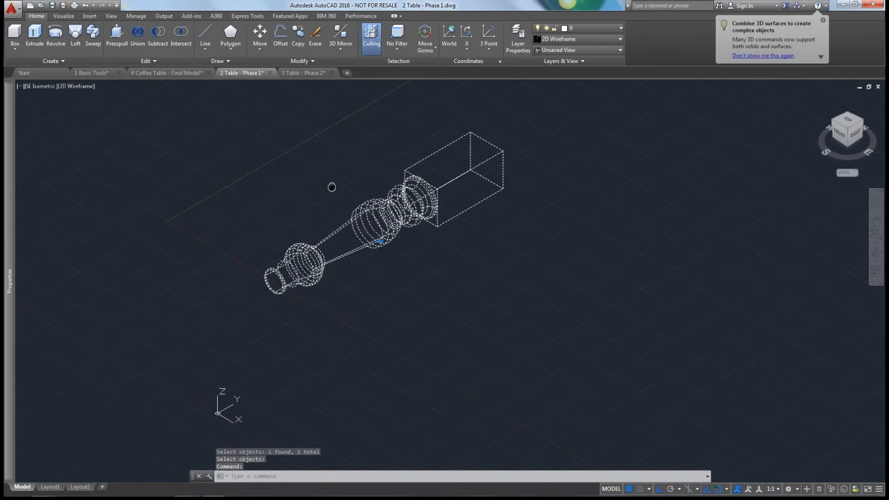
key("Escape")
Switch the workspace to 3D Modeling.
scroll(301, 218, "down", 2)
scroll(306, 226, "down", 2)
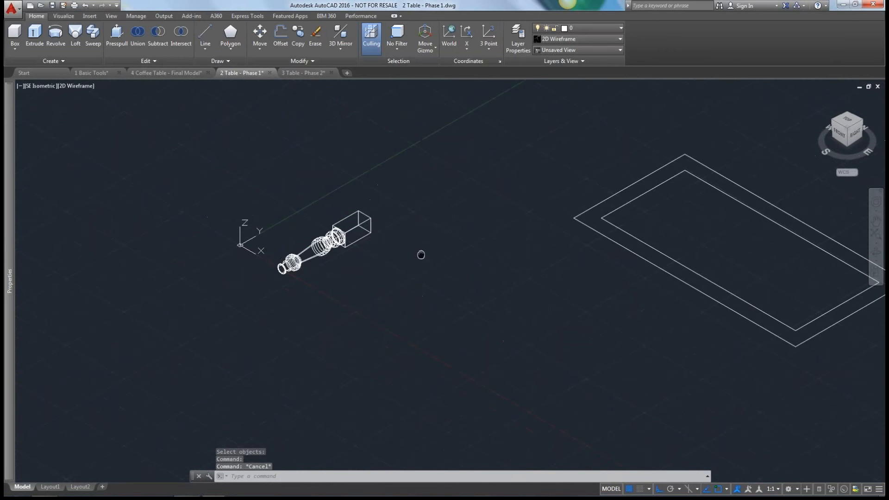
middle_click_drag(421, 252, 333, 269)
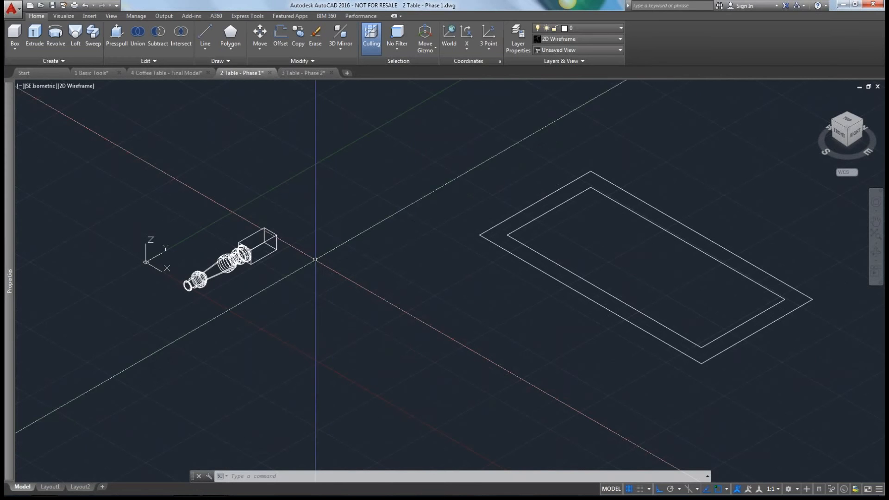
left_click(789, 489)
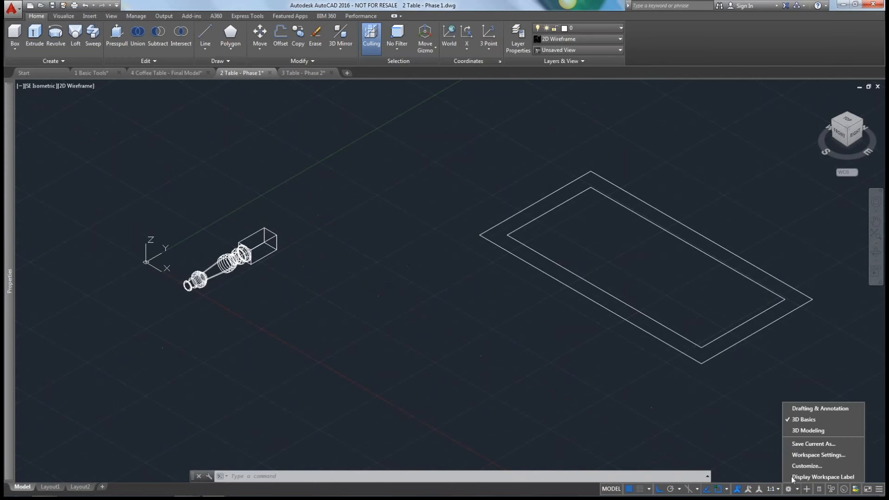
left_click(808, 431)
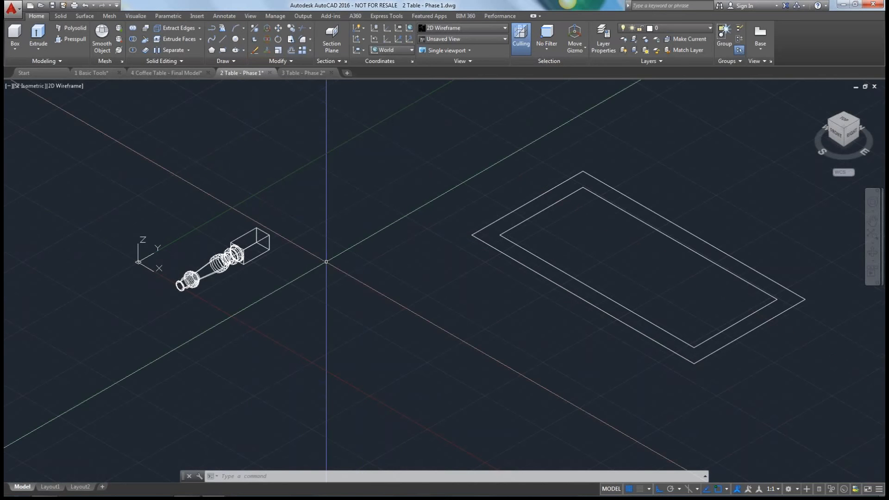
Stand the table leg upright with 3DROTATE, turning it 90 degrees about the X axis at the centre of its foot.
type("3DROTATE")
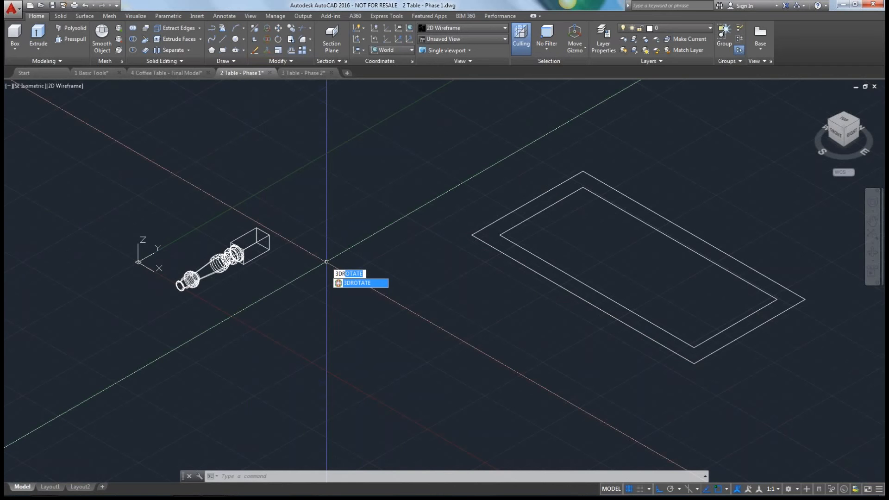
key("Return")
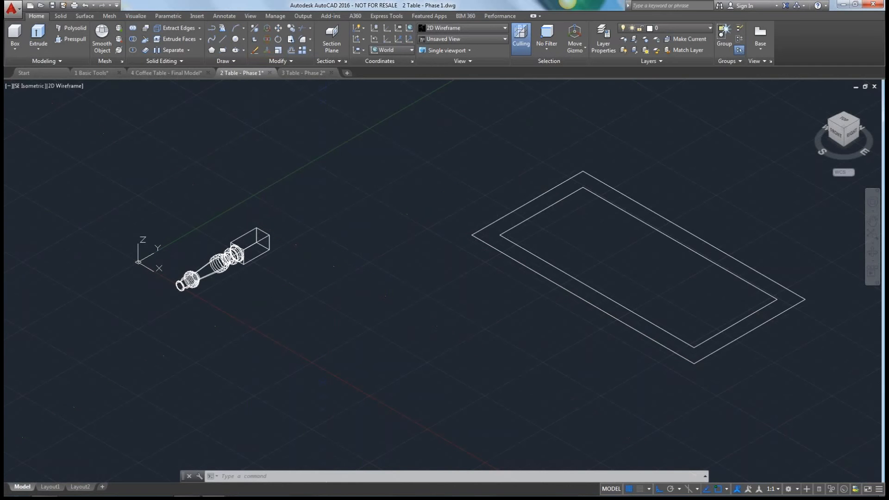
left_click(248, 233)
key("Return")
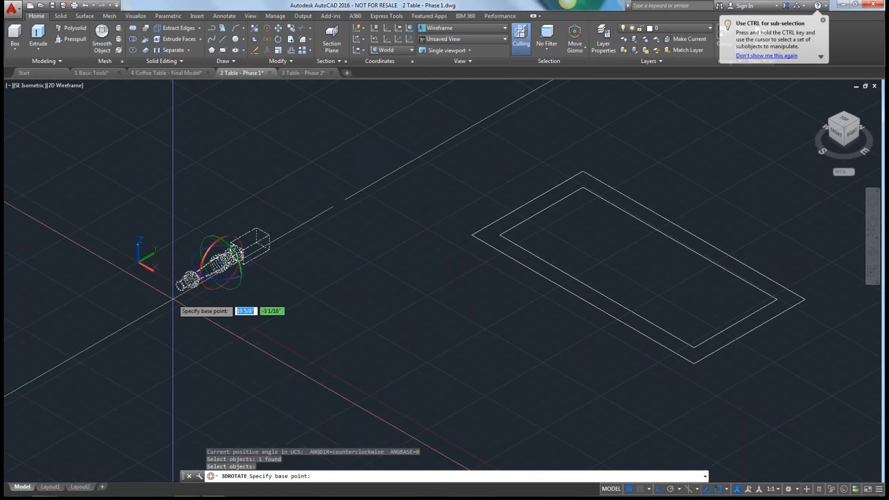
scroll(173, 299, "up", 10)
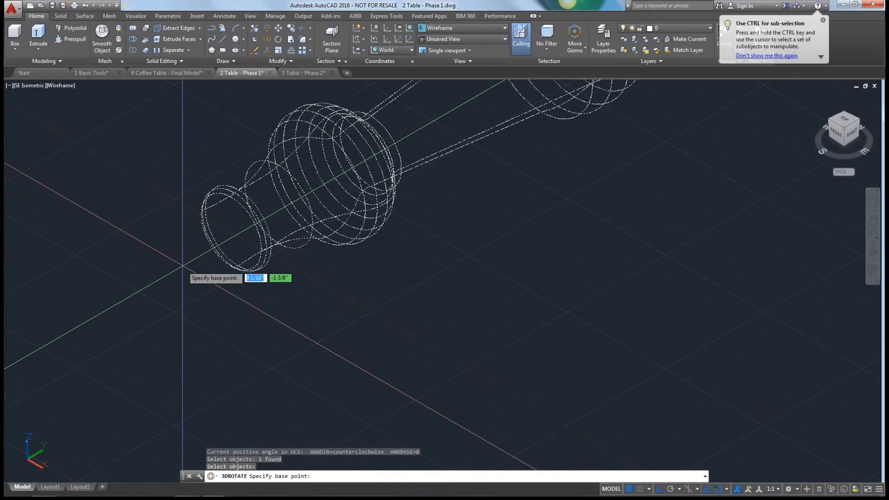
left_click(230, 232)
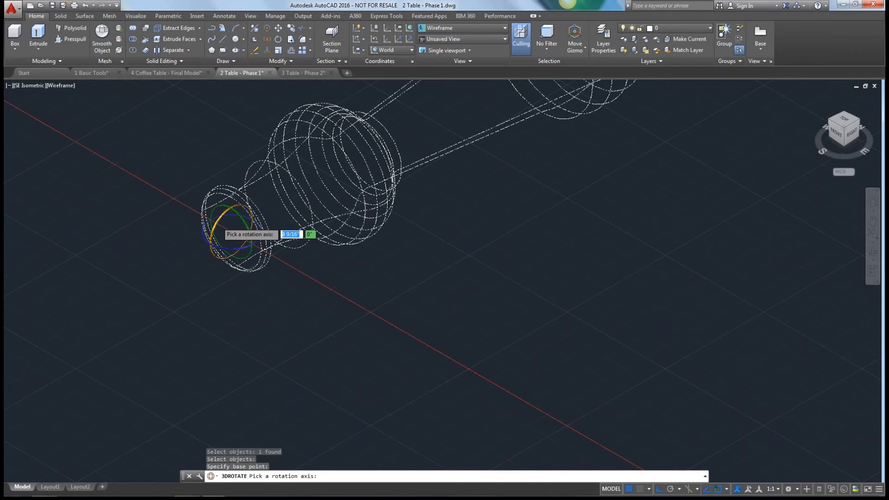
left_click(218, 222)
type("90")
key("Return")
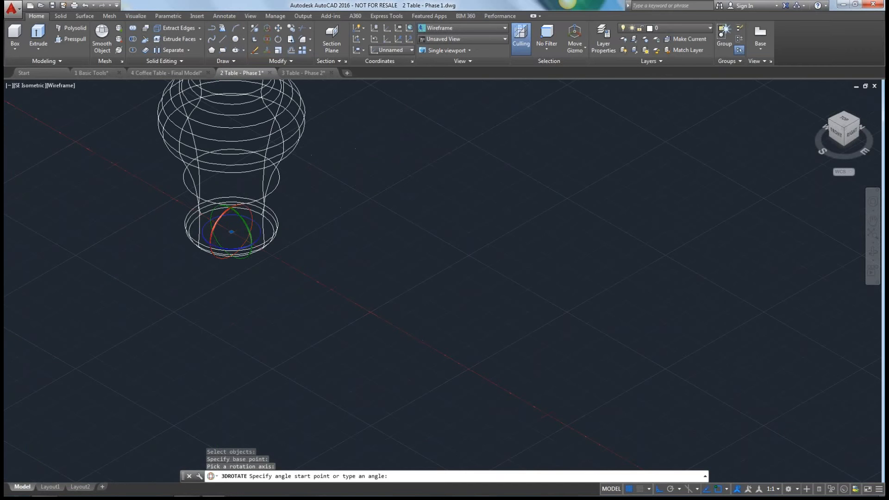
Switch the workspace back to 3D Basics.
scroll(363, 259, "down", 6)
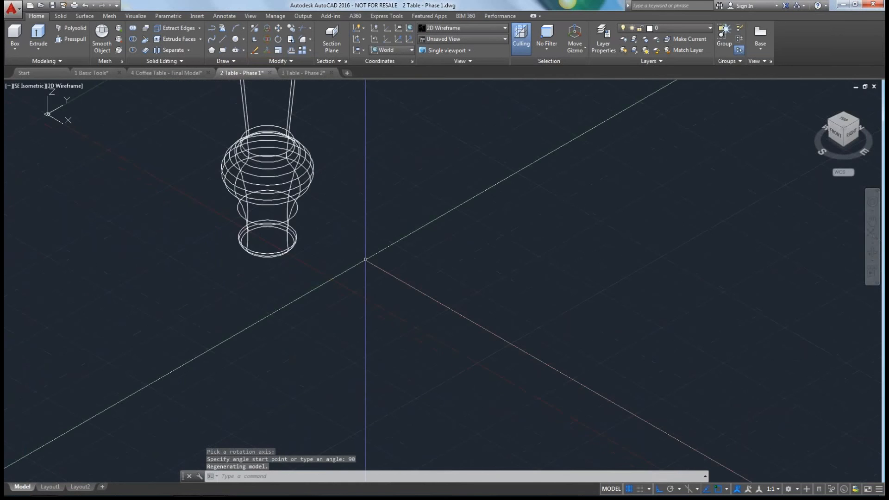
left_click(789, 488)
left_click(804, 419)
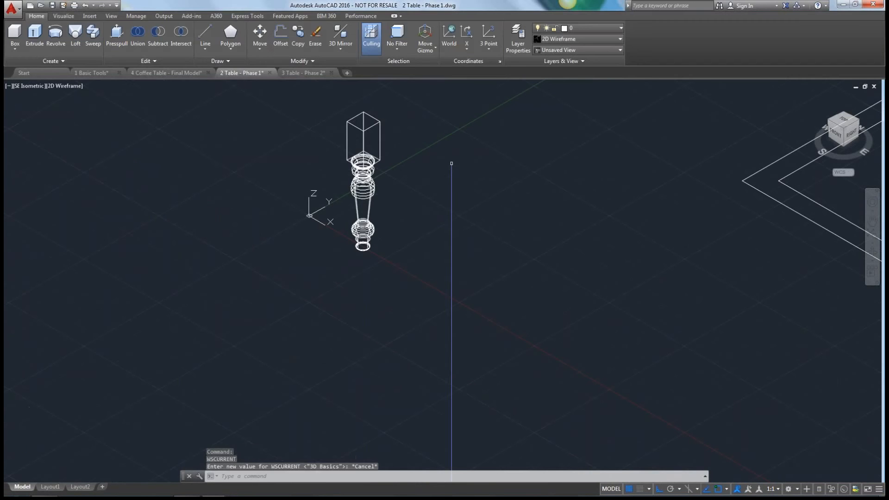
Move the upright leg by a top corner of its block onto the nearest corner of the inner tabletop rectangle.
scroll(458, 220, "down", 3)
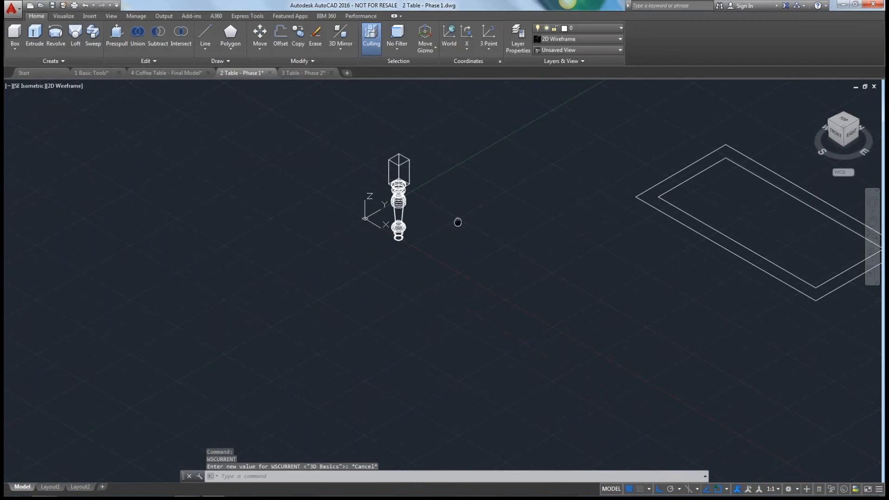
middle_click_drag(458, 220, 308, 265)
left_click(260, 35)
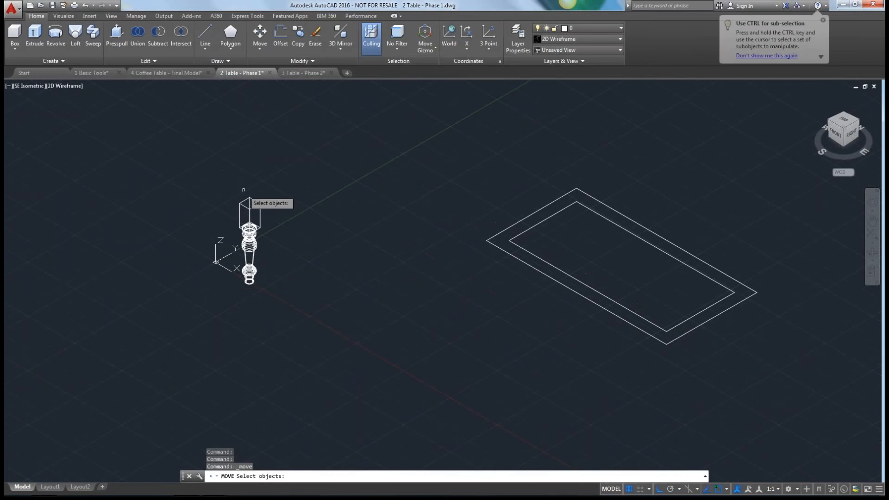
left_click(242, 202)
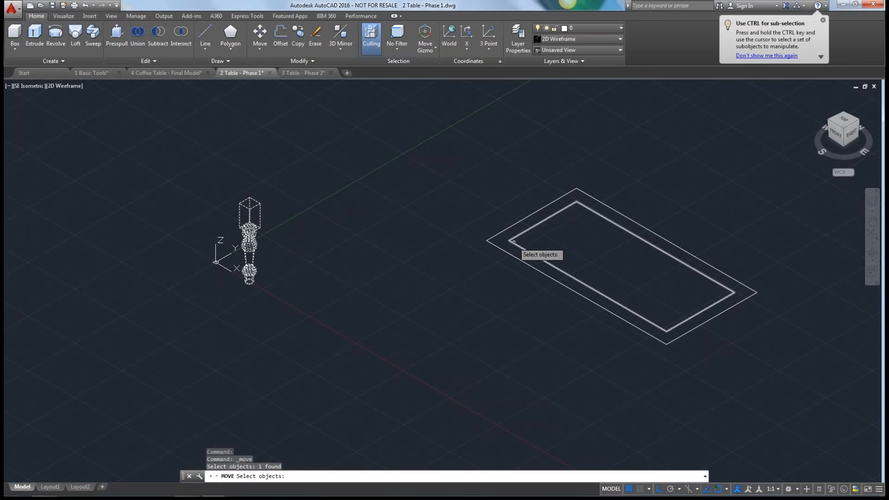
key("Return")
left_click(250, 199)
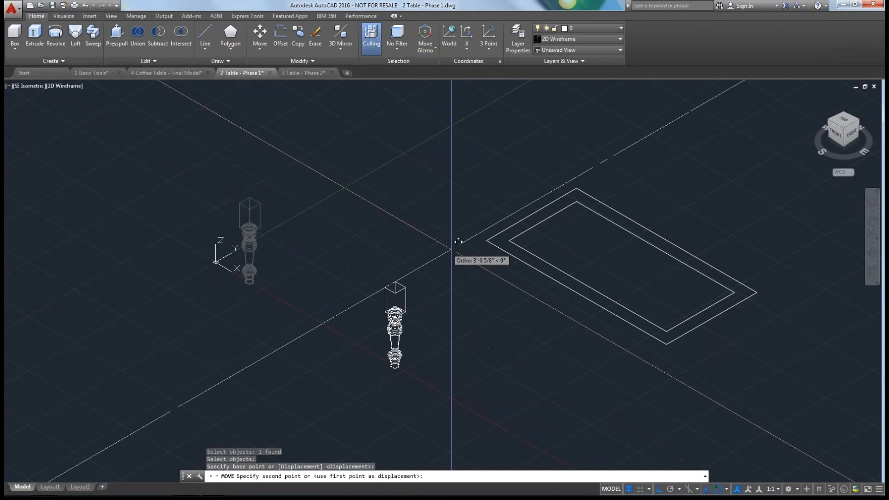
left_click(512, 246)
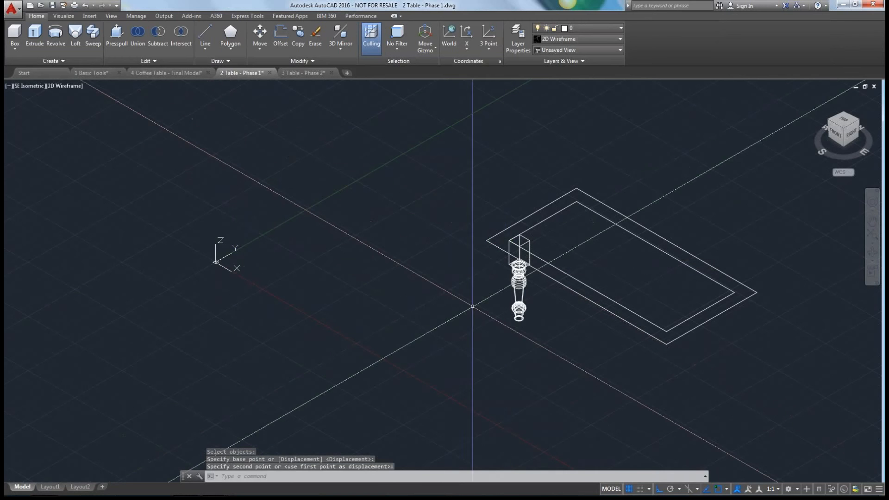
Move the table leg 1.5' straight up along the Z axis.
middle_click_drag(472, 307, 274, 307)
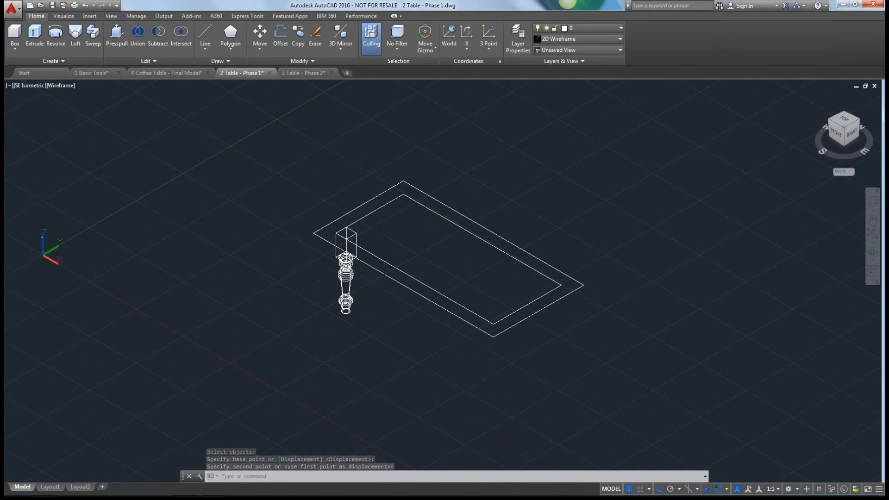
middle_click_drag(318, 281, 299, 279, "shift")
key("Return")
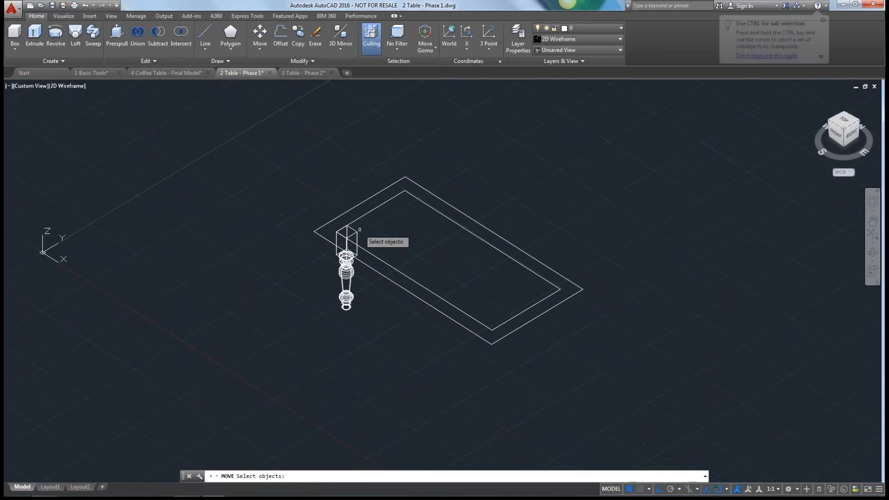
left_click(357, 234)
key("Return")
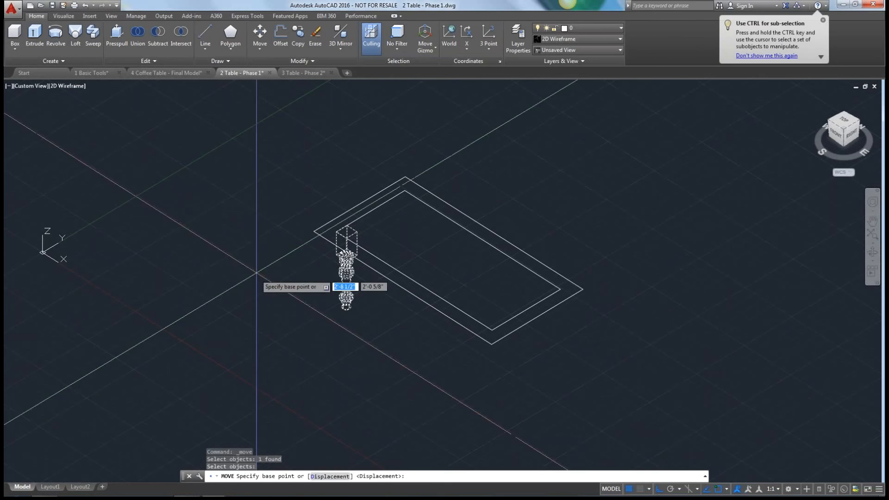
left_click(258, 295)
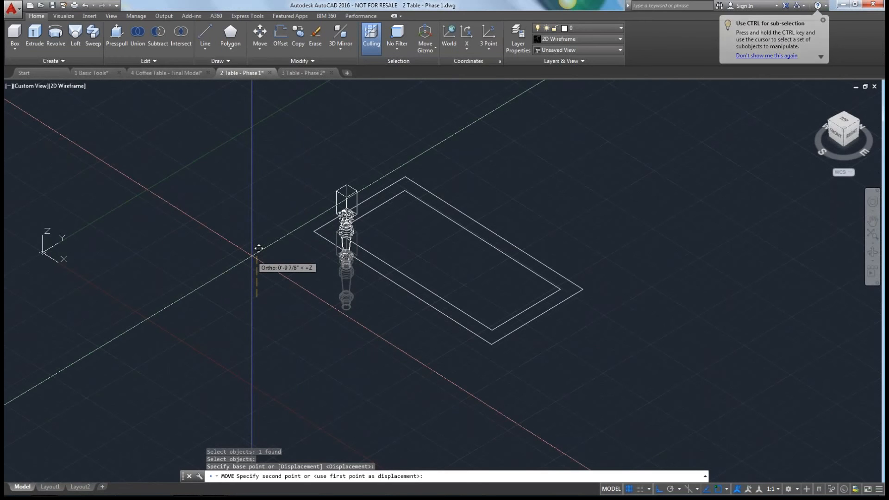
type("1.5'")
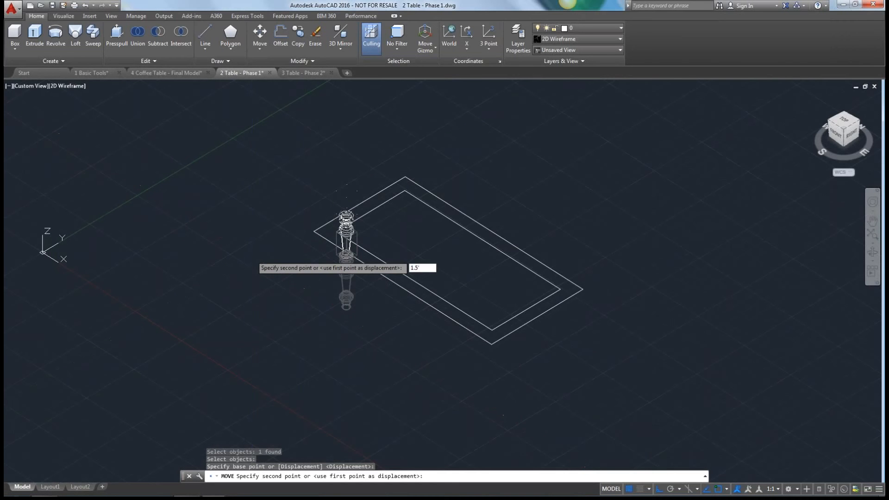
key("Return")
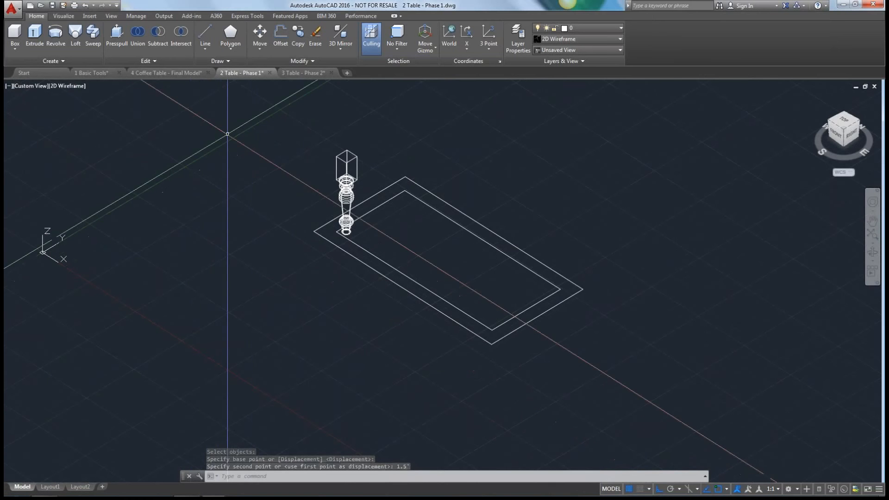
Switch to the 3 Table - Phase 2 drawing and make Moulding the current layer.
left_click(299, 73)
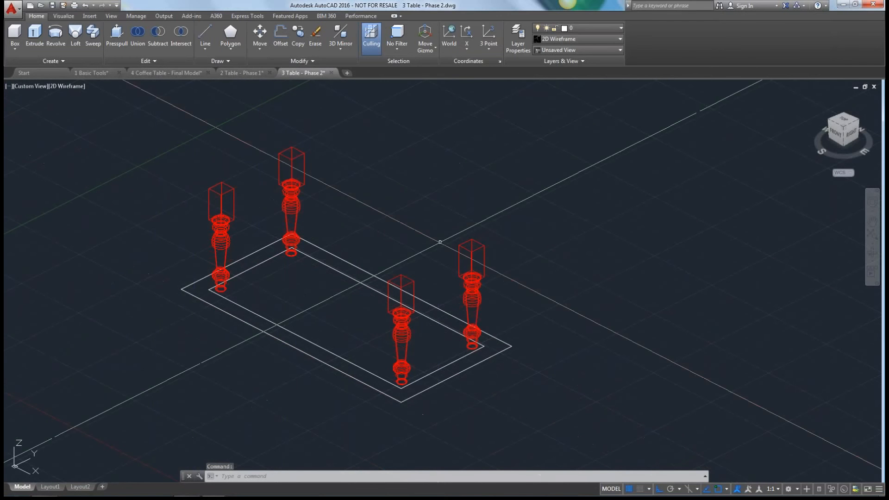
left_click(621, 27)
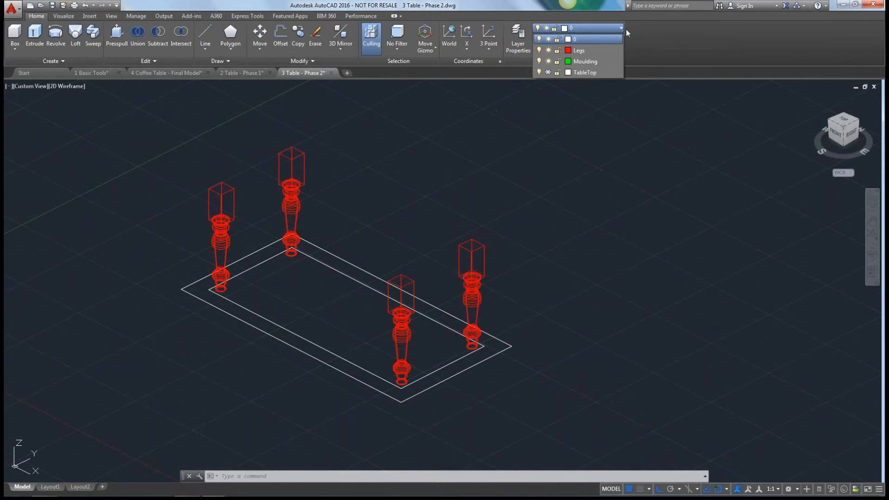
left_click(586, 62)
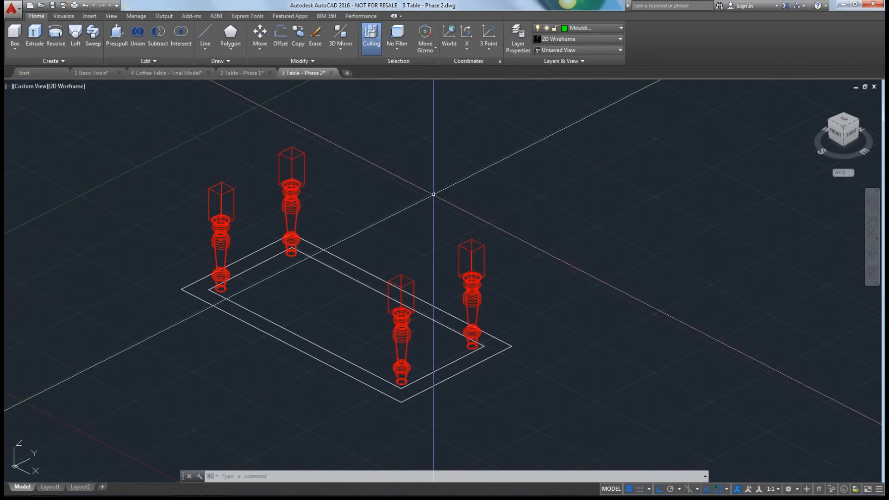
left_click(16, 48)
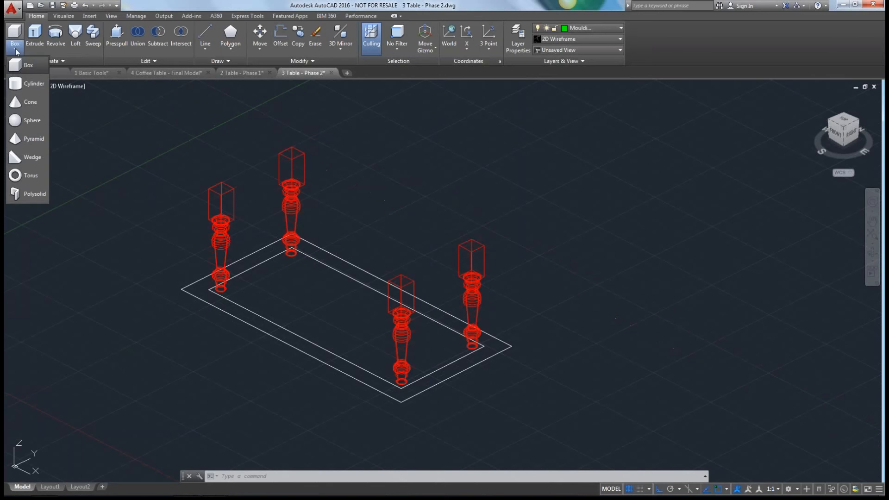
left_click(32, 199)
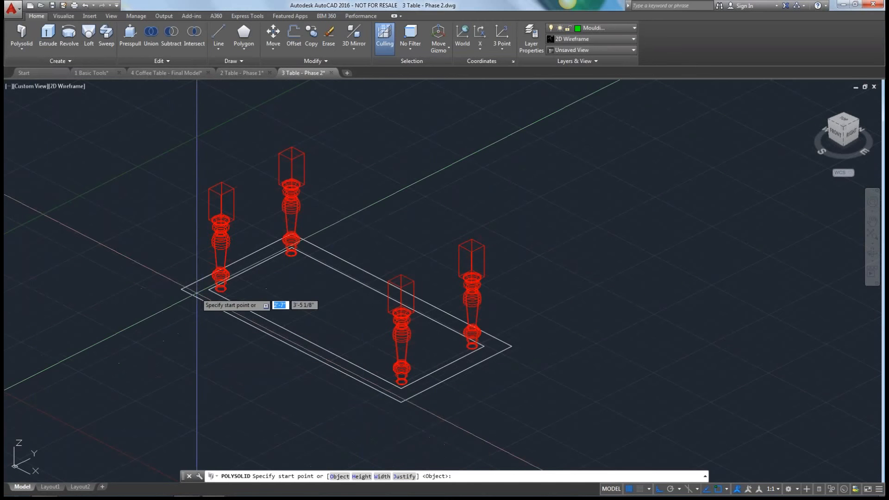
scroll(197, 296, "up", 2)
scroll(200, 296, "up", 4)
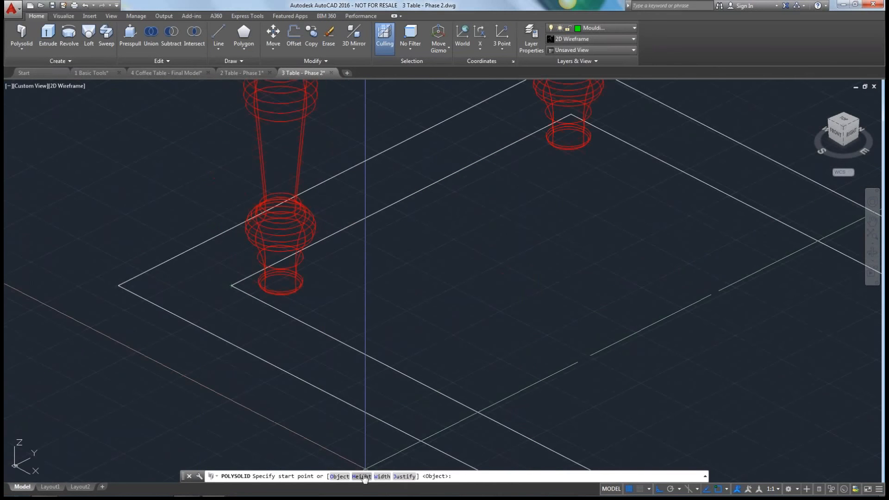
left_click(361, 476)
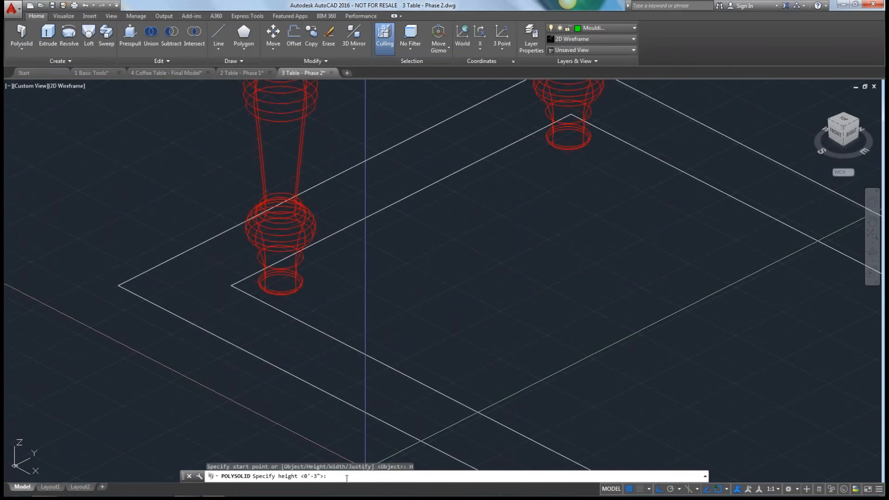
key("Return")
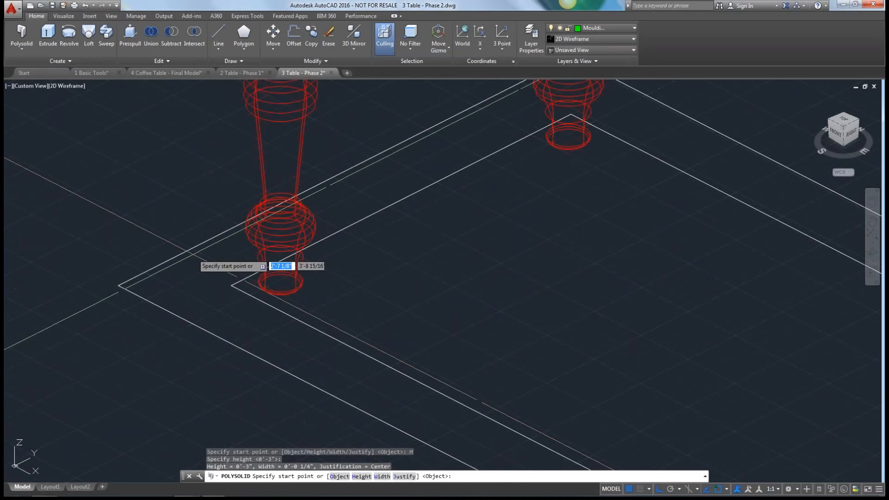
left_click(230, 285)
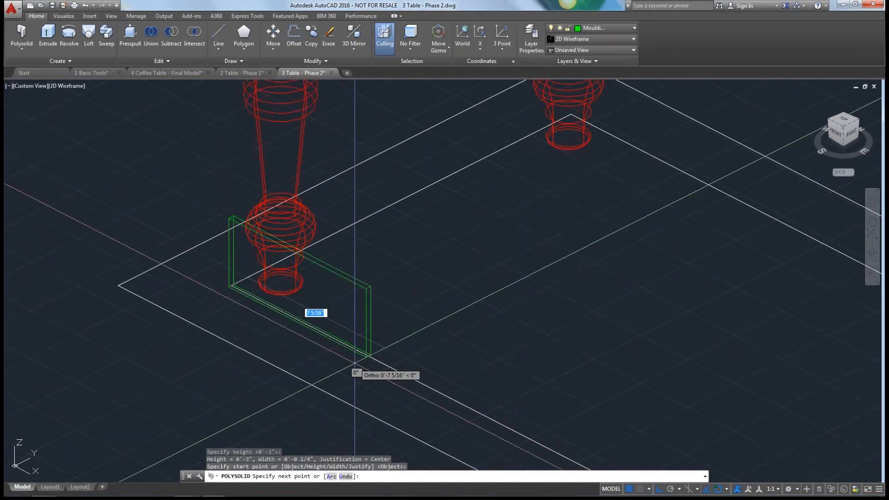
middle_click_drag(353, 367, 268, 302, "shift")
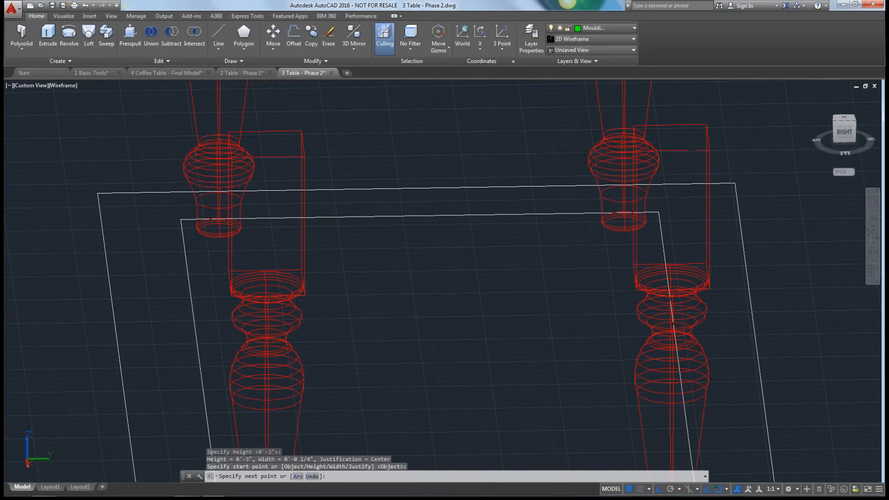
middle_click_drag(172, 328, 245, 340, "shift")
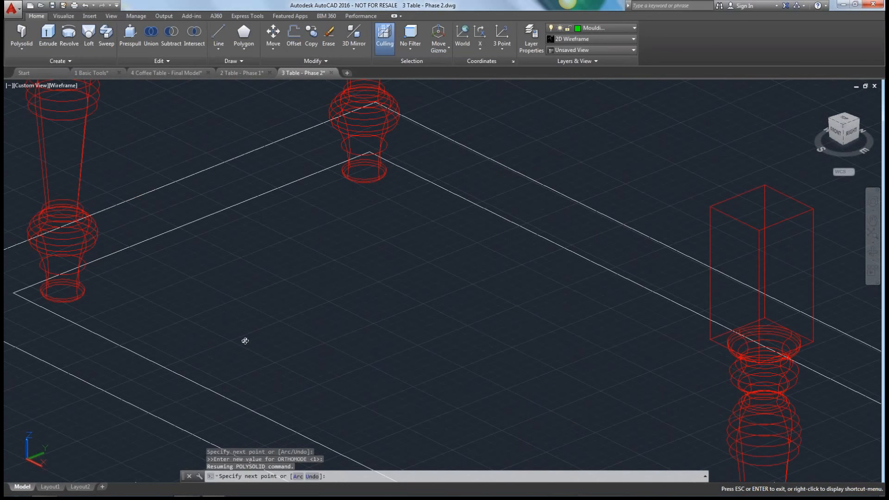
middle_click_drag(245, 341, 245, 340, "shift")
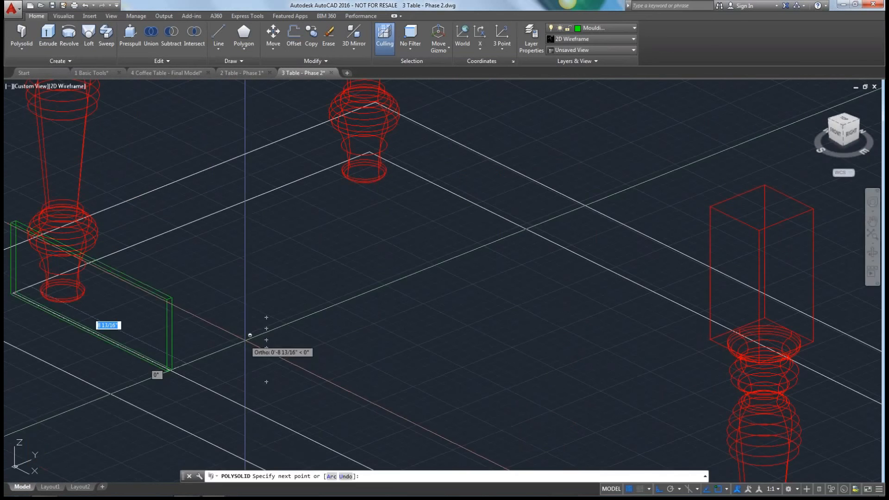
key("Escape")
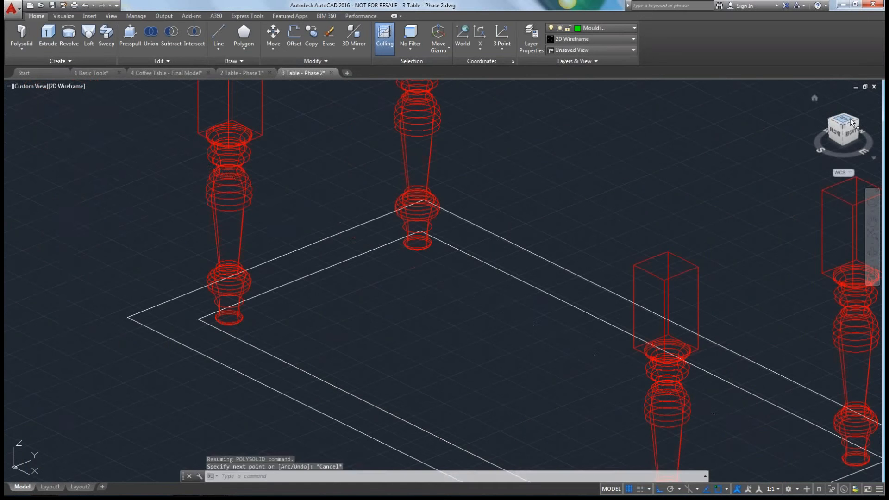
Begin a left-justified polysolid at a corner of the inner tabletop rectangle and trace one long side and the adjoining short side.
left_click(22, 35)
left_click(410, 476)
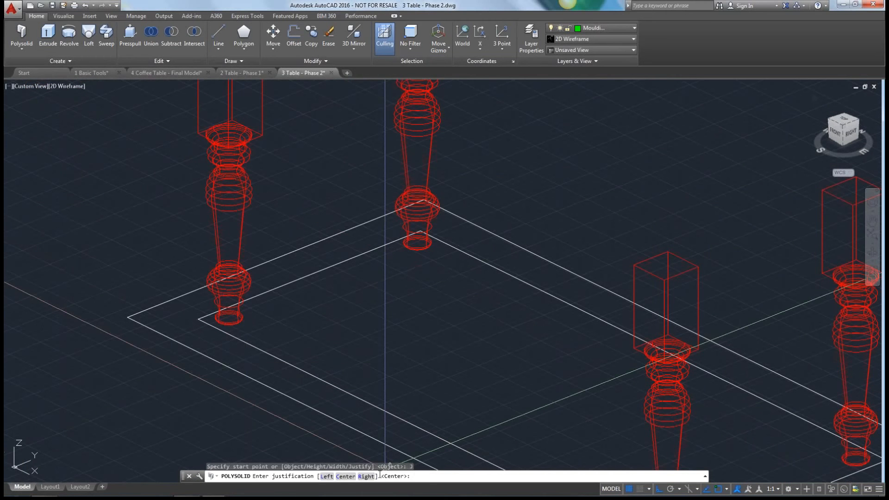
left_click(327, 477)
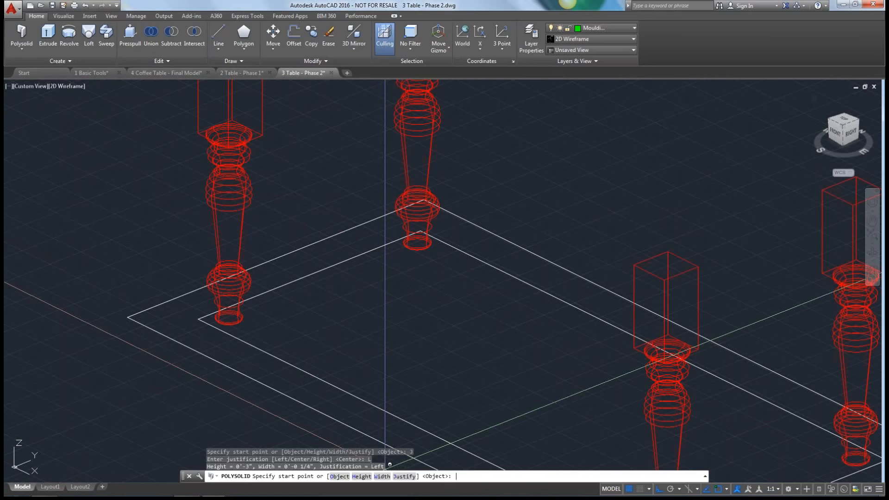
left_click(199, 319)
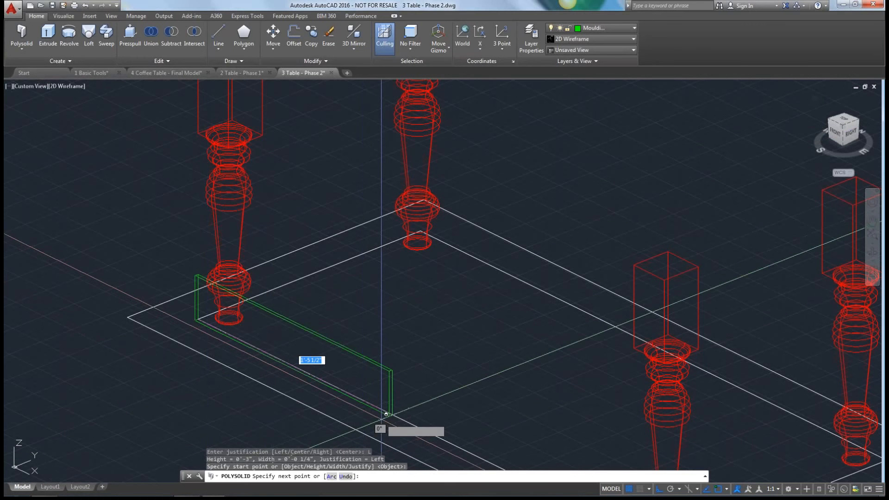
middle_click_drag(386, 413, 172, 263)
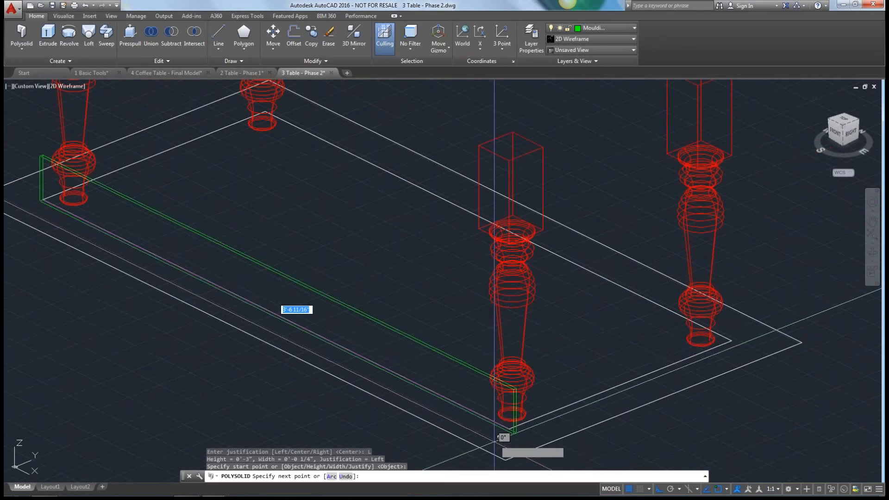
left_click(512, 422)
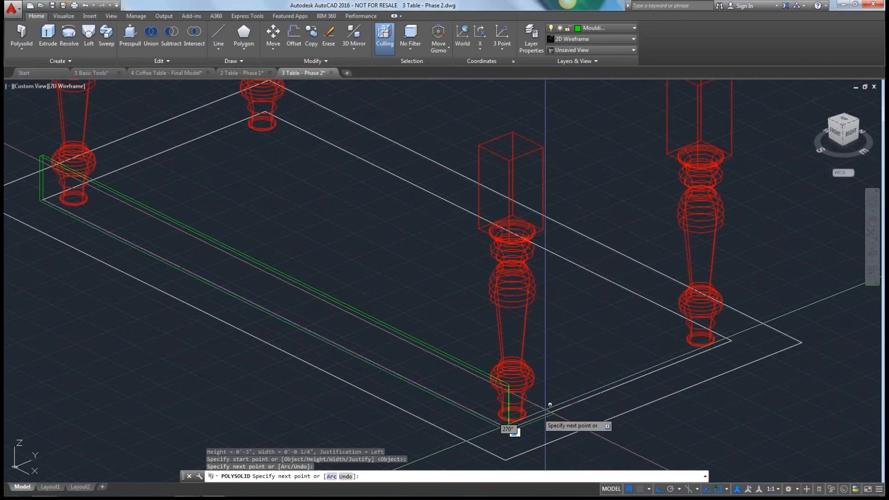
left_click(724, 343)
Continue the polysolid along the inner rectangle's other long side to its last corner and close it back to the start.
middle_click_drag(344, 228, 121, 196)
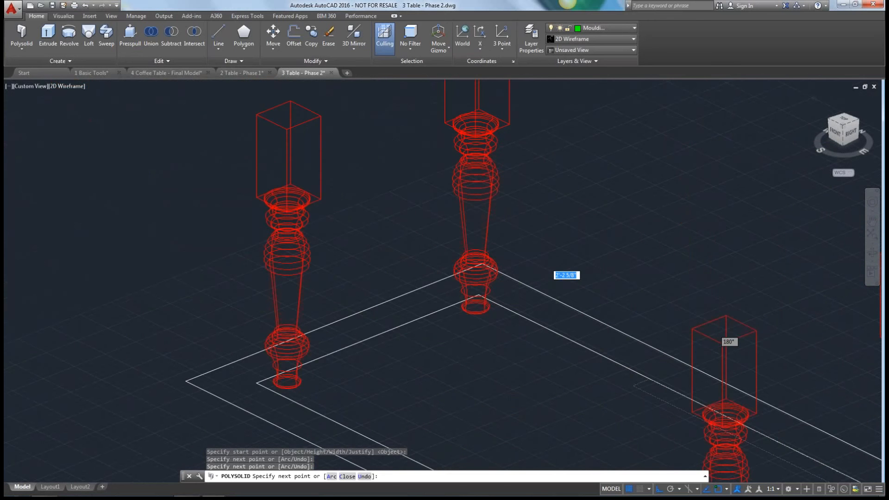
scroll(473, 291, "up", 7)
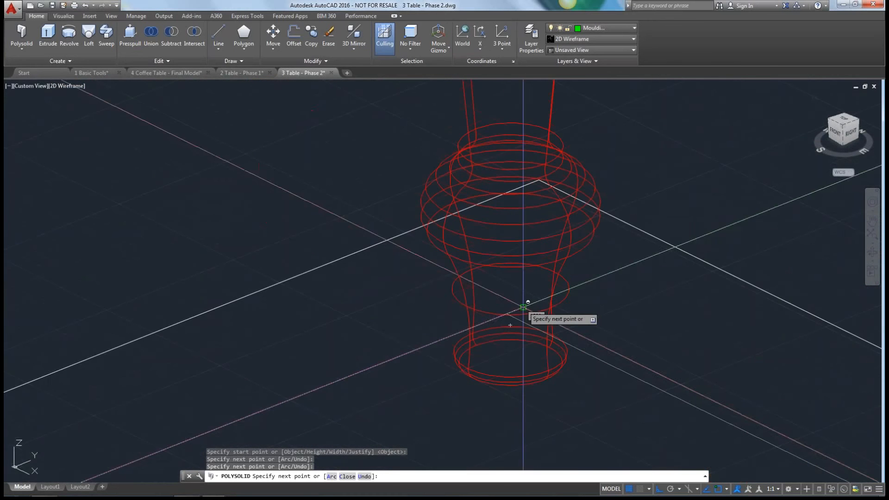
scroll(519, 312, "down", 3)
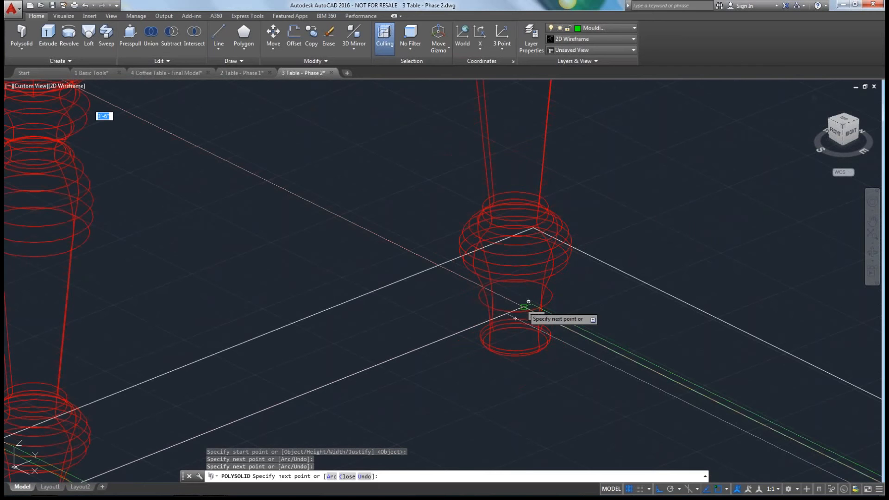
scroll(514, 319, "down", 4)
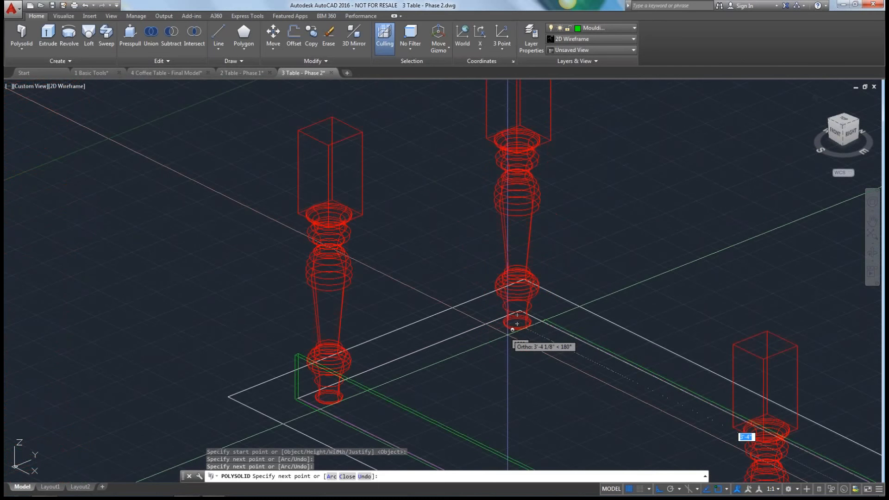
scroll(504, 341, "down", 4)
middle_click_drag(497, 351, 568, 401, "shift")
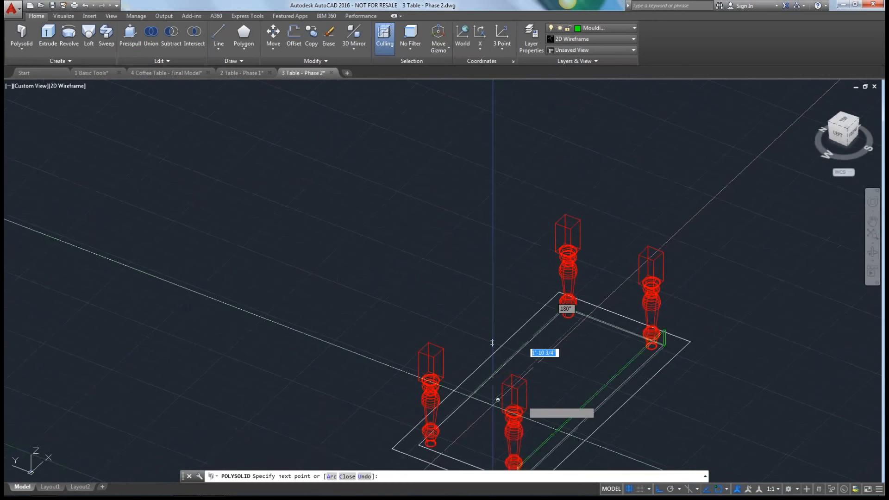
middle_click_drag(498, 399, 520, 355)
scroll(520, 356, "up", 7)
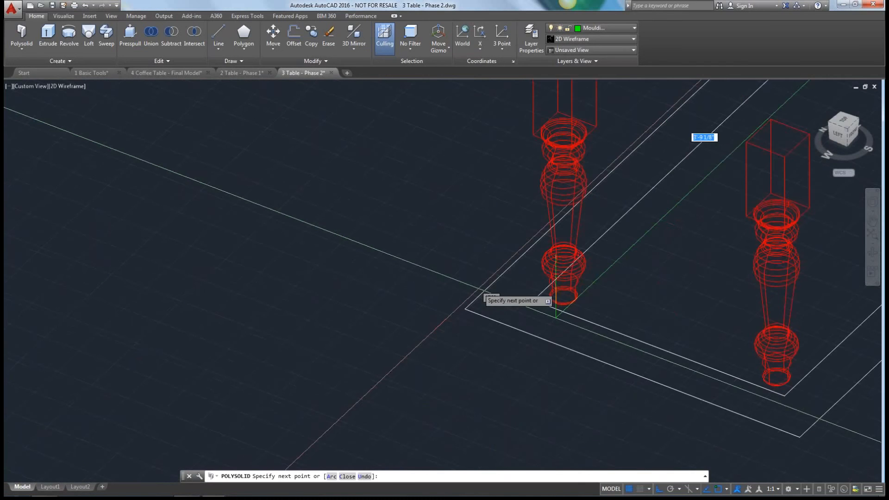
middle_click_drag(625, 364, 1, 219)
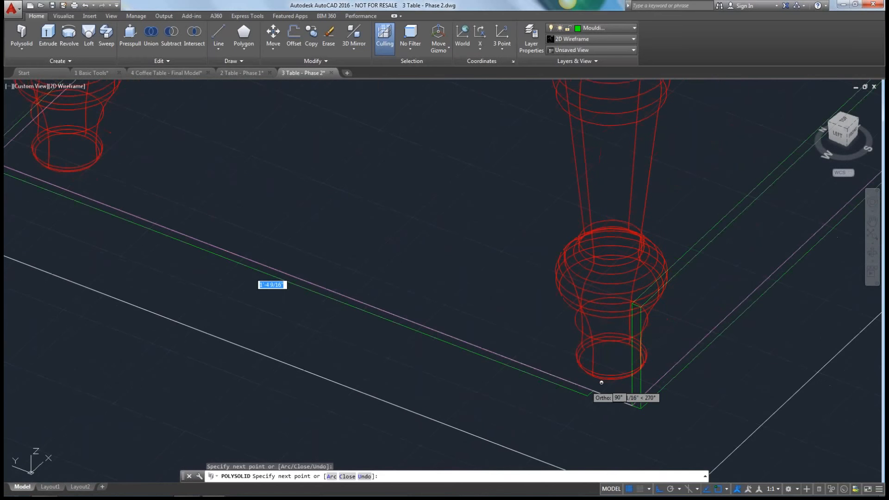
scroll(602, 383, "down", 4)
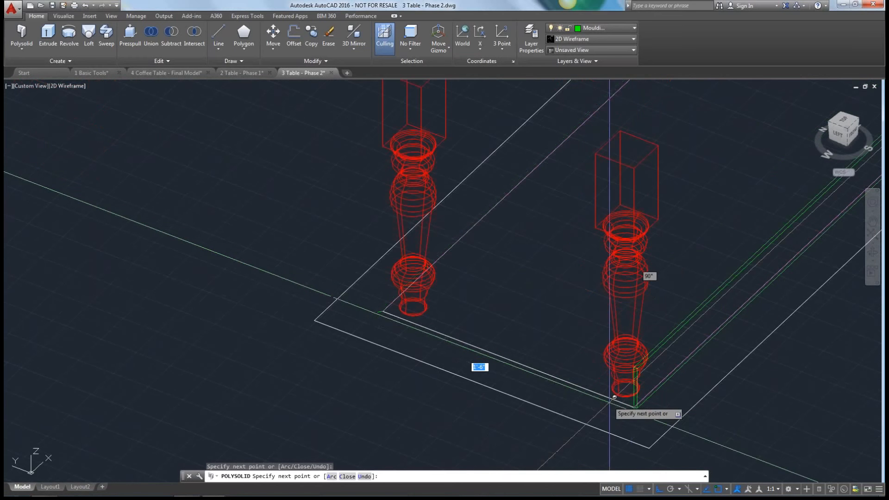
type("cl")
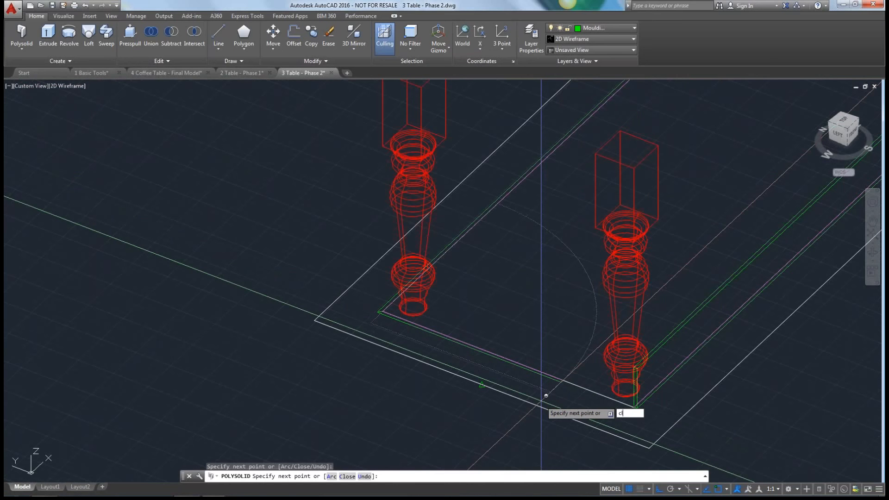
key("Return")
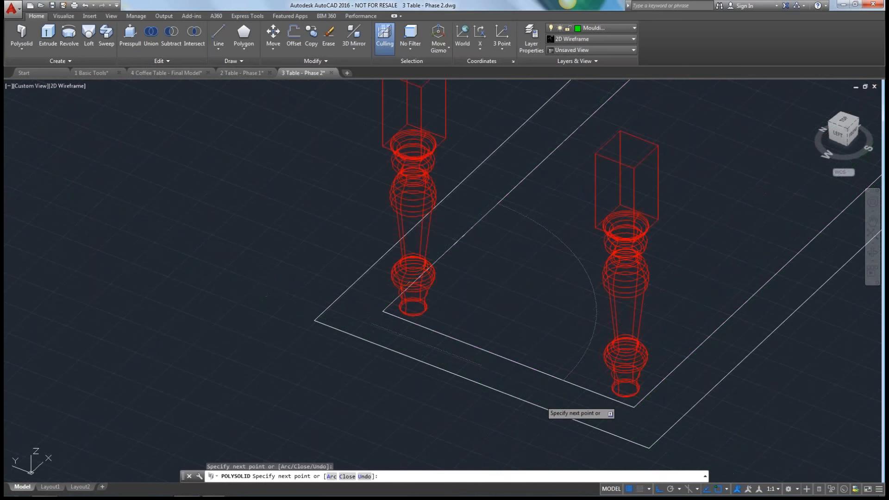
Move the closed moulding frame 1'3" straight up along the Z axis to the top of the legs.
scroll(489, 341, "down", 3)
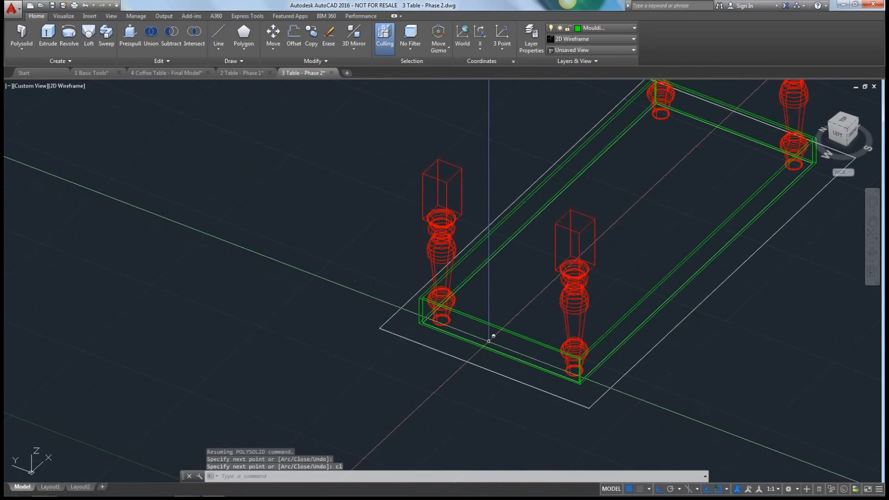
scroll(489, 341, "down", 2)
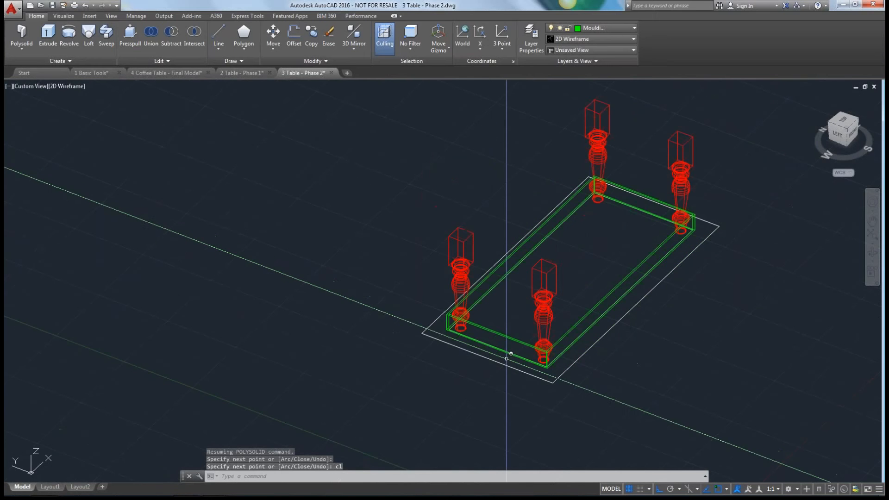
middle_click_drag(507, 358, 391, 293, "shift")
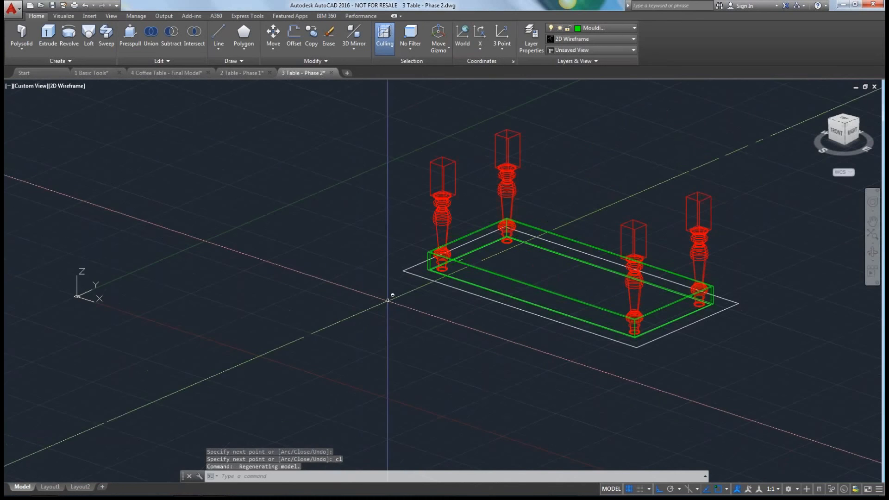
left_click(273, 34)
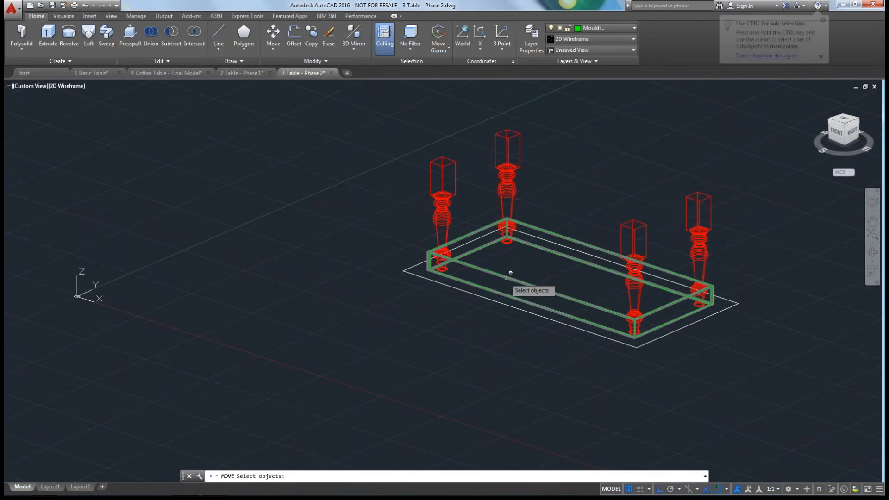
left_click(495, 301)
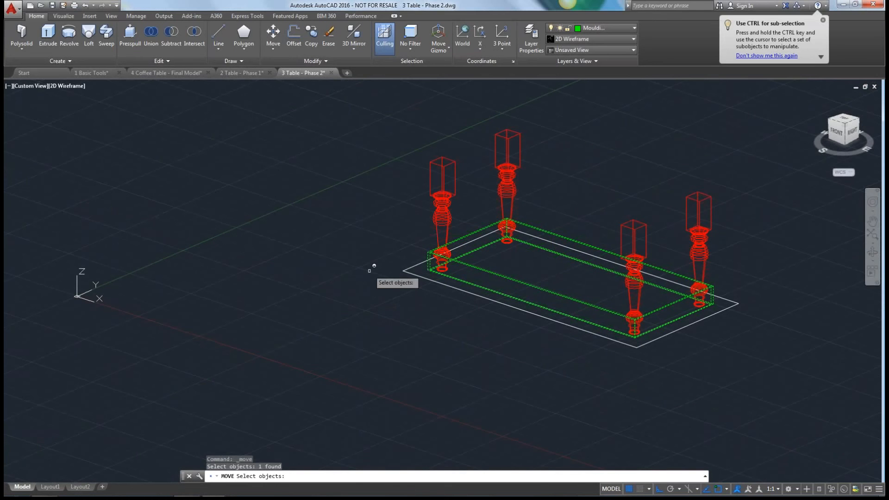
key("Return")
left_click(369, 270)
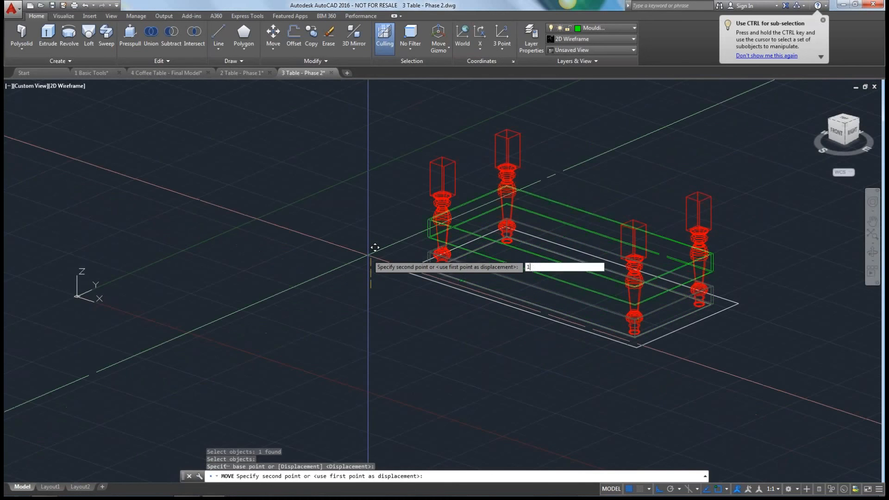
type("1'3")
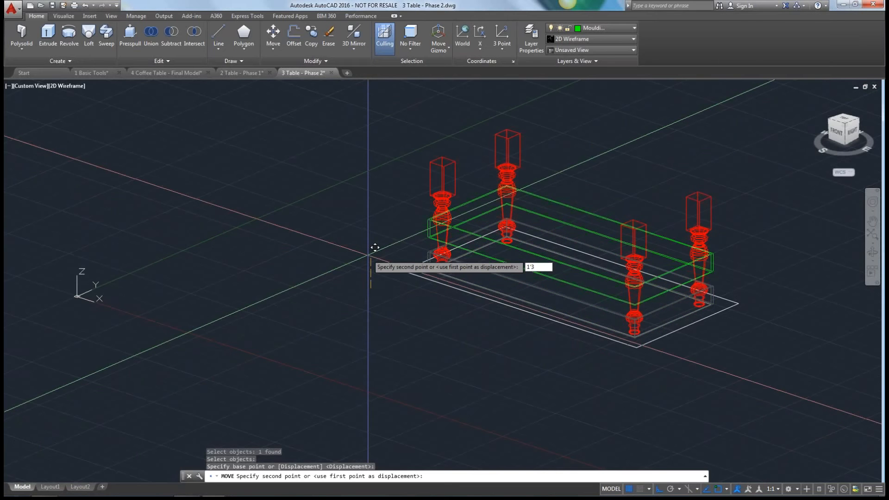
key("Return")
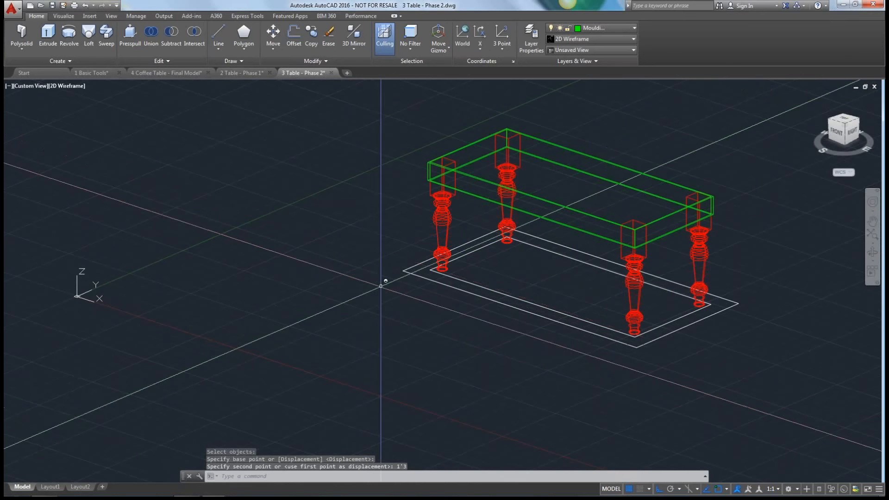
Copy the outer tabletop rectangle 1'6" straight up along the Z axis.
middle_click_drag(381, 286, 357, 294, "shift")
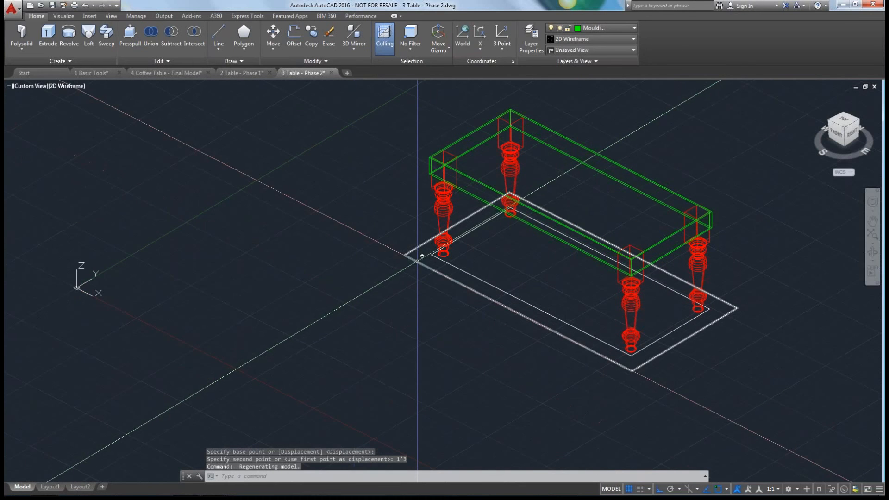
type("CP")
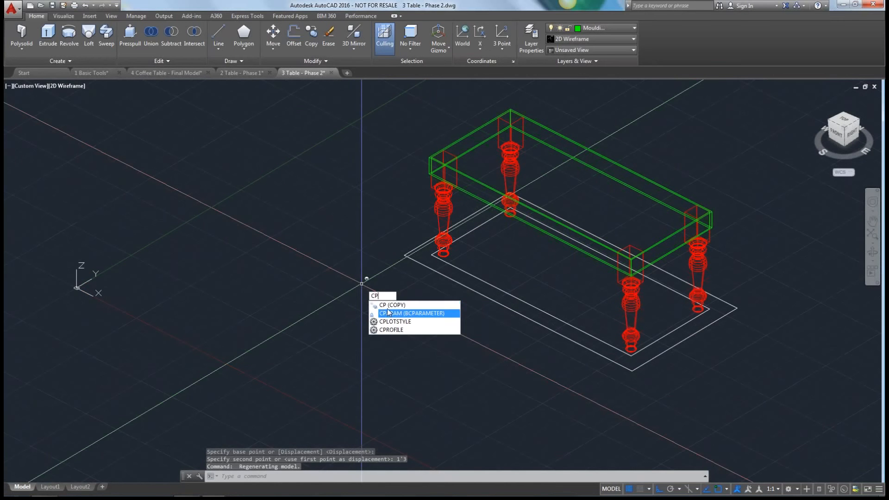
key("Return")
left_click(424, 264)
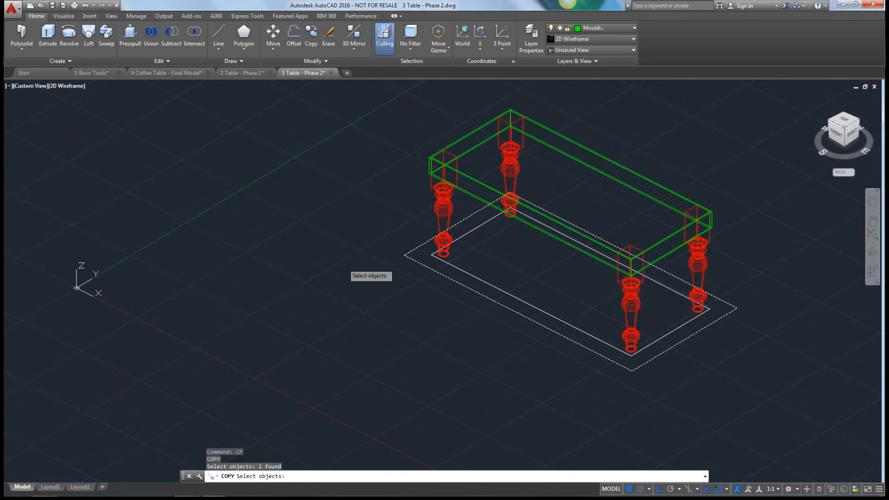
key("Return")
left_click(342, 279)
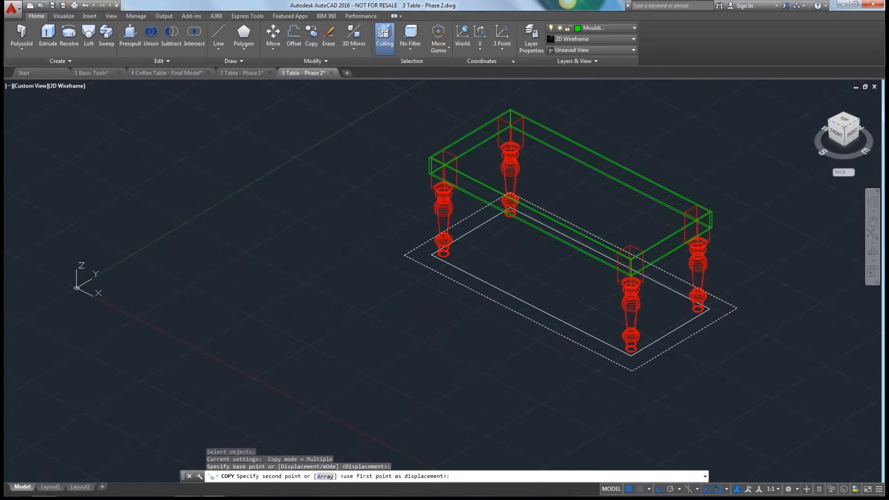
type("1'6")
key("Return")
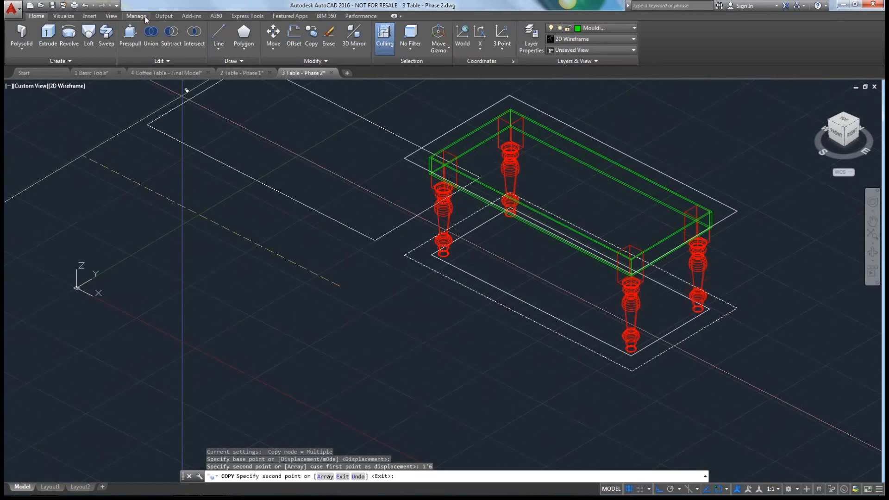
key("Escape")
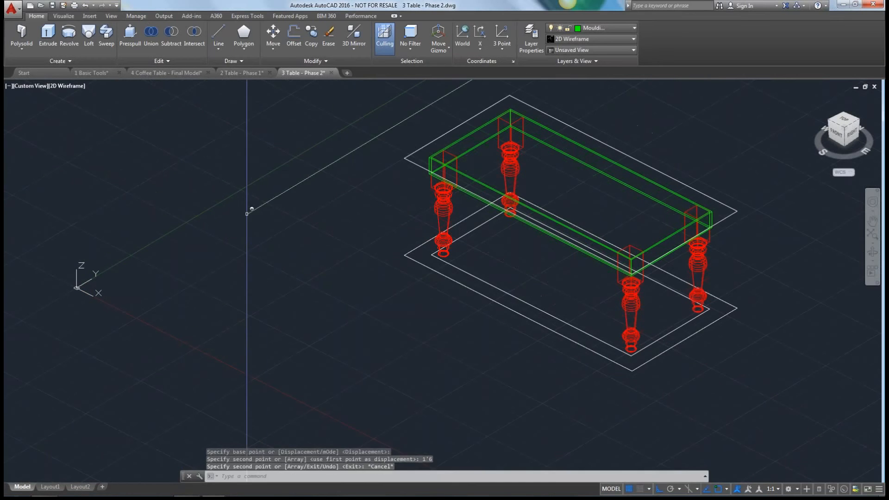
scroll(211, 365, "down", 2)
key("ctrl+shift+e")
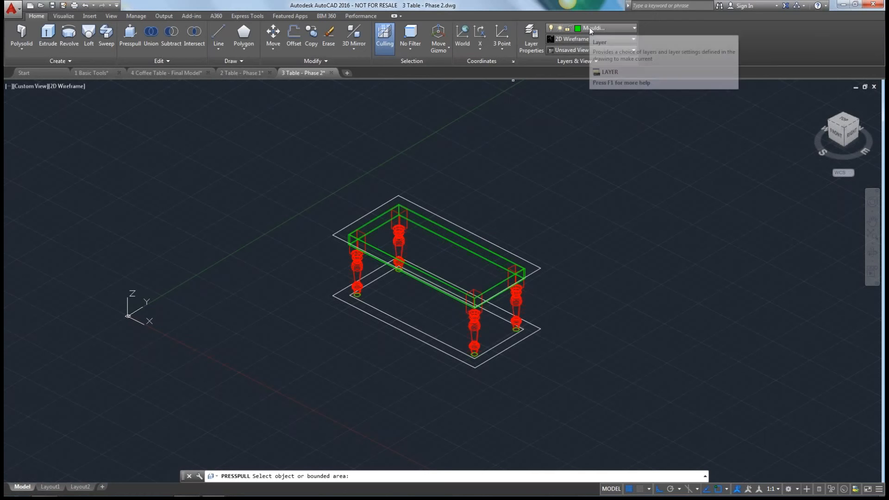
left_click(362, 213)
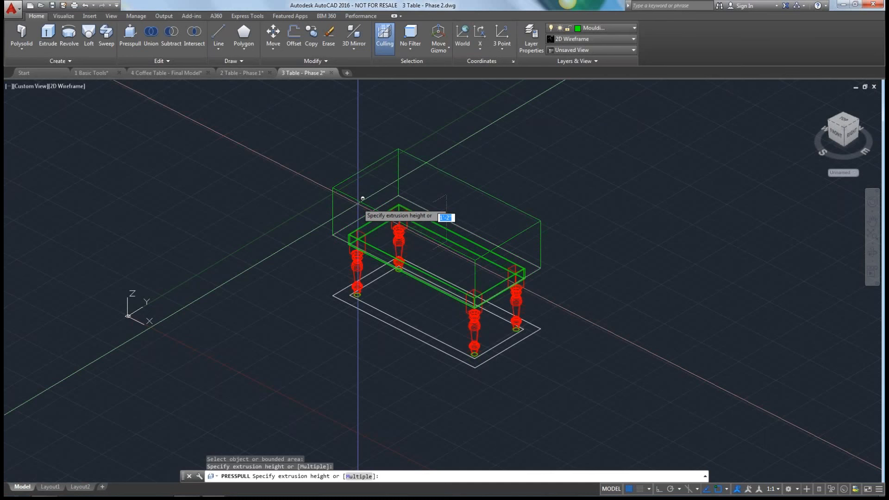
key("Escape")
Thaw the TableTop layer and make it the current layer.
left_click(602, 28)
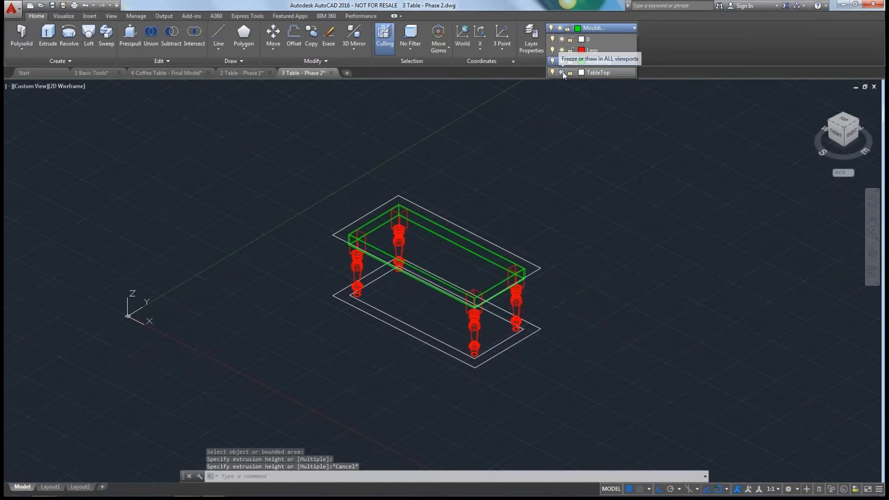
left_click(562, 72)
left_click(598, 72)
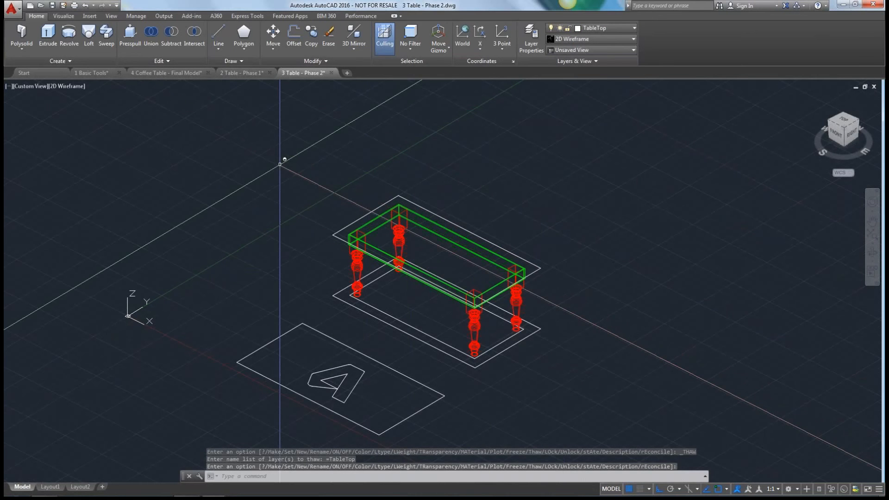
key("Escape")
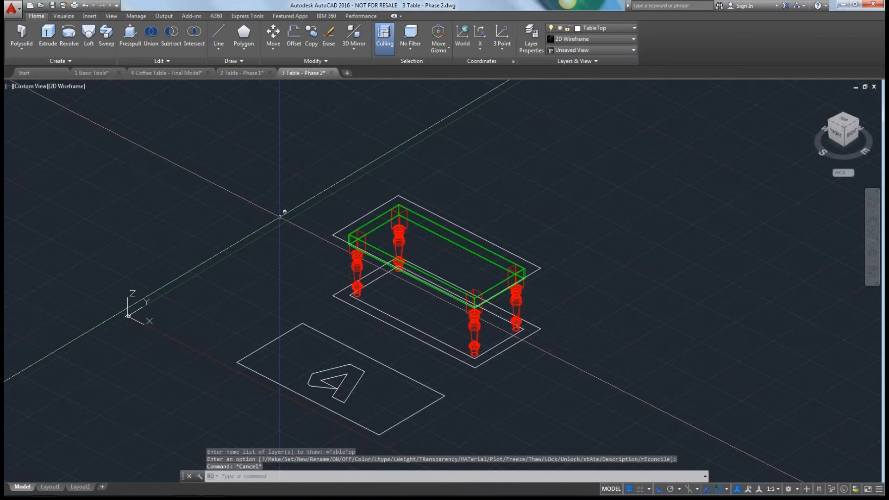
Presspull the raised outer rectangle upward by 2" to form the tabletop slab.
scroll(279, 217, "up", 3)
left_click(130, 36)
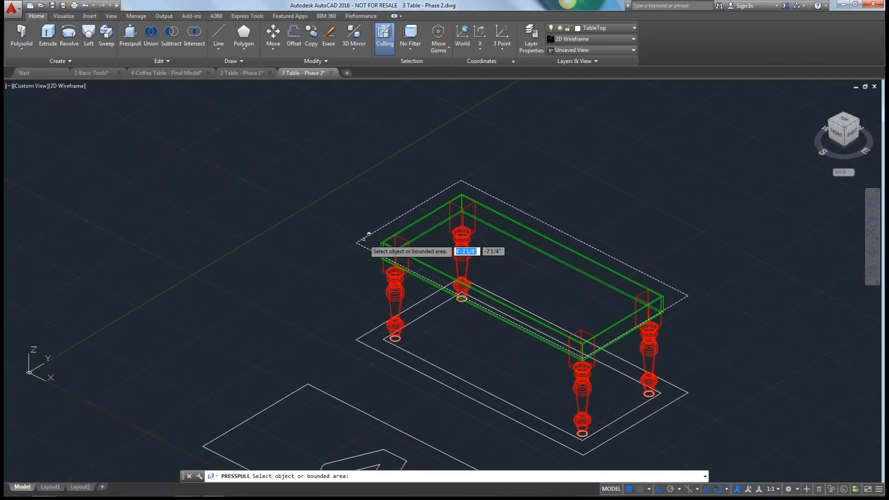
left_click(364, 238)
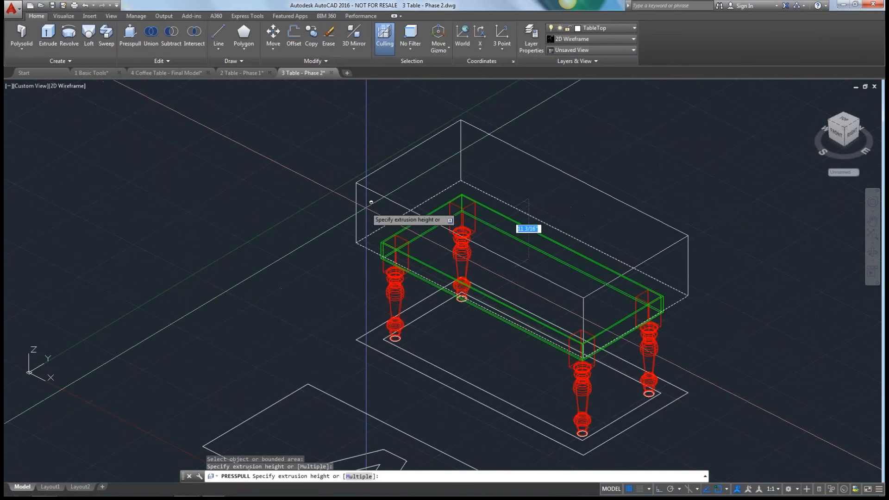
type("2\"")
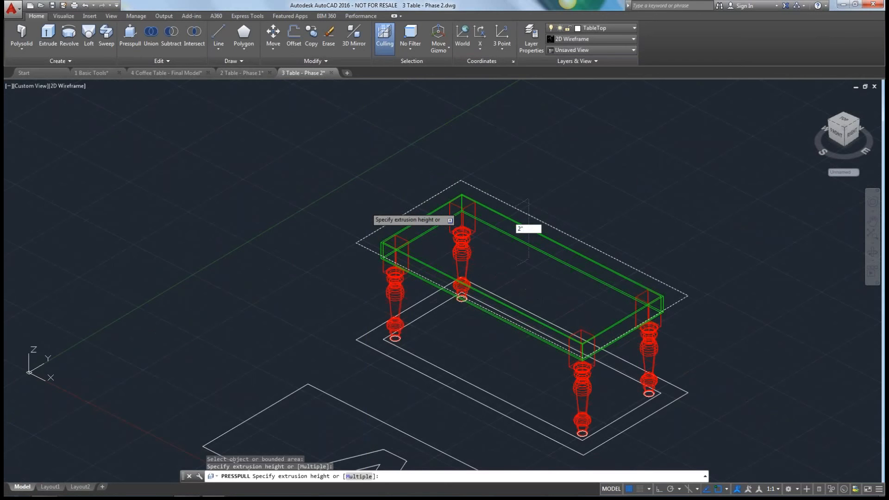
key("Return")
key("Escape")
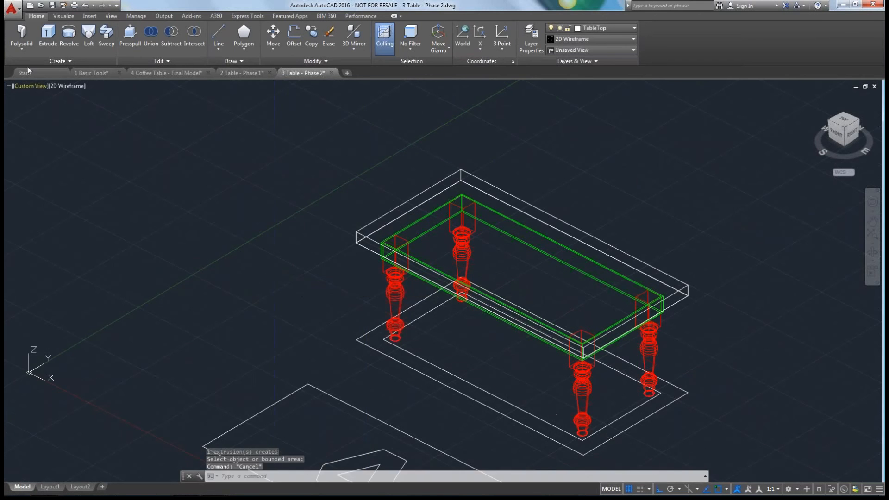
Inspect the table in the Conceptual visual style and return to 2D Wireframe.
left_click(60, 85)
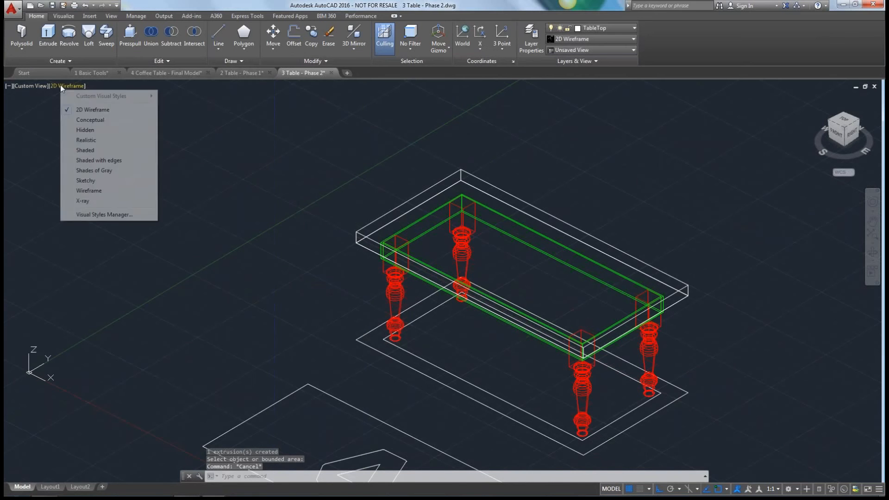
left_click(90, 119)
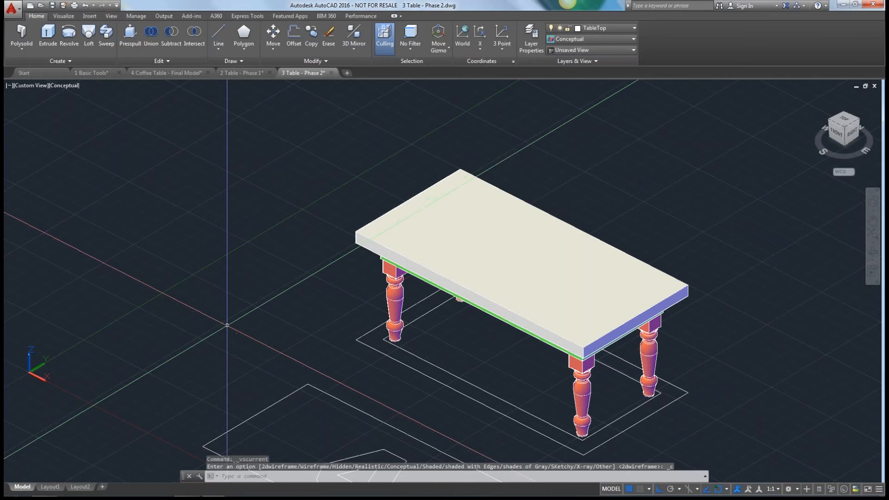
middle_click_drag(227, 325, 262, 276, "shift")
left_click(65, 85)
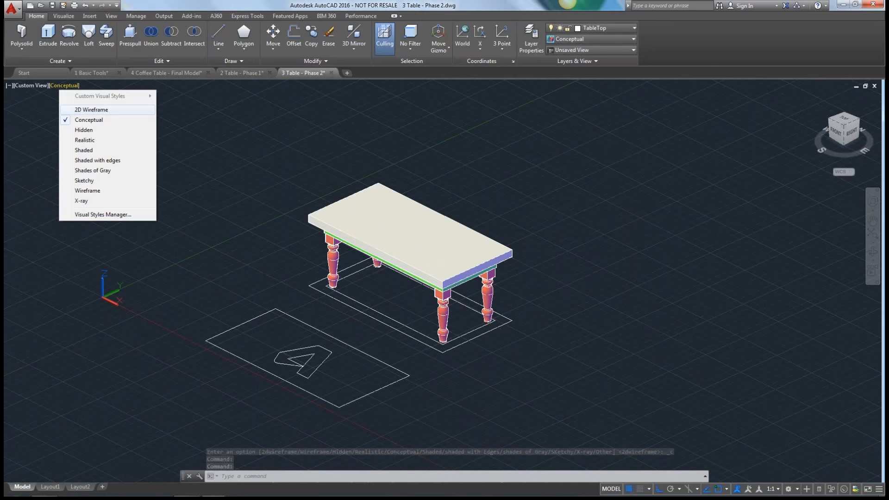
left_click(88, 109)
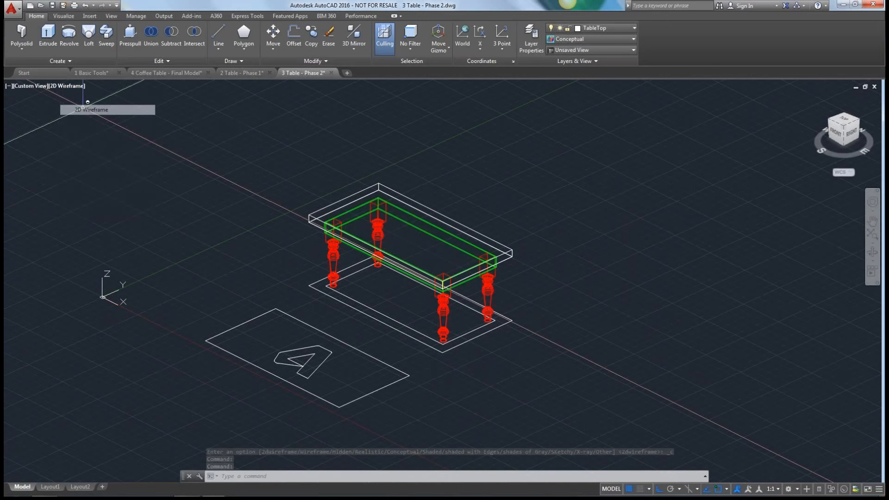
Copy the A-shaped logo from its reference rectangle's corner to the matching upper corner of the tabletop.
scroll(310, 351, "up", 5)
left_click(262, 129)
key("Escape")
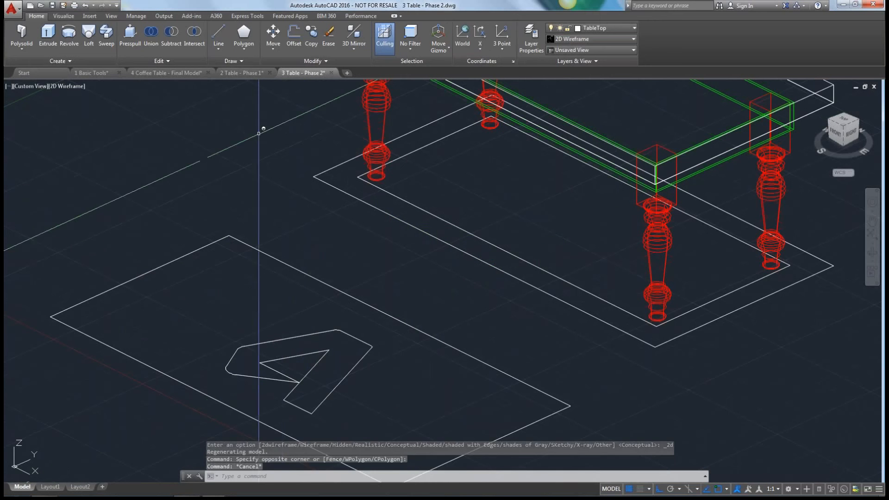
double_click(312, 39)
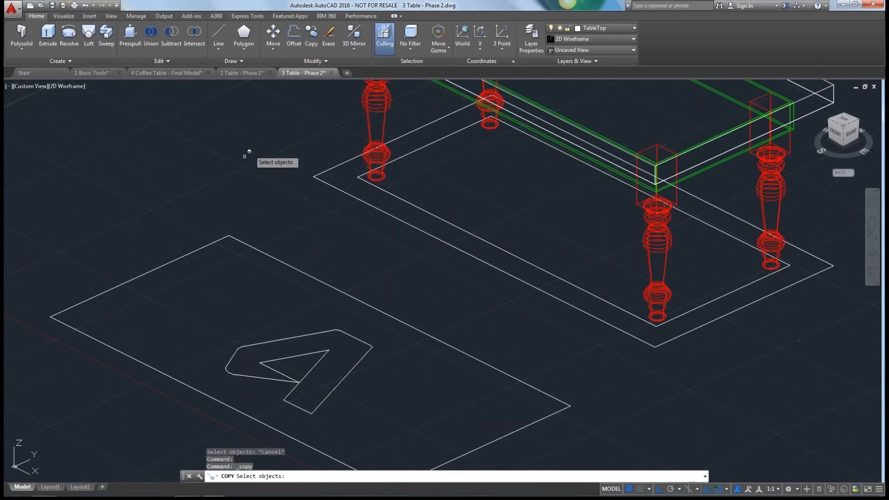
left_click(270, 340)
key("Return")
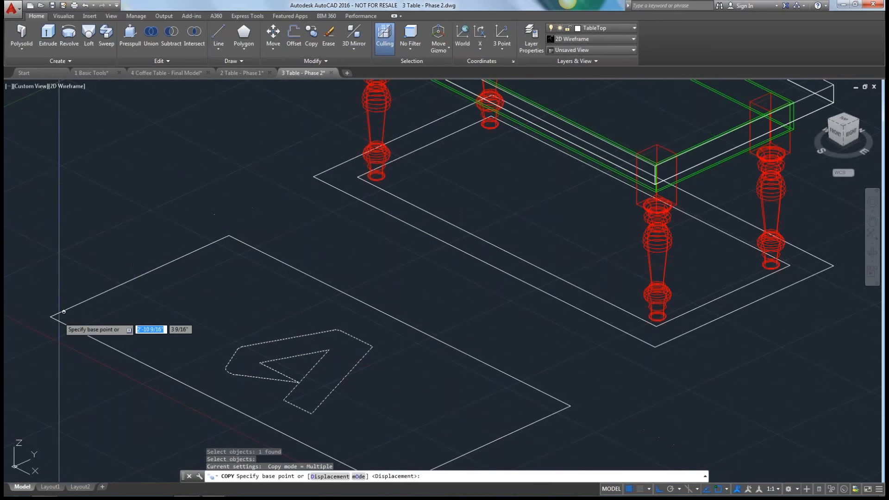
left_click(56, 313)
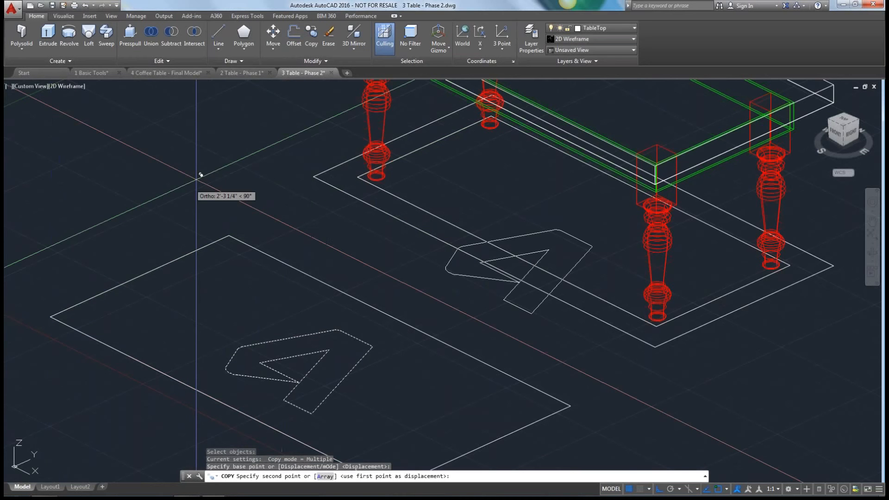
scroll(201, 174, "down", 2)
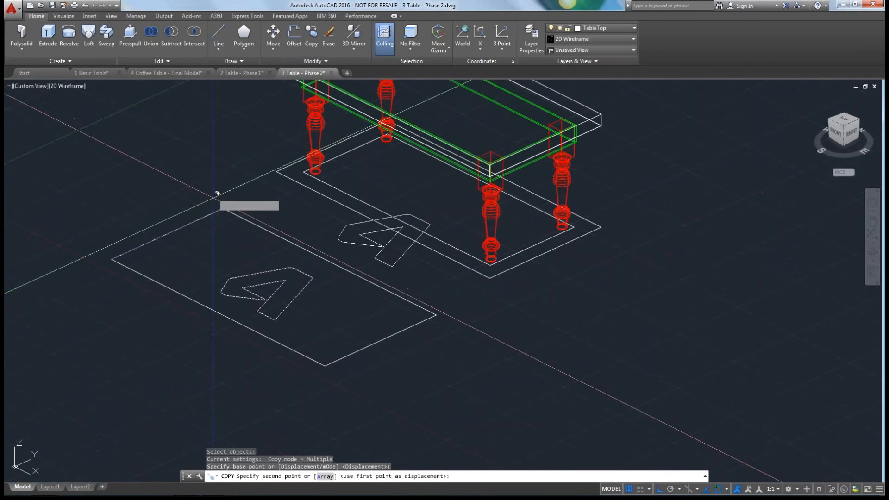
middle_click_drag(213, 198, 209, 329)
left_click(276, 186)
key("Escape")
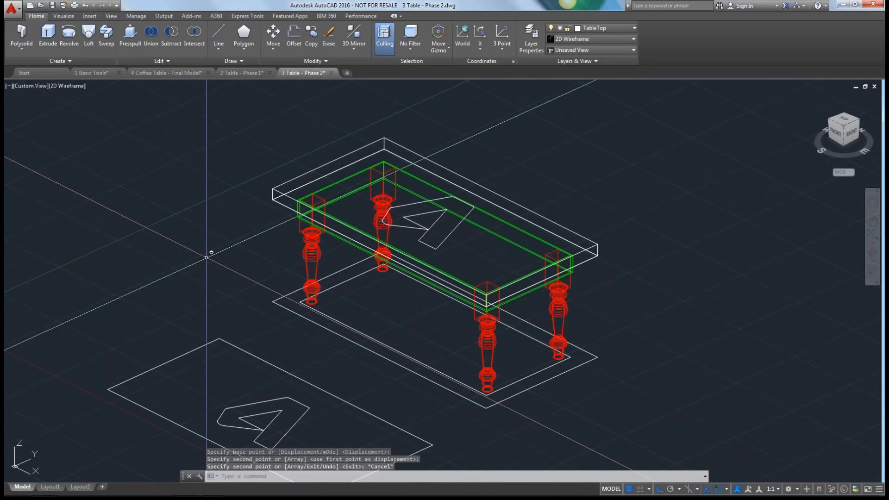
Presspull the copied logo downward through the tabletop so the solid extends well below it.
middle_click_drag(207, 257, 218, 254, "shift")
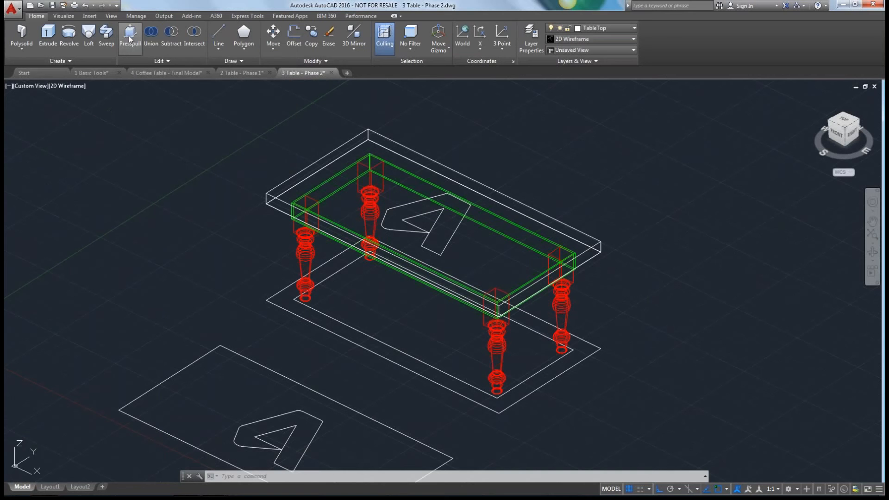
left_click(130, 39)
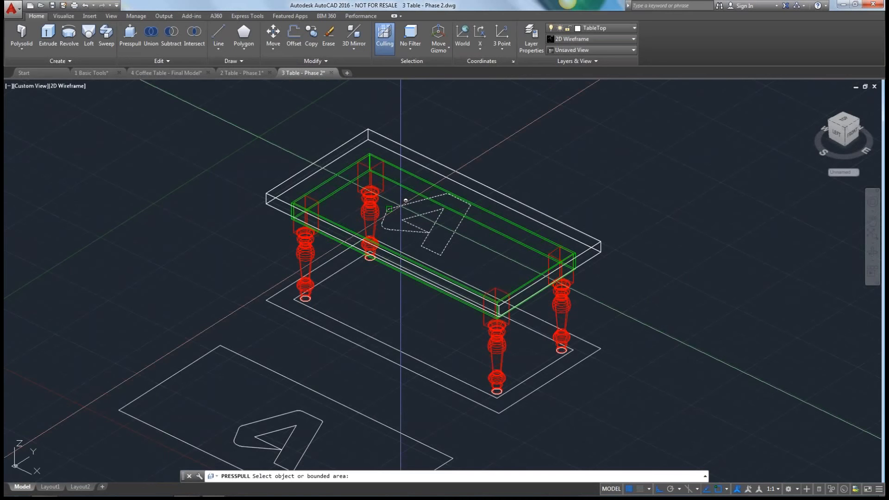
left_click_drag(401, 205, 373, 296)
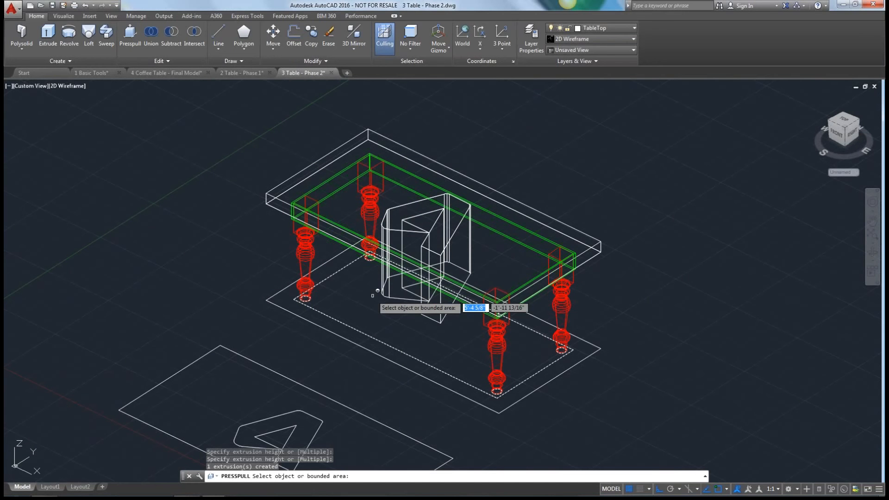
key("Return")
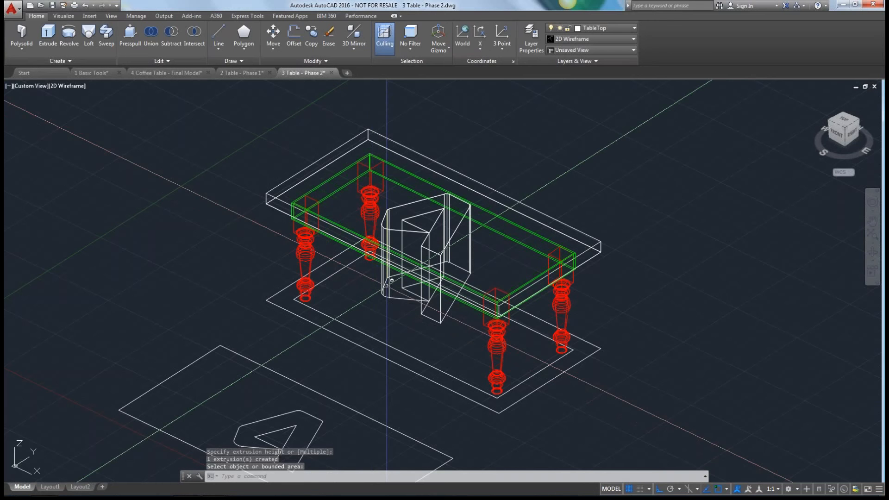
Erase the extruded logo solid and undo the deletion.
left_click(386, 284)
key("Delete")
key("ctrl+z")
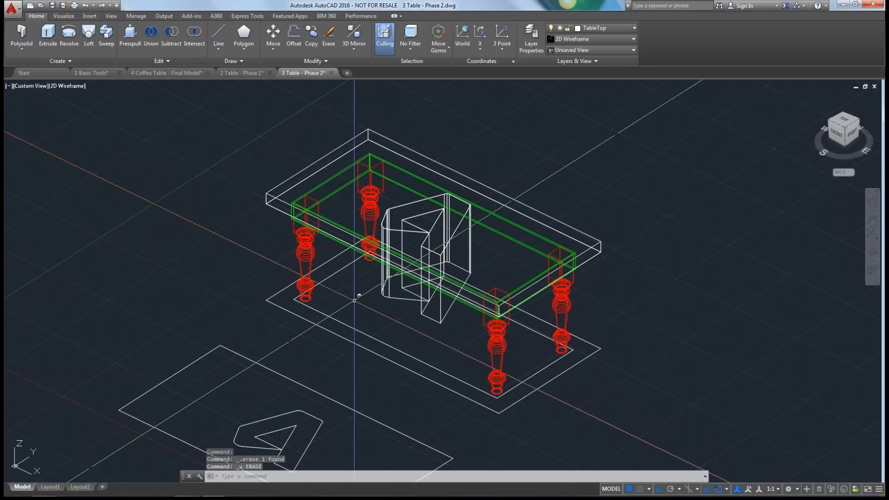
Subtract the extruded logo solid from the tabletop slab.
left_click(171, 35)
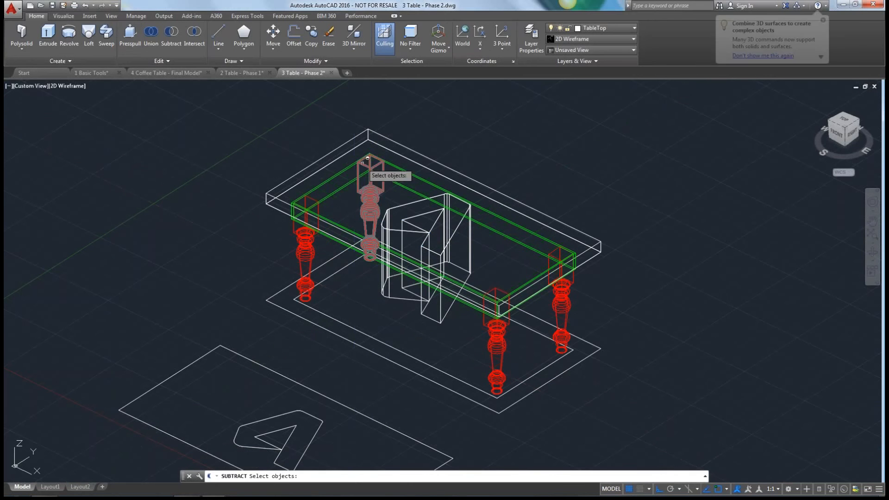
left_click(344, 144)
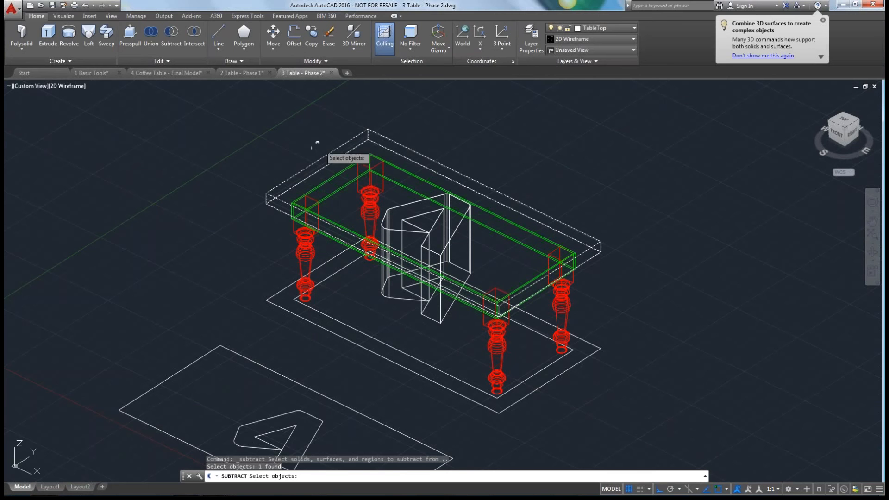
key("Return")
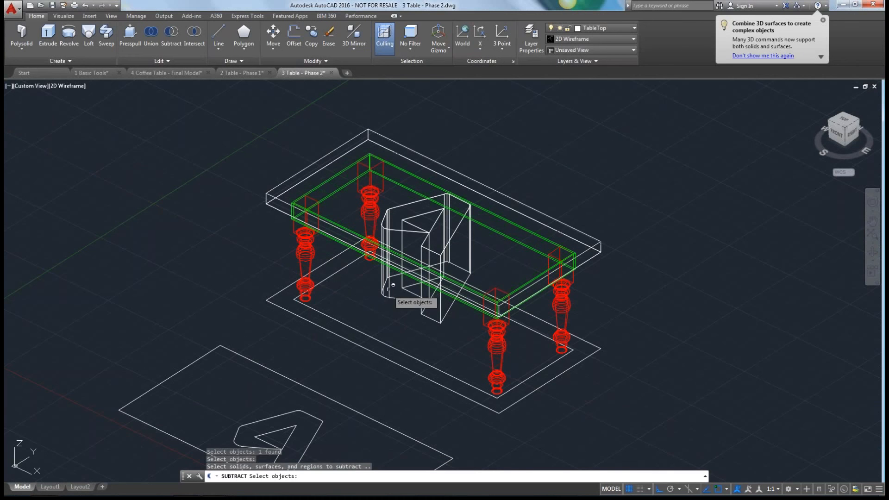
left_click(385, 289)
key("Return")
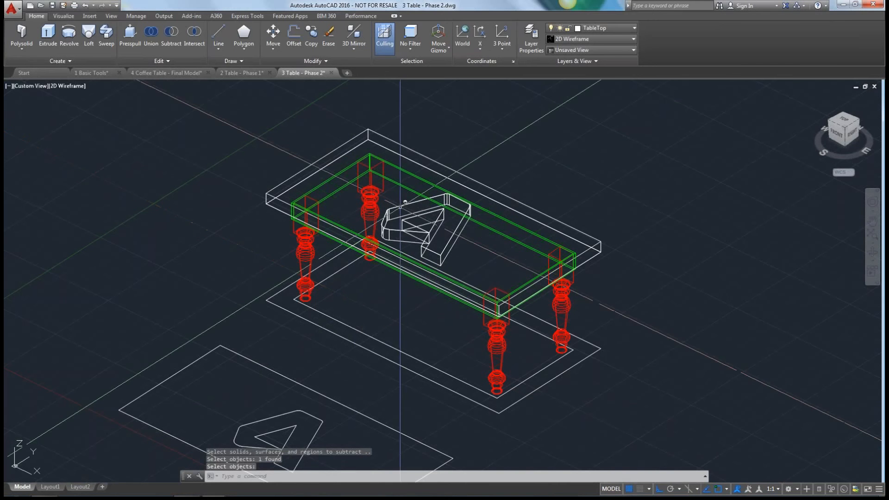
Display the model in the Hidden visual style to inspect the logo cutout in the tabletop.
left_click(70, 85)
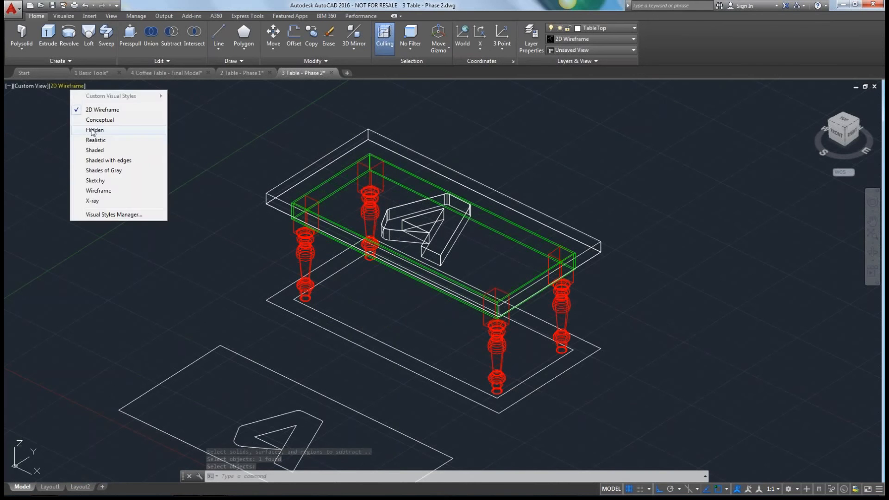
left_click(92, 131)
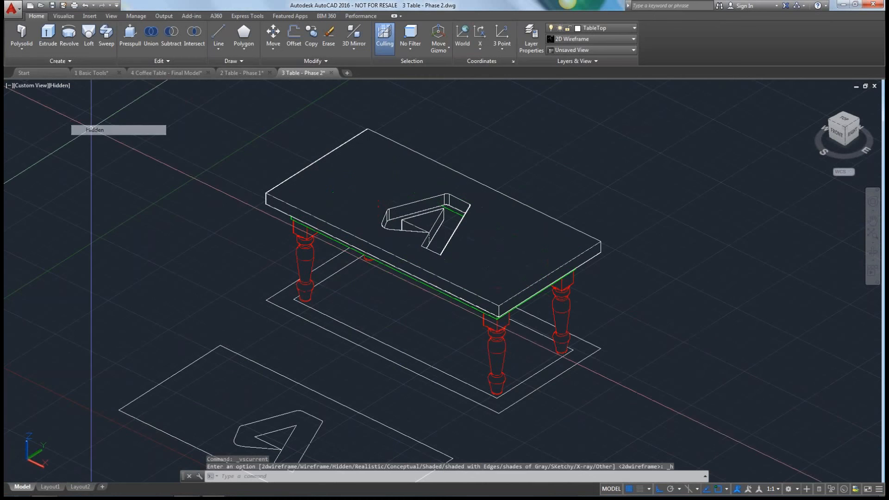
scroll(443, 201, "up", 5)
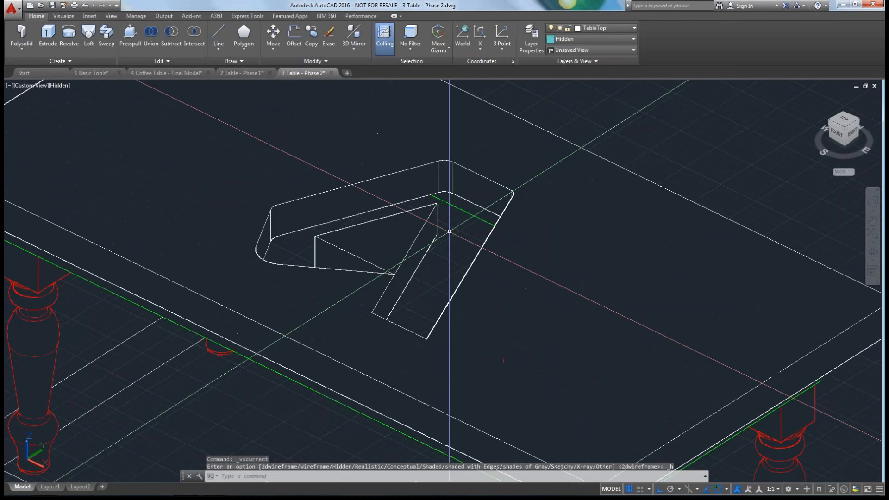
scroll(450, 231, "down", 5)
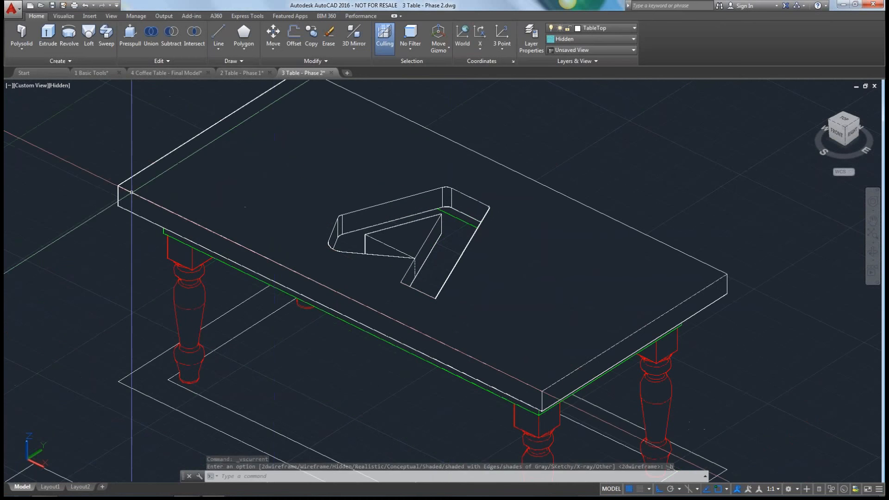
Try to presspull the area inside the logo-shaped opening of the tabletop.
left_click(130, 35)
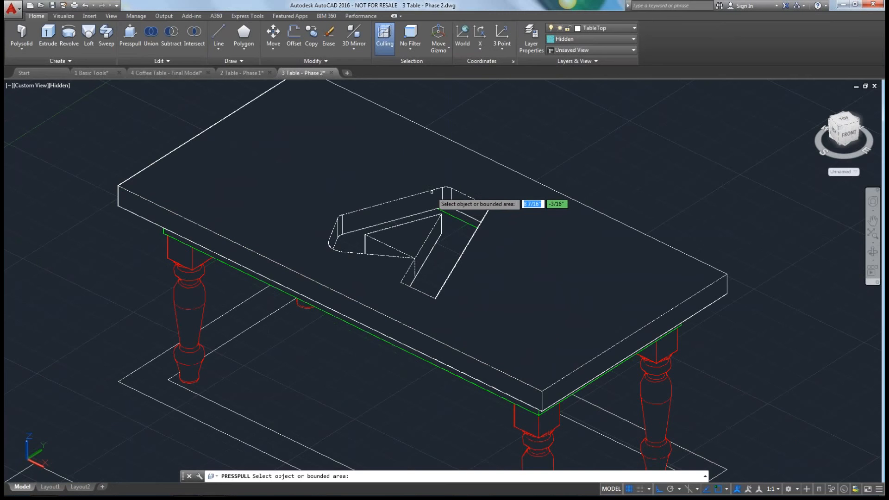
left_click(427, 197)
key("Return")
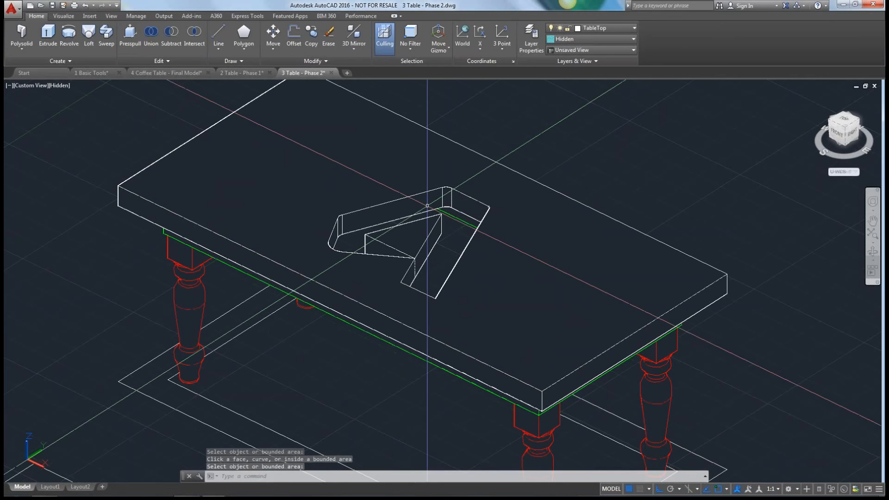
left_click(130, 37)
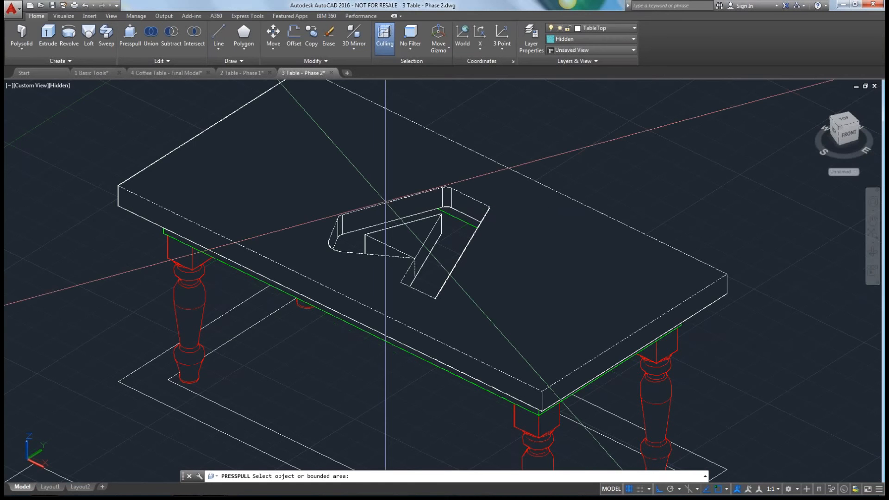
left_click(387, 231)
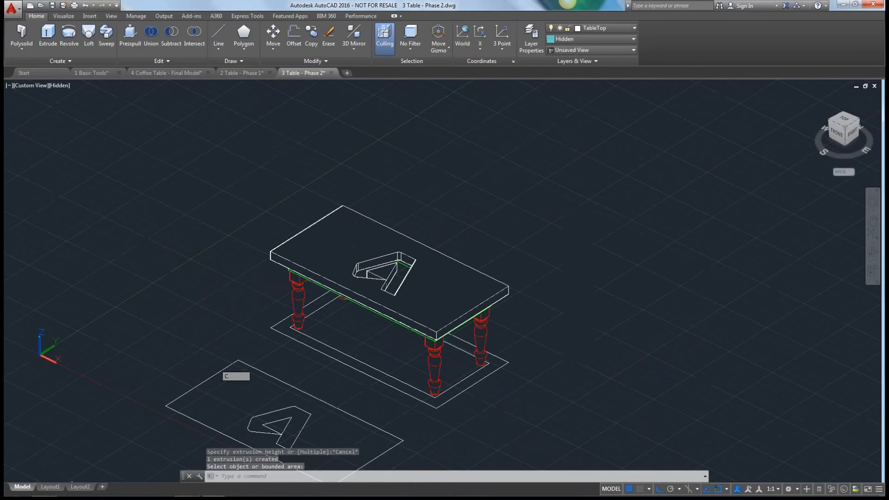
key("Escape")
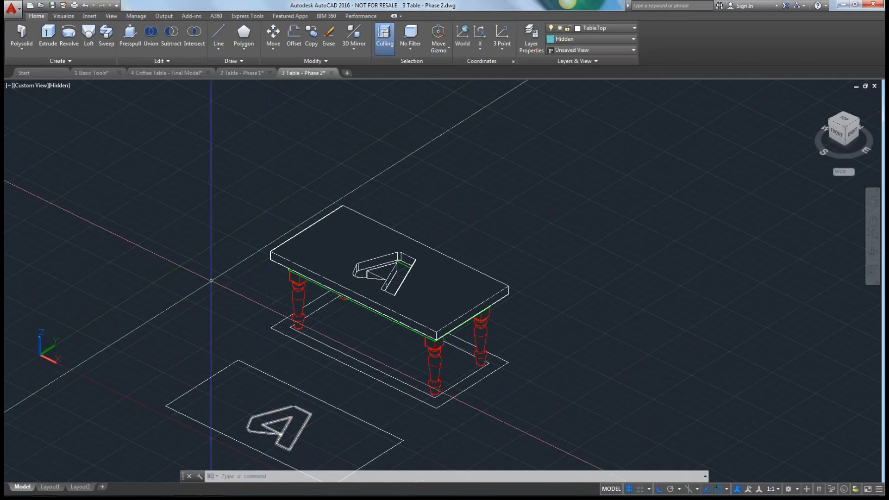
Copy the flat A-shaped logo from its reference rectangle's corner to the tabletop's upper corner and try to presspull the copy.
type("co")
key("Return")
left_click(279, 410)
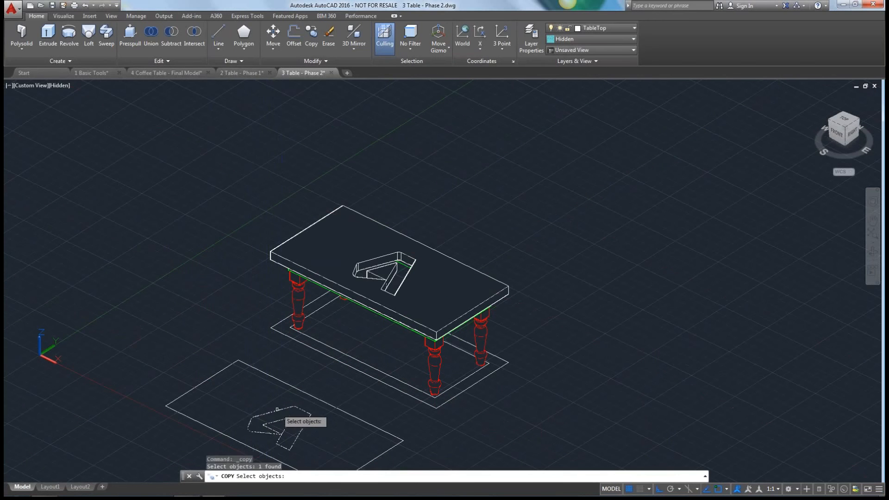
key("Return")
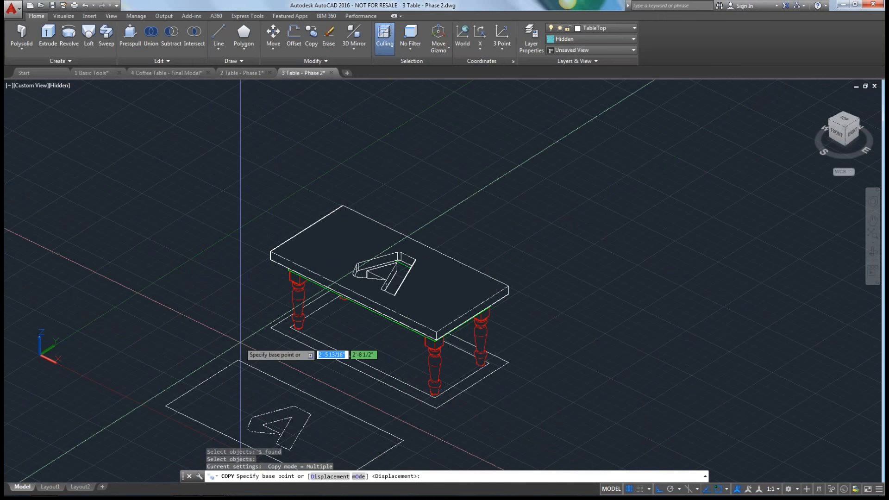
left_click(238, 360)
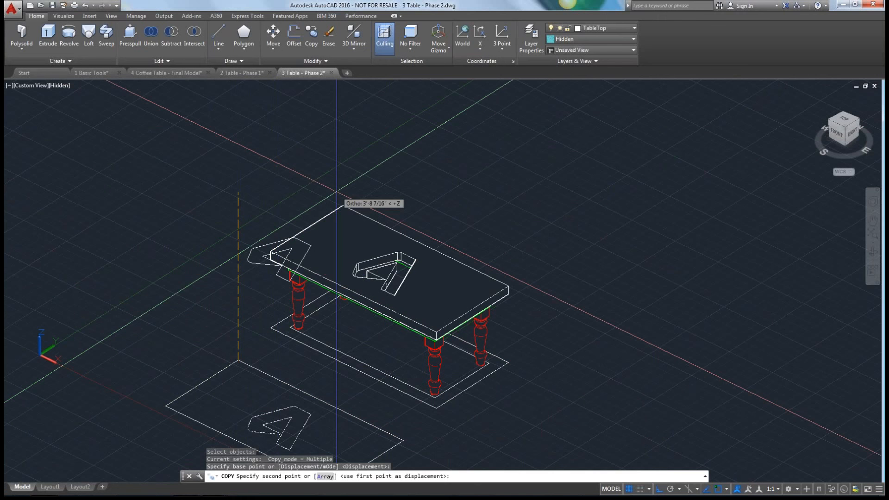
scroll(337, 192, "up", 5)
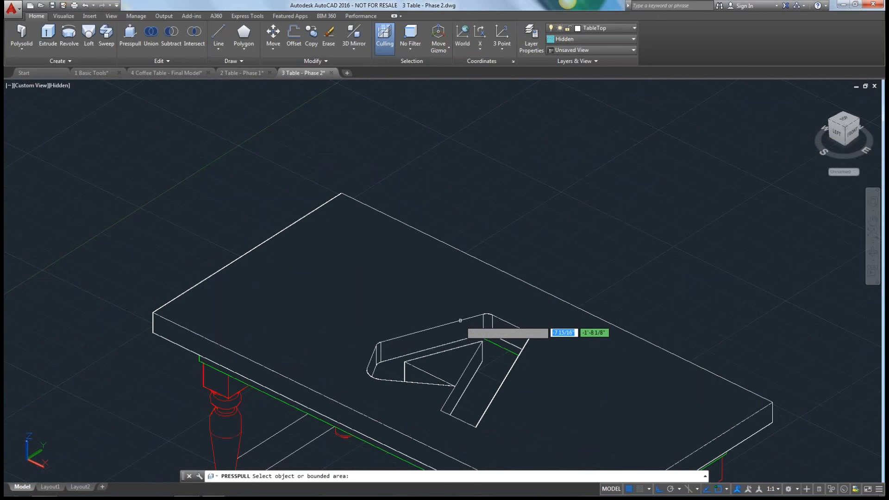
key("Escape")
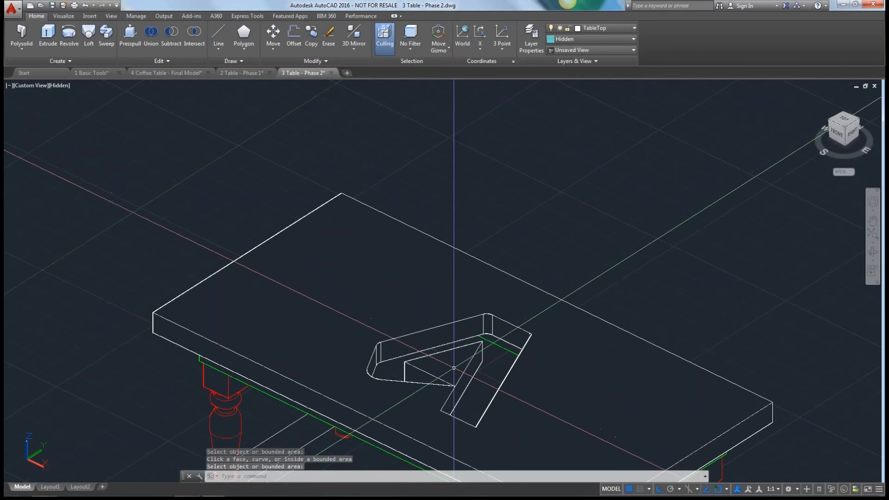
Extrude the original A-shaped logo in the reference rectangle 2" downward as a solid.
scroll(327, 400, "down", 2)
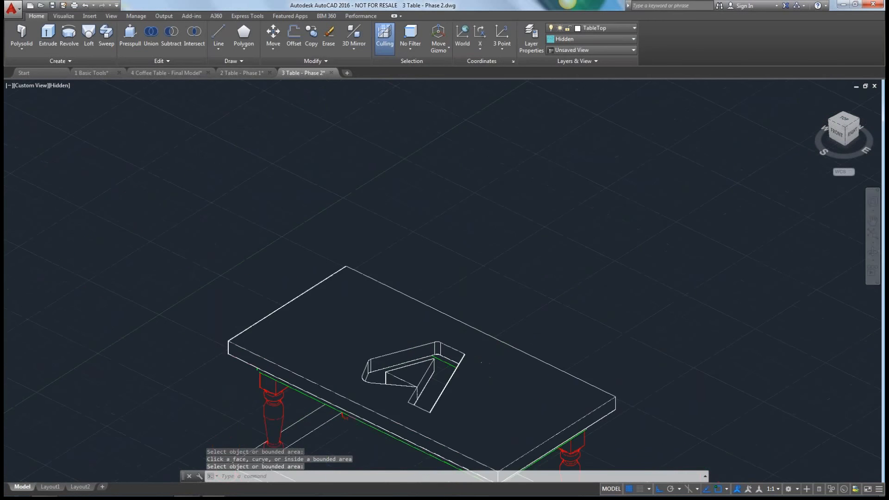
scroll(327, 297, "down", 2)
middle_click_drag(327, 297, 341, 331)
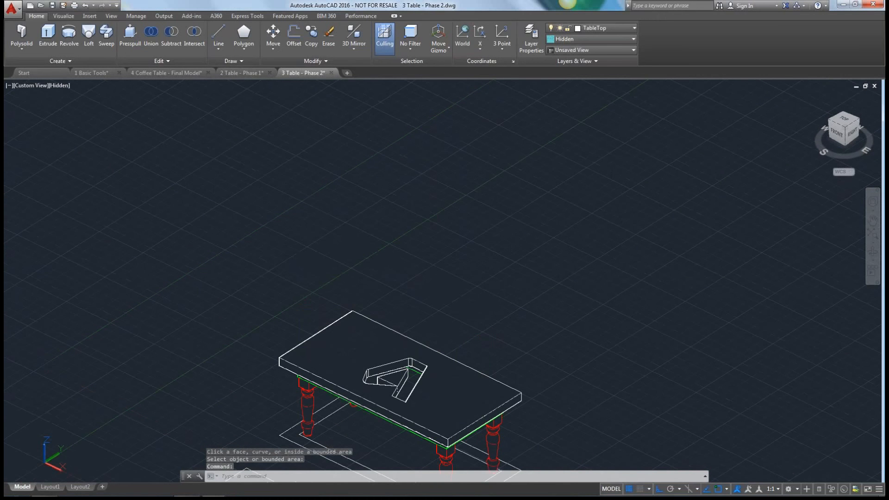
scroll(270, 147, "down", 2)
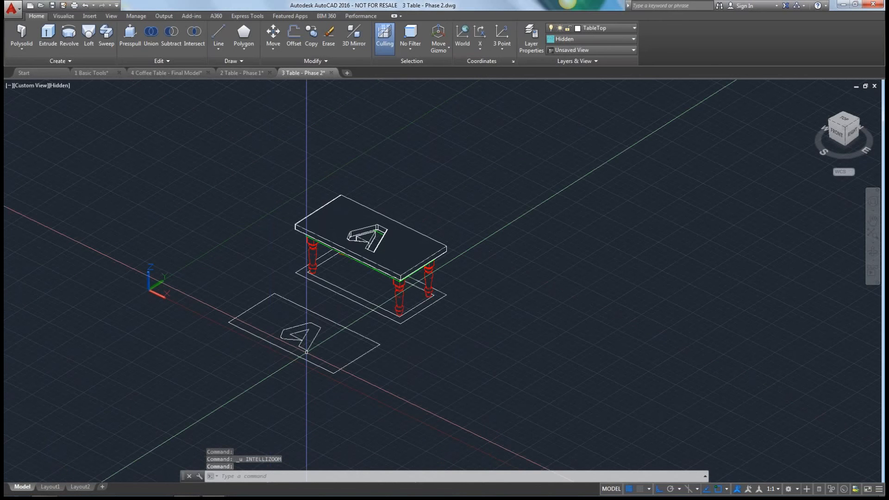
scroll(306, 352, "up", 3)
left_click(48, 33)
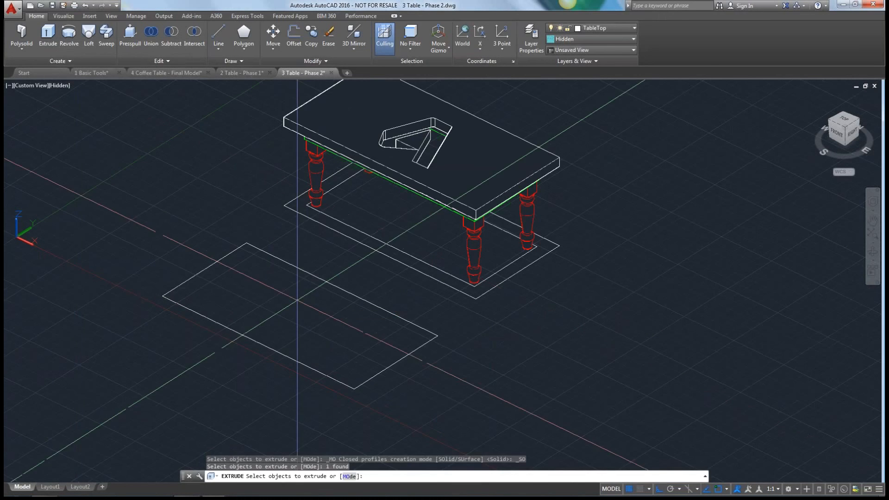
left_click(295, 329)
key("Return")
type("2")
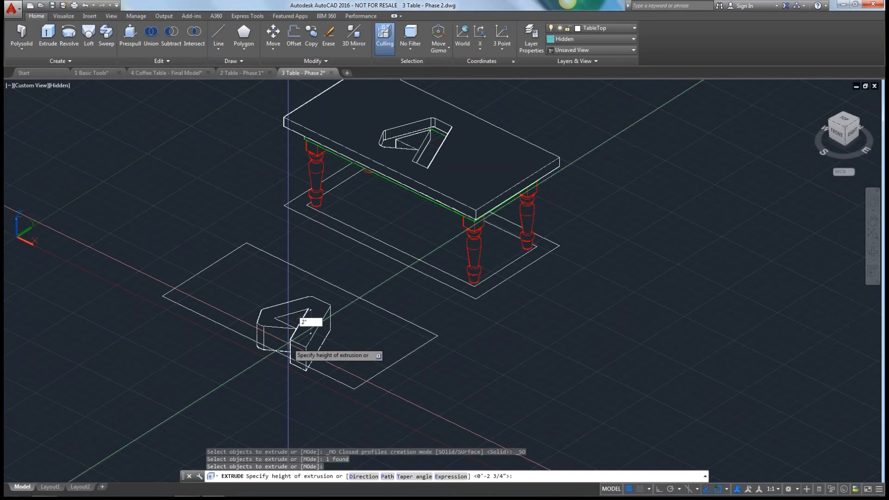
key("Return")
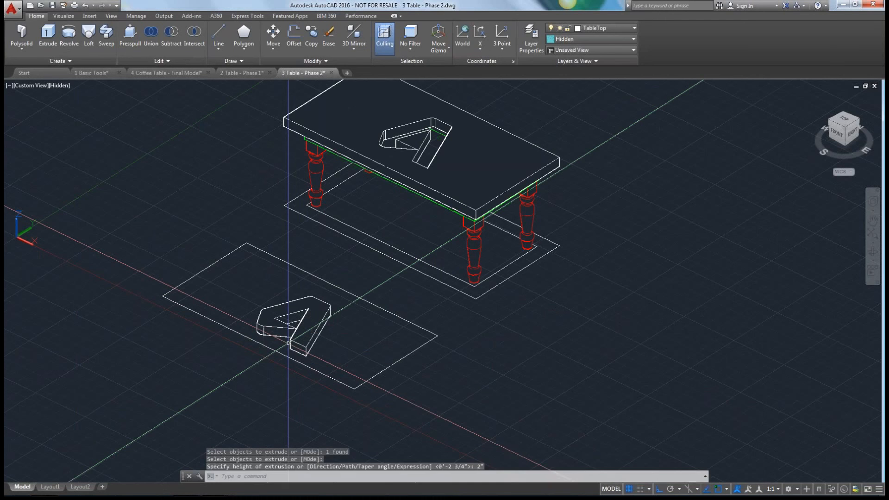
Move the extruded logo solid from its reference rectangle's corner to the matching upper corner of the tabletop, filling the cutout.
type("m")
key("Return")
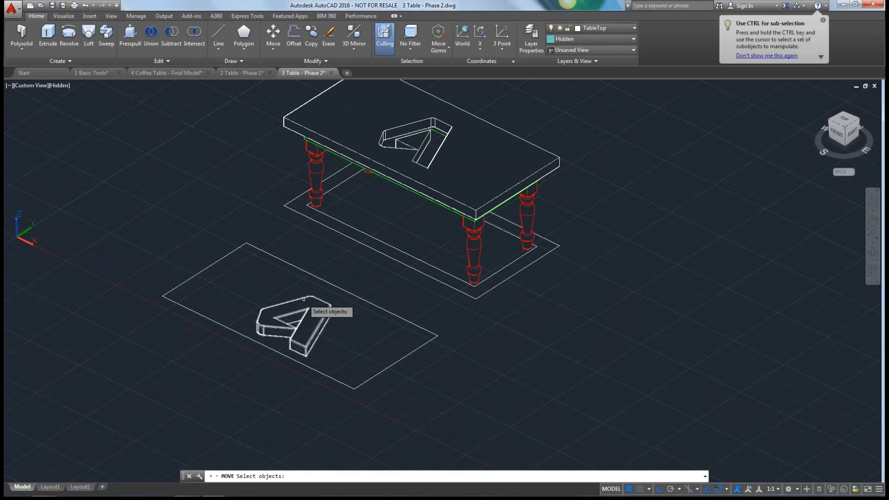
left_click(303, 299)
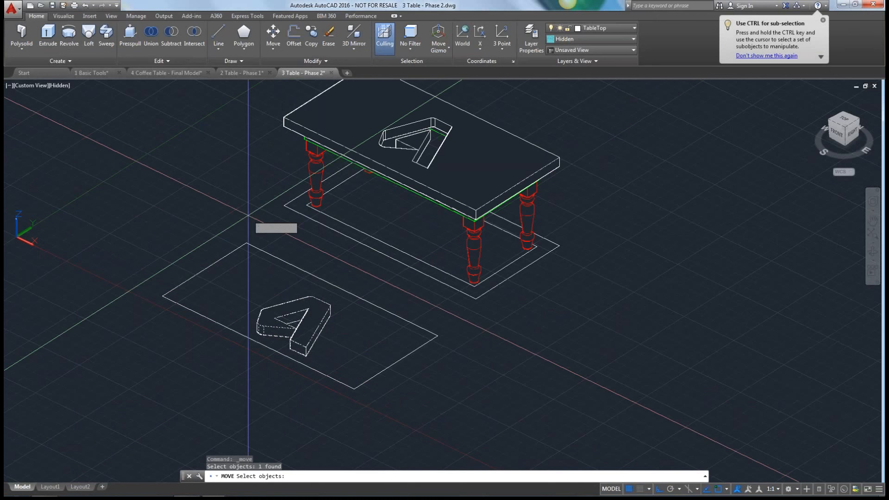
key("Return")
left_click(246, 243)
middle_click_drag(252, 221, 199, 347)
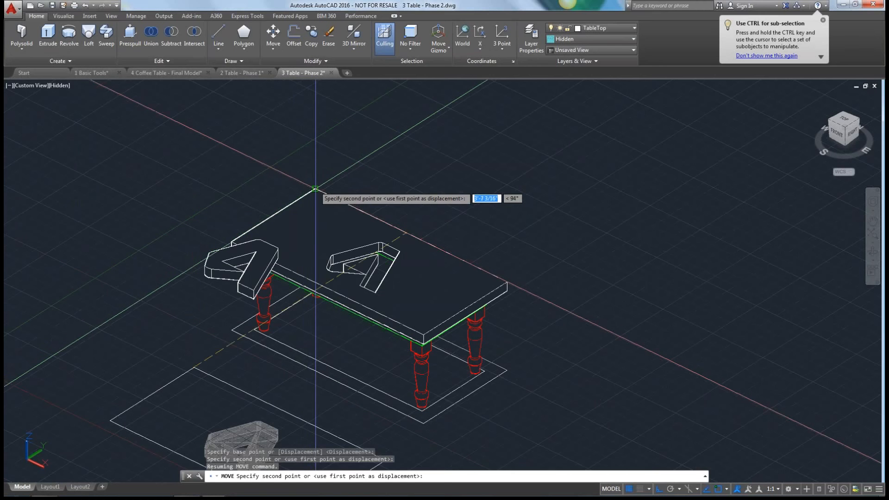
left_click(311, 187)
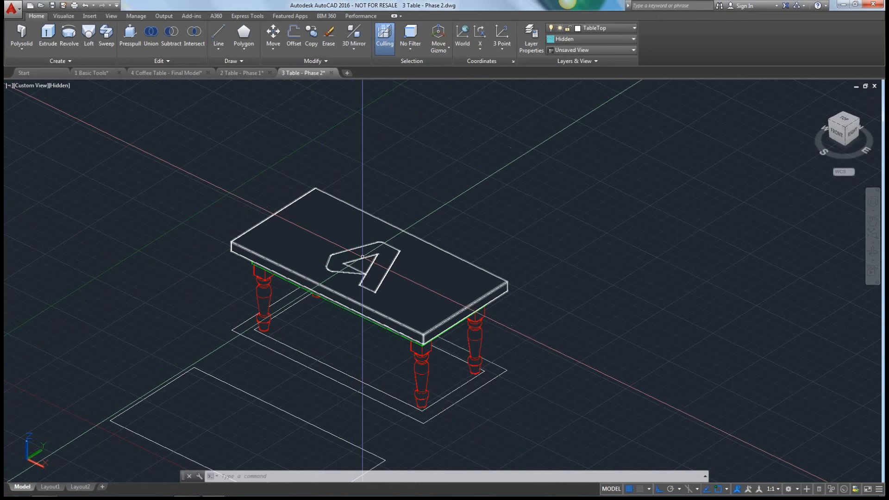
Display the table in the Realistic visual style and view the logo inlay from another angle.
left_click(363, 246)
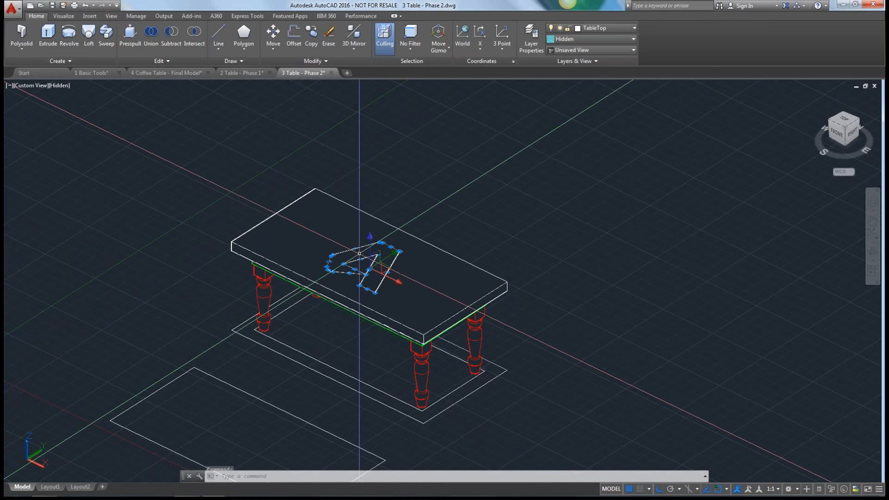
left_click(296, 220)
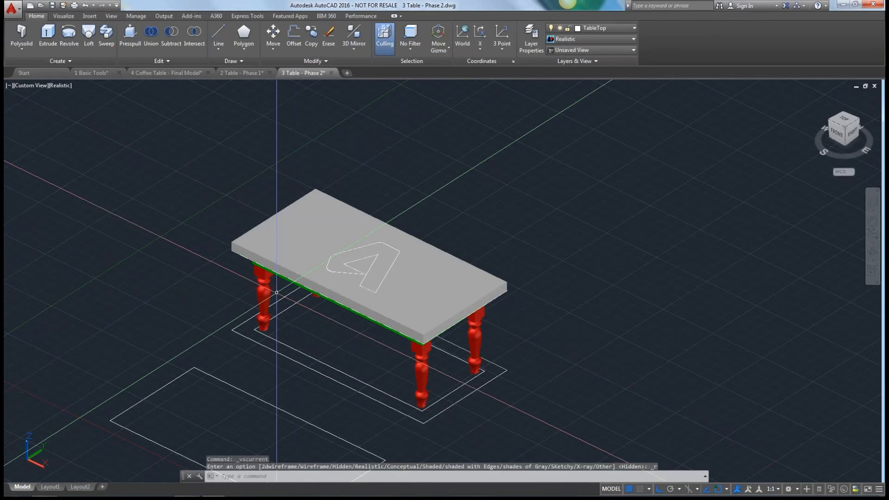
middle_click_drag(276, 292, 337, 250, "shift")
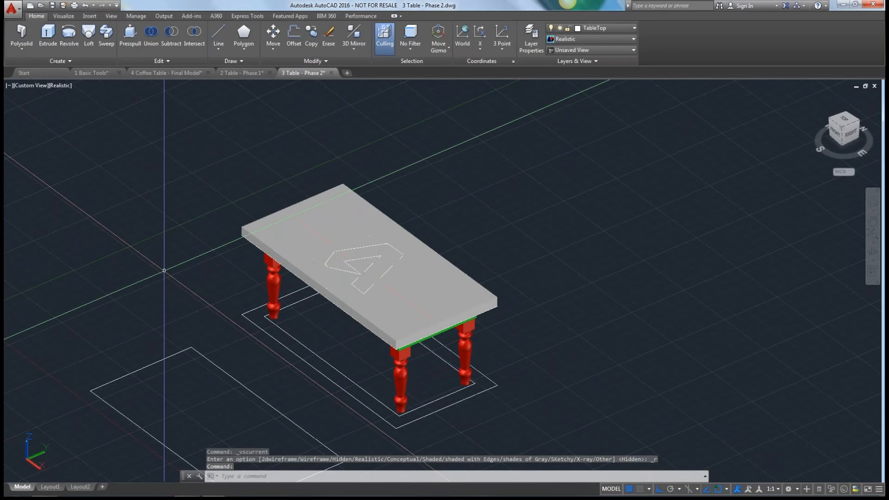
middle_click_drag(164, 270, 186, 211, "shift")
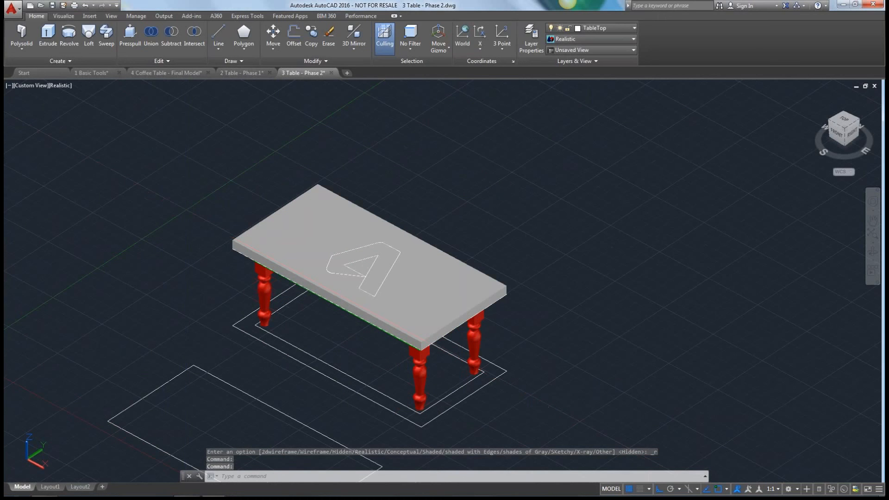
Change the logo inlay solid's color property from ByLayer to Blue and deselect it.
left_click(364, 254)
right_click(364, 253)
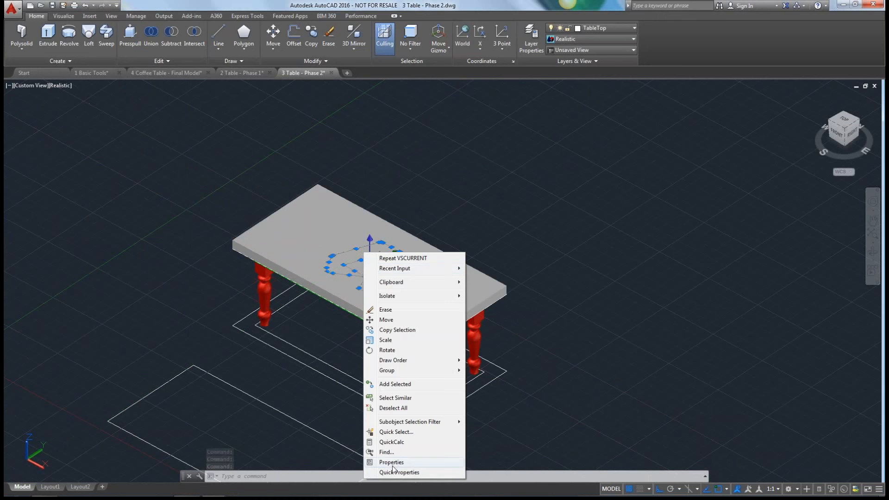
left_click(558, 217)
type("pro")
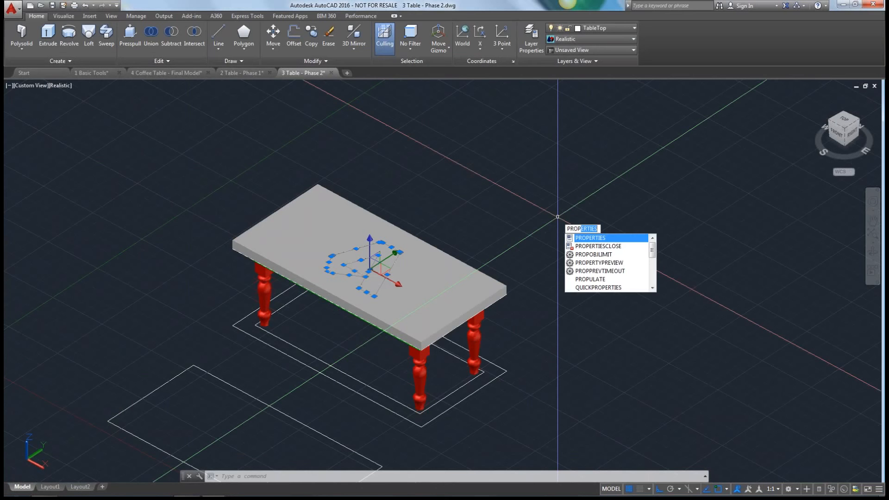
key("Return")
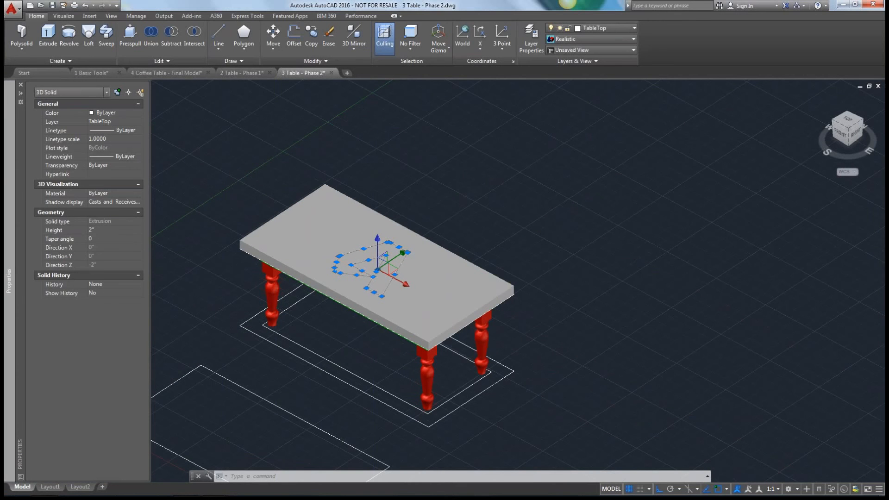
left_click(141, 112)
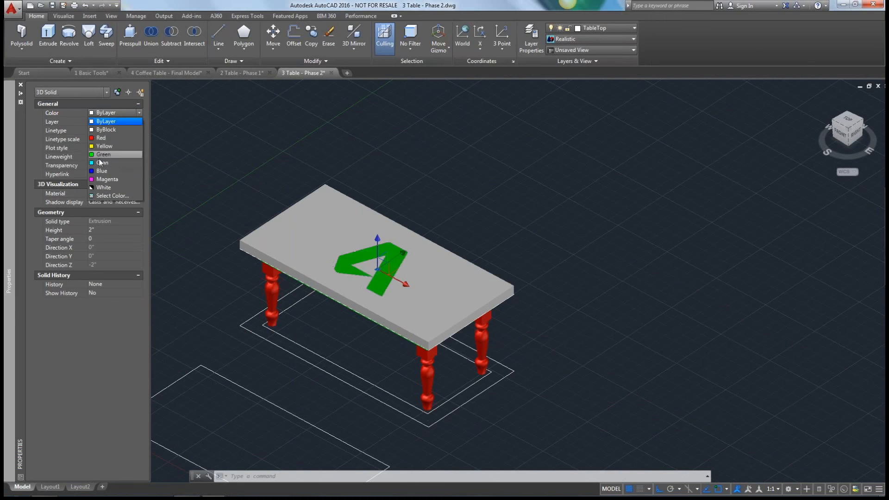
left_click(100, 171)
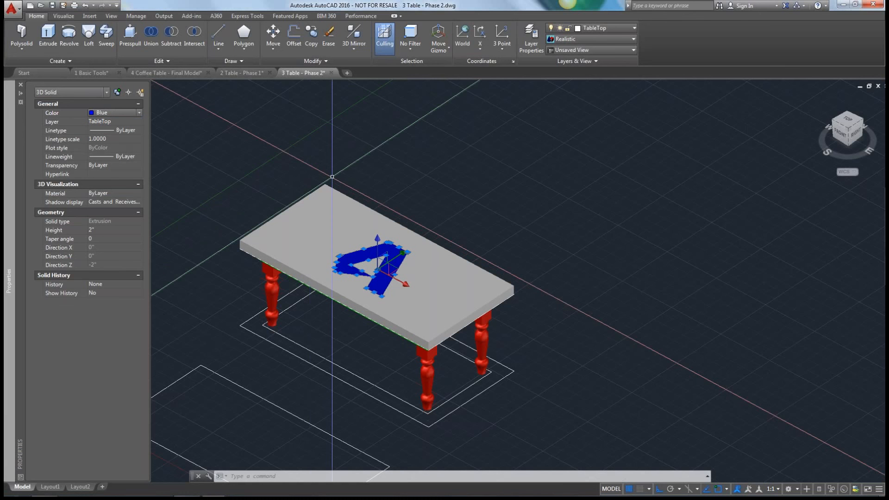
key("Escape")
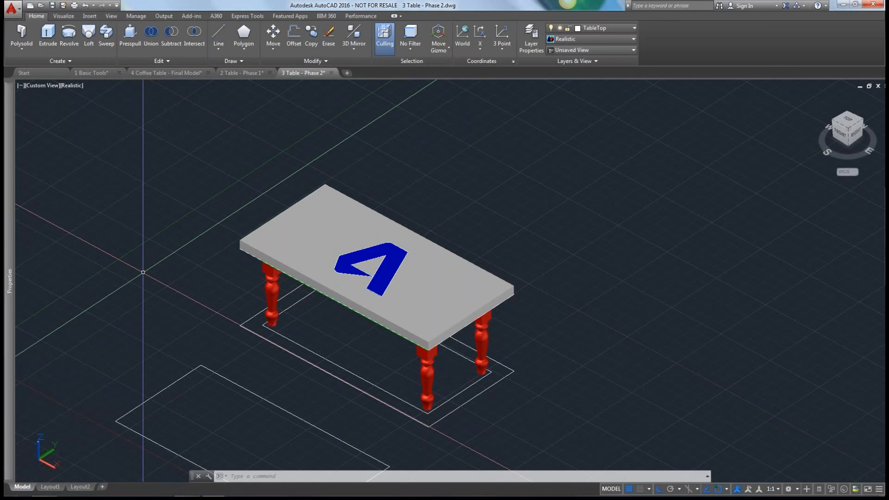
middle_click_drag(143, 272, 116, 295, "shift")
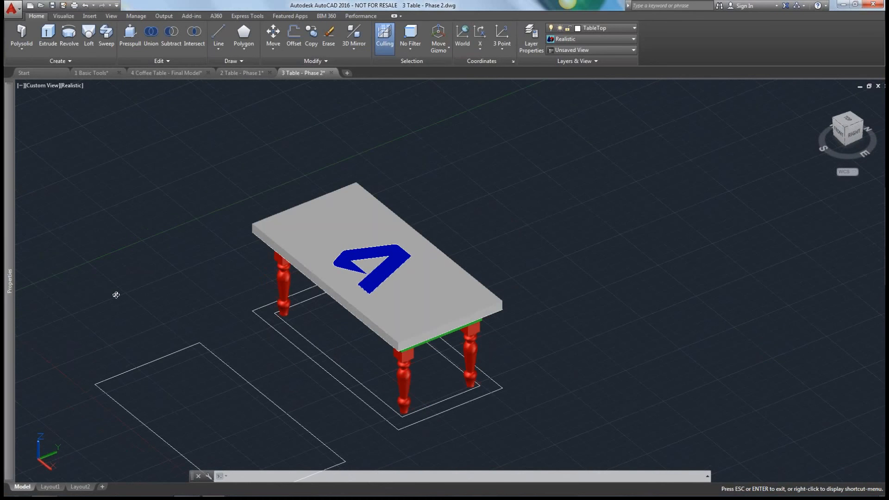
key("Escape")
mouse_move(188, 490)
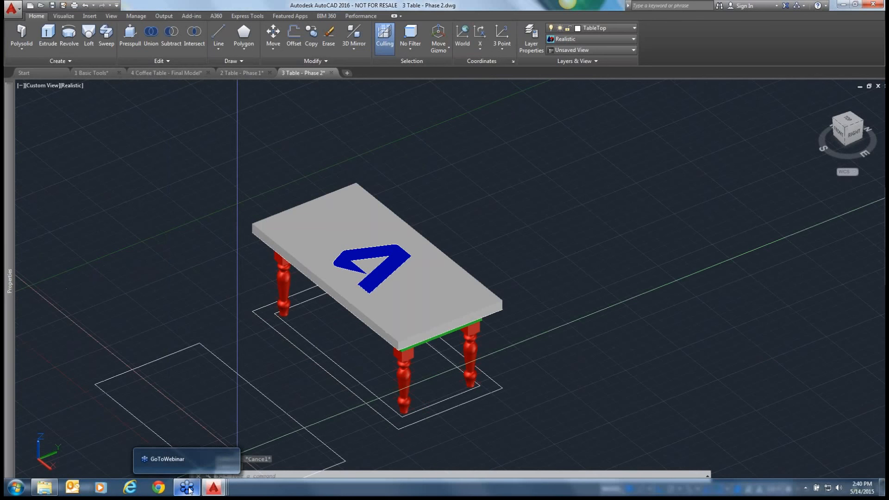
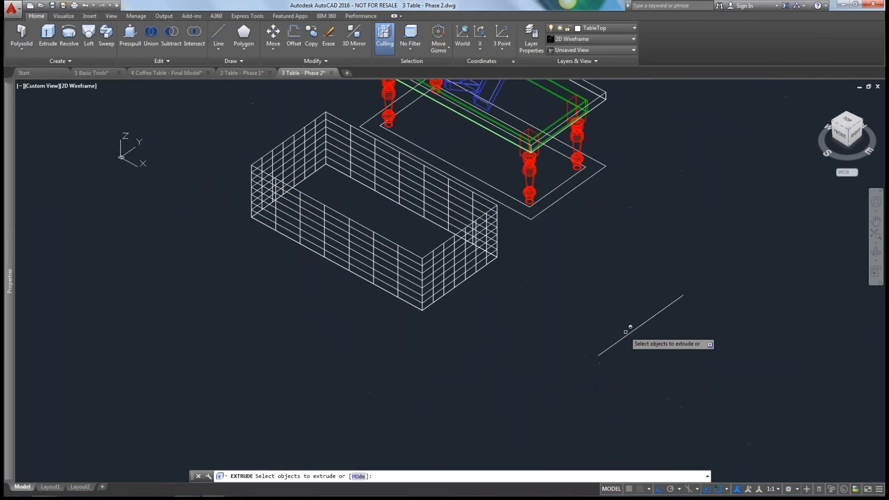
Extrude the open line beside the surface box upward into a surface, and undo the extrusion.
left_click(629, 334)
key("Return")
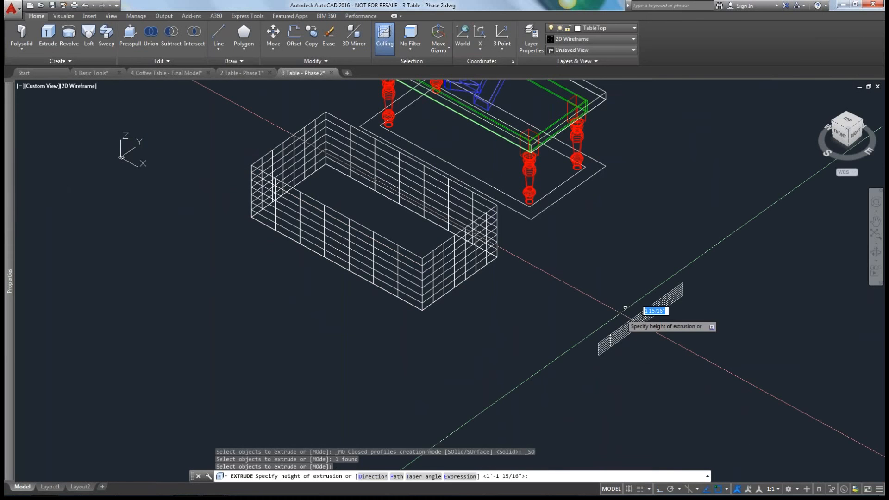
left_click(615, 253)
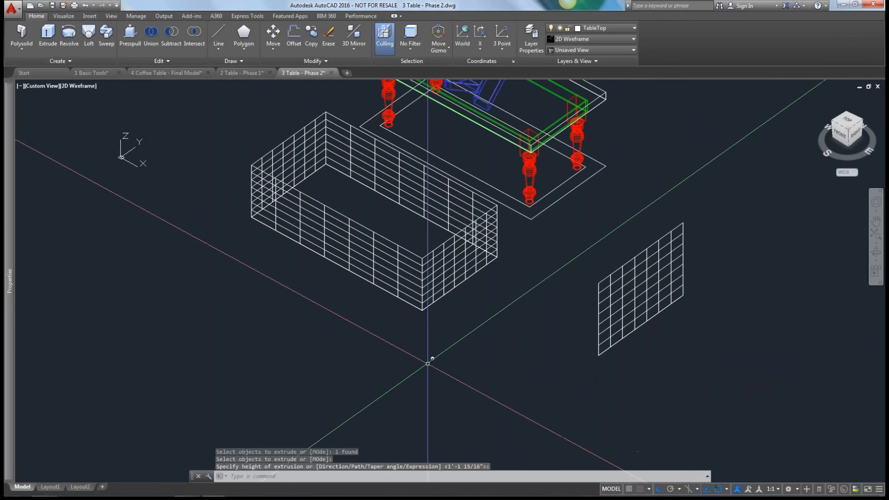
key("ctrl+z")
Draw an S-shaped polyline of two arc segments alongside the open line.
type("pl")
key("Return")
left_click(616, 355)
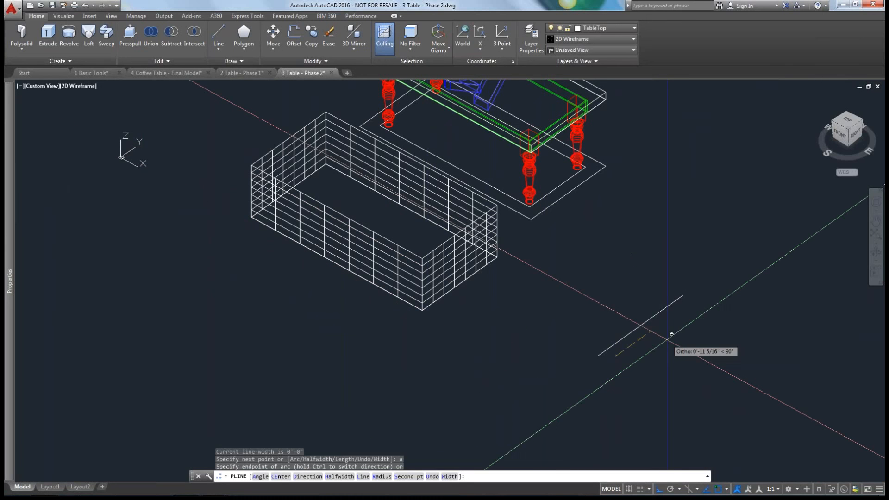
type("a")
key("Return")
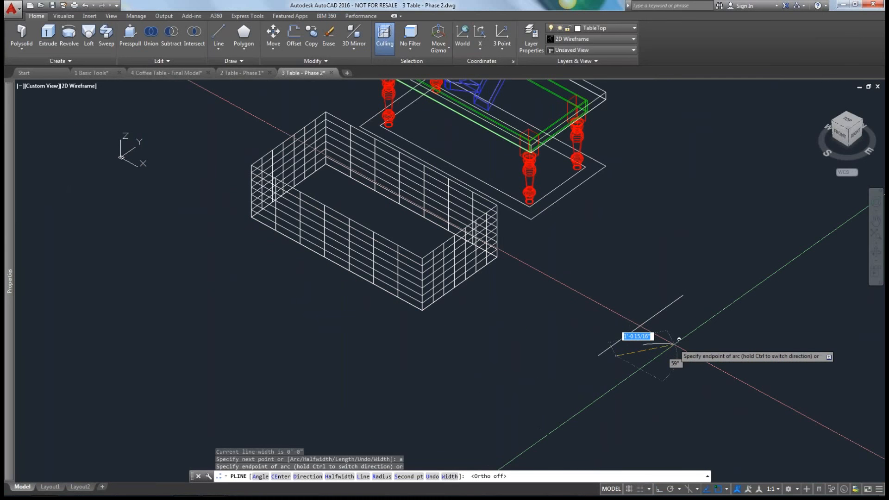
left_click(679, 339)
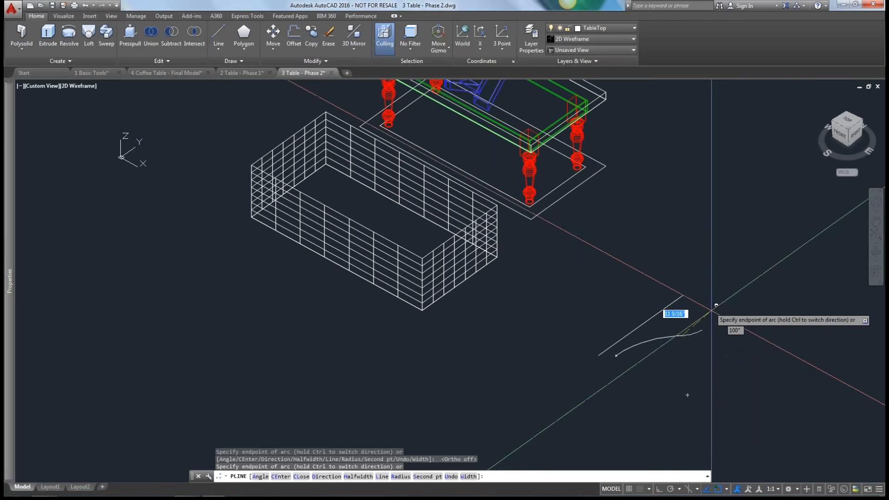
left_click(723, 317)
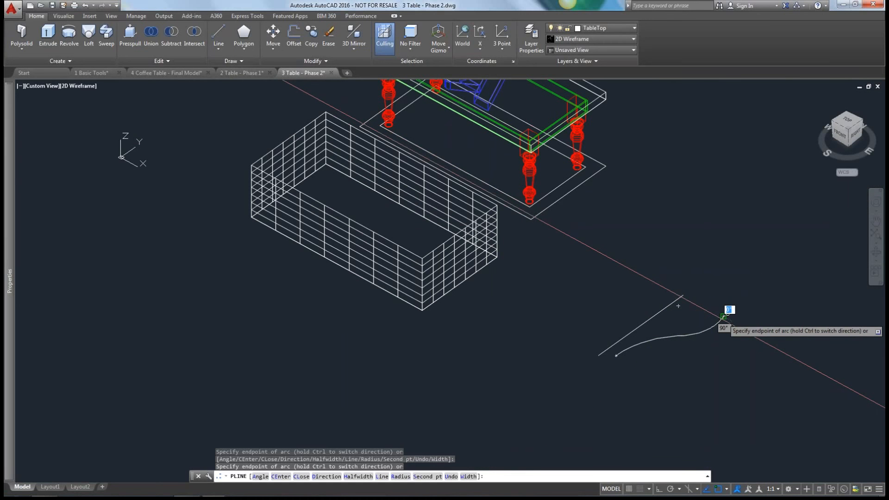
key("Escape")
Revolve the curved polyline 90 degrees in Surface mode, using the straight line as the axis object.
left_click(69, 37)
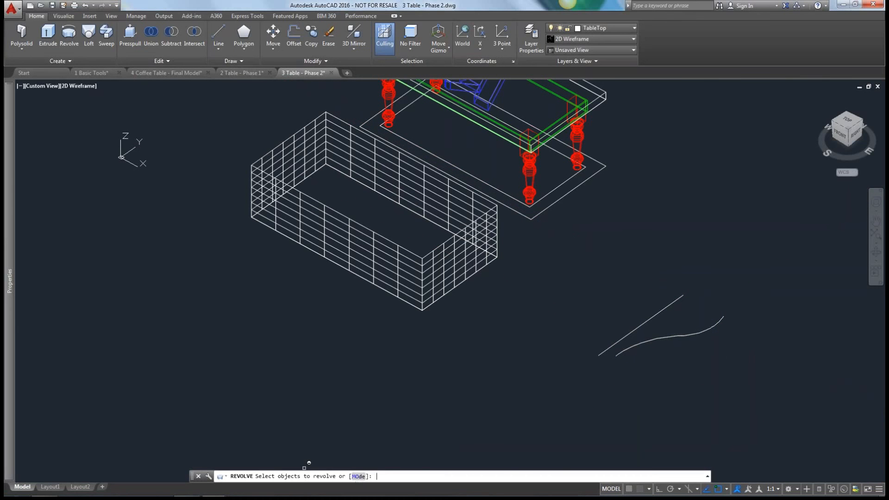
left_click(359, 476)
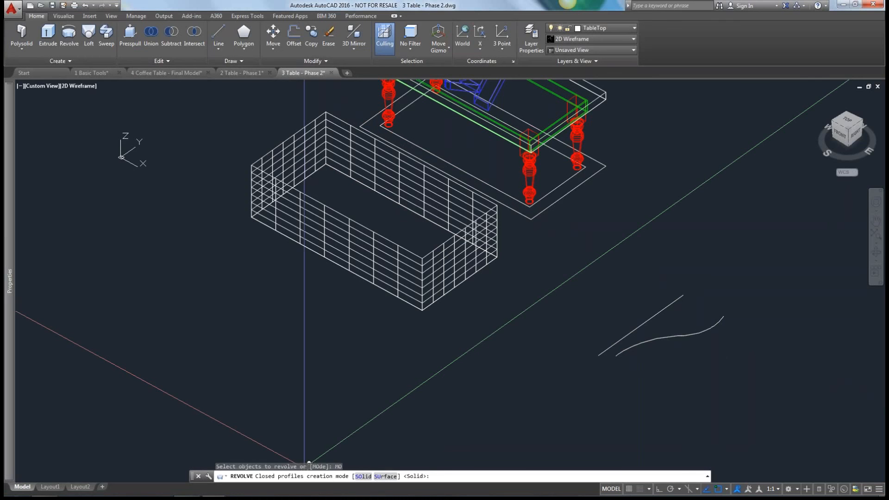
left_click(408, 476)
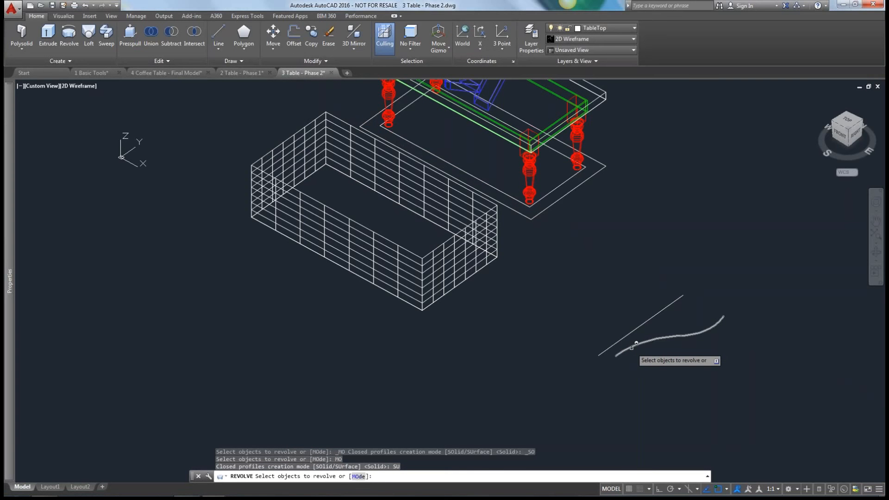
left_click(636, 343)
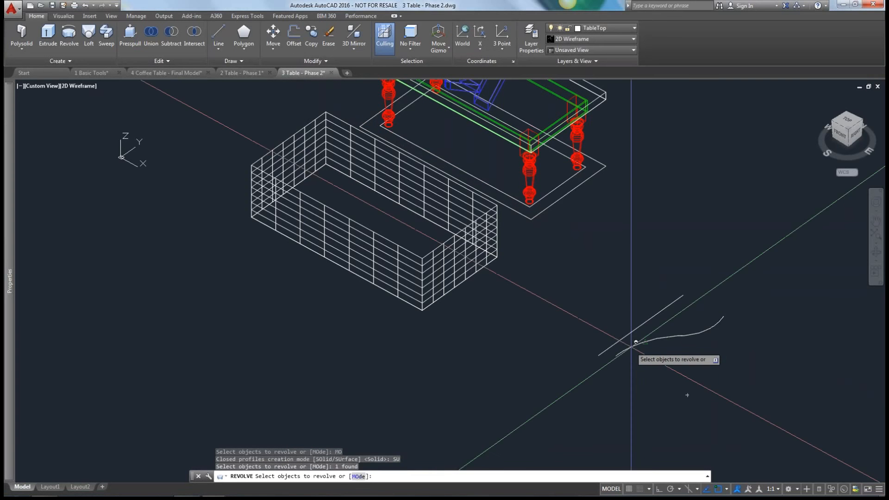
key("Return")
type("O")
key("Return")
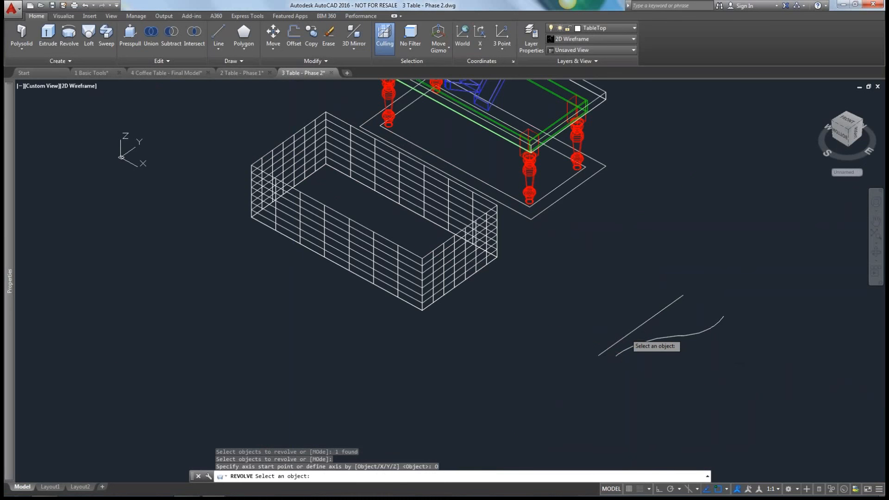
left_click(630, 334)
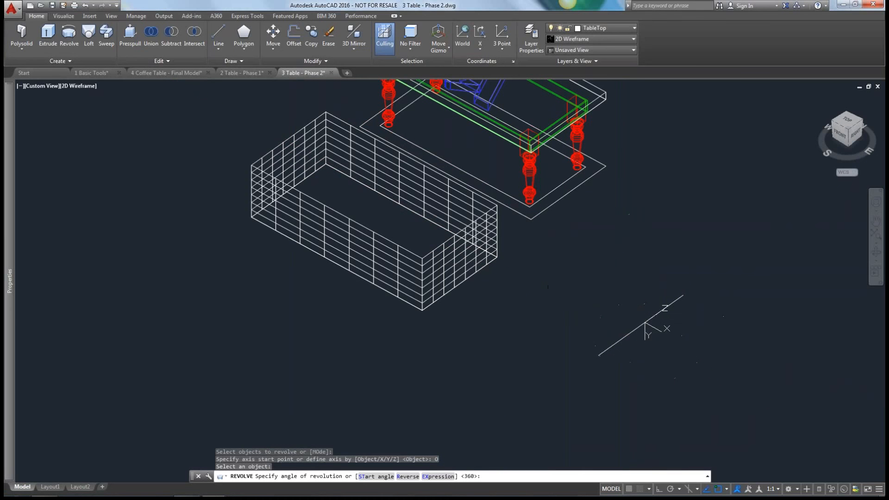
type("90")
key("Return")
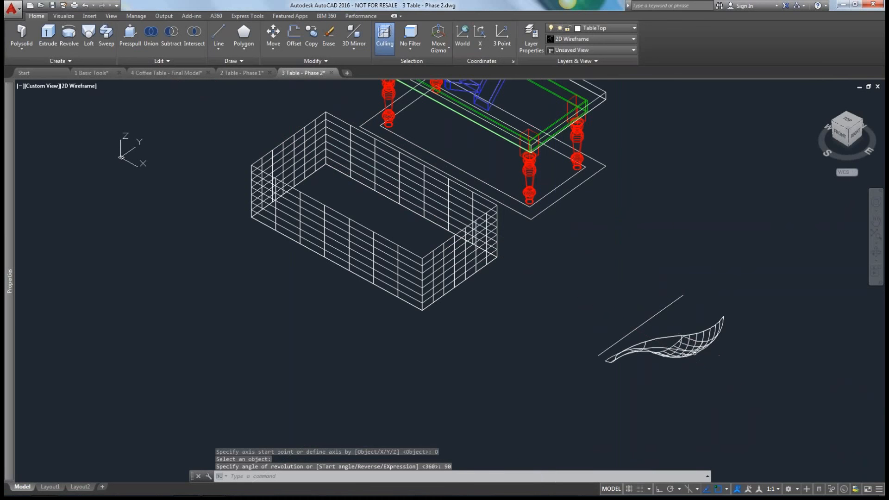
middle_click_drag(672, 305, 581, 352, "shift")
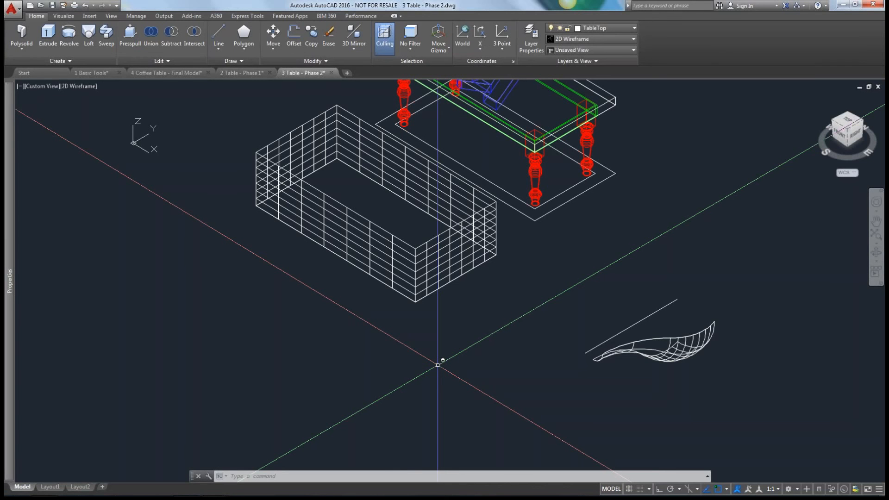
left_click(48, 33)
left_click(359, 476)
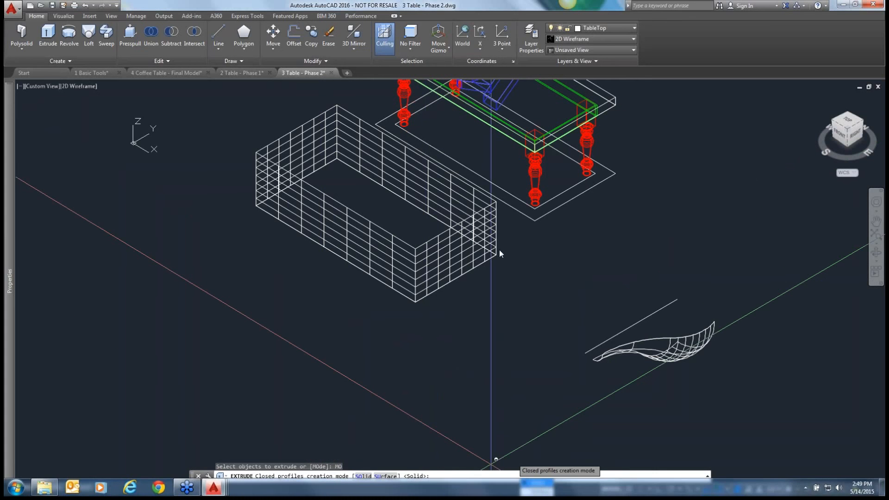
key("Return")
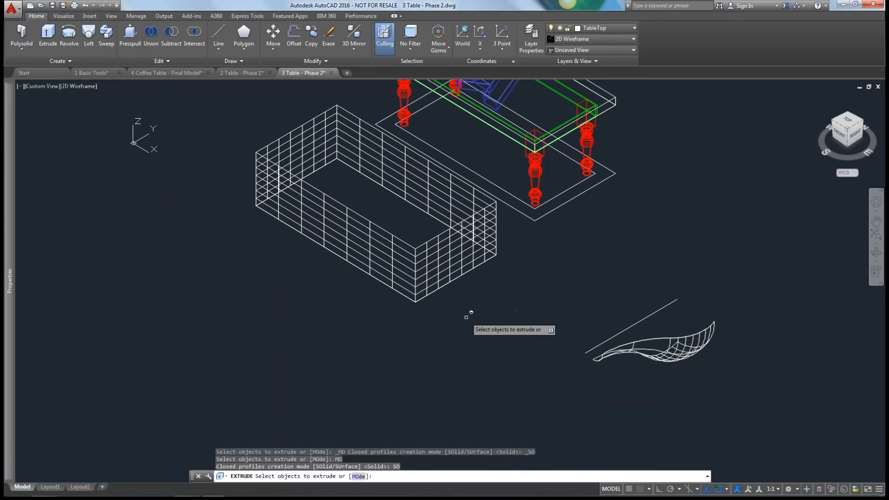
key("Escape")
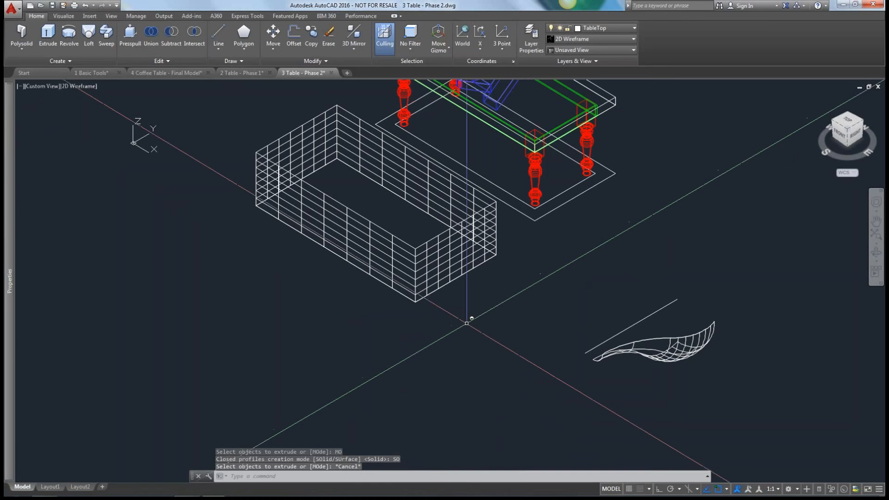
Copy the tabletop with its logo cutout to an open area behind the table, with Ortho turned on.
scroll(382, 326, "down", 4)
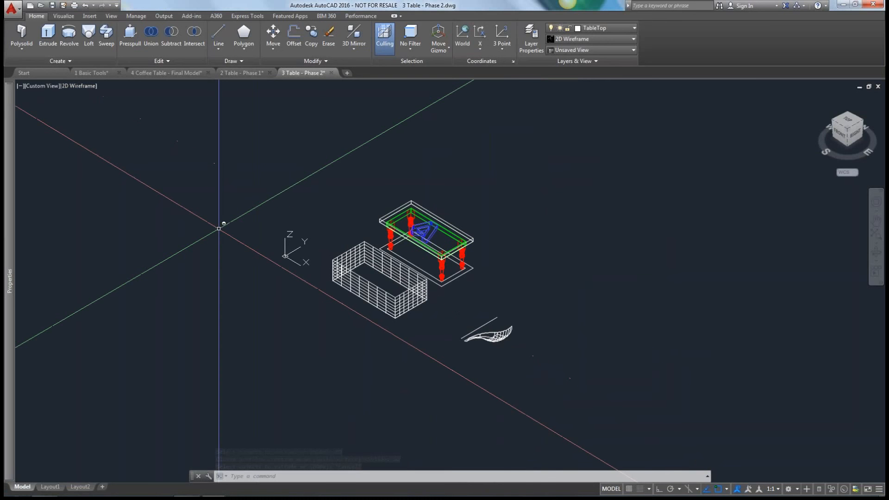
scroll(441, 301, "up", 2)
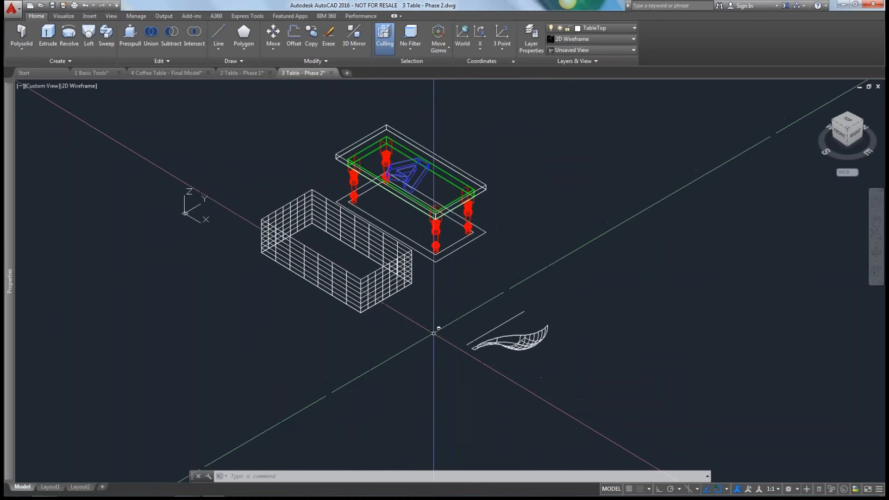
middle_click_drag(437, 328, 364, 340)
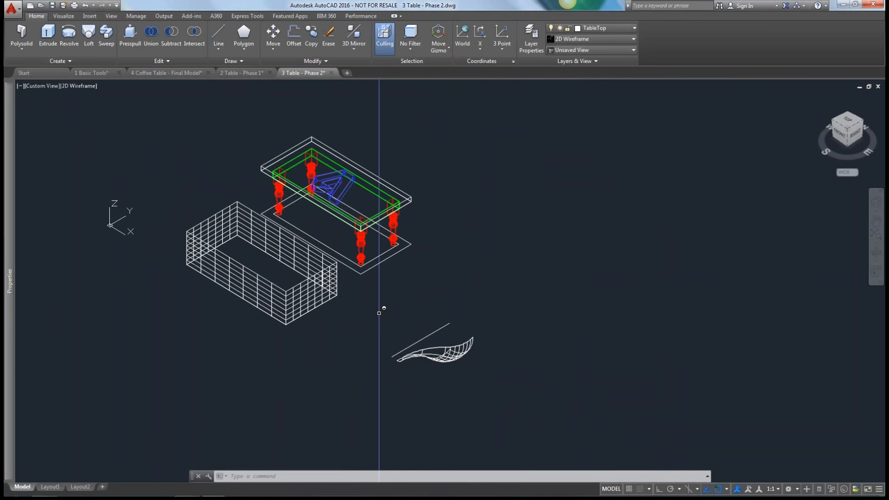
scroll(324, 180, "up", 4)
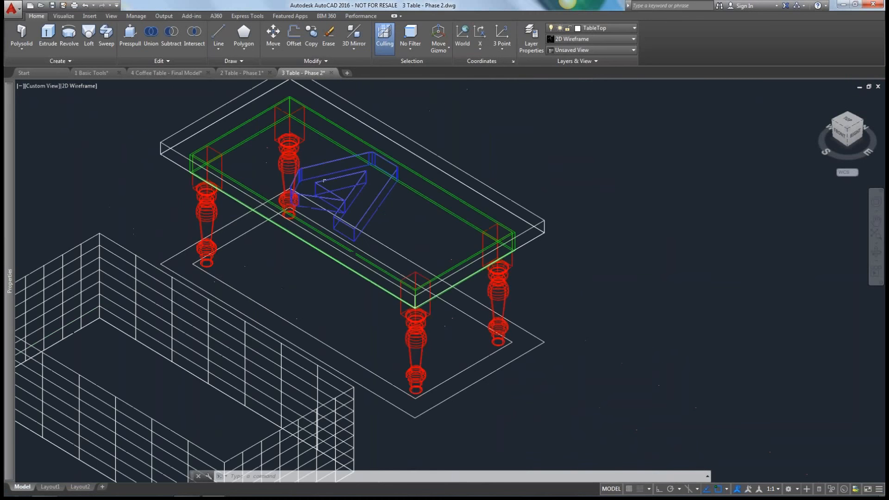
middle_click_drag(324, 180, 282, 218)
type("cp")
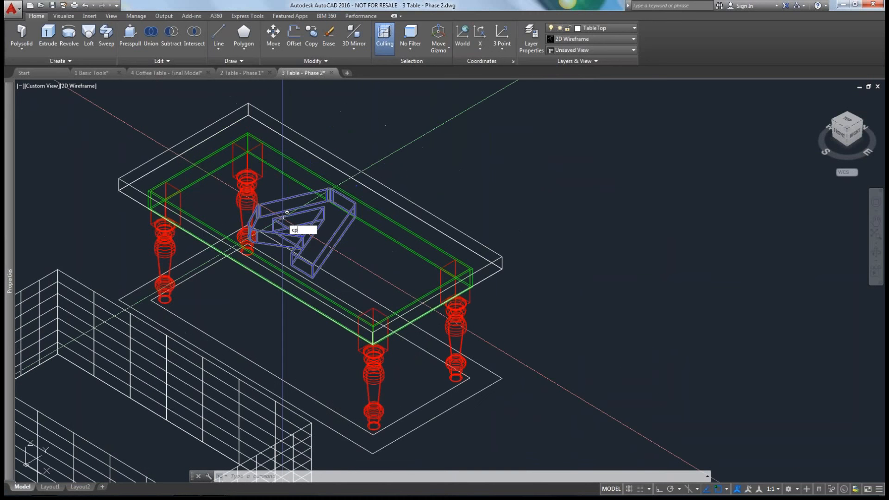
key("Return")
left_click(347, 162)
key("Return")
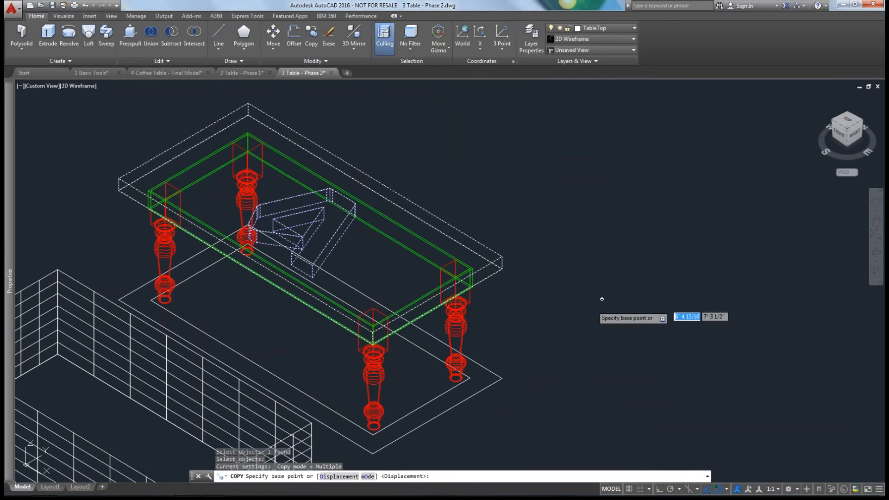
left_click(547, 366)
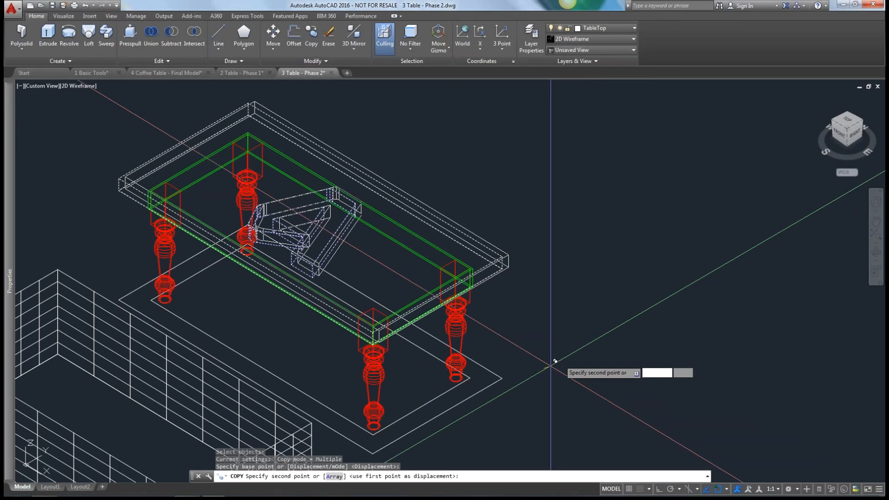
middle_click_drag(664, 295, 448, 470)
key("F8")
left_click(551, 325)
key("Return")
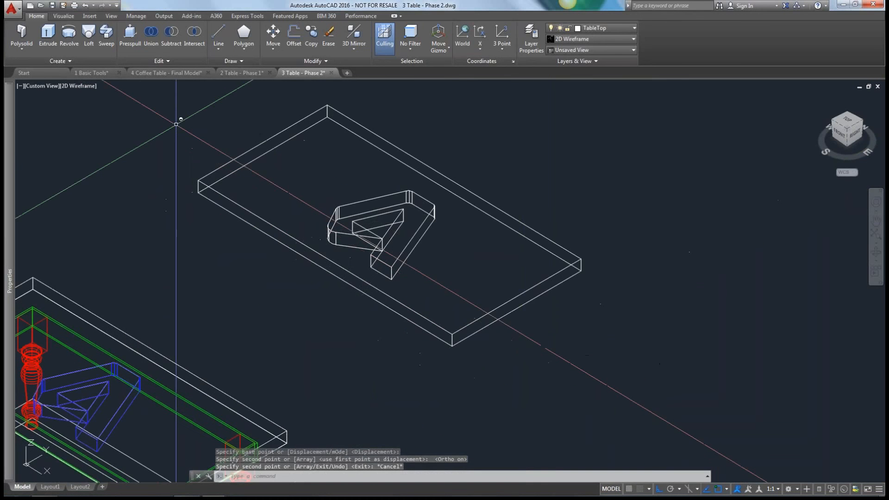
Try a 2" Presspull on the upper face of the copied tabletop around the logo cutout, and undo it.
left_click(130, 33)
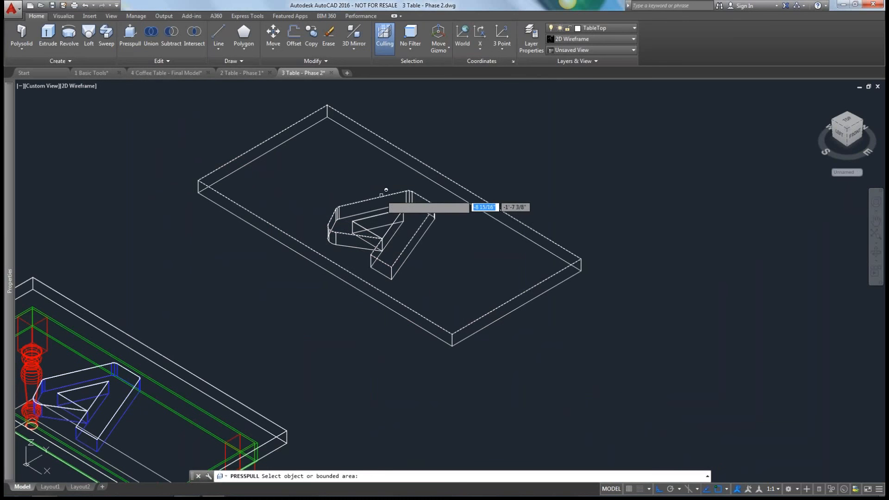
left_click(384, 215)
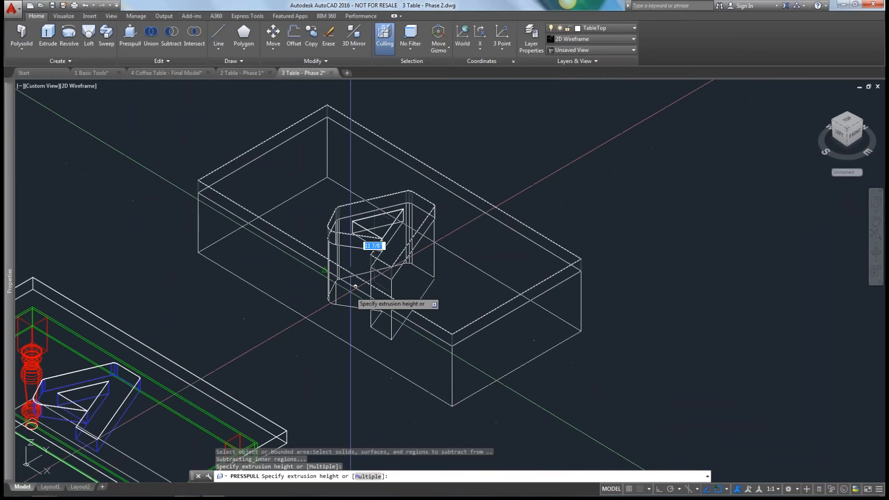
type("2")
key("Return")
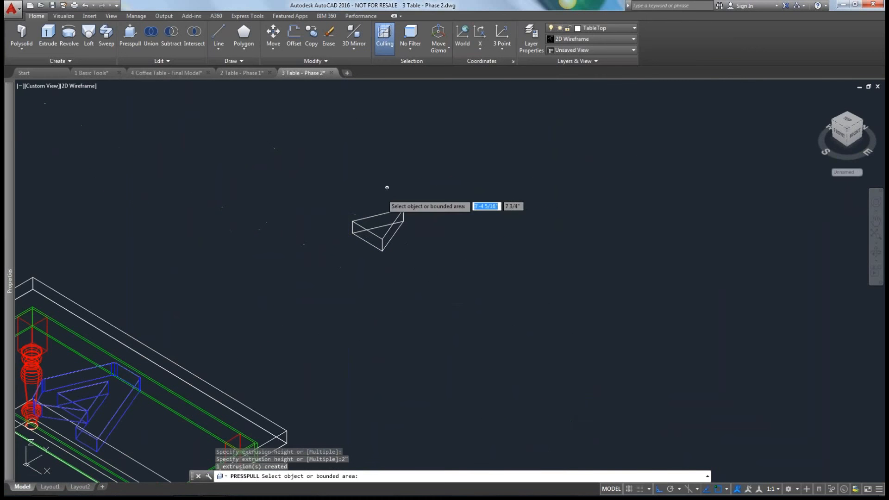
key("Escape")
key("Escape")
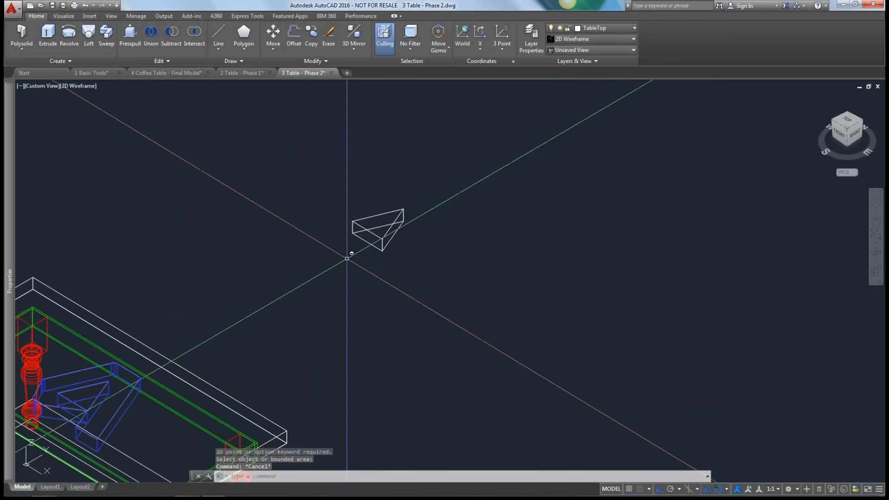
key("ctrl+z")
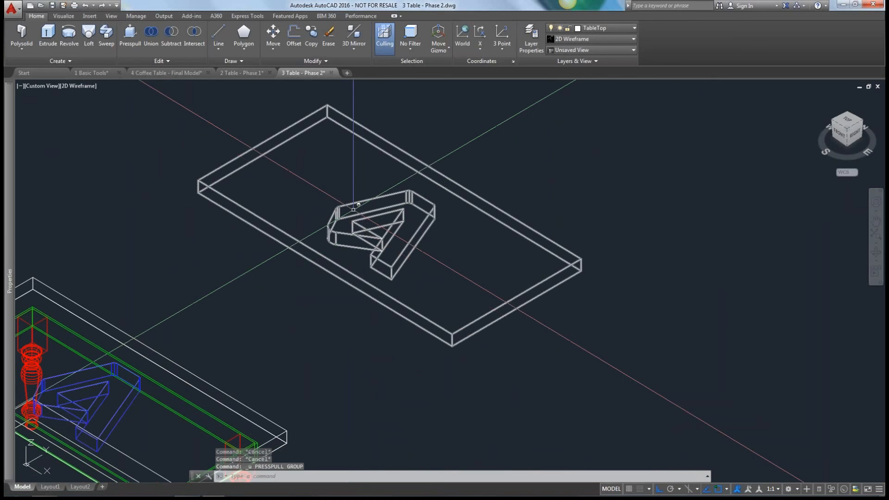
left_click(130, 32)
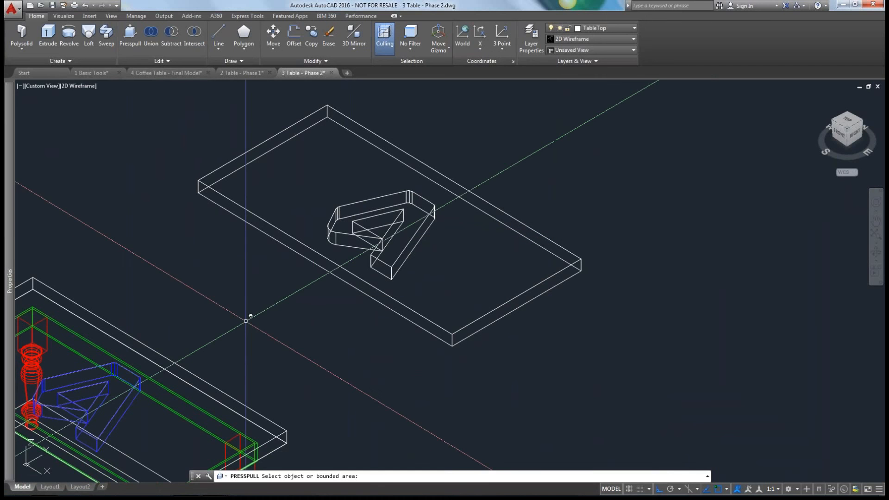
key("Escape")
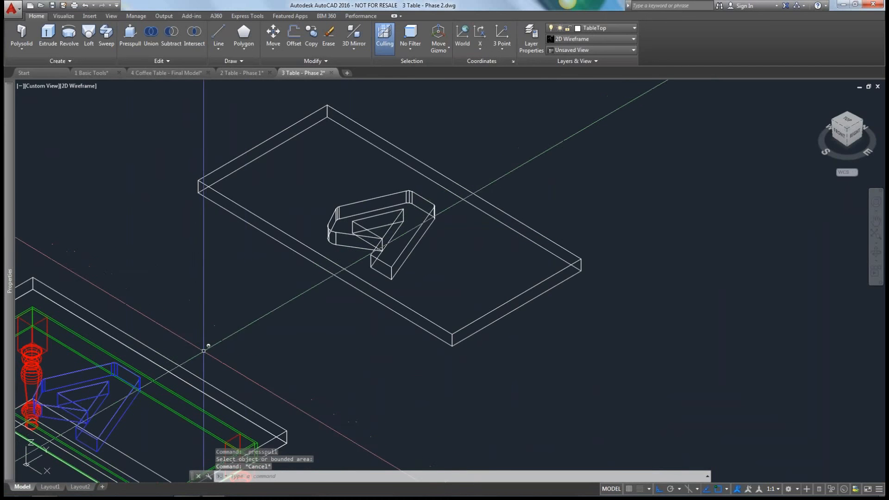
middle_click_drag(253, 324, 309, 346)
key("Escape")
scroll(309, 347, "down", 3)
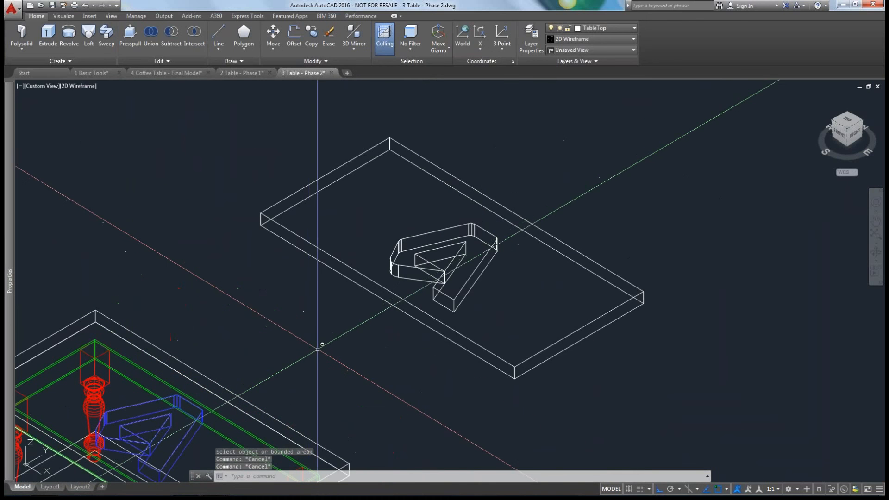
scroll(458, 373, "down", 2)
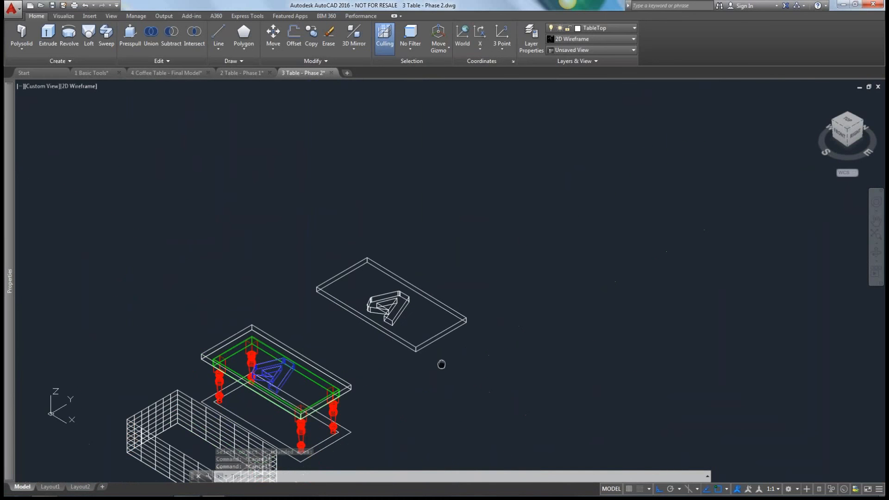
middle_click_drag(441, 364, 357, 289)
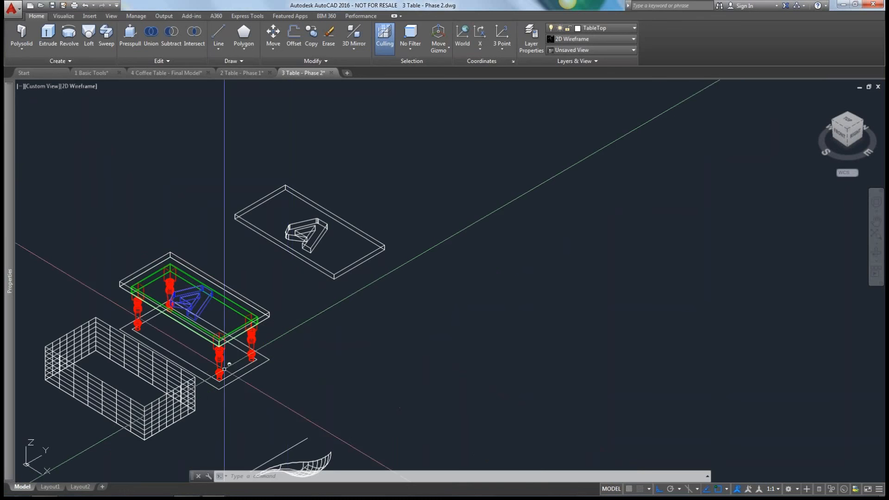
Erase the copied tabletop, the surface box in front of the table, and the revolved surface with its axis line.
left_click(432, 222)
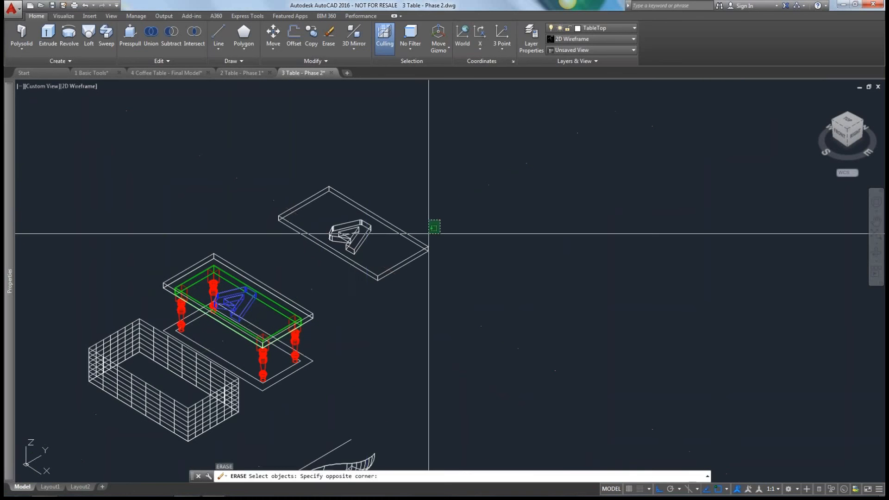
left_click(405, 281)
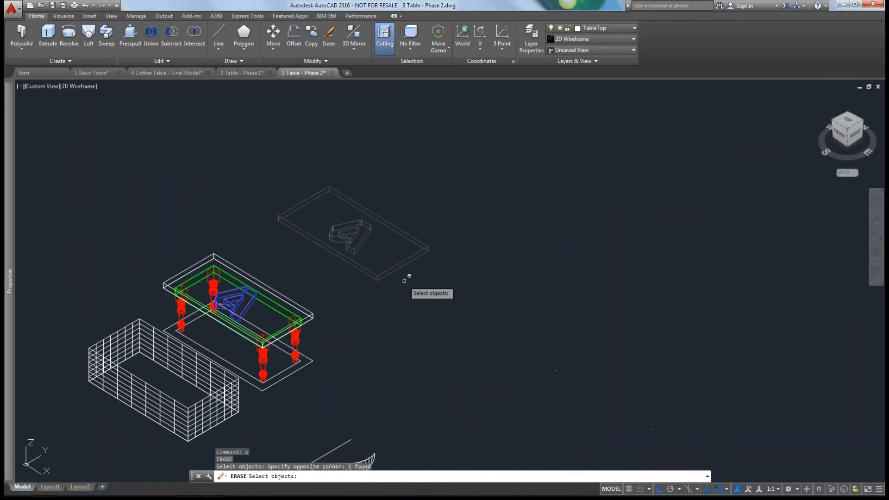
key("Return")
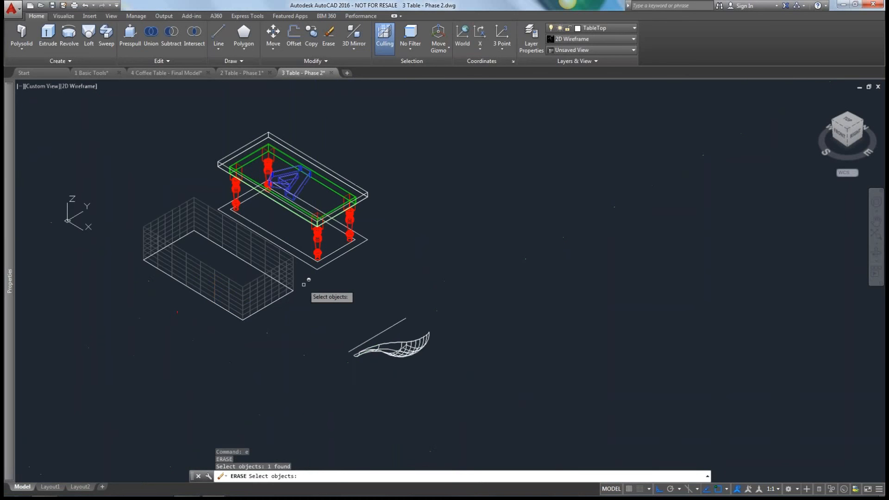
left_click(304, 285)
left_click(278, 304)
left_click(456, 300)
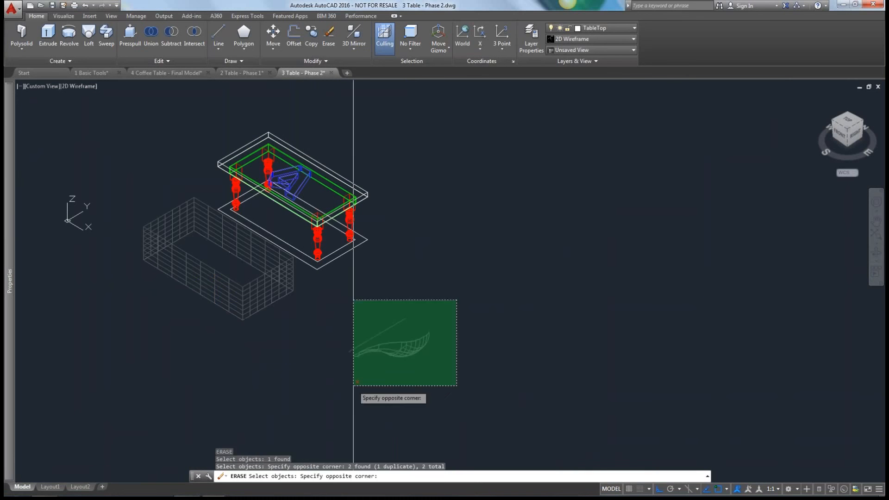
left_click(348, 381)
key("Return")
Create a Flatshot of the table as a new block in the open area beside it, with scale 1 and rotation 0.
type("flat")
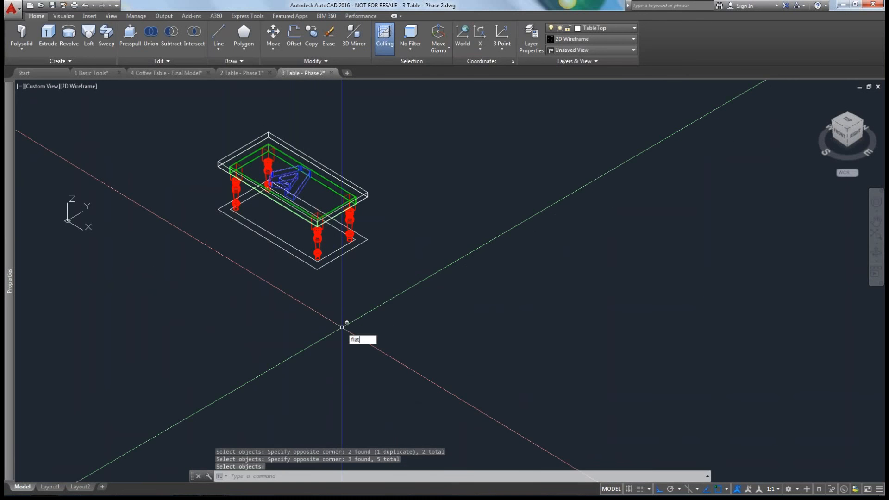
key("Return")
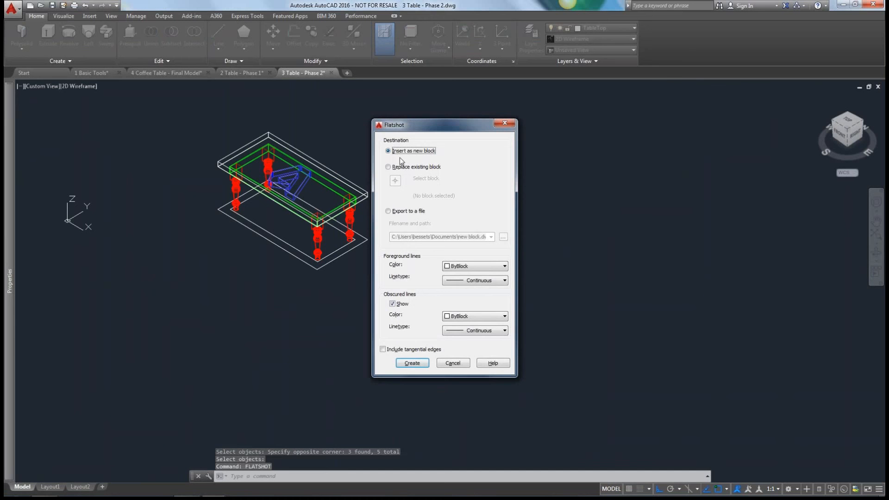
left_click(412, 363)
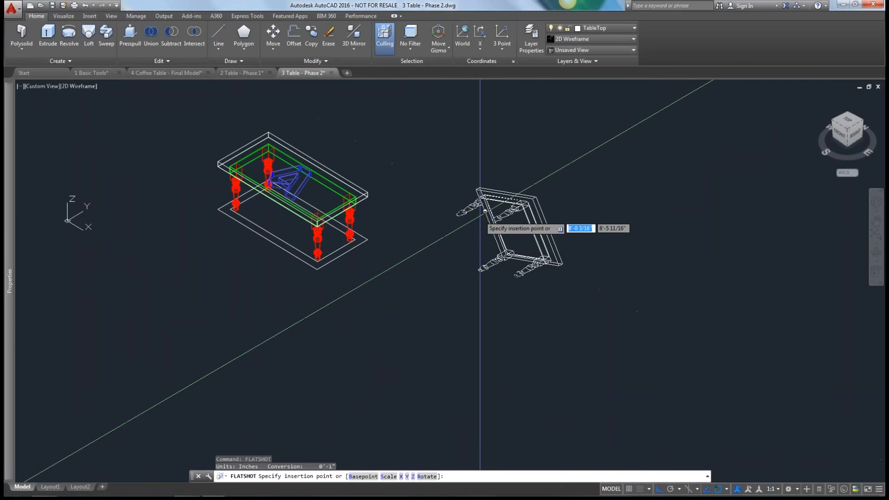
left_click(485, 211)
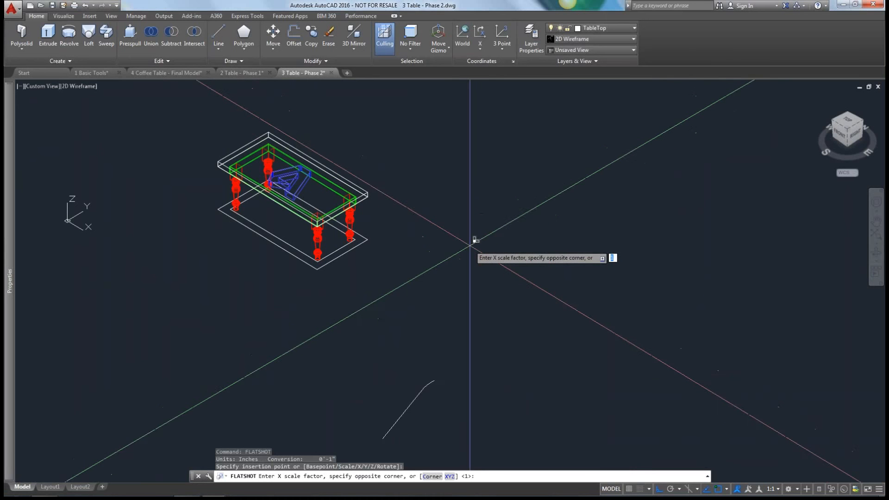
key("Return")
key("Return")
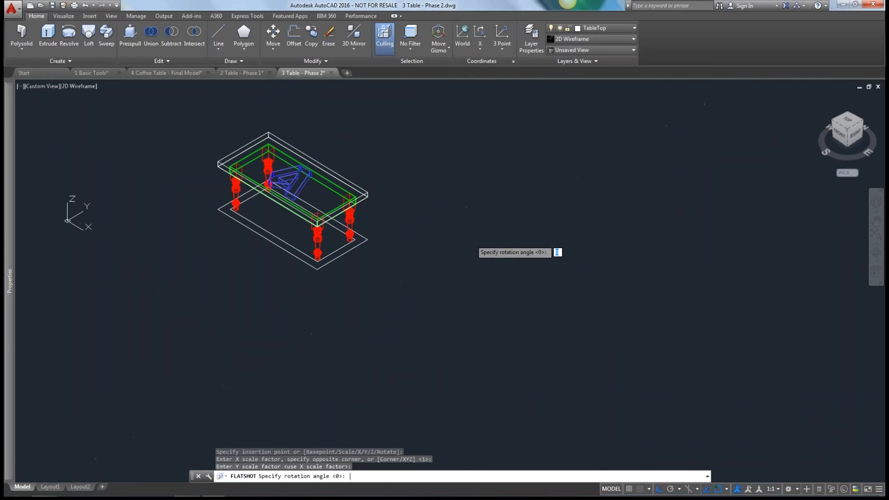
key("Return")
Examine the Flatshot block beside the table in the Top view, and return to the SE Isometric view.
middle_click_drag(471, 240, 524, 208)
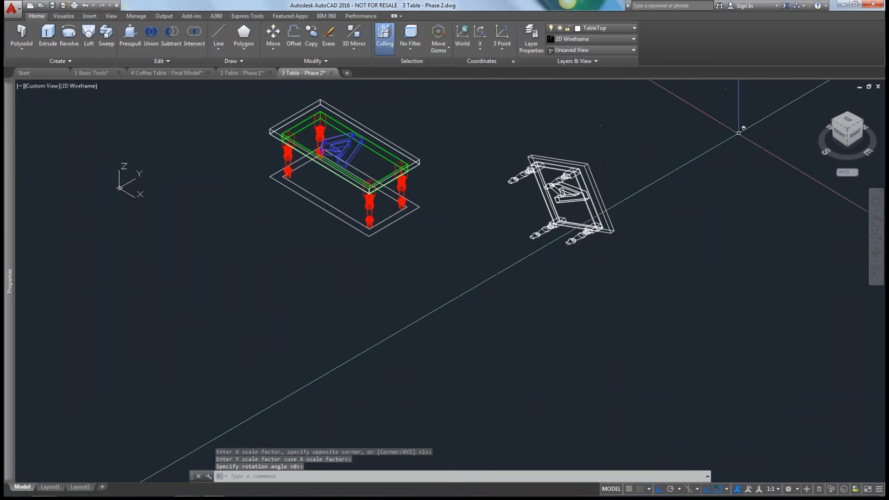
left_click_drag(839, 122, 782, 179)
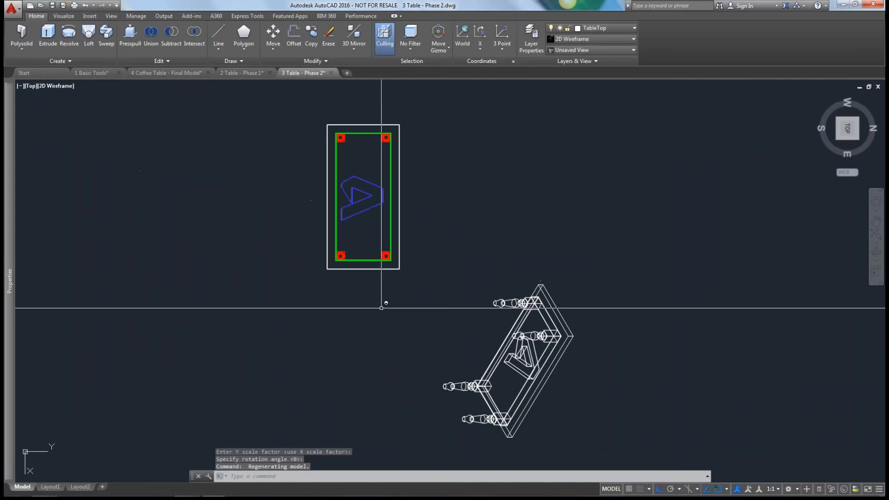
scroll(399, 356, "up", 2)
middle_click_drag(395, 359, 426, 321, "shift")
scroll(490, 240, "down", 2)
left_click(848, 120)
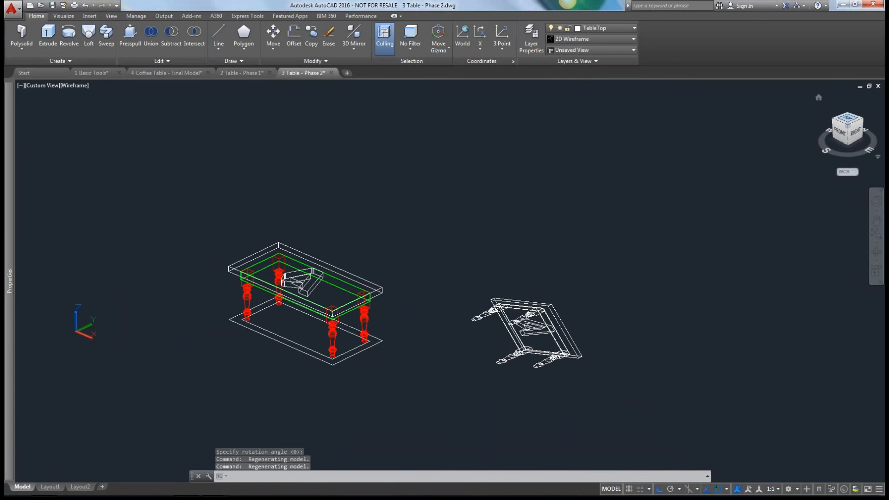
middle_click_drag(514, 312, 490, 265)
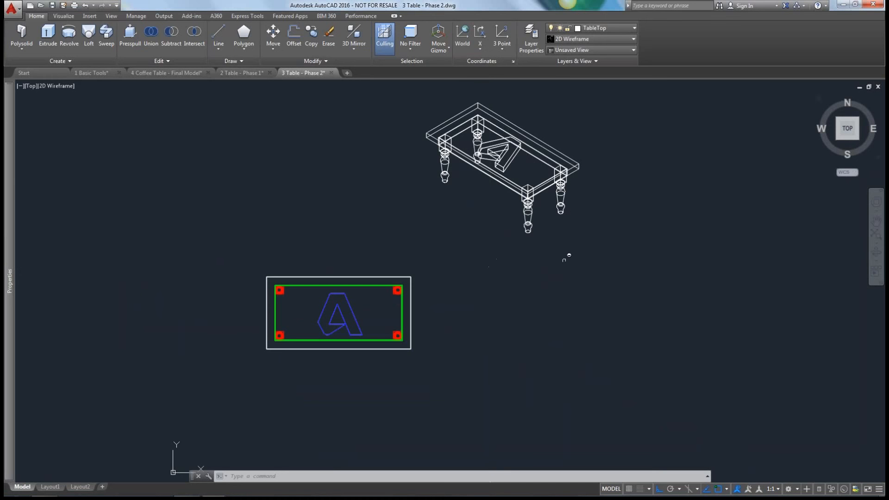
left_click(857, 137)
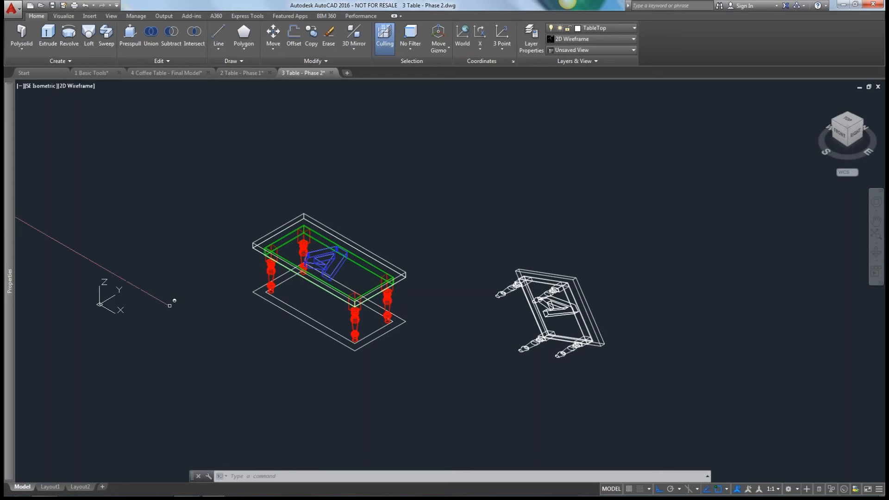
Move the table's front-left leg to the open area in front of the table, with Ortho turned off.
scroll(238, 280, "up", 2)
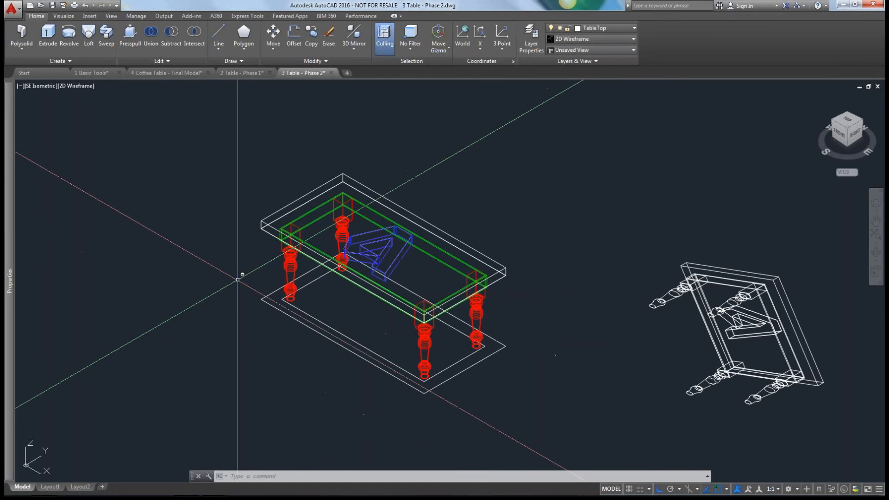
scroll(238, 280, "up", 2)
type("m")
key("Return")
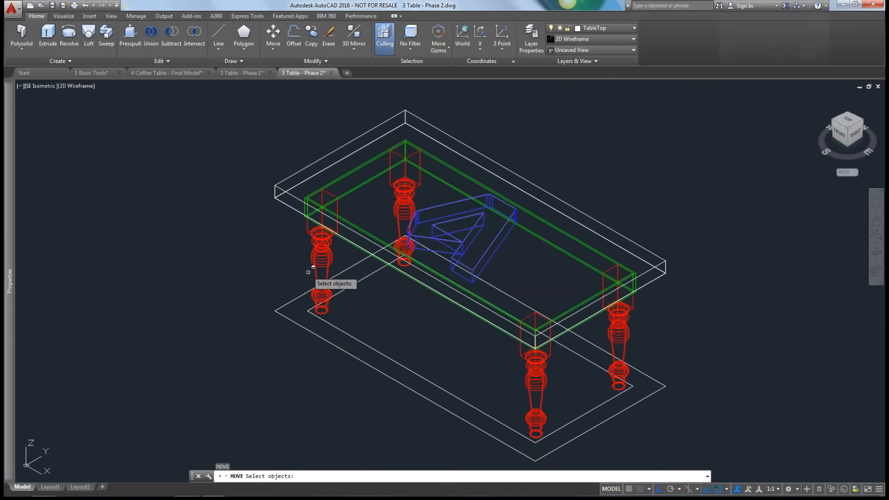
left_click(323, 254)
key("Return")
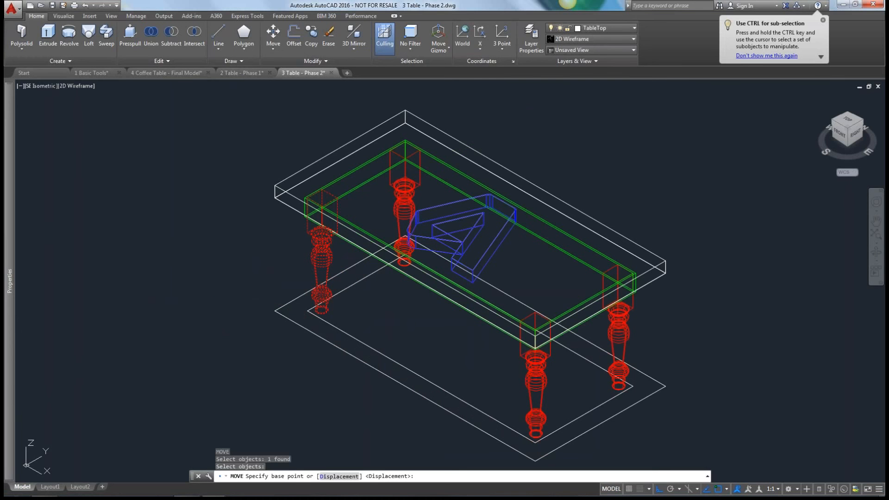
left_click(398, 308)
scroll(223, 307, "down", 5)
middle_click_drag(223, 307, 258, 222)
key("F8")
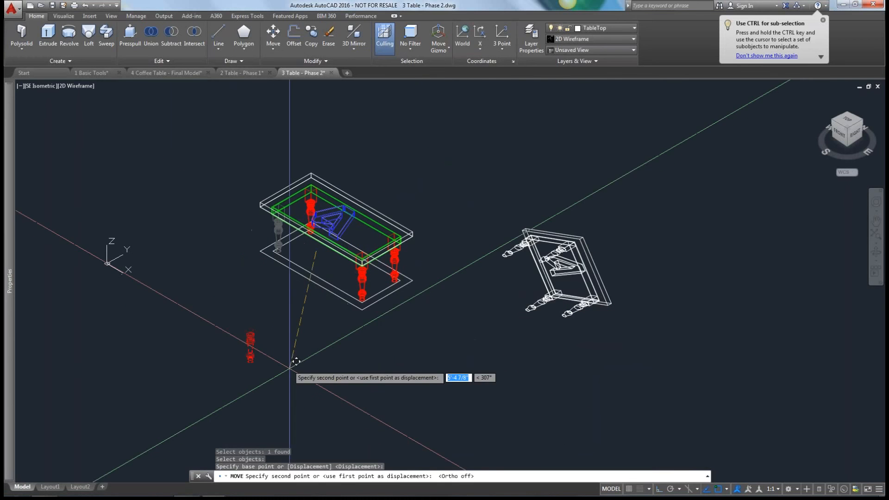
left_click(195, 425)
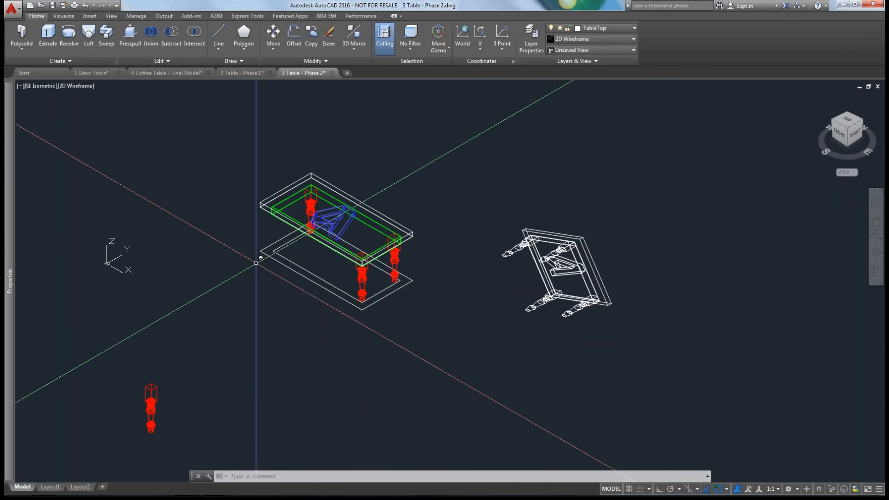
Move the detached leg back under the table, snapping its upper outer corner to the inner corner of the green apron.
scroll(304, 196, "up", 7)
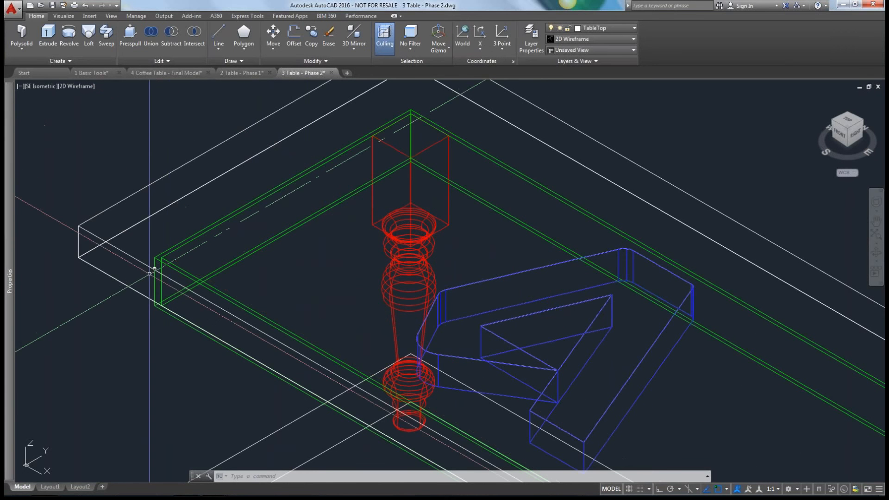
scroll(167, 254, "up", 6)
scroll(234, 175, "down", 8)
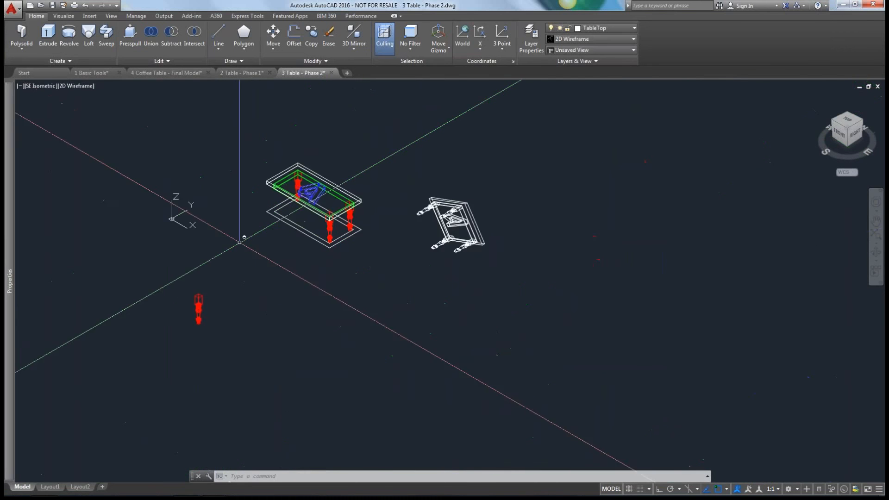
scroll(204, 283, "up", 8)
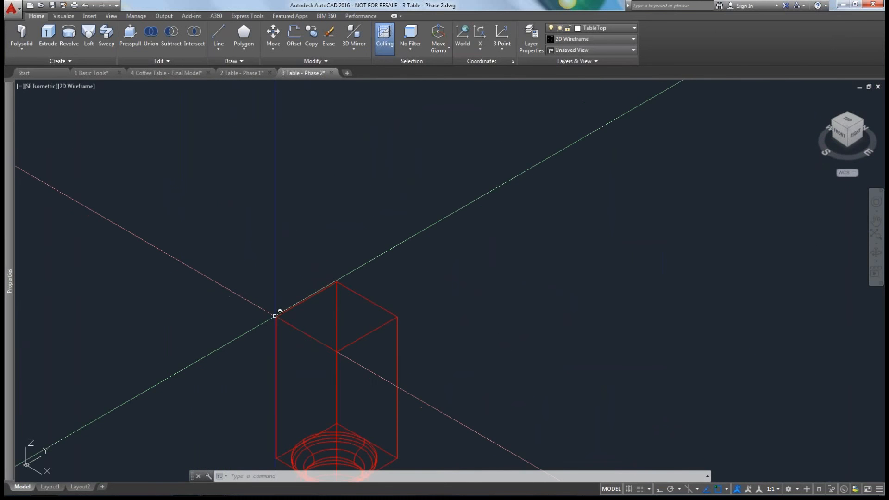
scroll(283, 310, "down", 8)
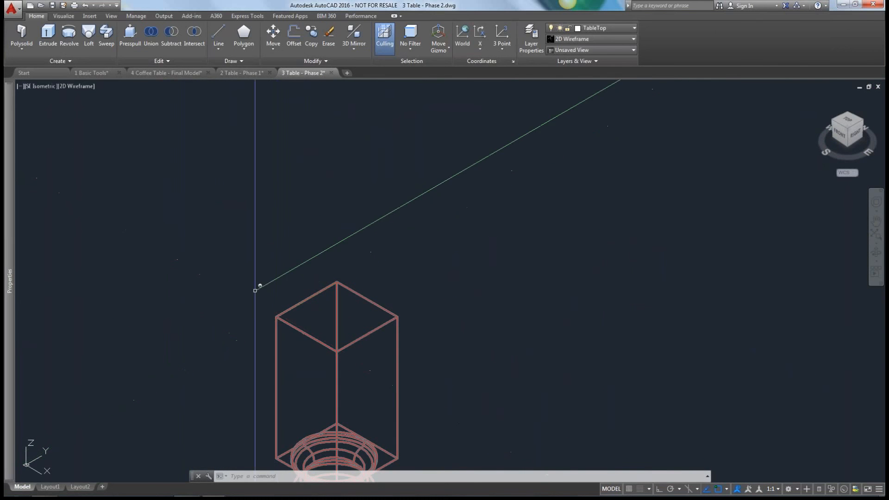
middle_click_drag(218, 259, 224, 267)
left_click(274, 35)
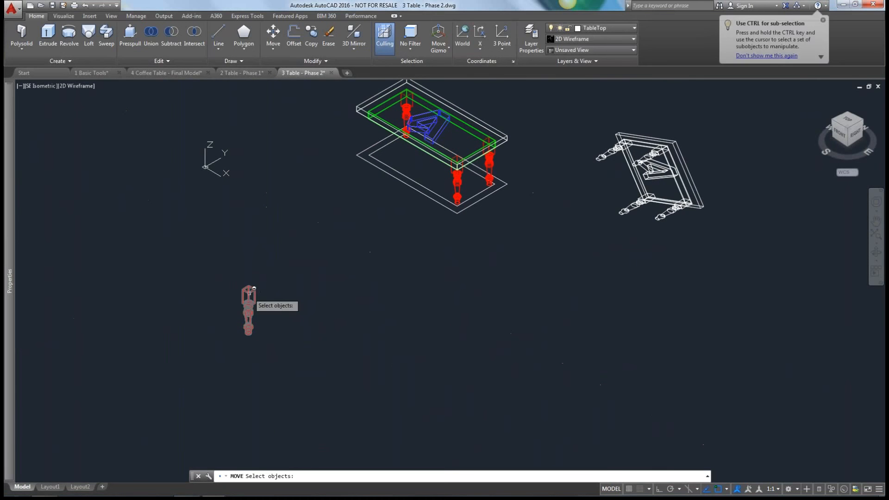
left_click(248, 293)
scroll(234, 295, "up", 8)
key("Return")
left_click(287, 262)
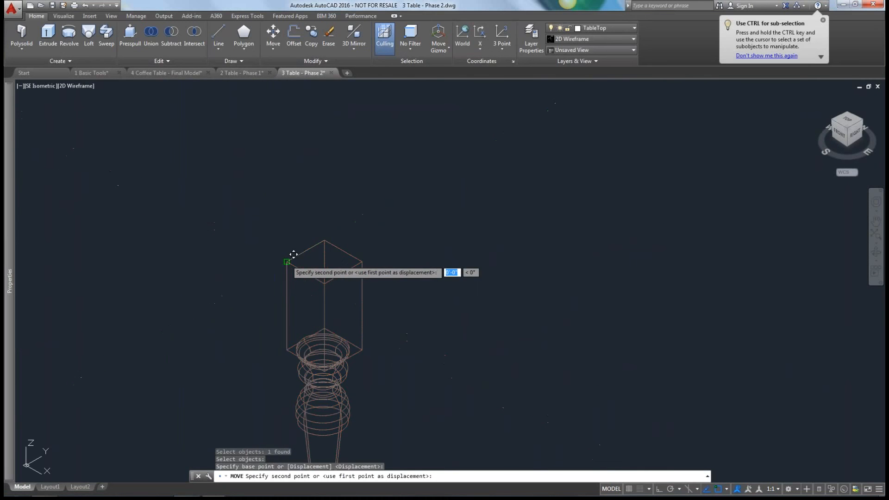
scroll(435, 99, "down", 4)
middle_click_drag(409, 172, 287, 498)
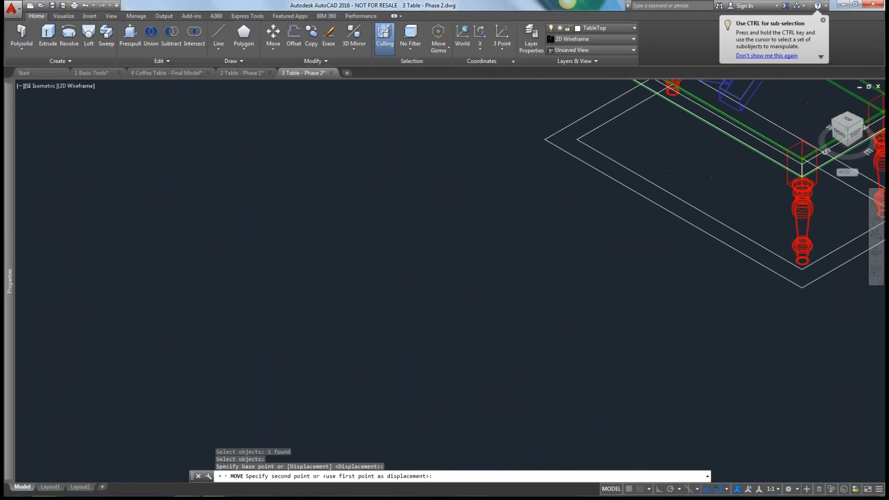
mouse_move(577, 206)
middle_mouse_down()
mouse_move(470, 393)
mouse_move(462, 422)
middle_mouse_up()
scroll(468, 234, "up", 5)
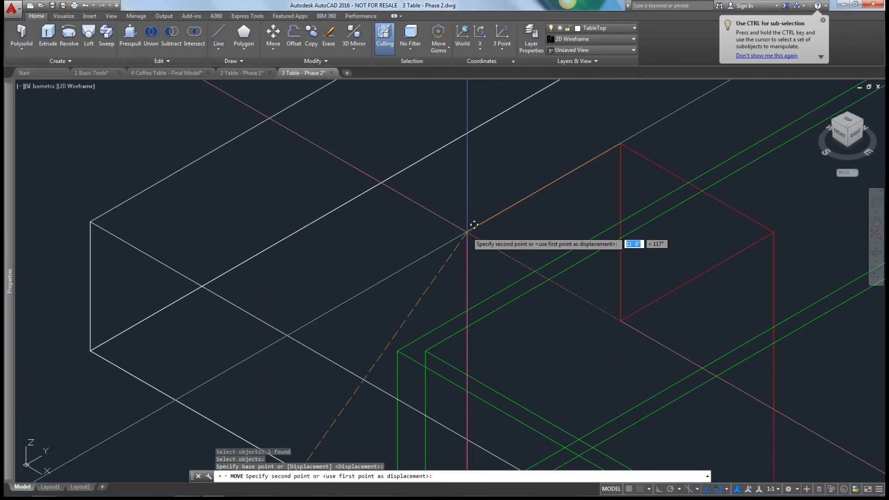
left_click(425, 353)
scroll(516, 307, "down", 5)
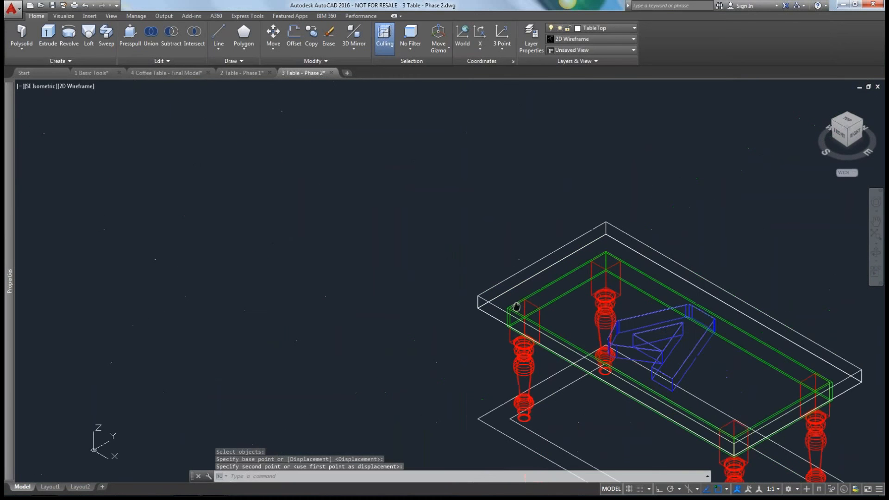
Undo the leg's move back under the table.
middle_click_drag(517, 307, 407, 182)
key("ctrl+z")
key("ctrl+z")
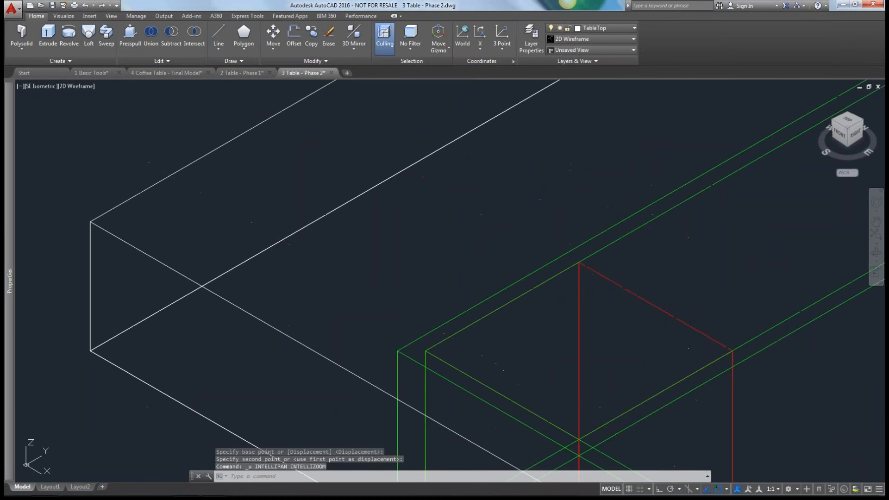
Examine the detached leg's position relative to the table in the Front, Top and SE Isometric views.
middle_click_drag(554, 218, 544, 217, "shift")
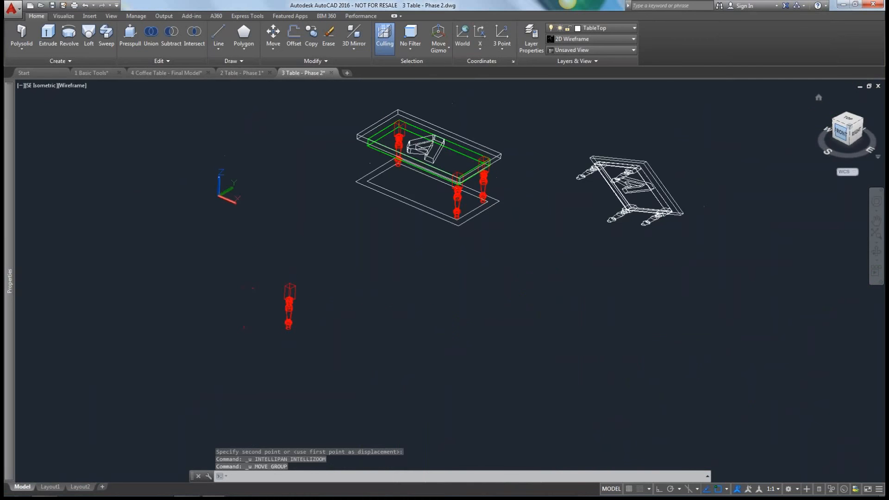
scroll(411, 283, "up", 6)
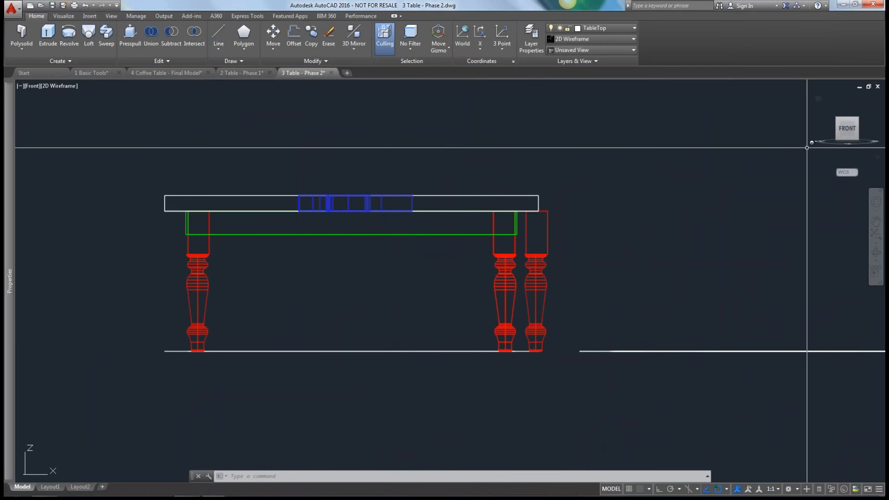
left_click(857, 120)
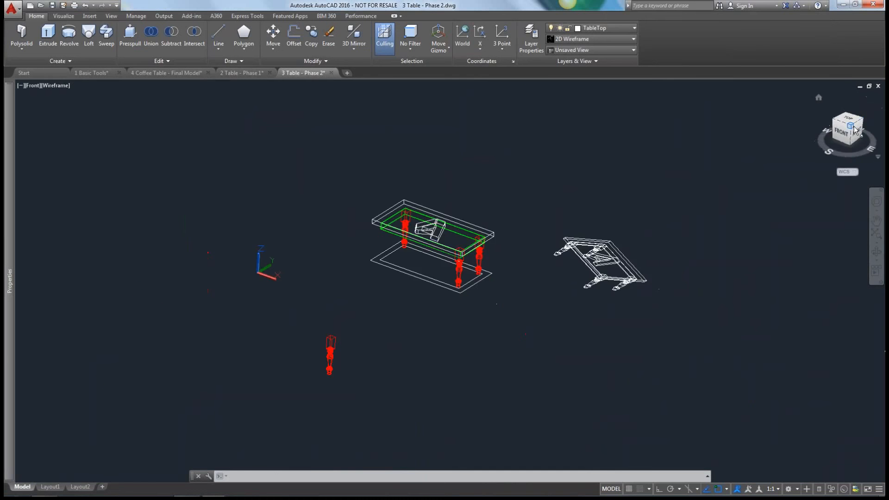
left_click(849, 120)
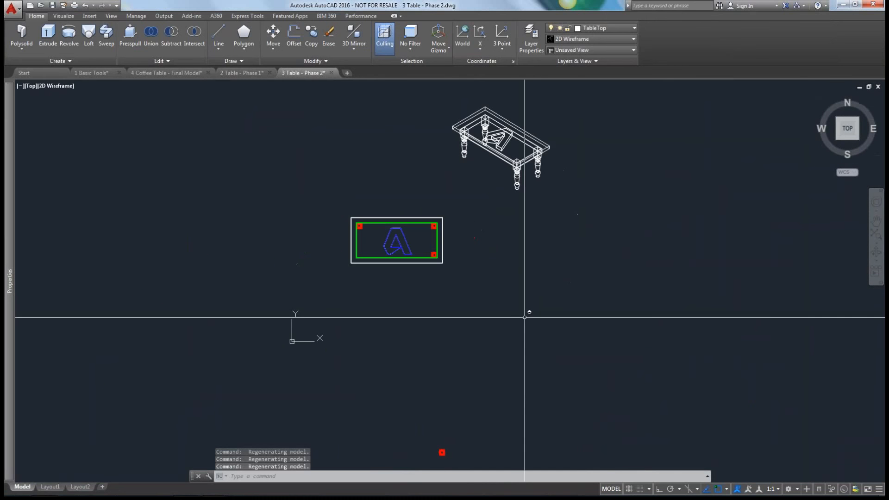
middle_click_drag(512, 304, 507, 262)
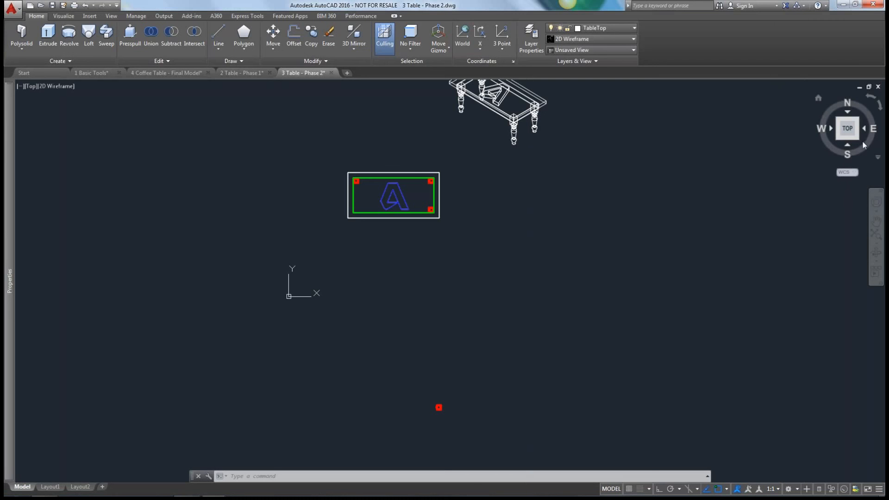
left_click_drag(856, 138, 857, 142)
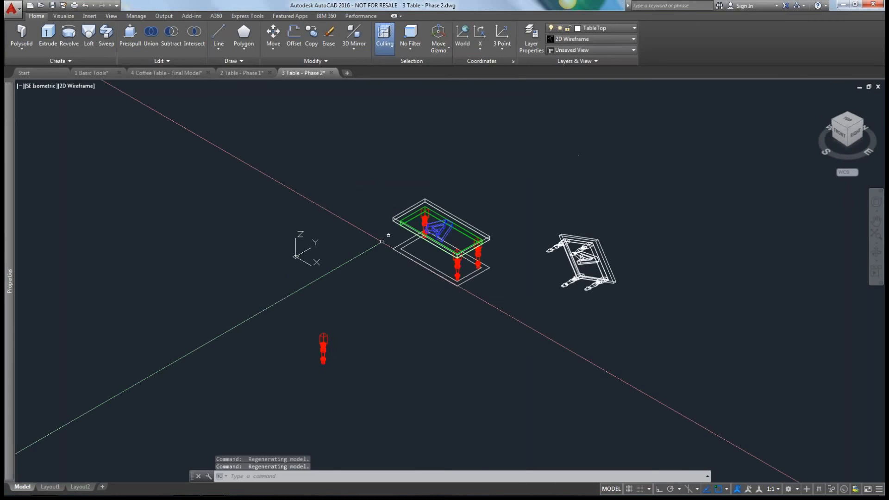
scroll(448, 264, "up", 5)
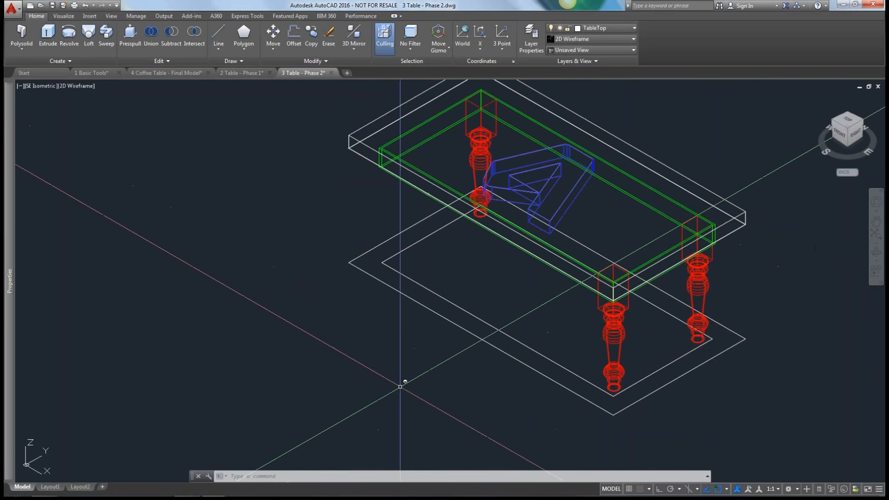
Measure the distance from the inner footprint rectangle's front corner to the tabletop's far front corner and read the deltas in the command history.
type("DI")
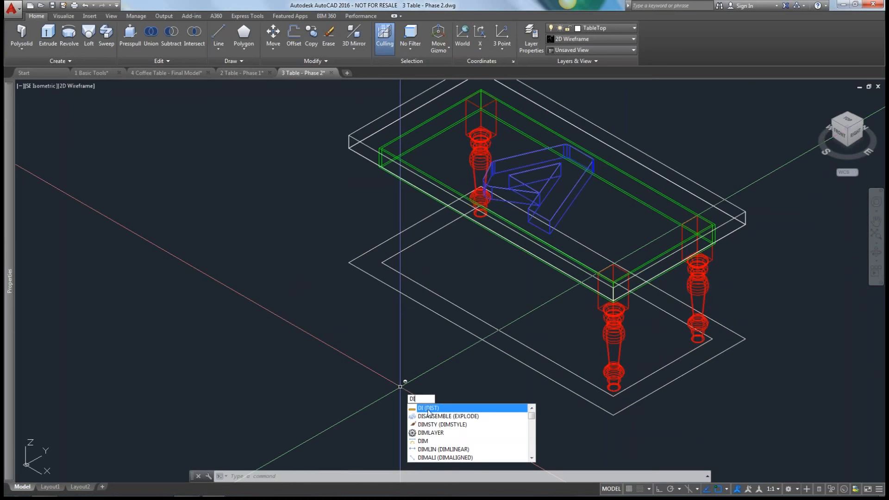
key("Escape")
key("Return")
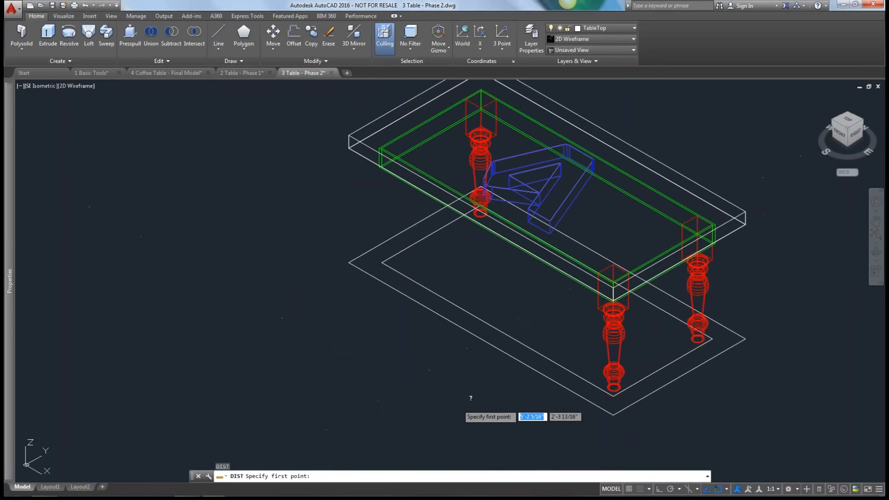
left_click(613, 396)
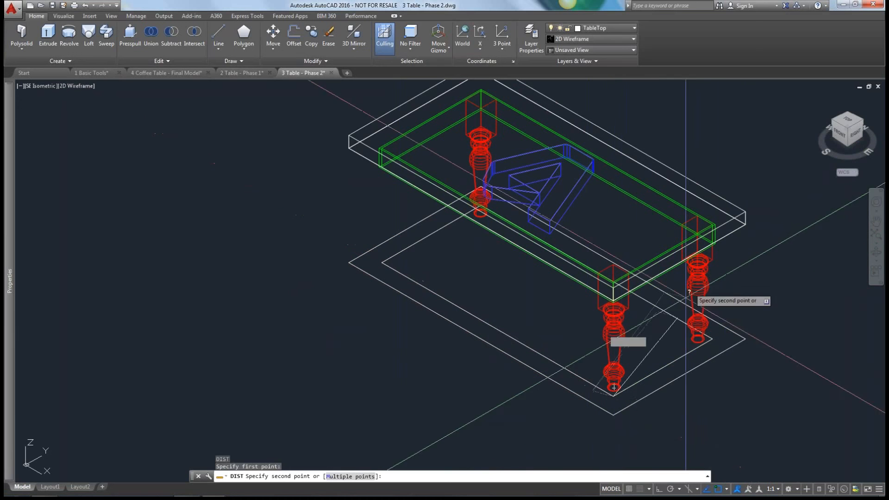
left_click(746, 212)
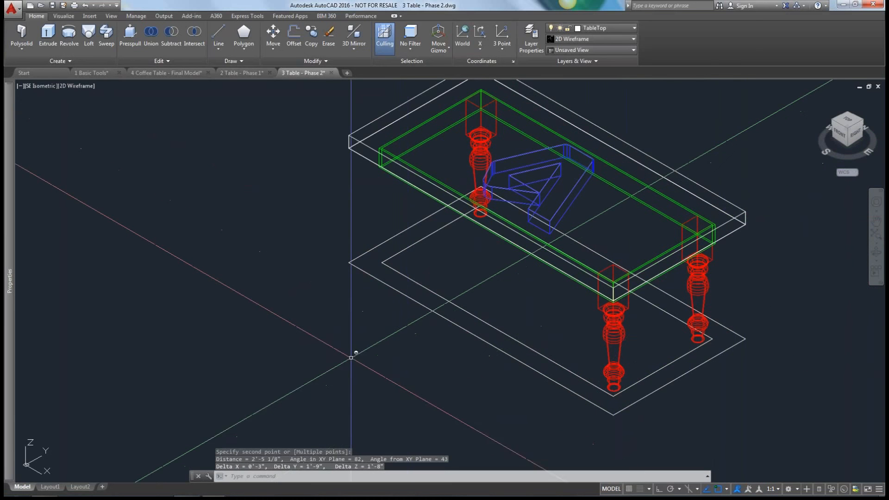
key("F2")
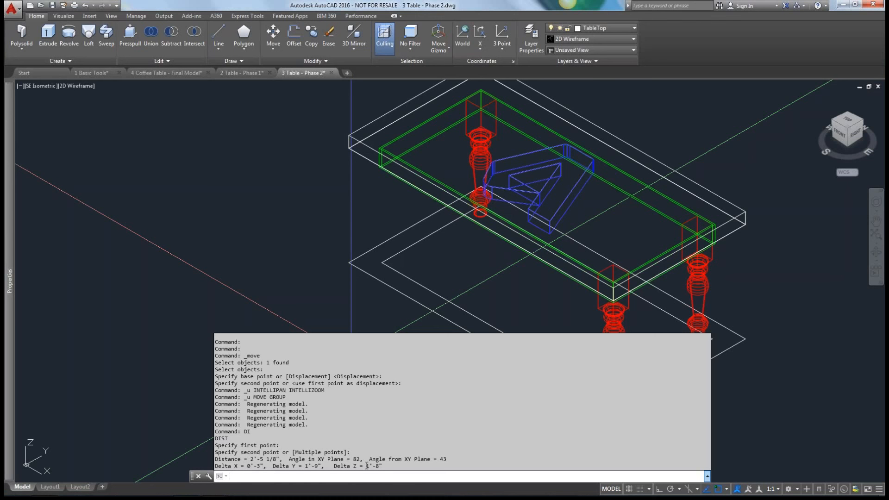
key("F2")
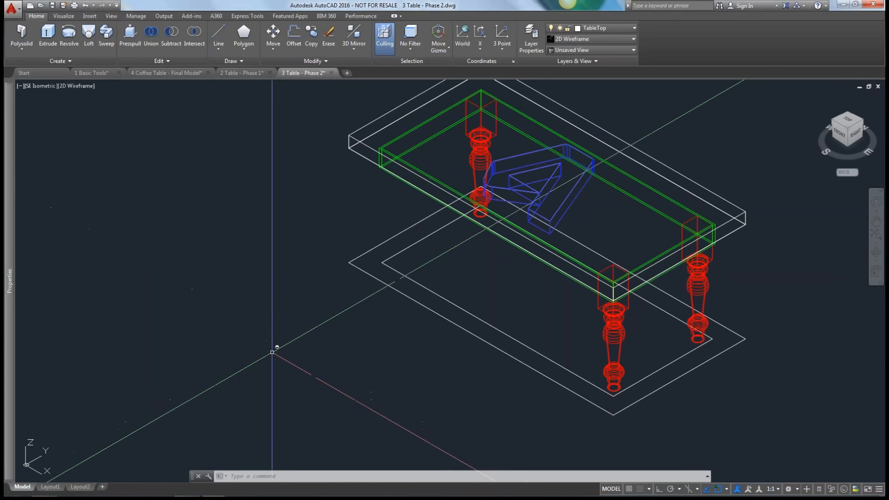
Switch to the 1 Basic Tools drawing and bring the magenta spline and its small circle into view.
scroll(278, 357, "down", 2)
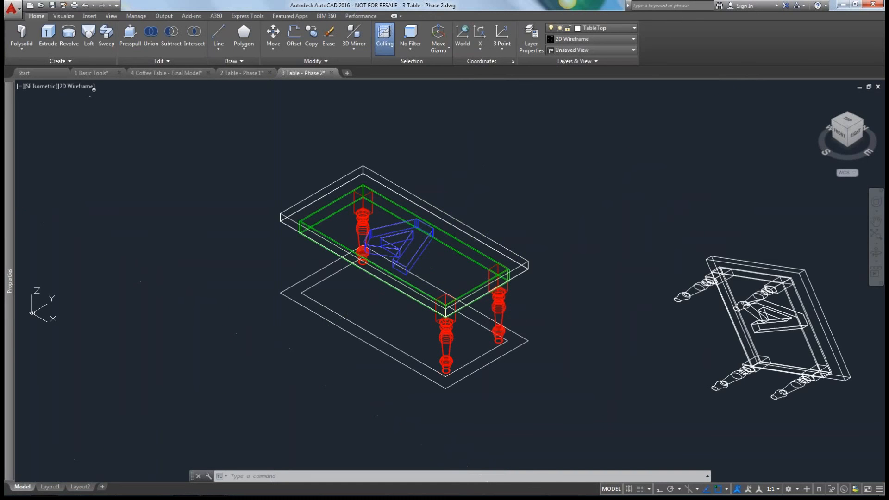
left_click(91, 73)
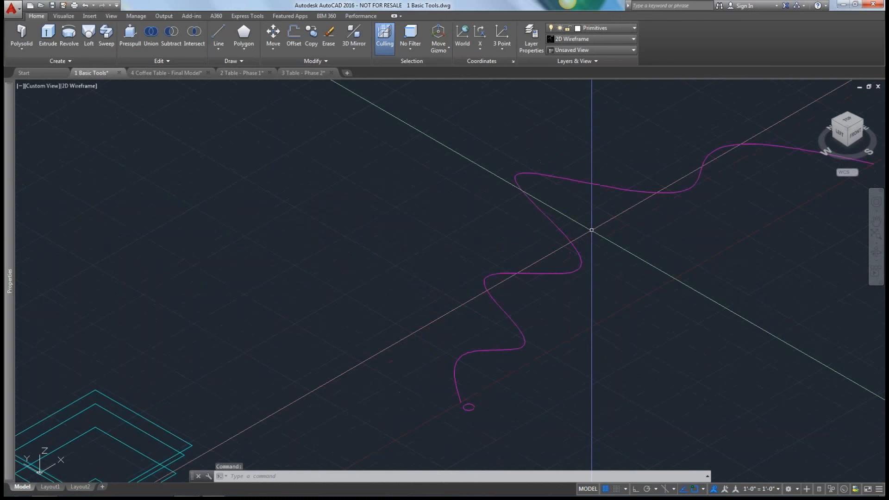
key("Escape")
scroll(580, 302, "down", 4)
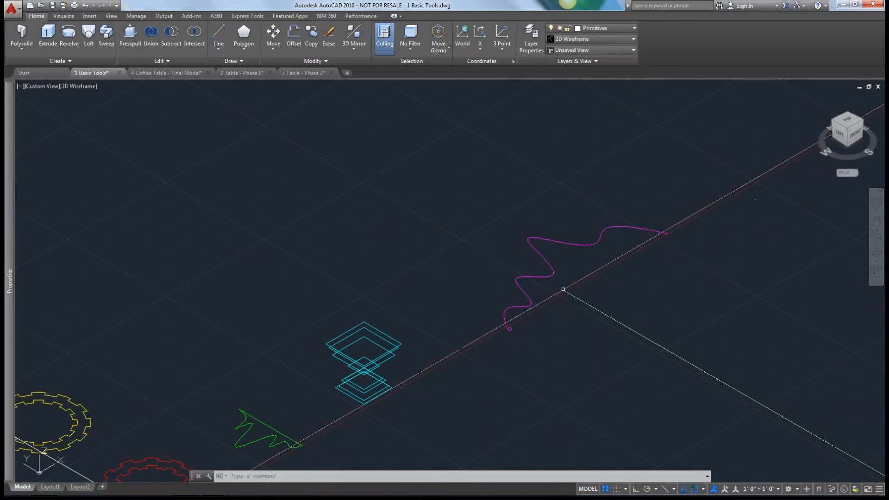
left_click(21, 49)
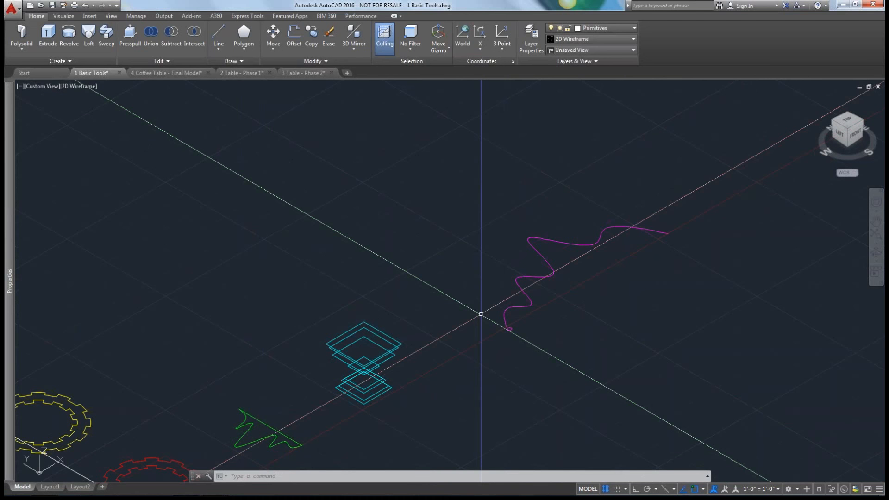
Draw a freehand S-shaped spline with five fit points in the open area behind the cyan squares.
type("SPLINE")
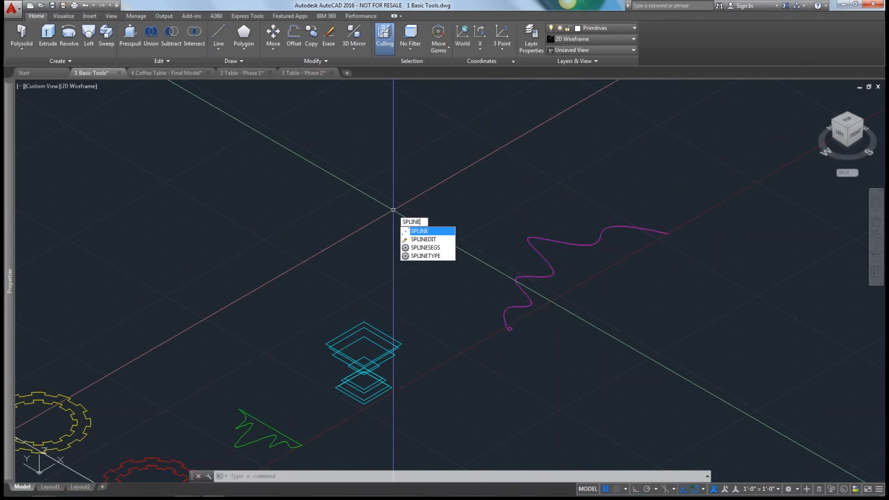
key("Return")
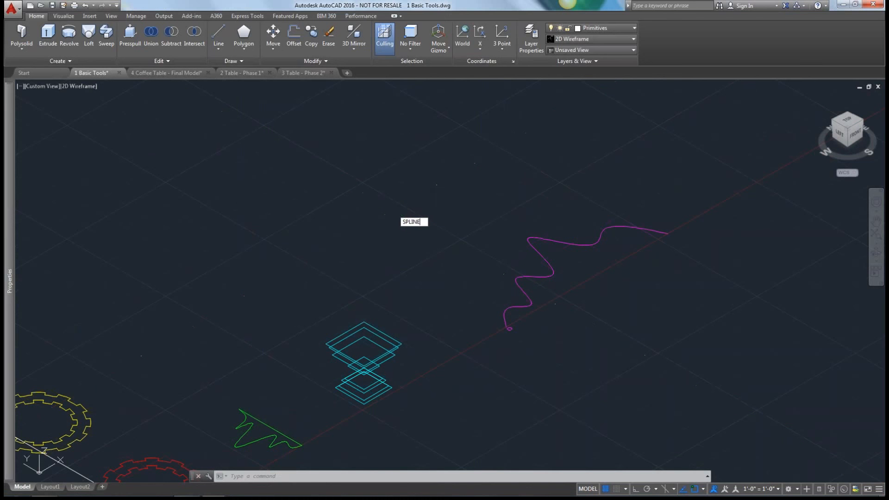
left_click(393, 211)
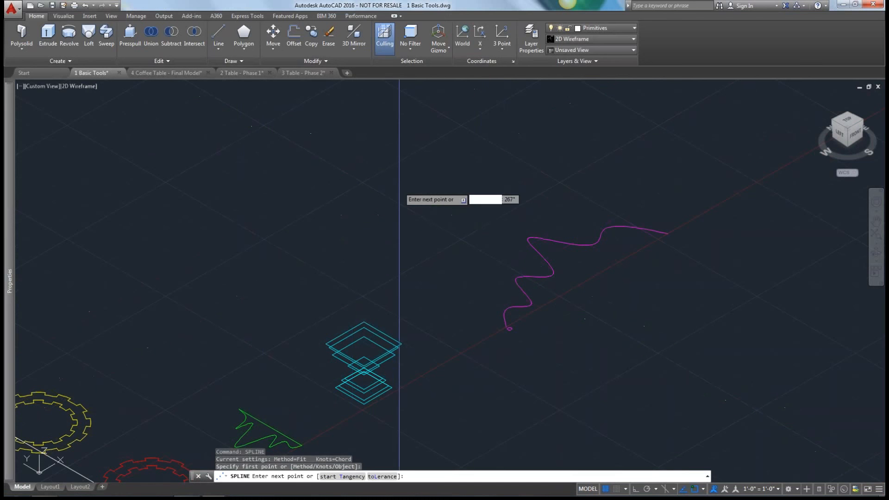
left_click(386, 174)
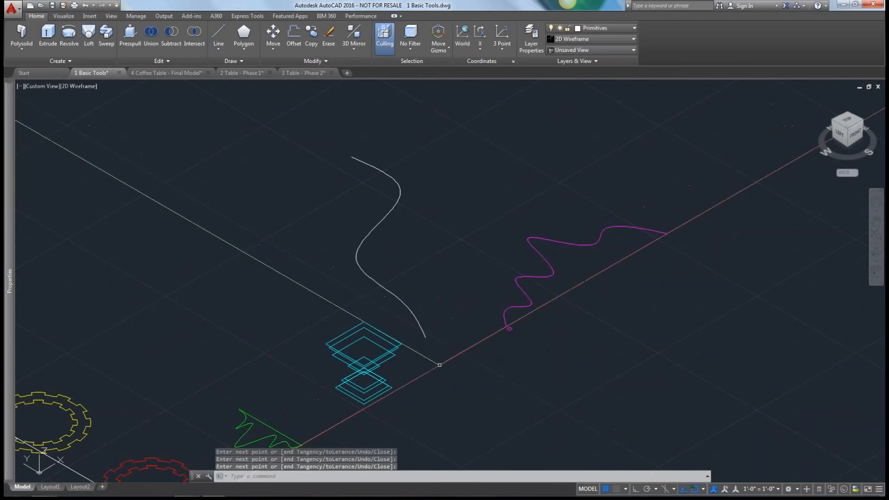
key("Return")
Set the Z value of the new spline's first fit point to 10' and check the curve in the Front and SW Isometric views.
mouse_move(10, 283)
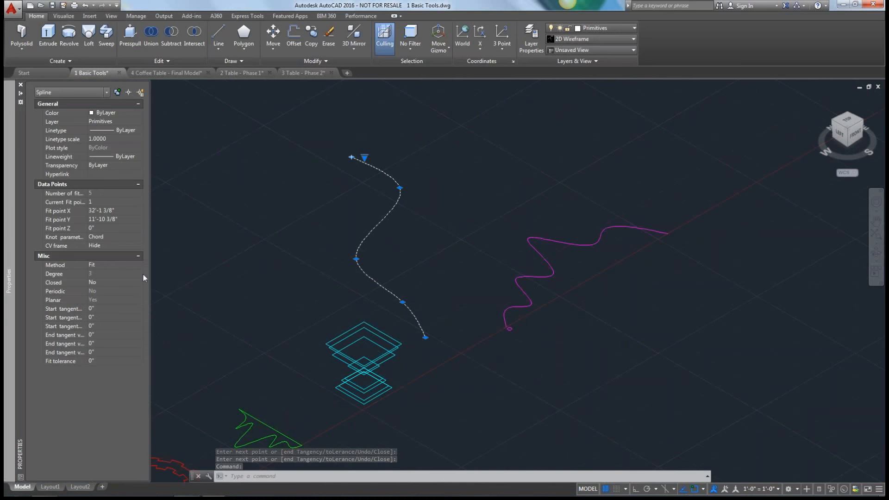
mouse_move(9, 259)
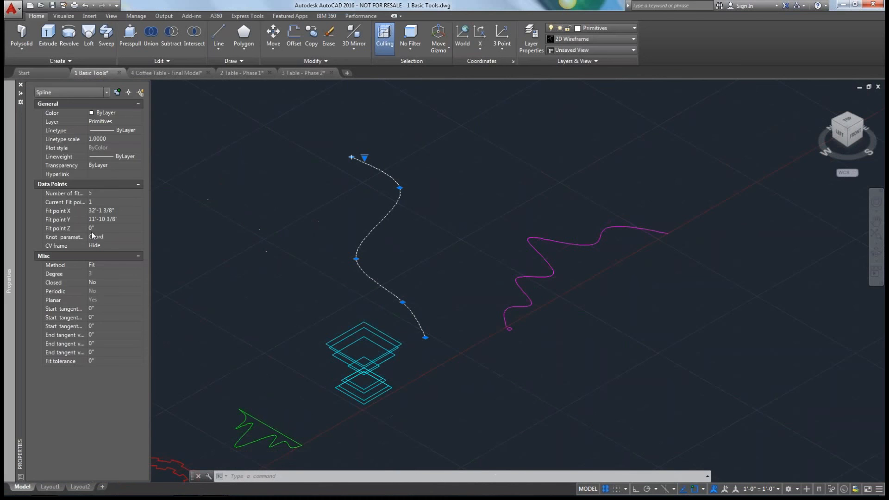
left_click(99, 228)
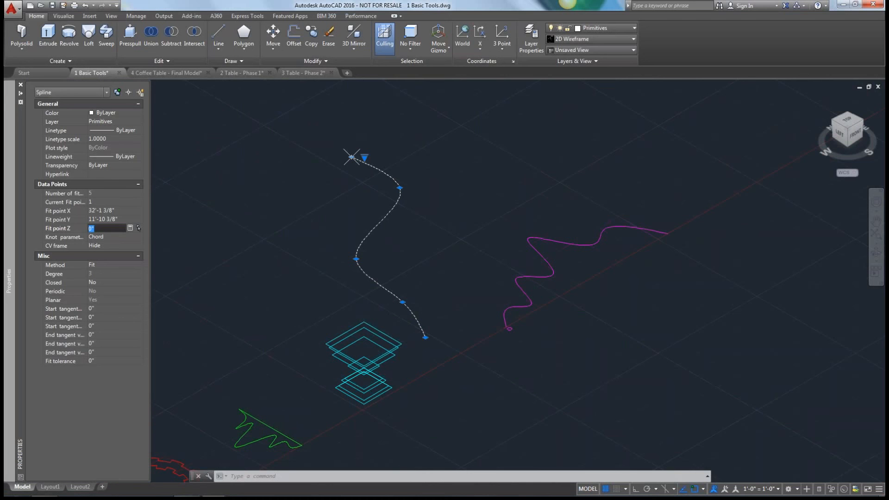
type("10")
key("Tab")
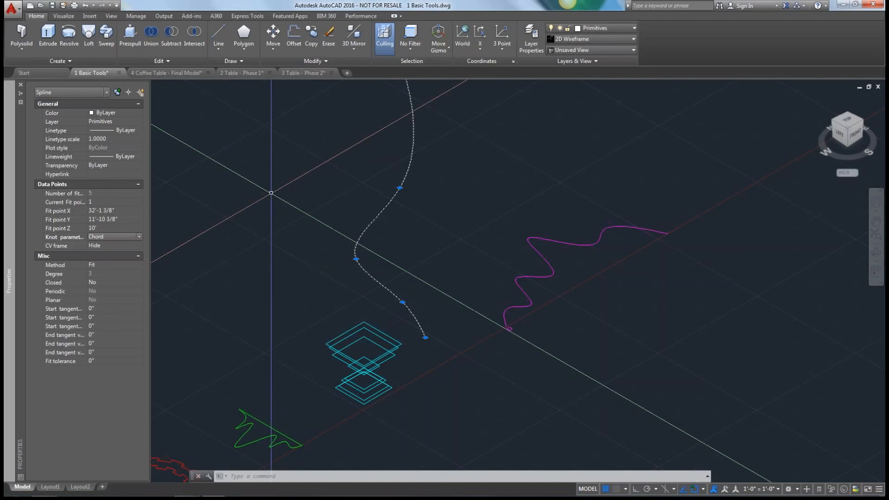
key("Escape")
scroll(271, 193, "down", 2)
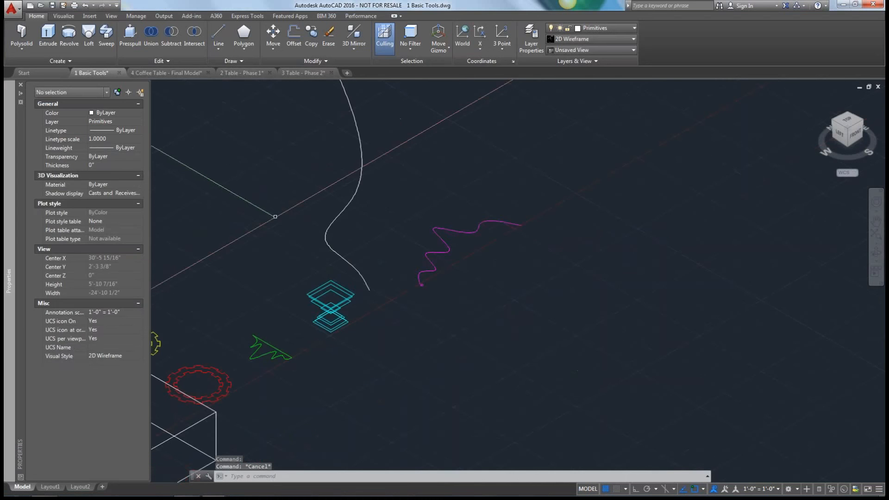
middle_click_drag(275, 217, 308, 284)
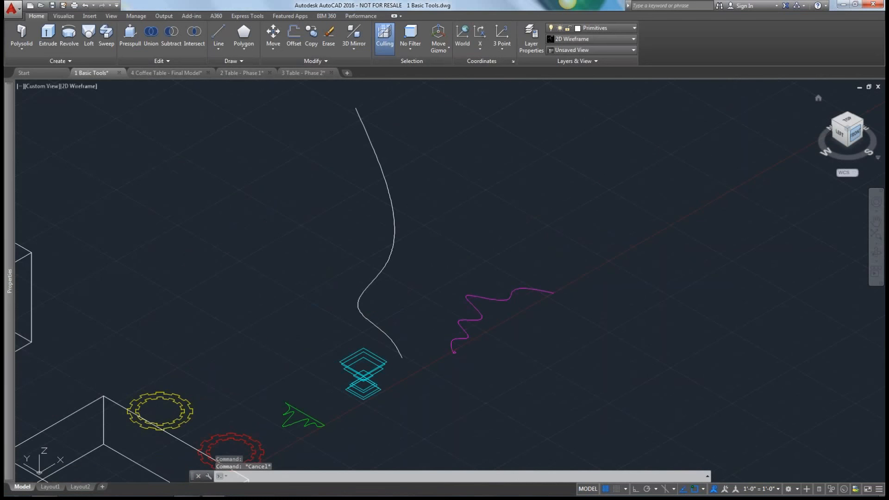
left_click(855, 133)
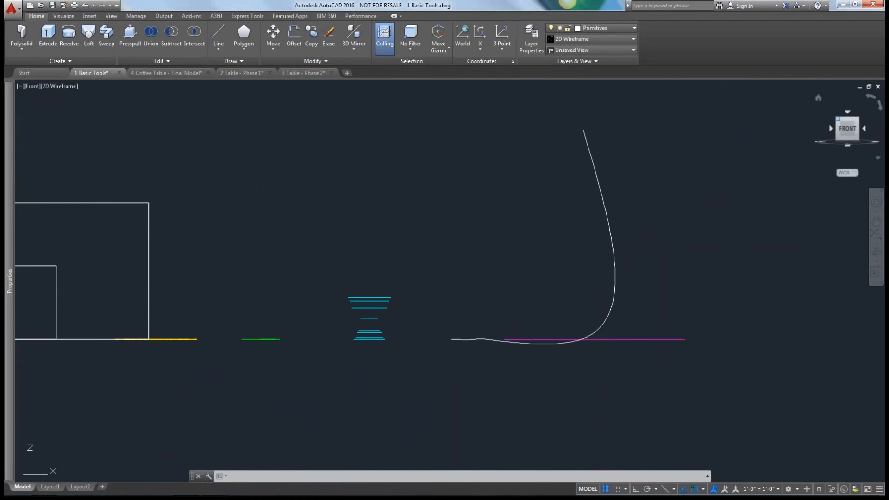
left_click(840, 118)
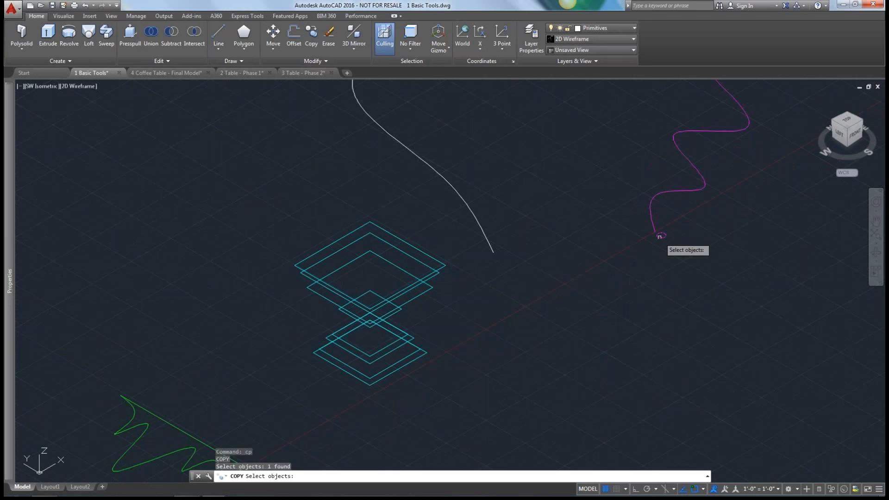
Copy the small magenta circle by its center to a spot beside the lower end of the new white spline.
key("Return")
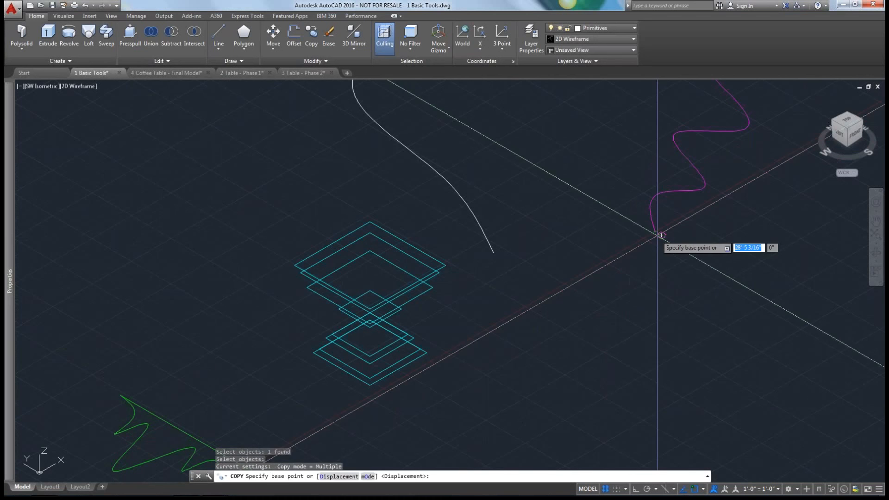
left_click(661, 235)
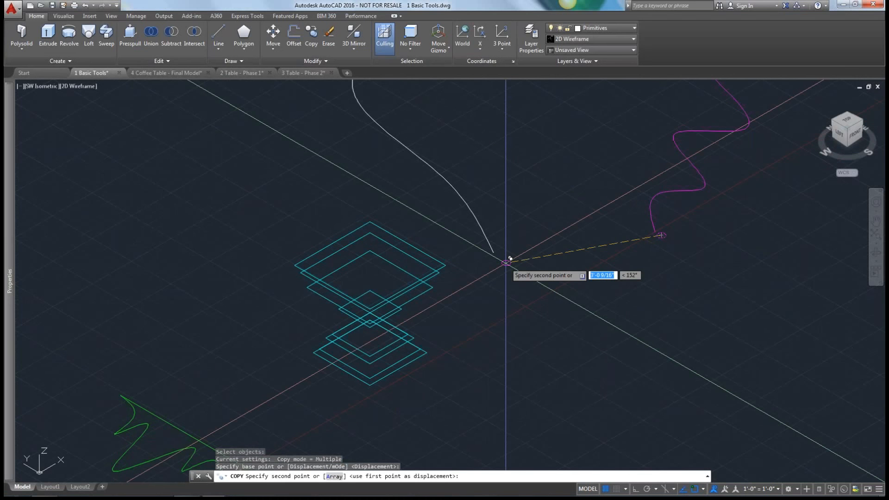
scroll(510, 258, "up", 5)
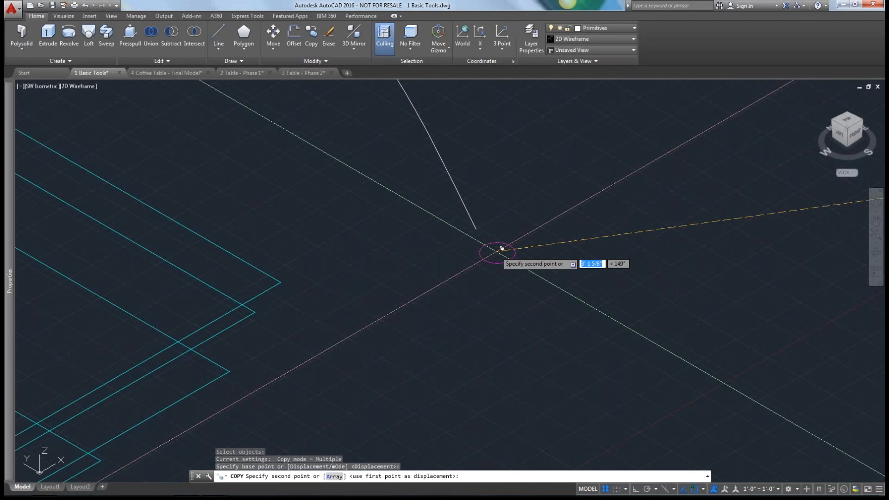
key("Escape")
scroll(464, 261, "down", 4)
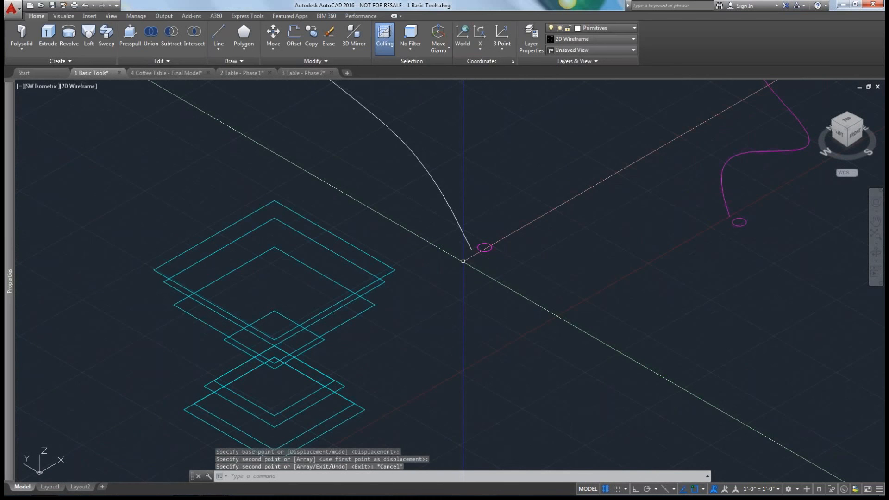
Sweep the copied circle along the white spline, using the Solid creation mode.
scroll(463, 261, "down", 8)
middle_click_drag(463, 261, 511, 384)
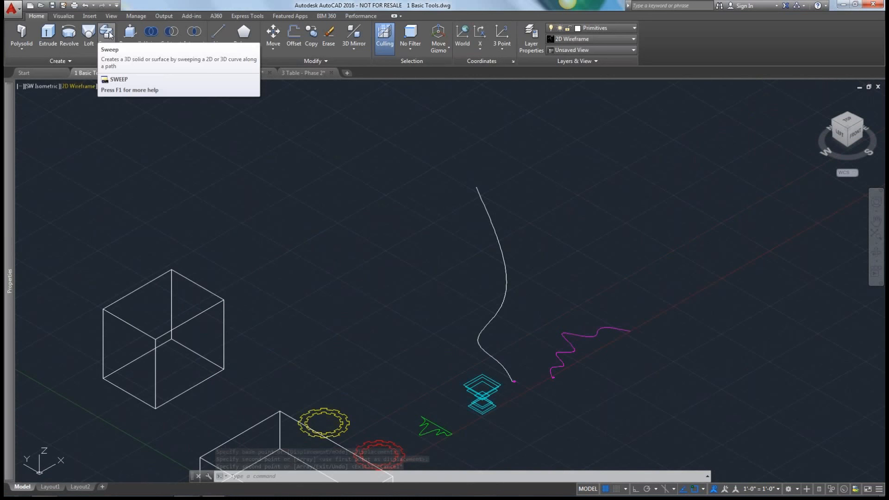
left_click(107, 32)
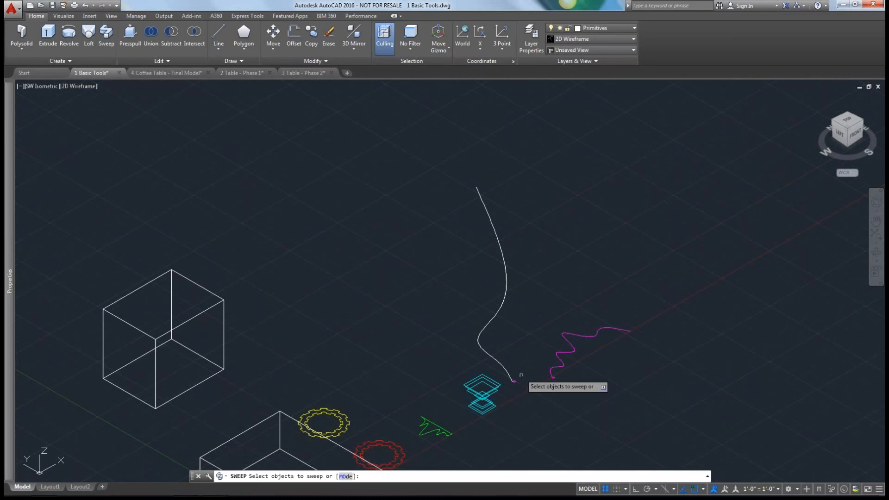
scroll(521, 375, "up", 2)
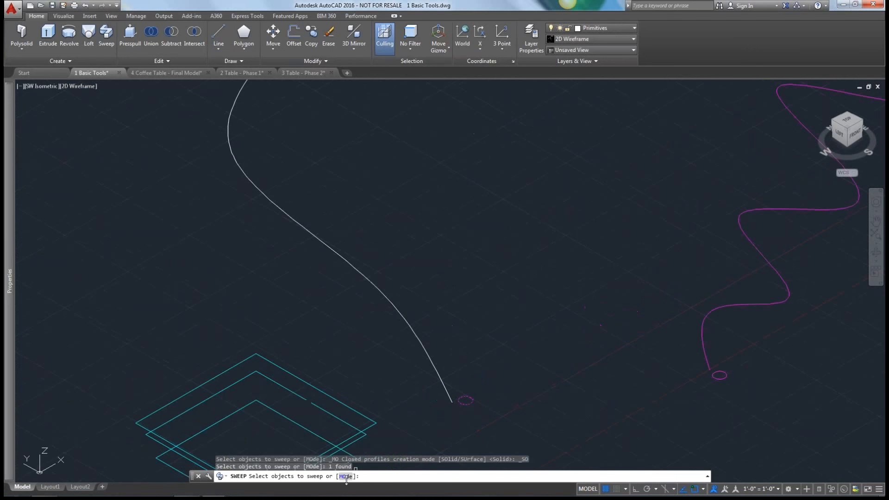
left_click(346, 477)
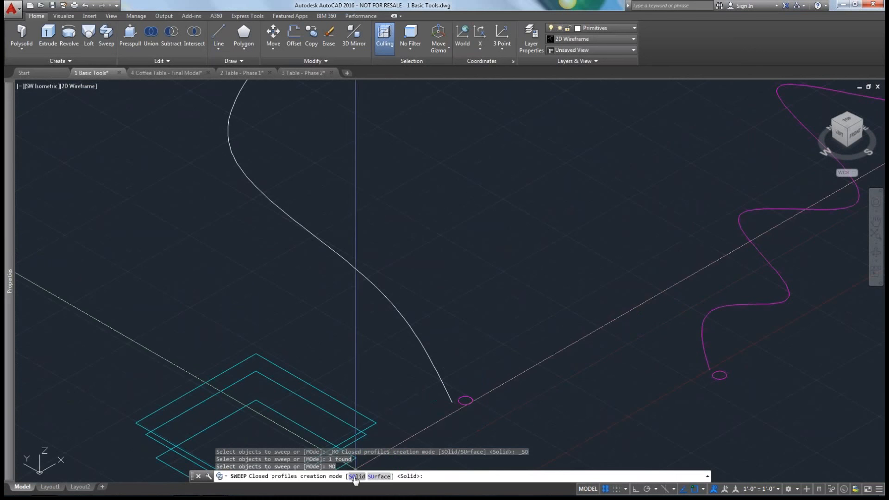
left_click(358, 477)
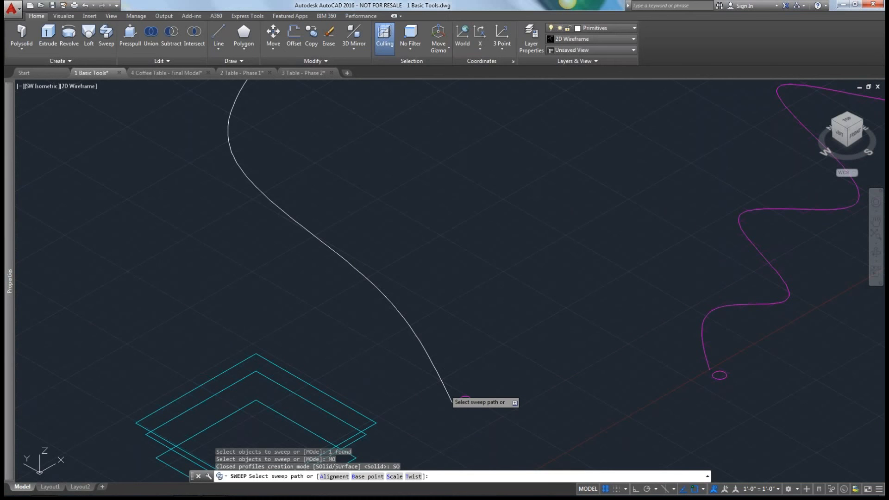
left_click(452, 397)
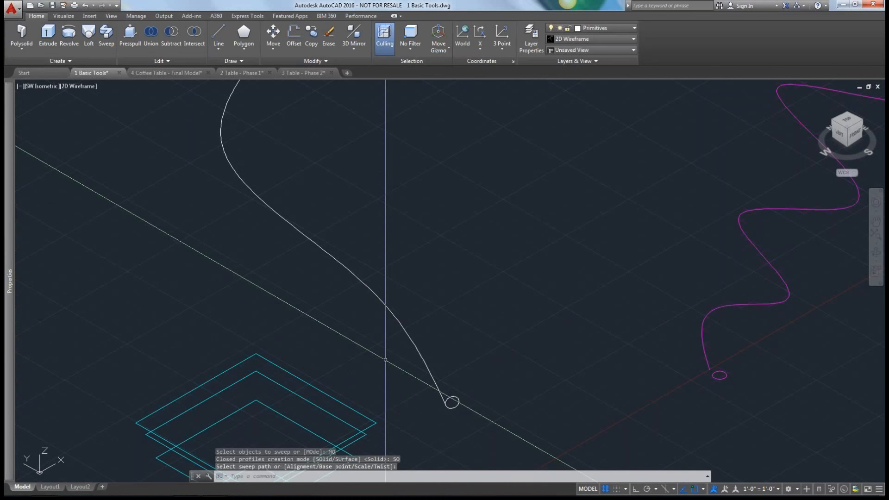
Change the visual style to Hidden to show the swept solid as a tube.
middle_click_drag(386, 360, 373, 339, "shift")
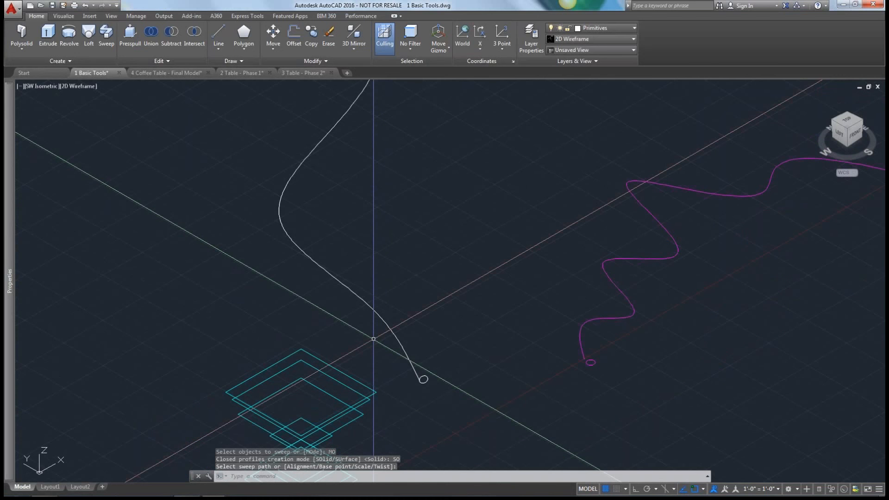
scroll(373, 339, "down", 2)
left_click(78, 86)
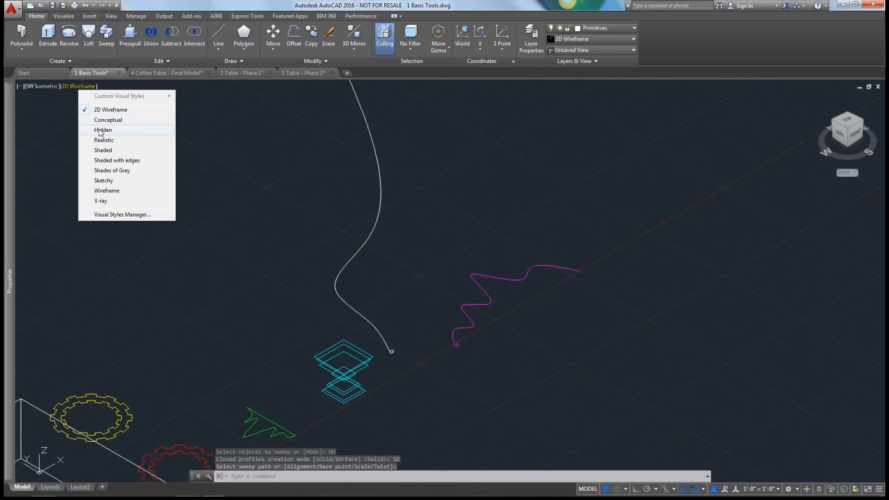
left_click(102, 130)
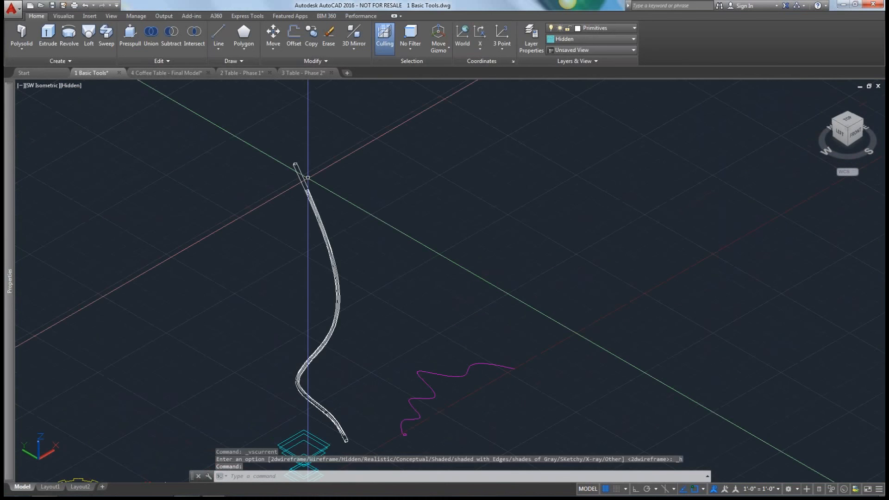
Examine the swept tube, the boxes and the 2D profiles from an orbited angle and from the top, left and right sides.
scroll(257, 299, "down", 2)
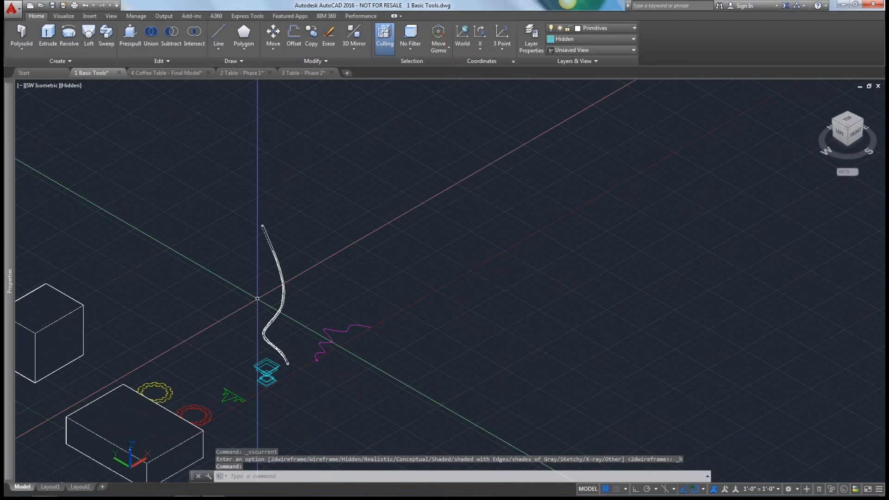
middle_click_drag(257, 299, 261, 263)
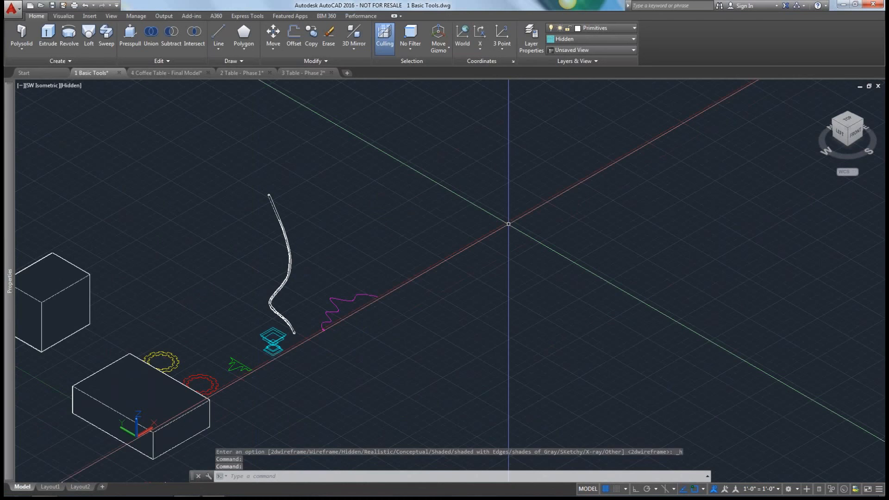
left_click(855, 133)
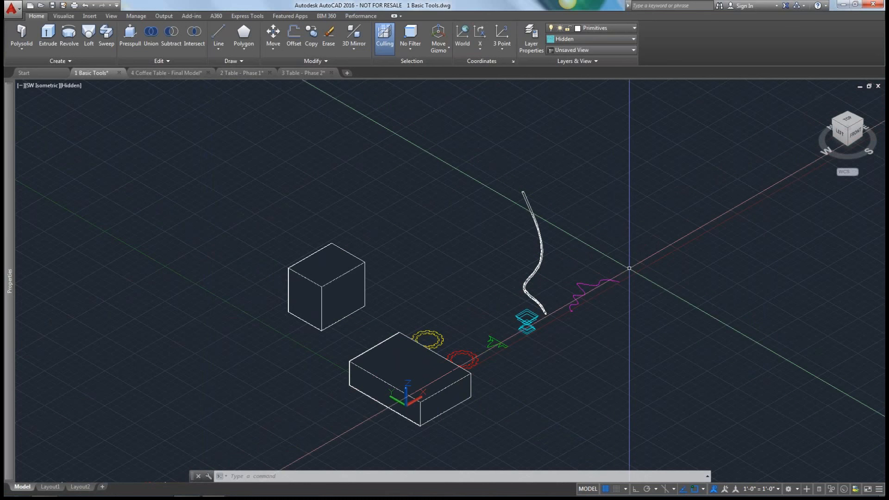
middle_click_drag(637, 270, 736, 213, "shift")
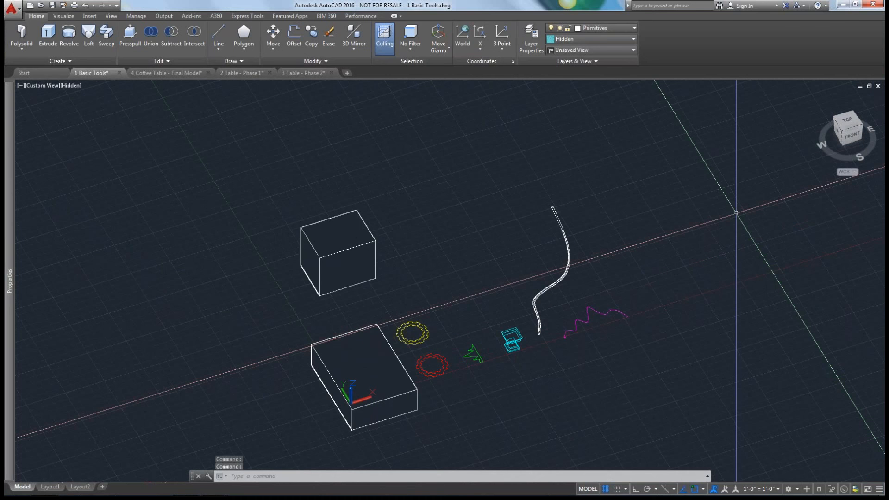
left_click(846, 121)
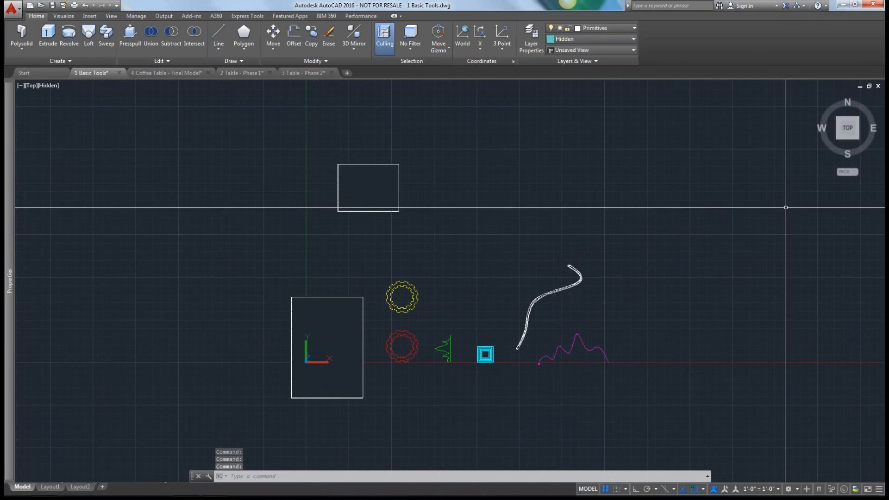
left_click(838, 128)
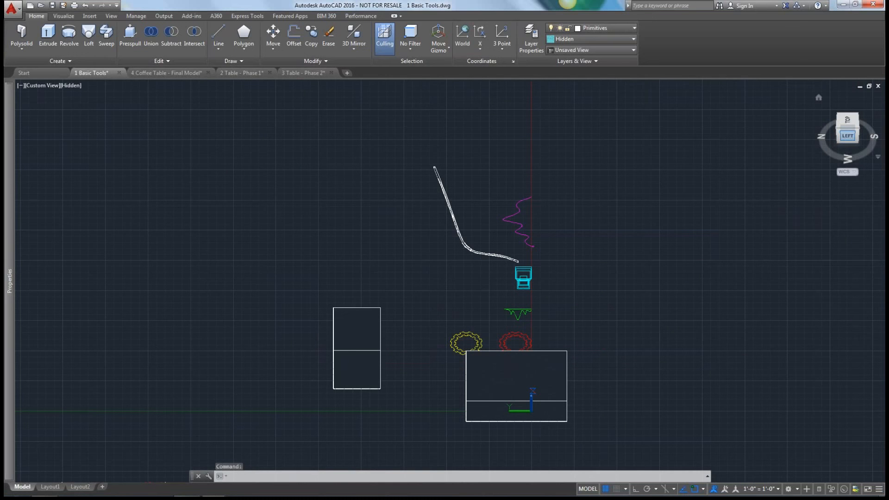
left_click(829, 124)
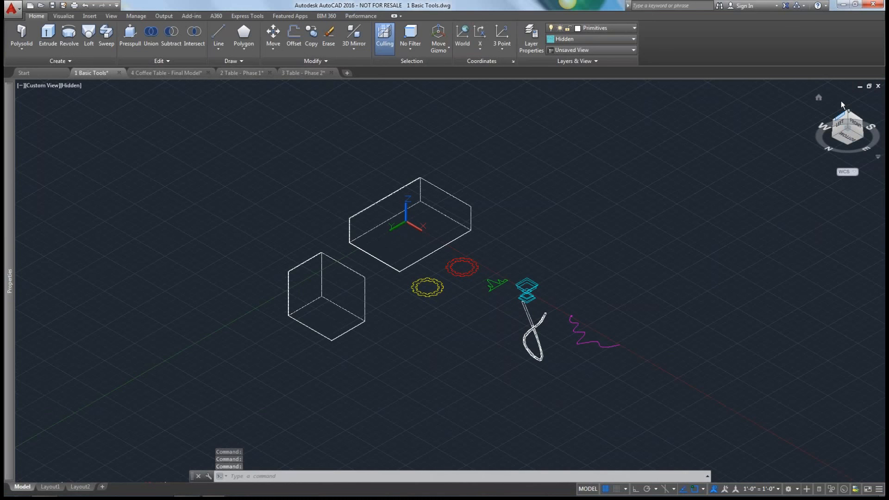
left_click(854, 131)
left_click(857, 132)
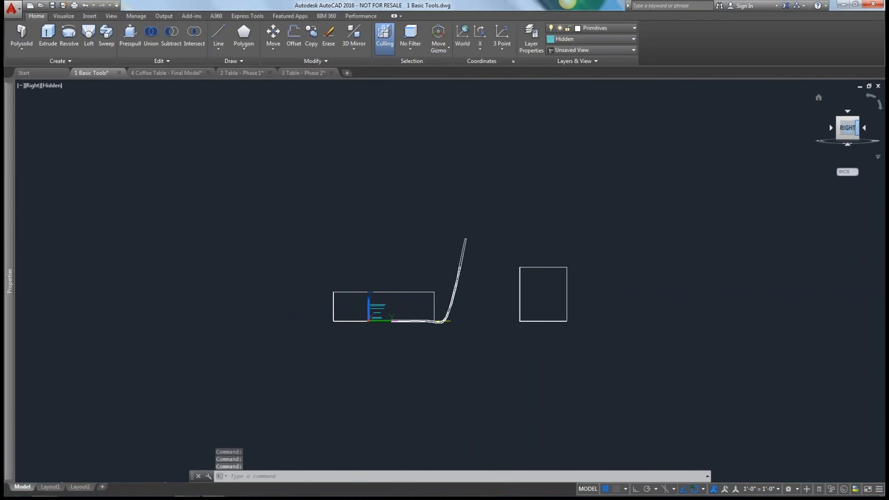
scroll(310, 271, "down", 3)
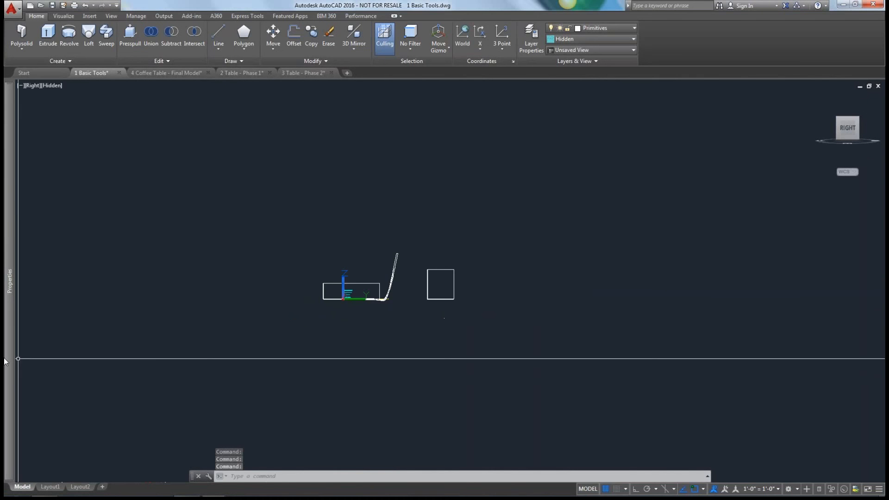
mouse_move(15, 360)
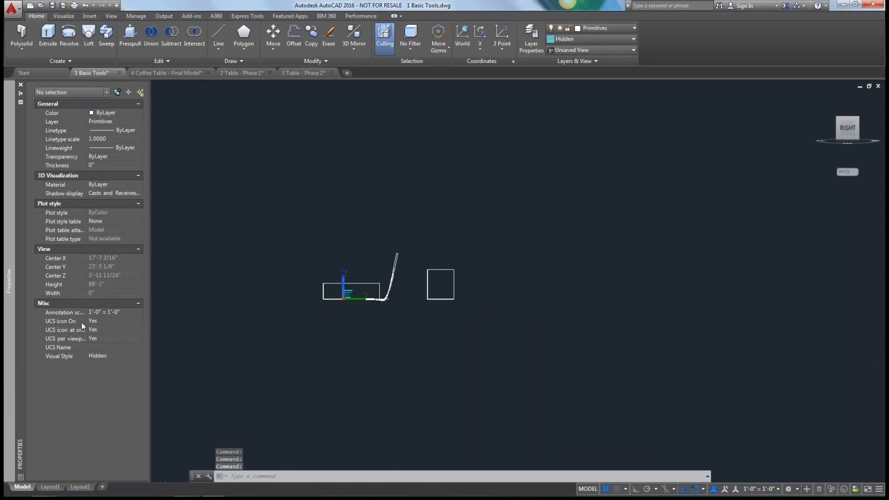
left_click(355, 369)
key("Escape")
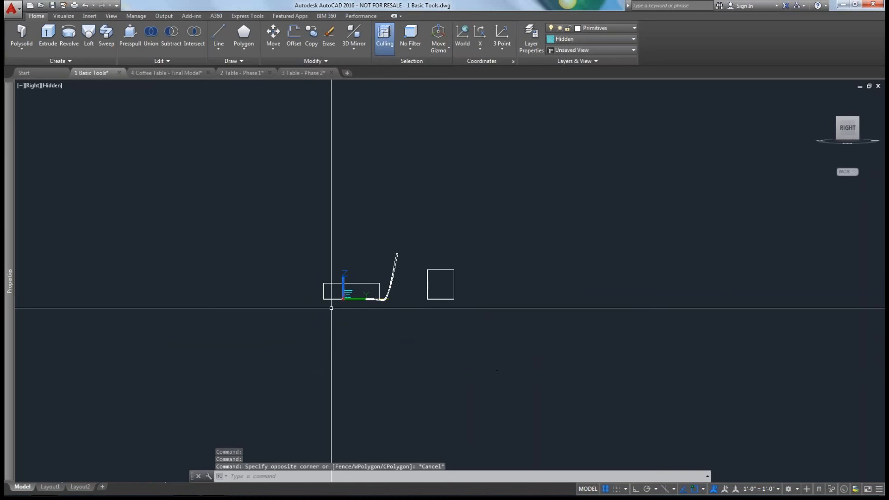
scroll(329, 304, "up", 3)
scroll(335, 321, "down", 1)
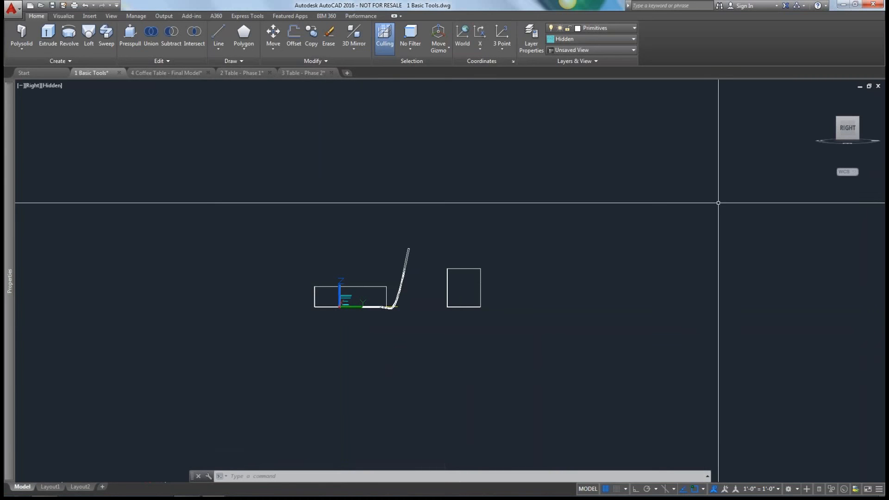
Define a three-point UCS on the cube-like box's front face, with its origin at the lower-left corner, and view that plane in plan.
mouse_move(850, 131)
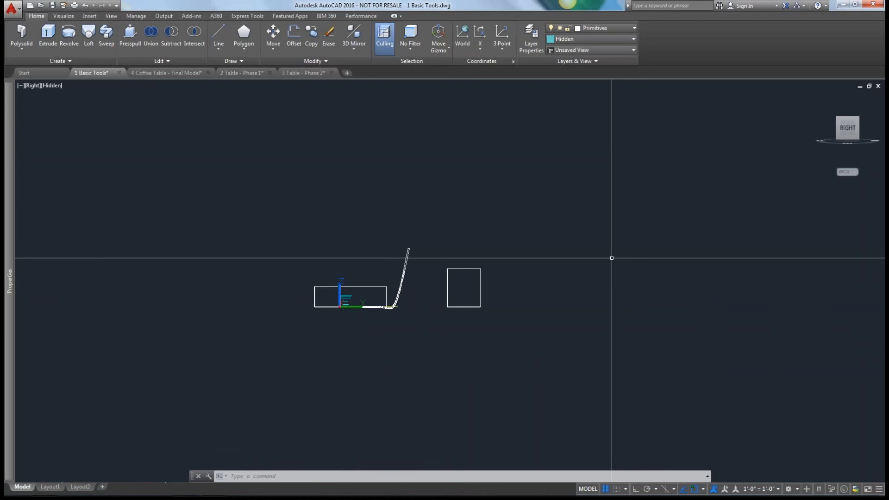
left_click(837, 119)
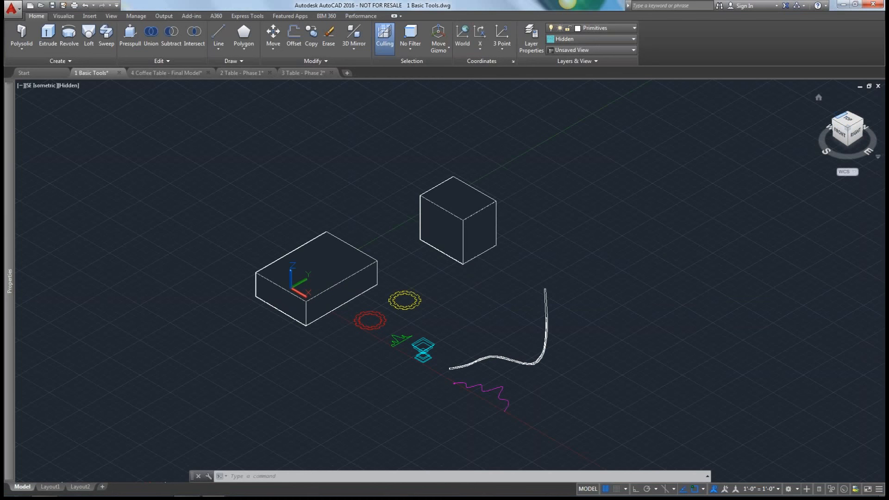
left_click(835, 119)
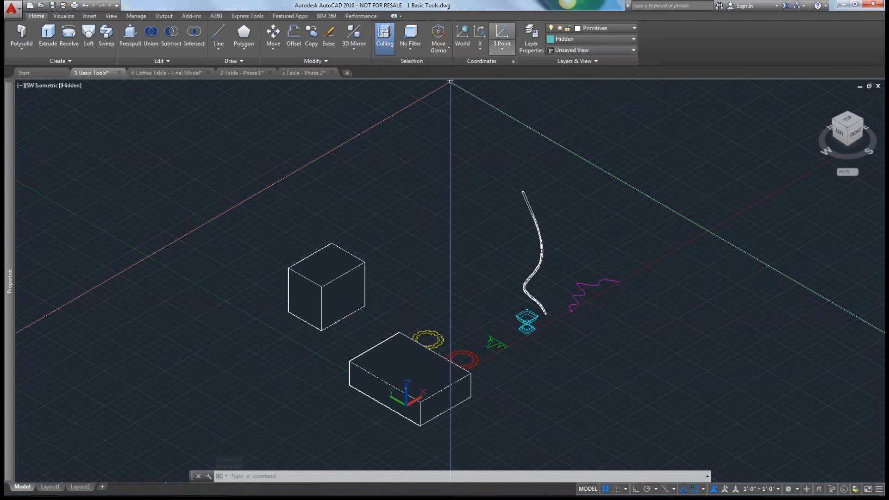
left_click(496, 52)
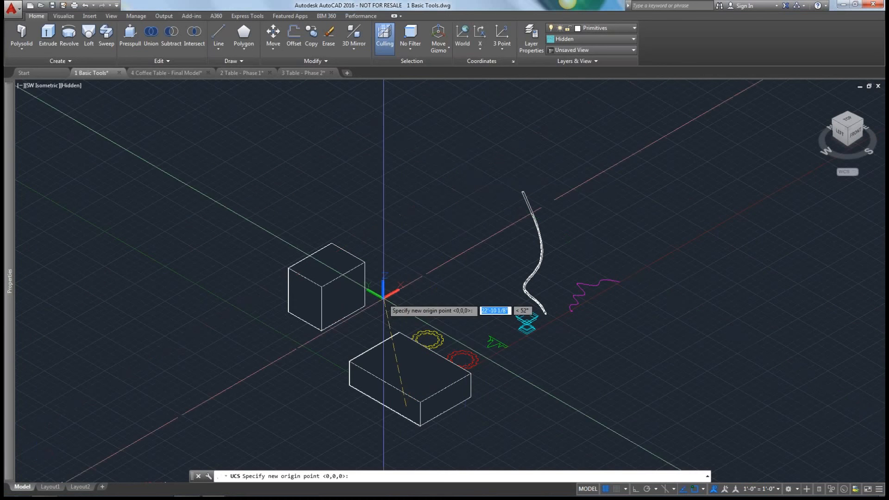
scroll(332, 352, "up", 3)
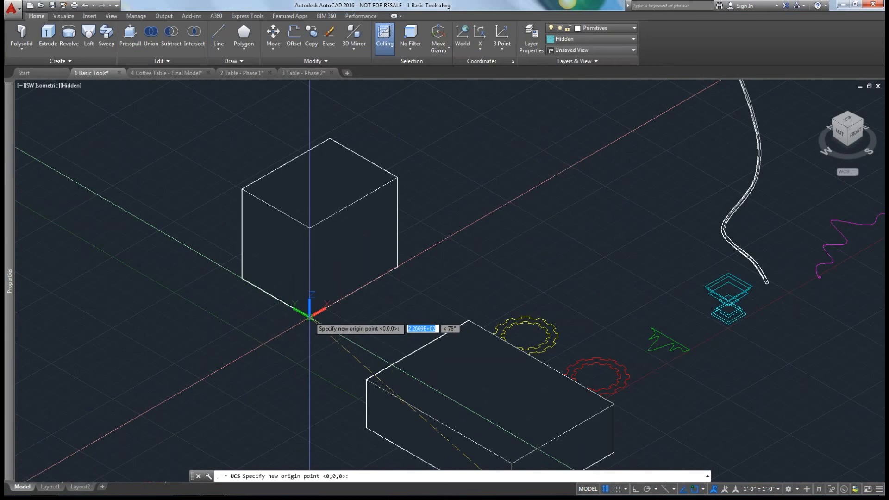
left_click(309, 318)
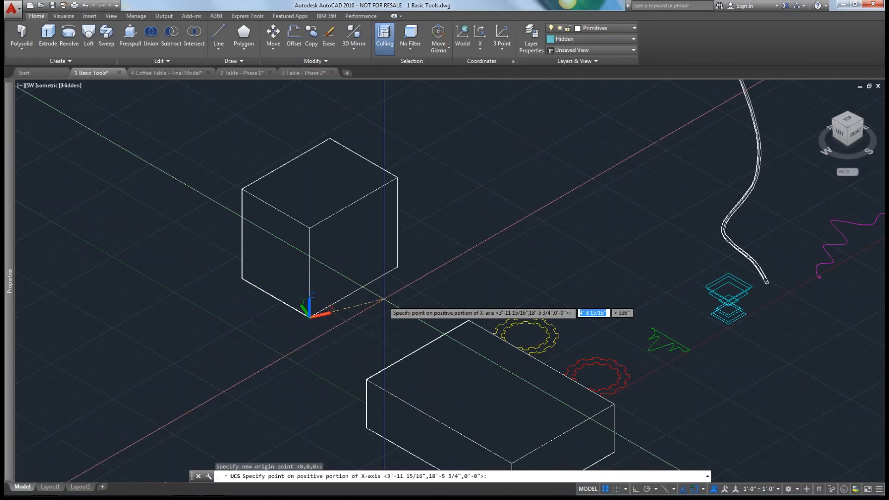
left_click(397, 267)
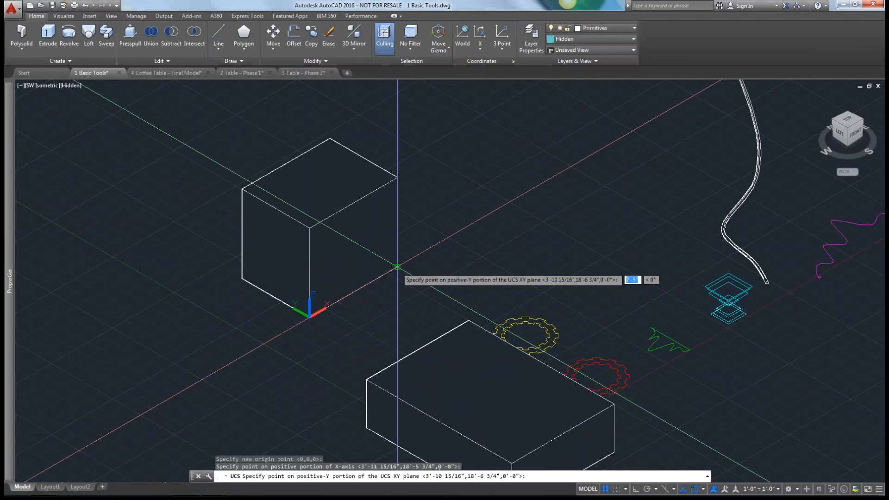
left_click(310, 228)
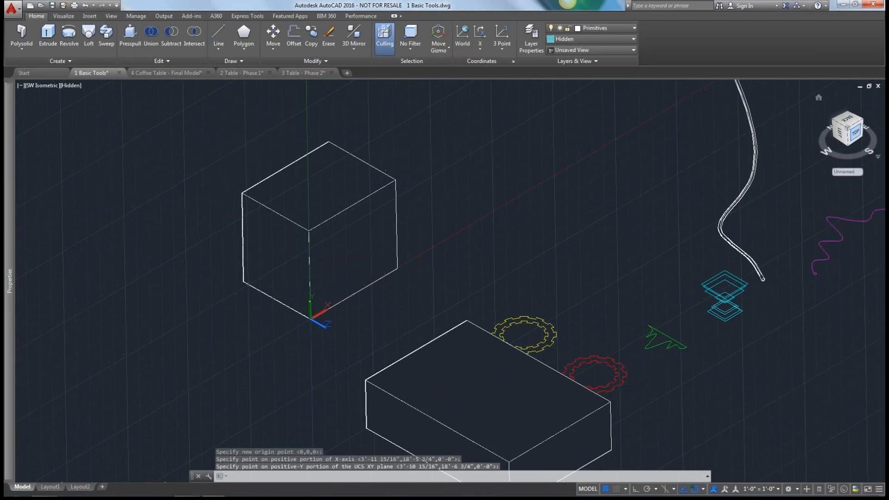
left_click(856, 134)
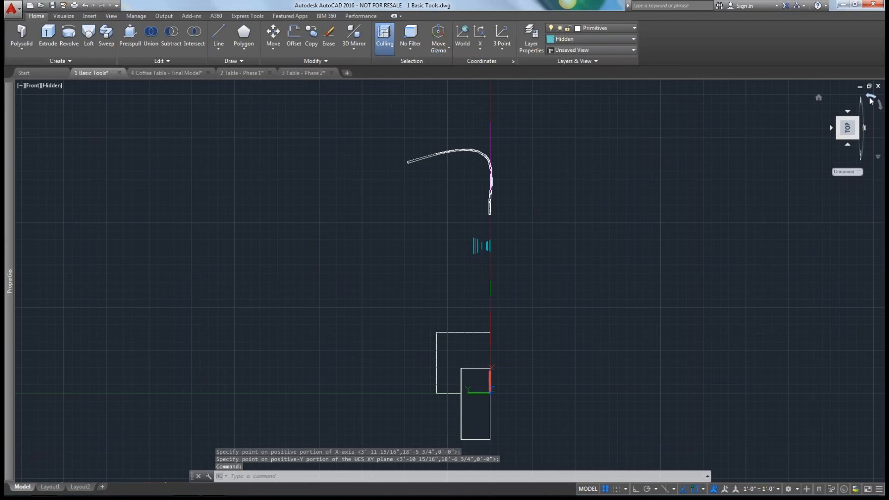
left_click(871, 100)
Return to the home view, restore the World UCS and set the projection to Parallel.
left_click(819, 97)
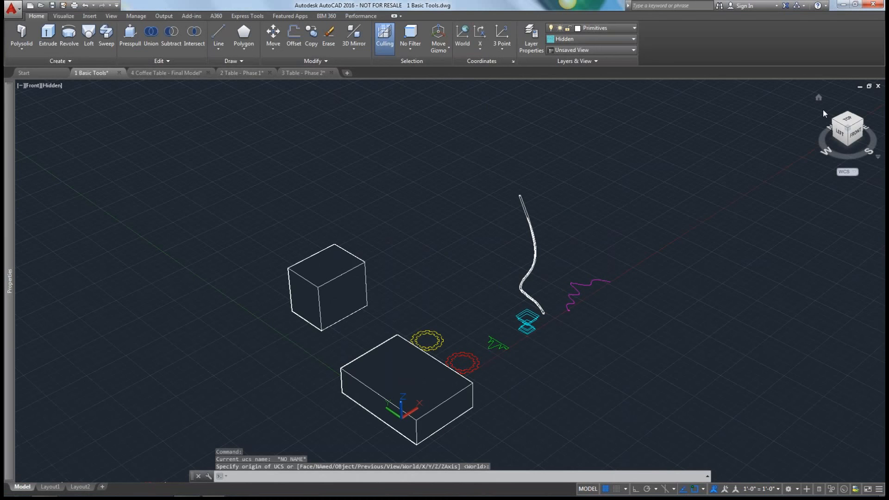
key("Return")
right_click(829, 149)
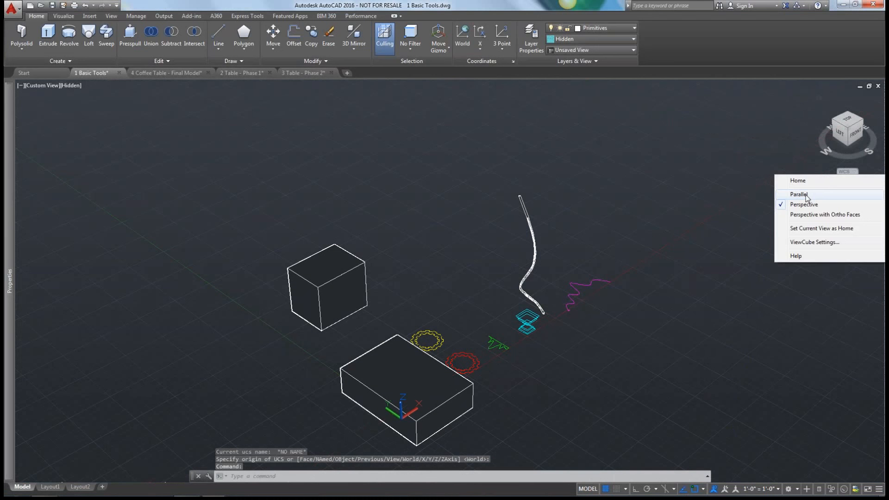
left_click(806, 195)
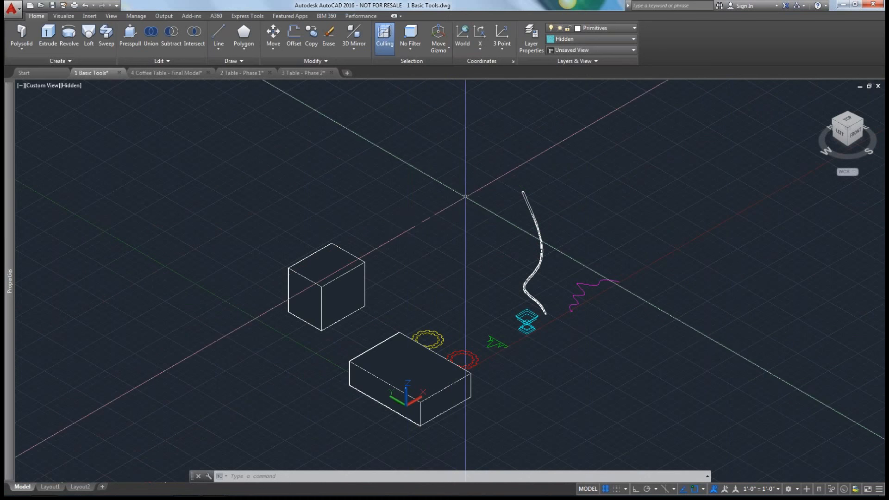
Switch the workspace to 3D Modeling and look over its View and Home tools.
left_click(788, 489)
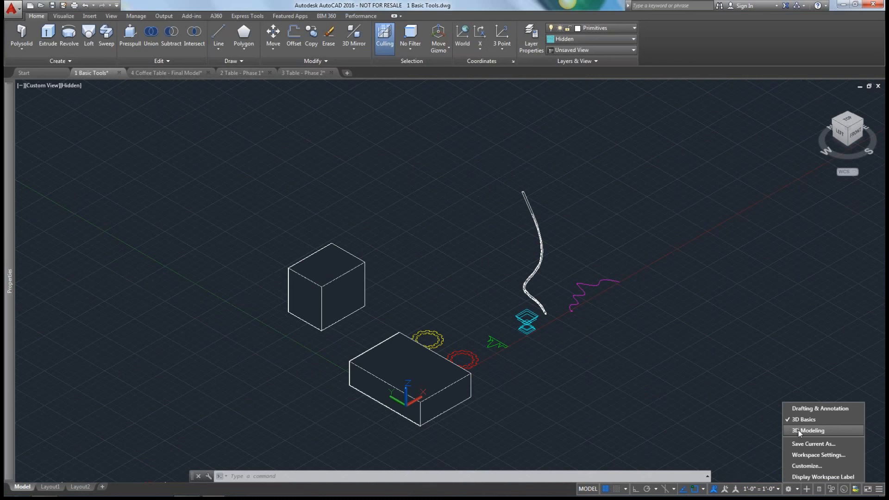
left_click(798, 434)
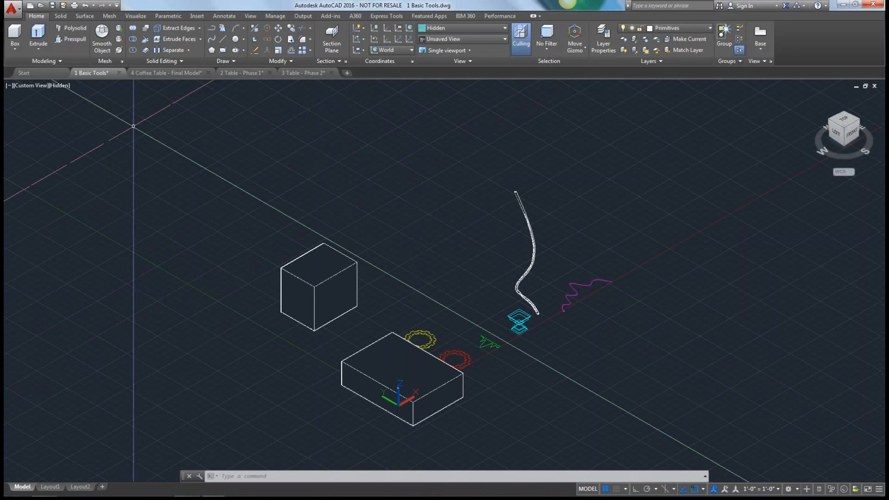
left_click(250, 16)
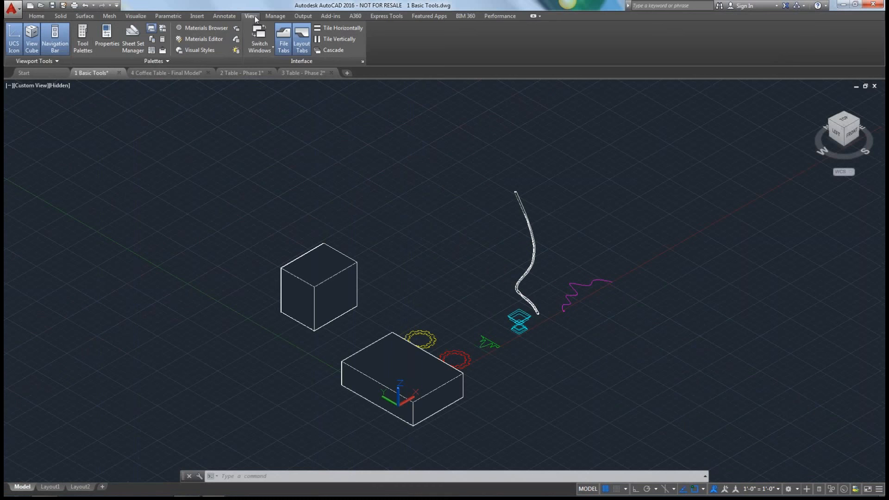
left_click(37, 16)
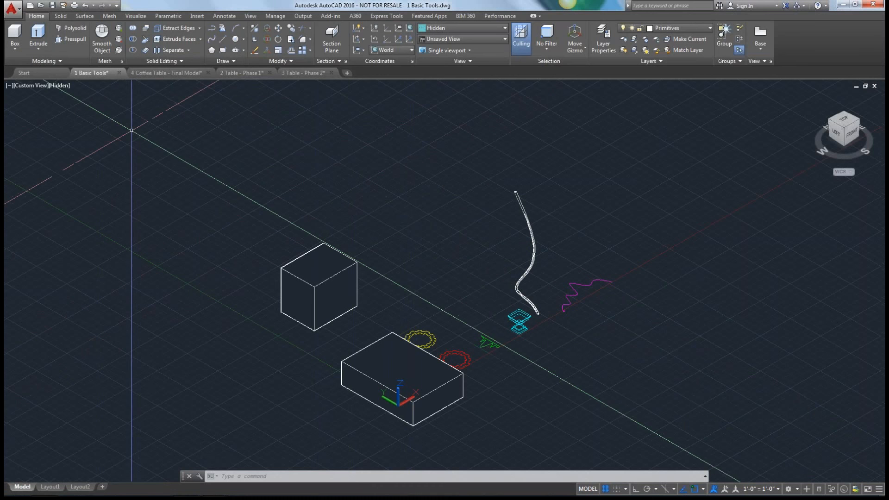